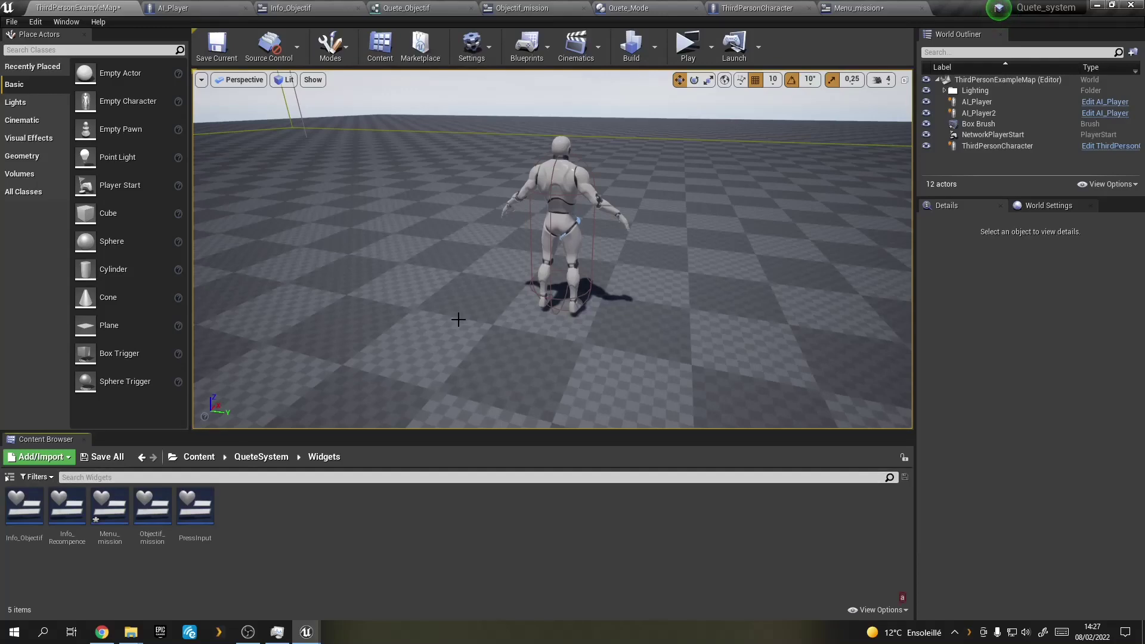
Test-play the level and open the quest journal to check the empty 'Journal de quete' log.
left_click_drag(458, 319, 417, 298)
left_click(688, 47)
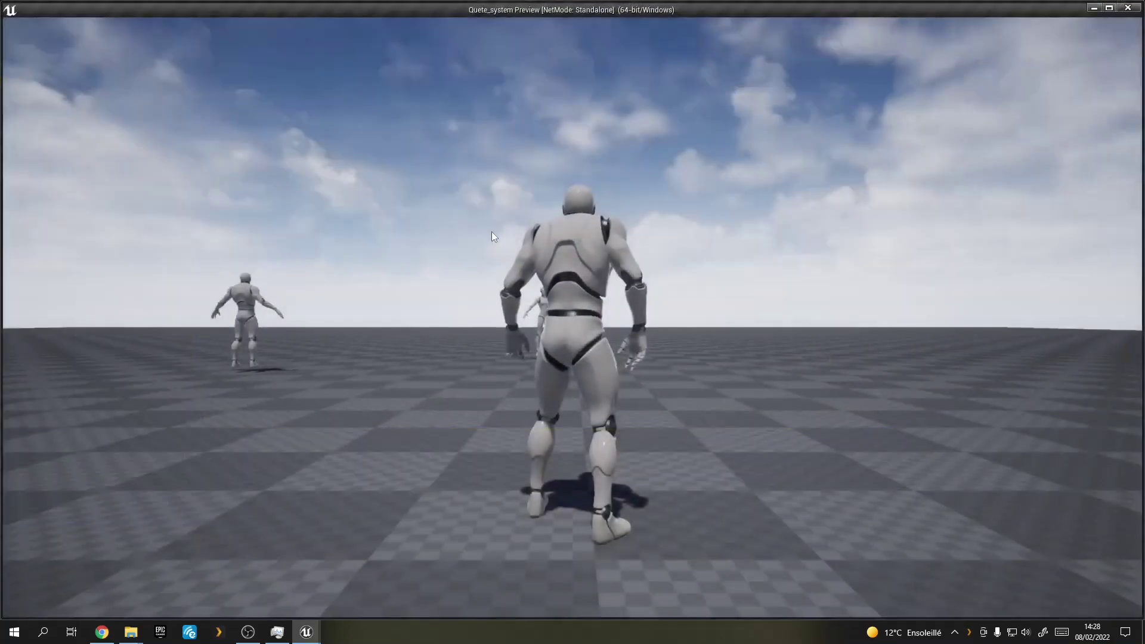
key("j")
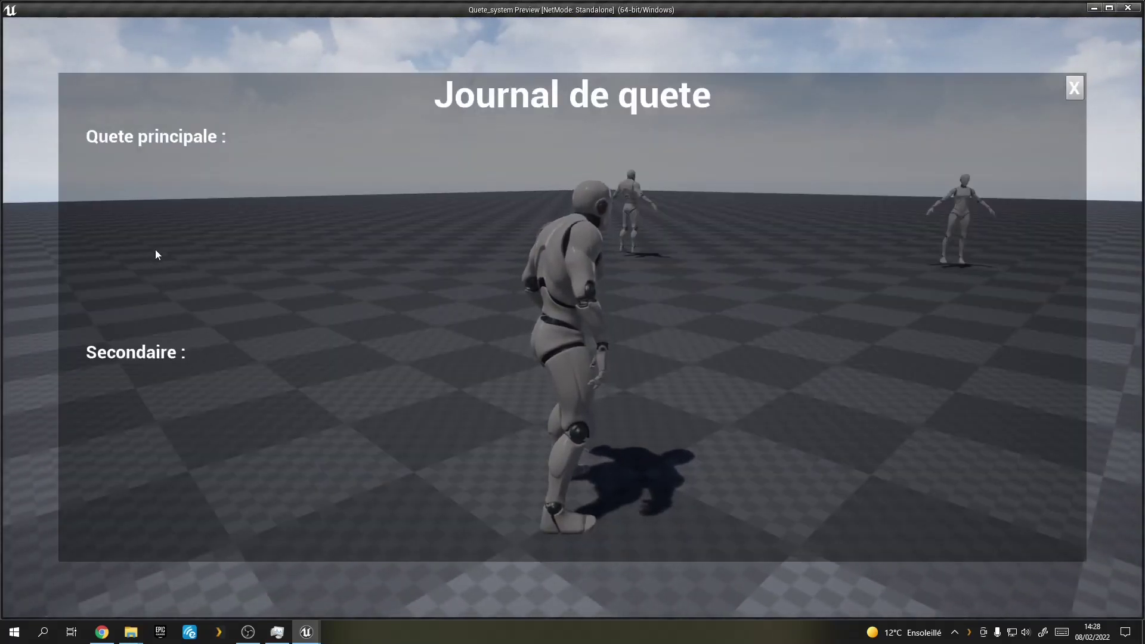
key("Escape")
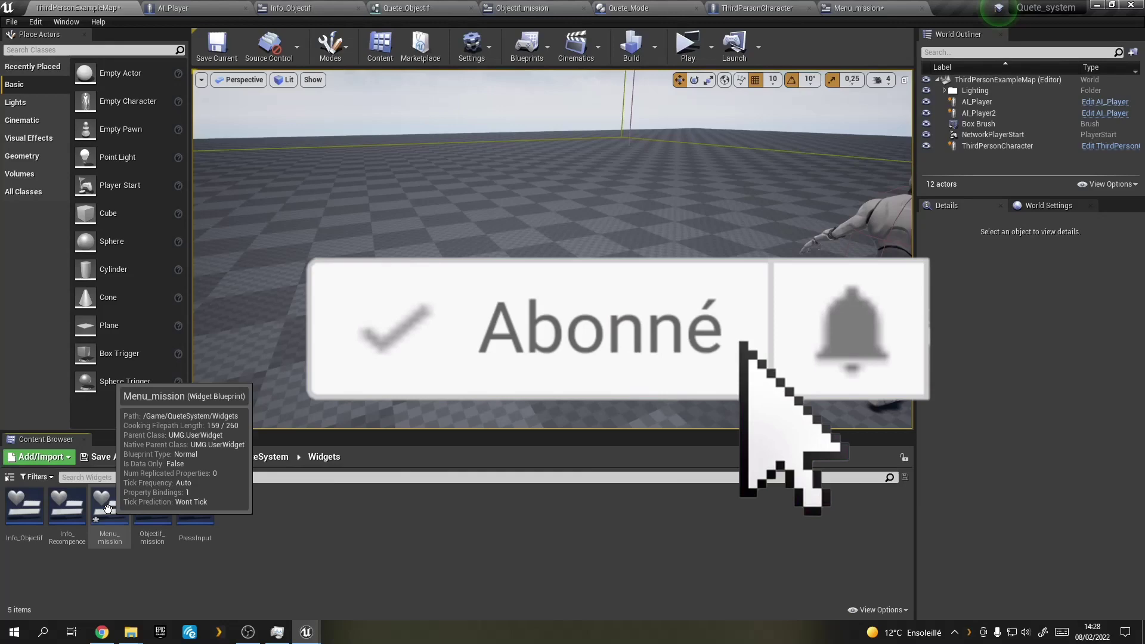
In Menu_mission's Designer, delete the duplicate Quete principale text block, then compile and save.
double_click(108, 509)
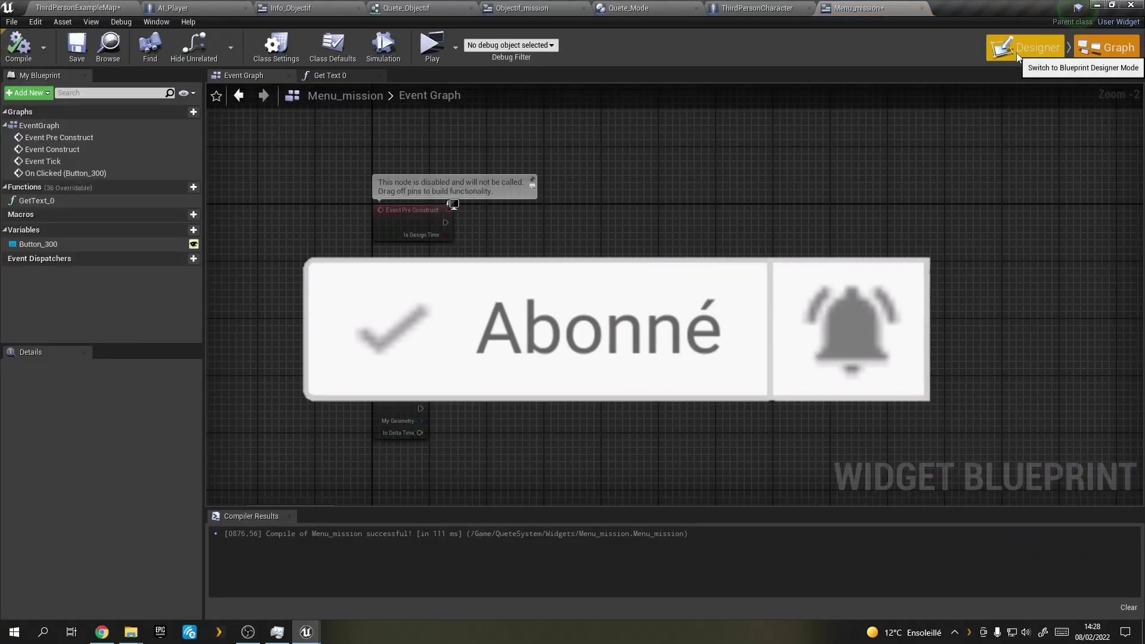
left_click(1029, 48)
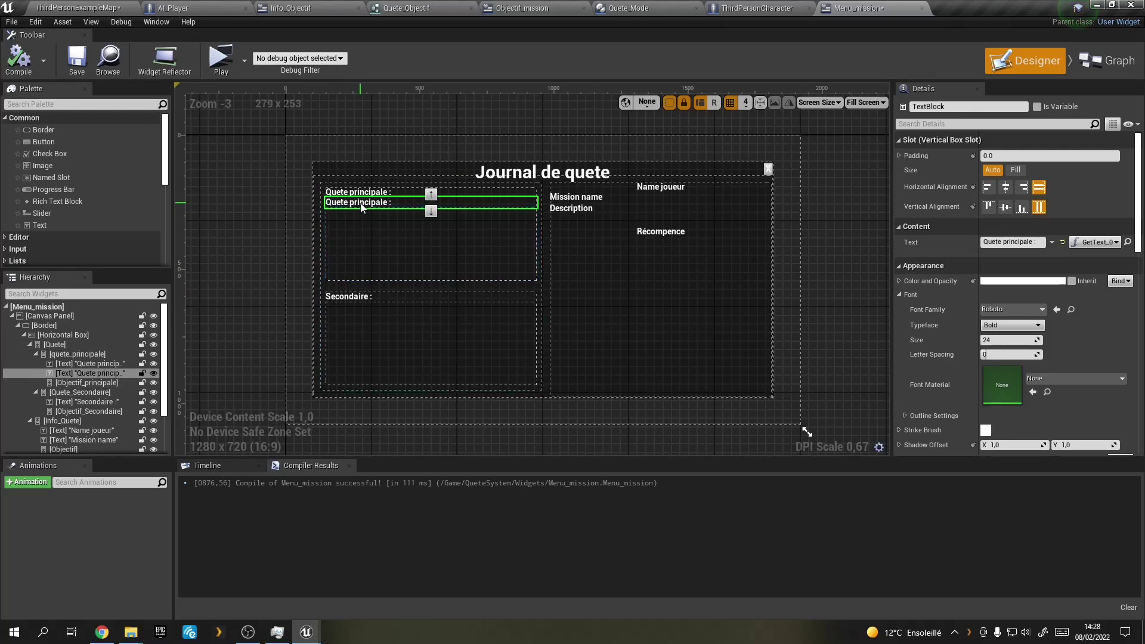
key("Delete")
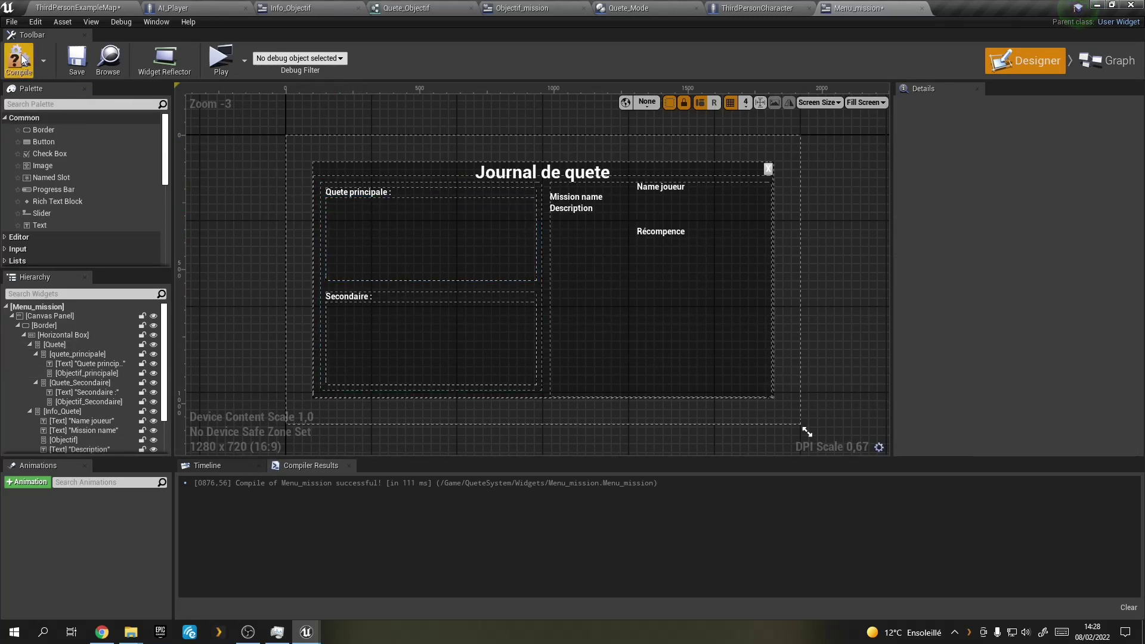
left_click(22, 58)
left_click(76, 58)
Delete the GetText_0 function from Menu_mission's graph and save.
left_click(1107, 60)
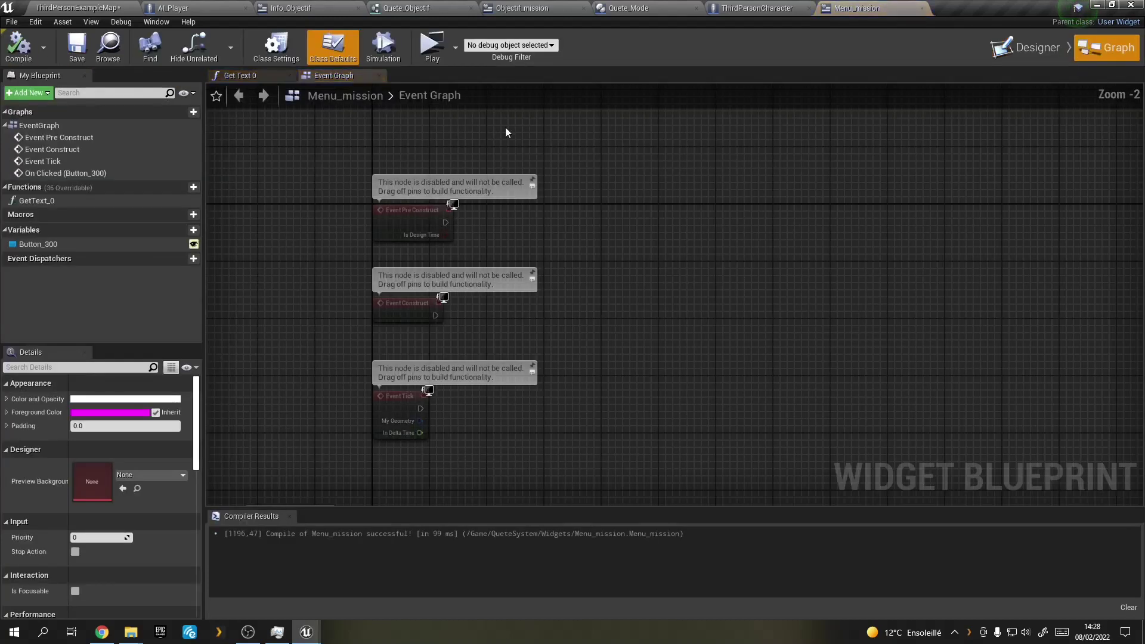
left_click(268, 74)
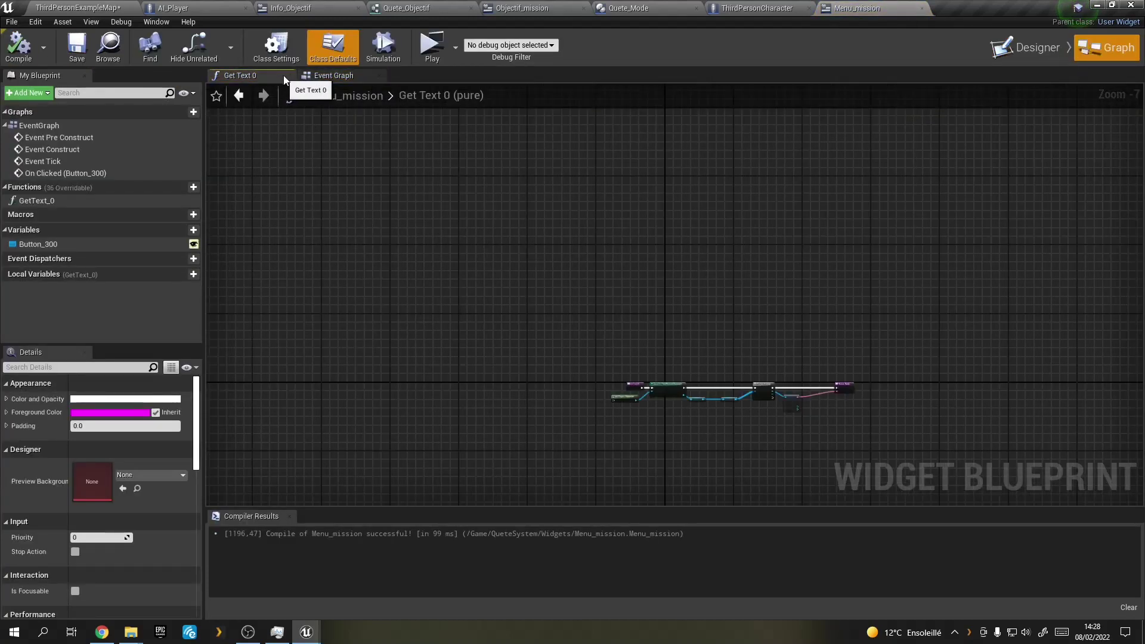
left_click(42, 202)
key("Delete")
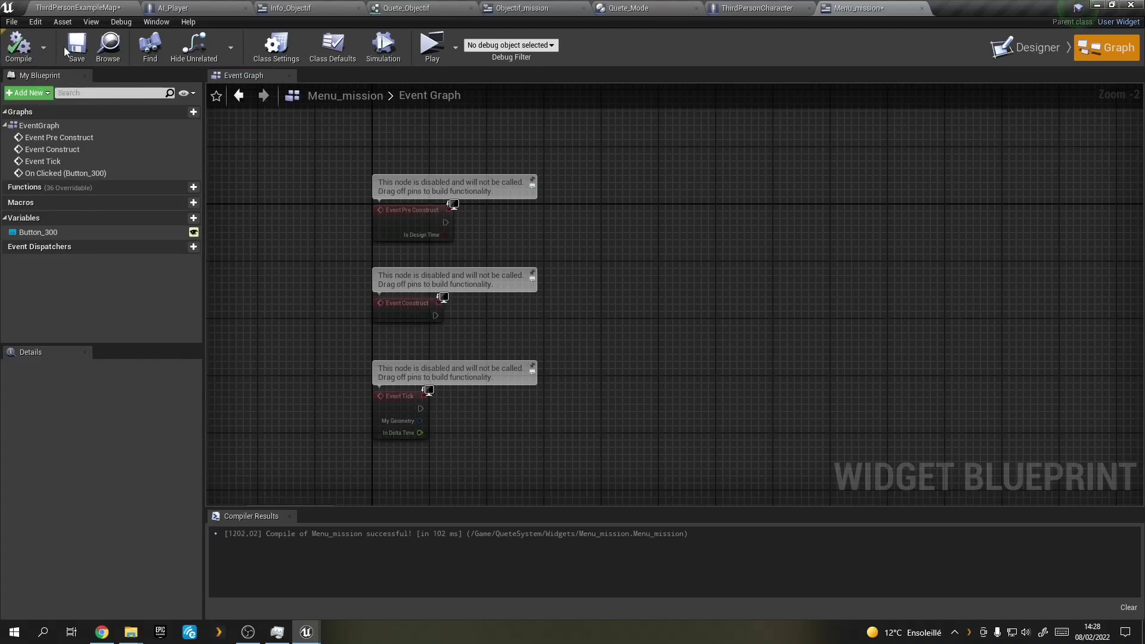
left_click(67, 48)
Remove the Event Pre Construct and Event Tick nodes, then compile and save Menu_mission.
right_click_drag(316, 287, 245, 253)
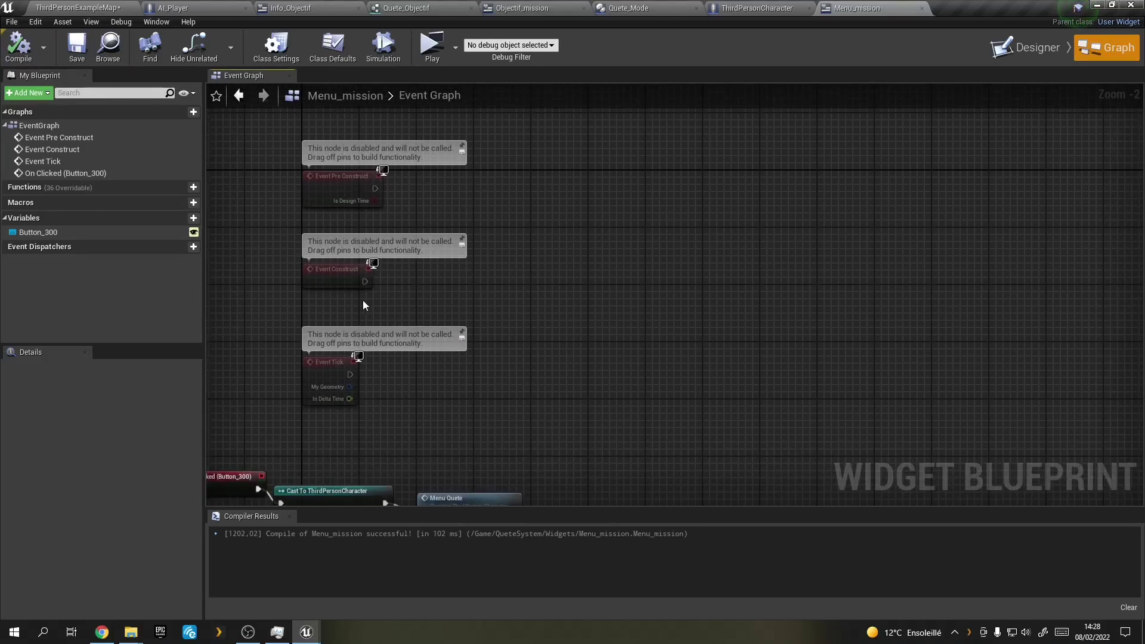
right_click_drag(362, 299, 468, 277)
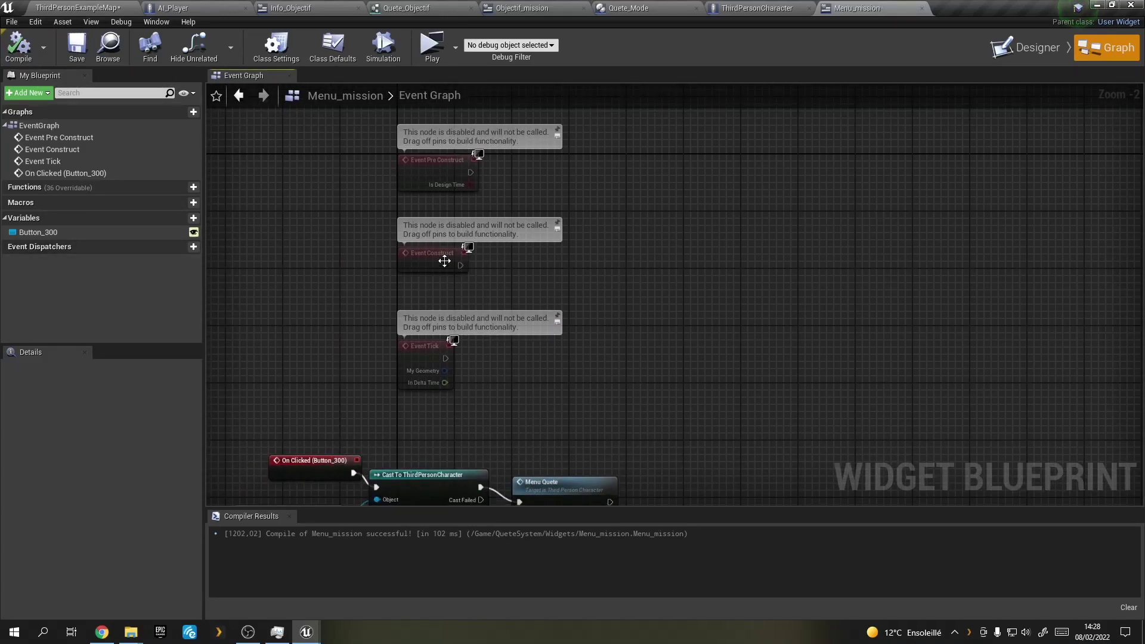
left_click_drag(444, 261, 545, 196)
left_click(438, 160)
key("Delete")
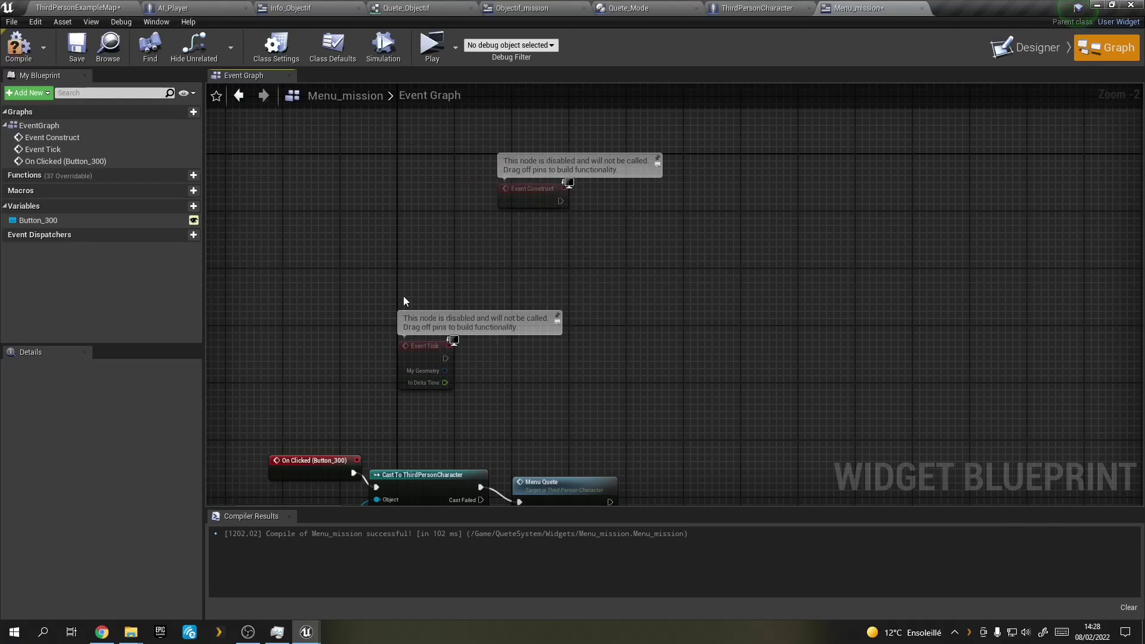
left_click(420, 346)
key("Delete")
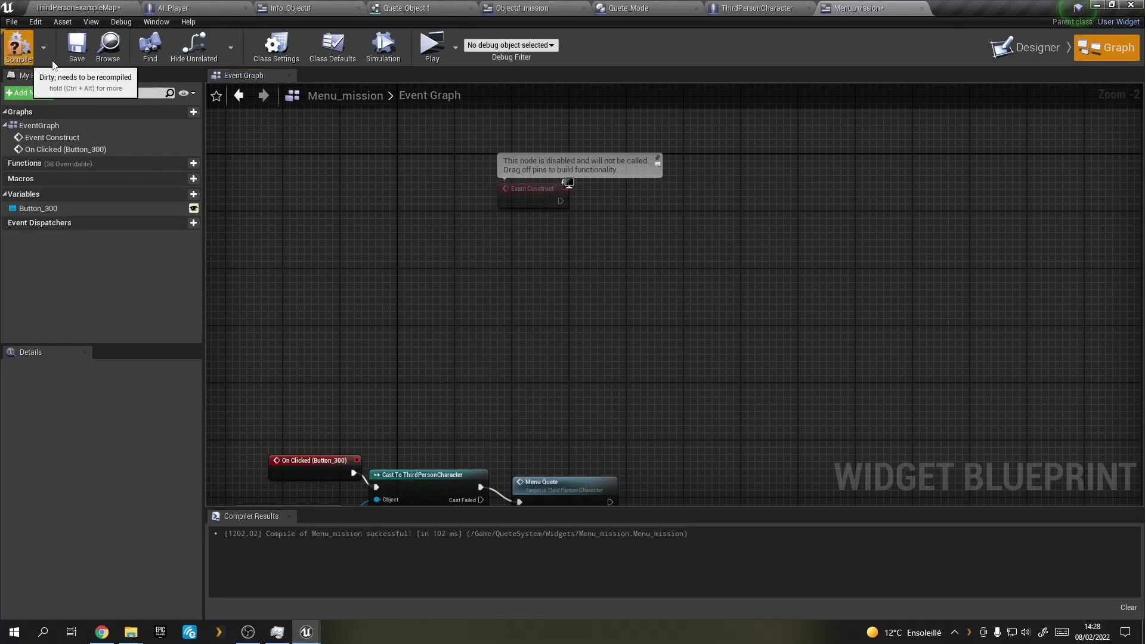
left_click(18, 48)
left_click(77, 48)
right_click_drag(496, 241, 401, 290)
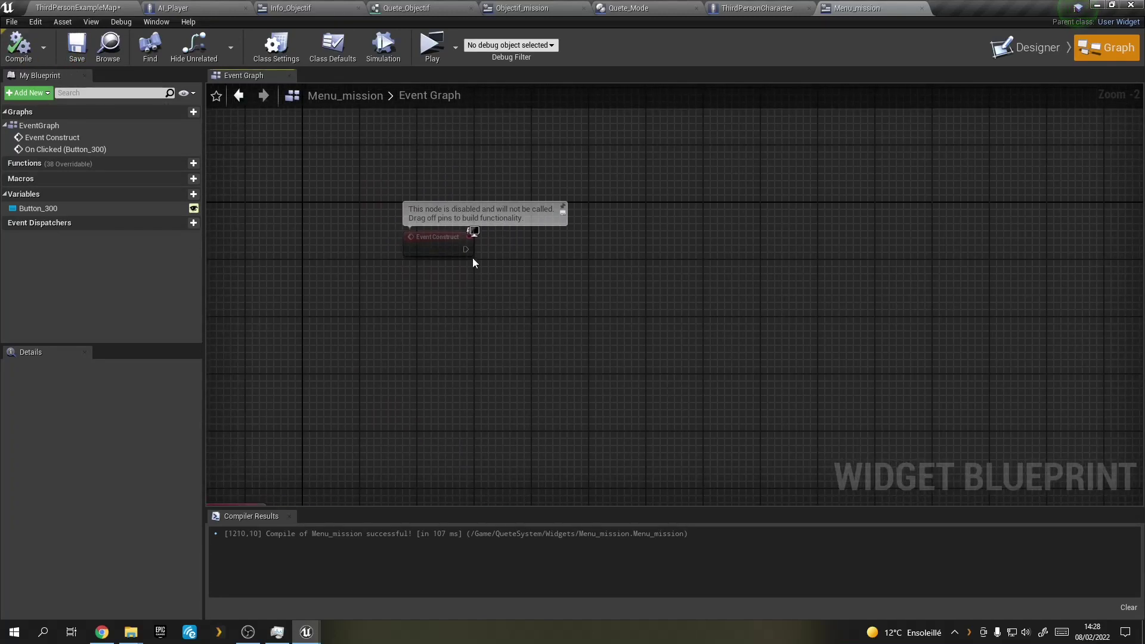
After Event Construct, add a Cast To ThirdPersonCharacter fed by Get Player Character.
left_click_drag(464, 249, 493, 251)
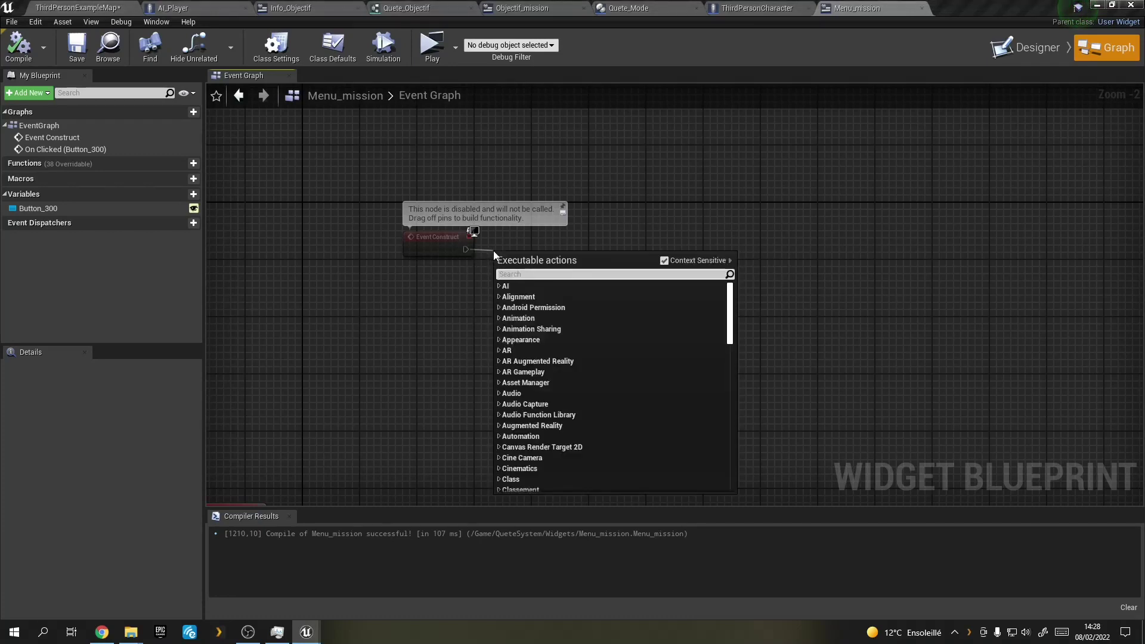
type("cast")
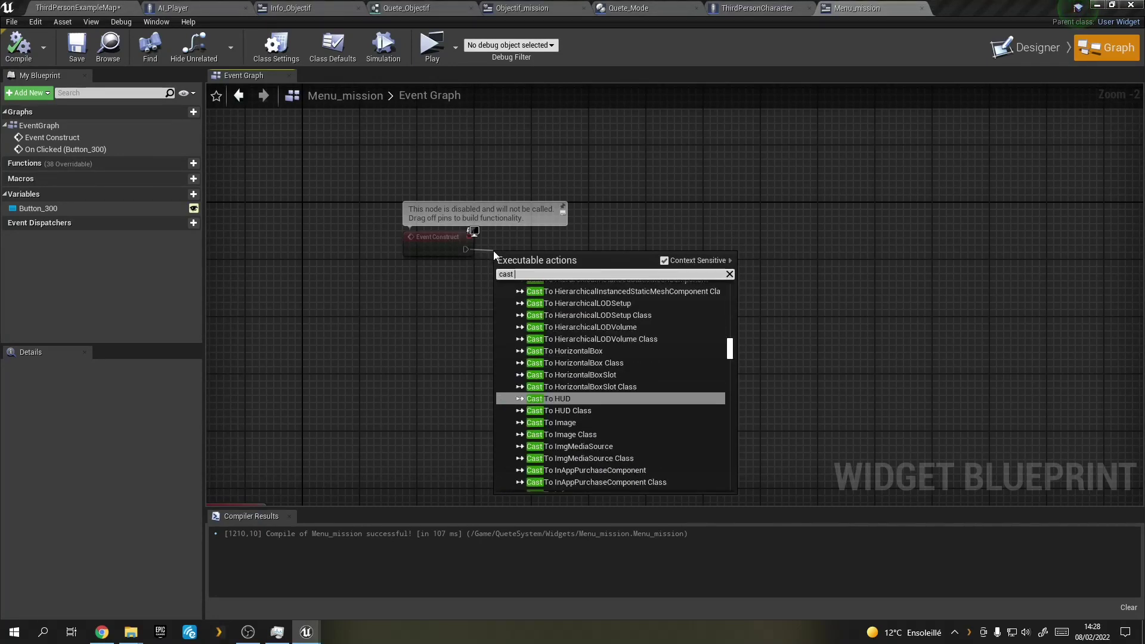
type(" to ")
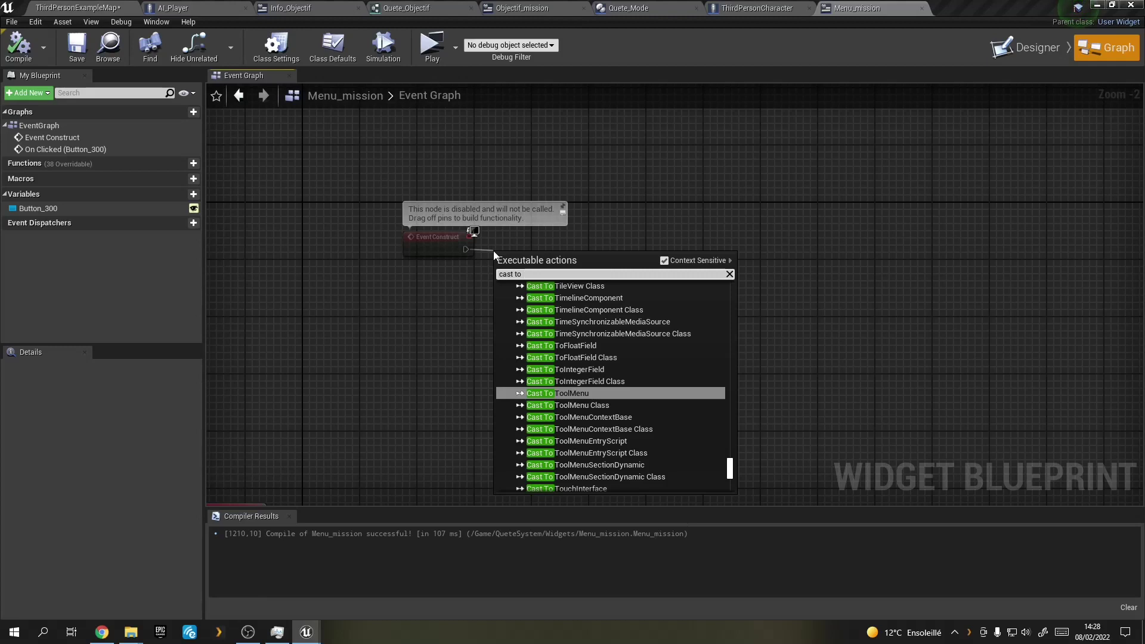
type(" thi")
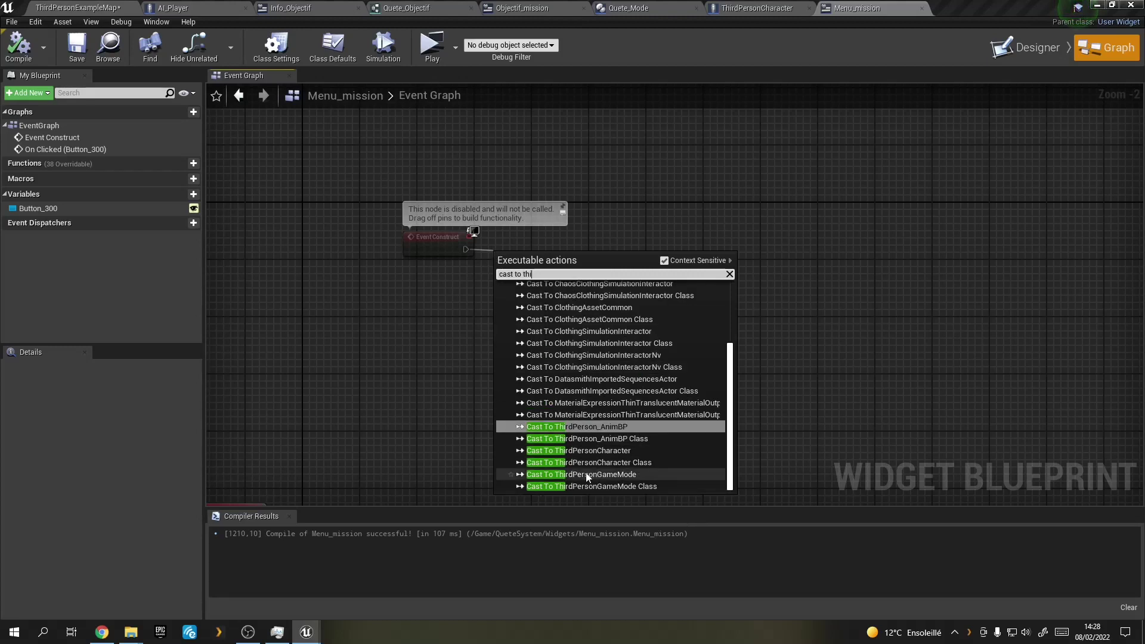
left_click(573, 450)
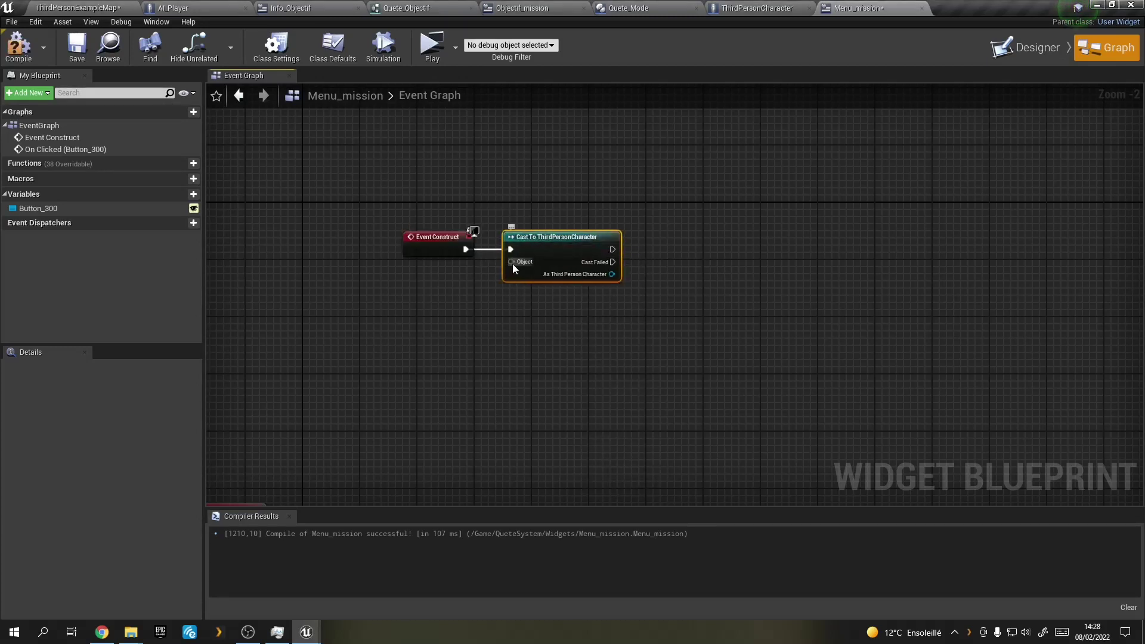
left_click_drag(513, 264, 469, 285)
type("get pl")
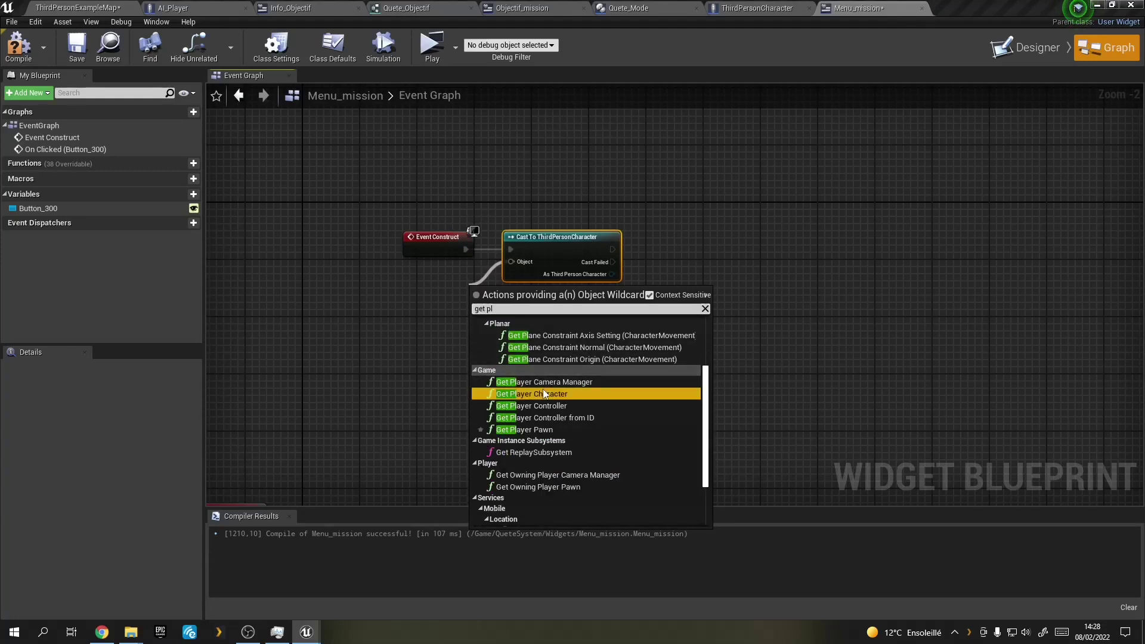
left_click(543, 389)
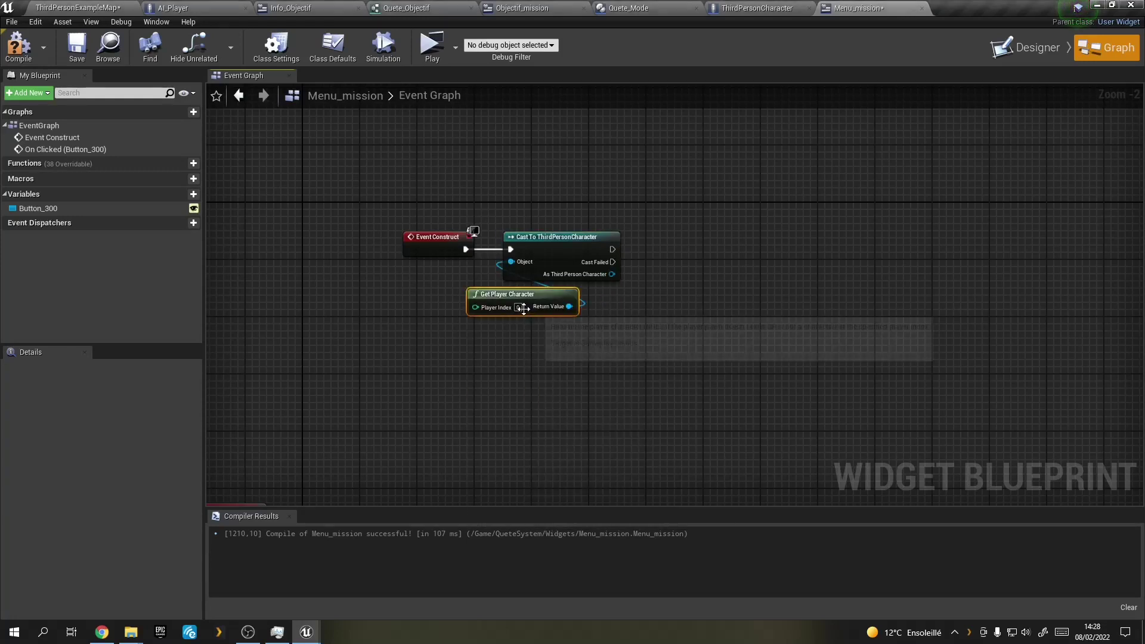
left_click_drag(524, 308, 430, 301)
right_click_drag(570, 332, 462, 310)
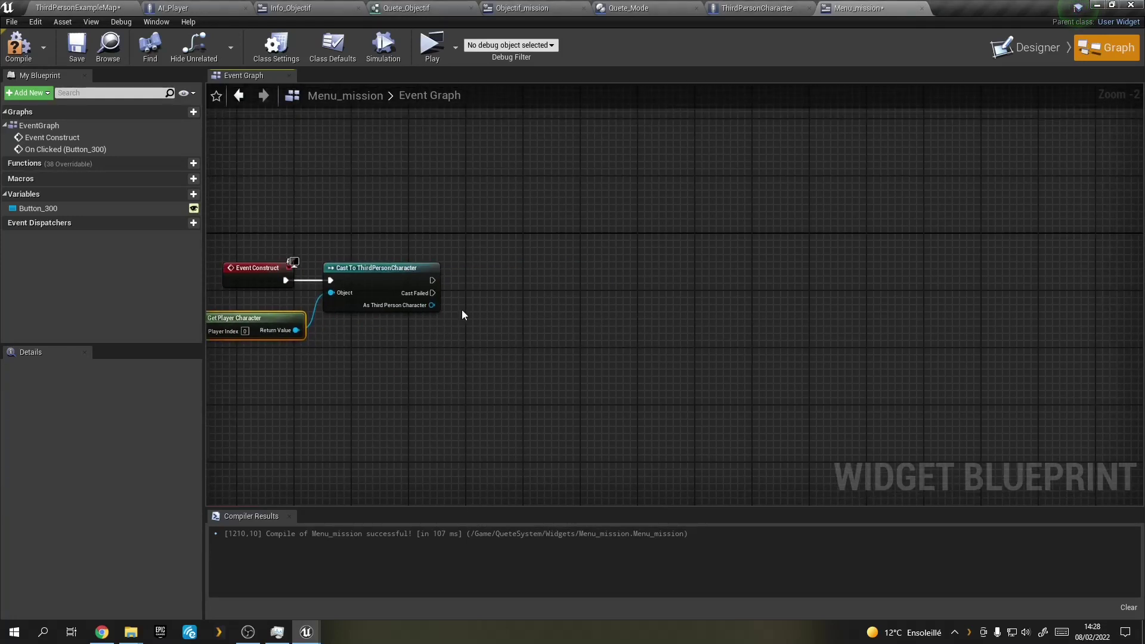
From the cast result get Quete Mode, then its Mission Player array, and compile.
left_click_drag(432, 304, 460, 308)
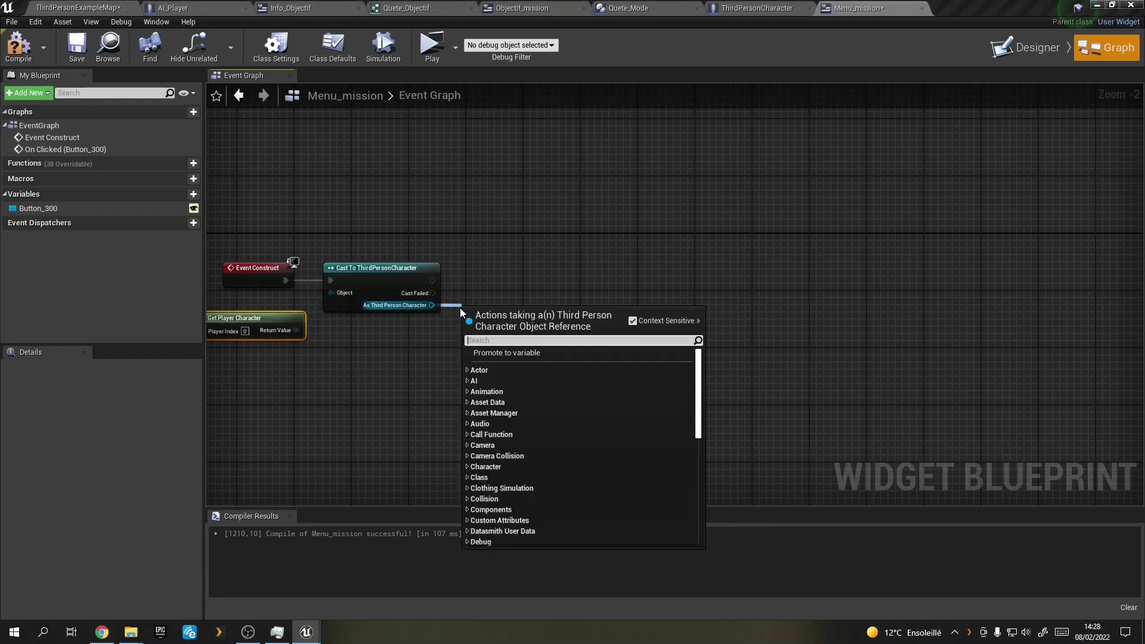
type("quete m")
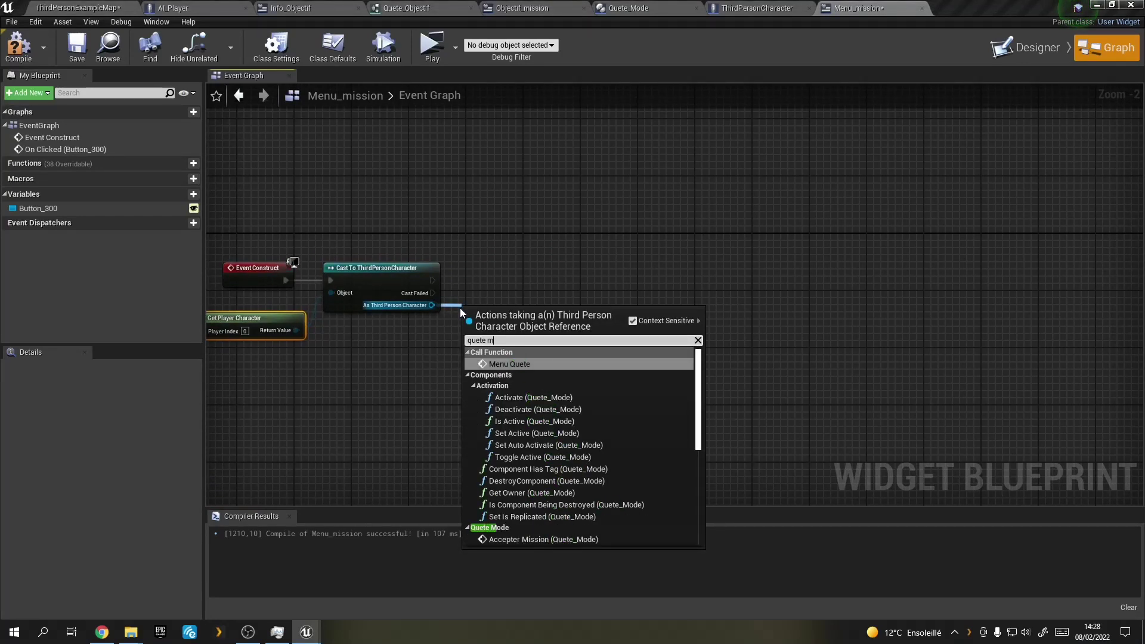
scroll(525, 465, "down", 5)
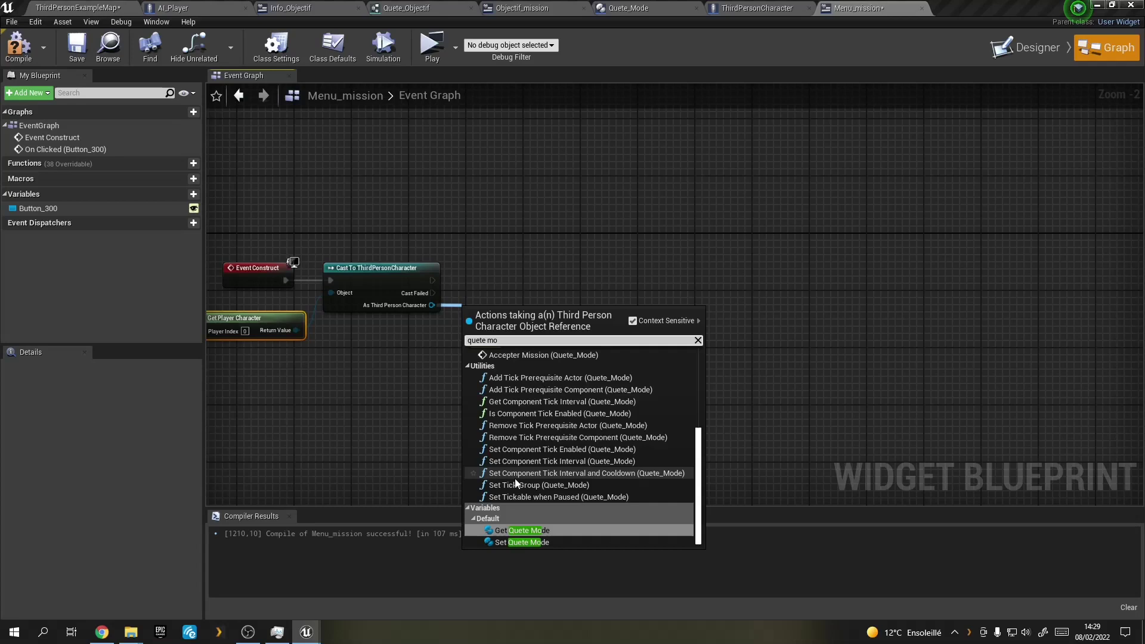
left_click(525, 540)
left_click_drag(539, 312, 559, 323)
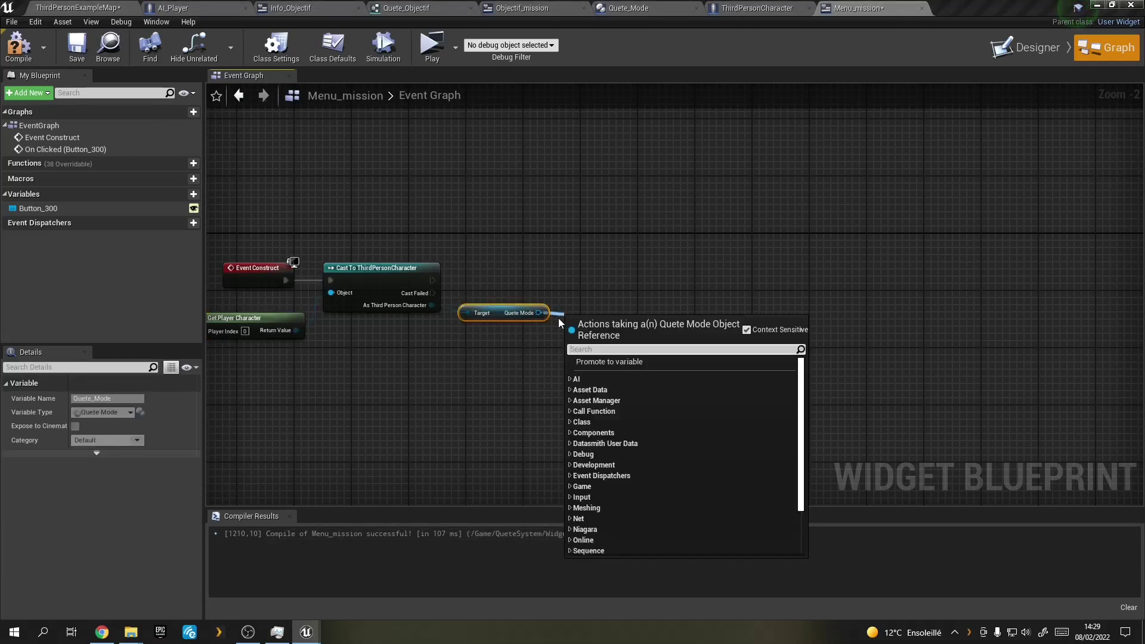
type("mi")
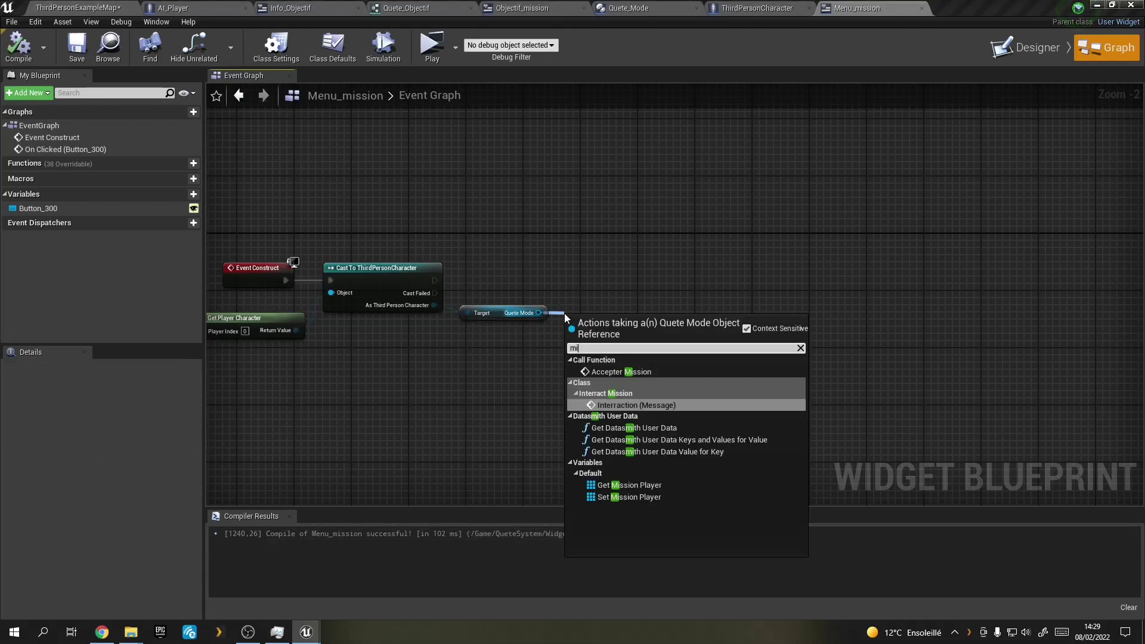
left_click(662, 485)
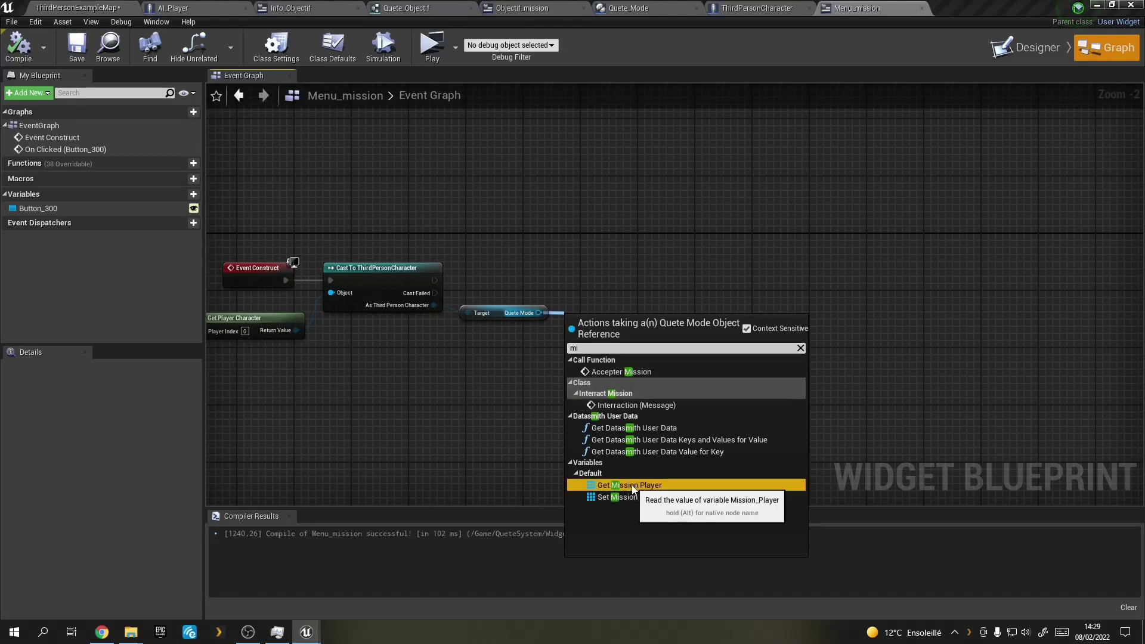
left_click(18, 46)
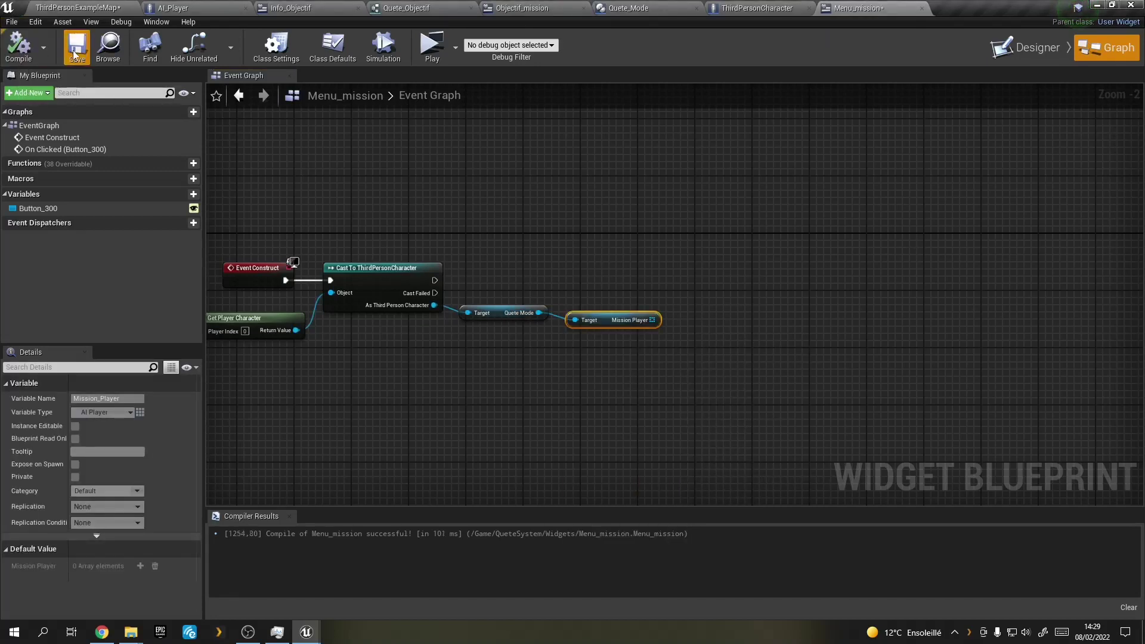
Run a For Each Loop over Mission Player after the cast, then compile and save.
left_click_drag(660, 320, 700, 309)
type("for")
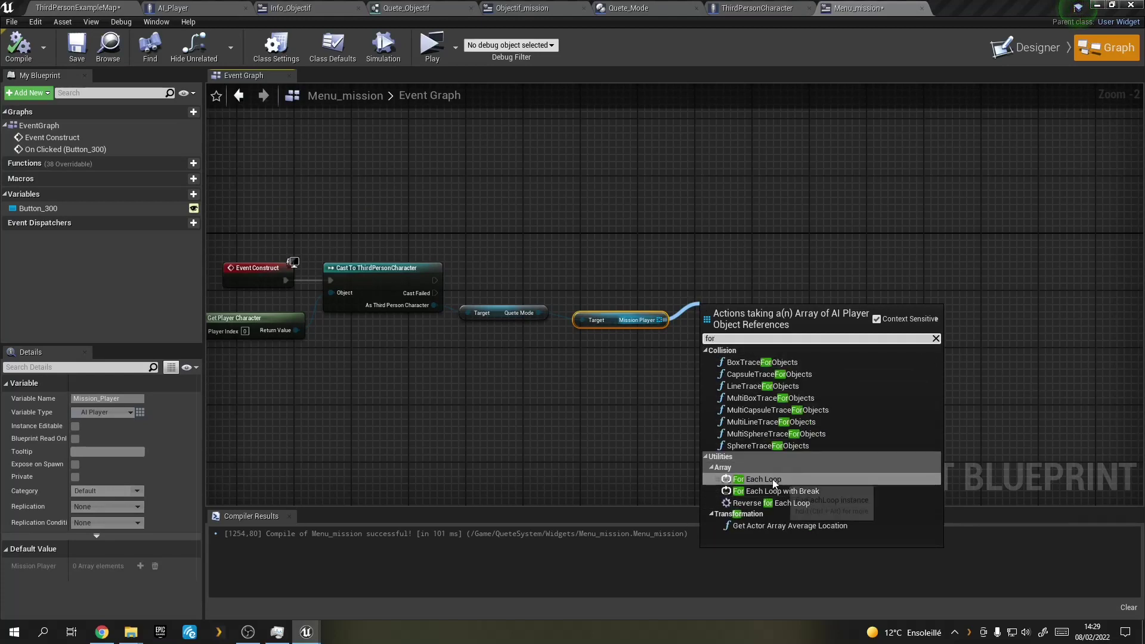
left_click(757, 479)
left_click_drag(749, 276, 435, 281)
left_click_drag(617, 318, 617, 311)
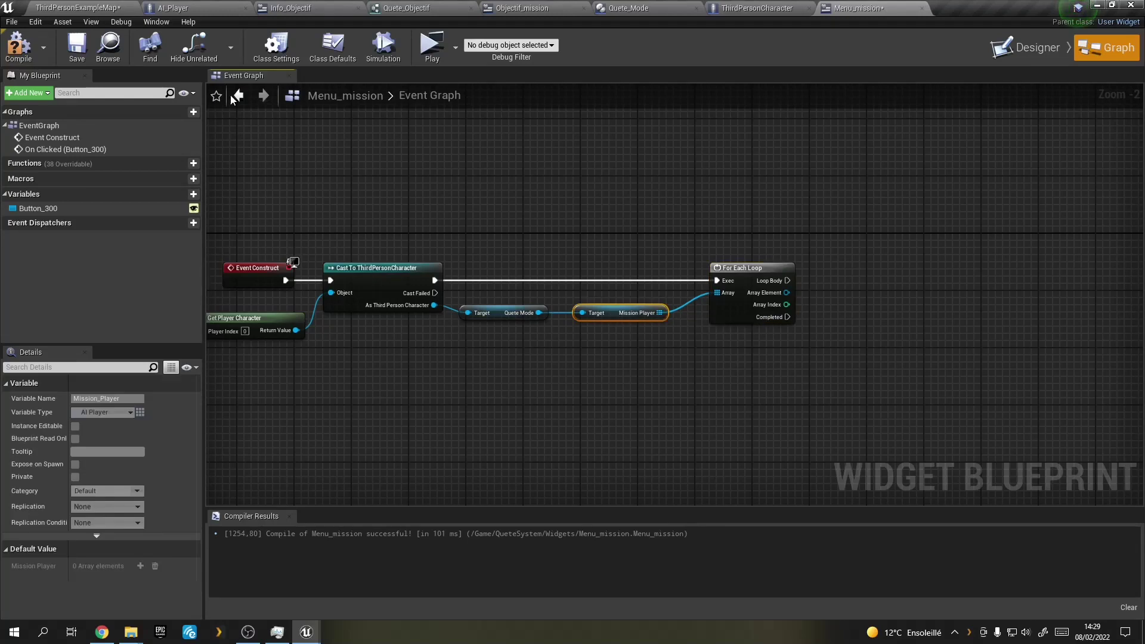
left_click(18, 48)
left_click(74, 57)
right_click_drag(631, 423, 649, 418)
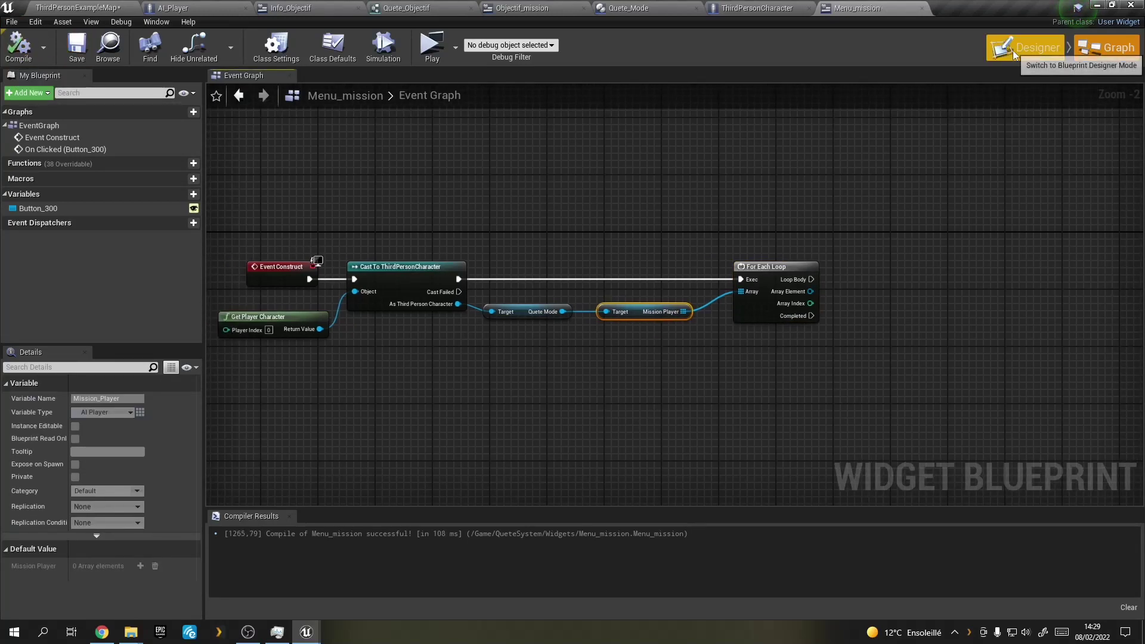
Create a new Widget Blueprint in the Content Browser named Info_Mission.
left_click(1029, 48)
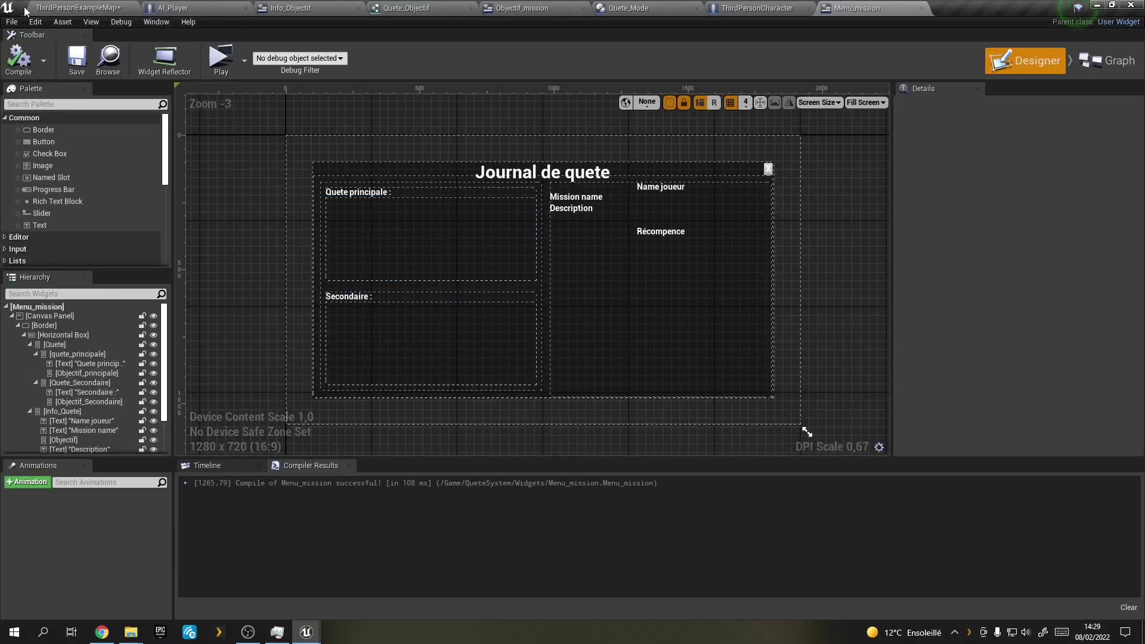
left_click(70, 9)
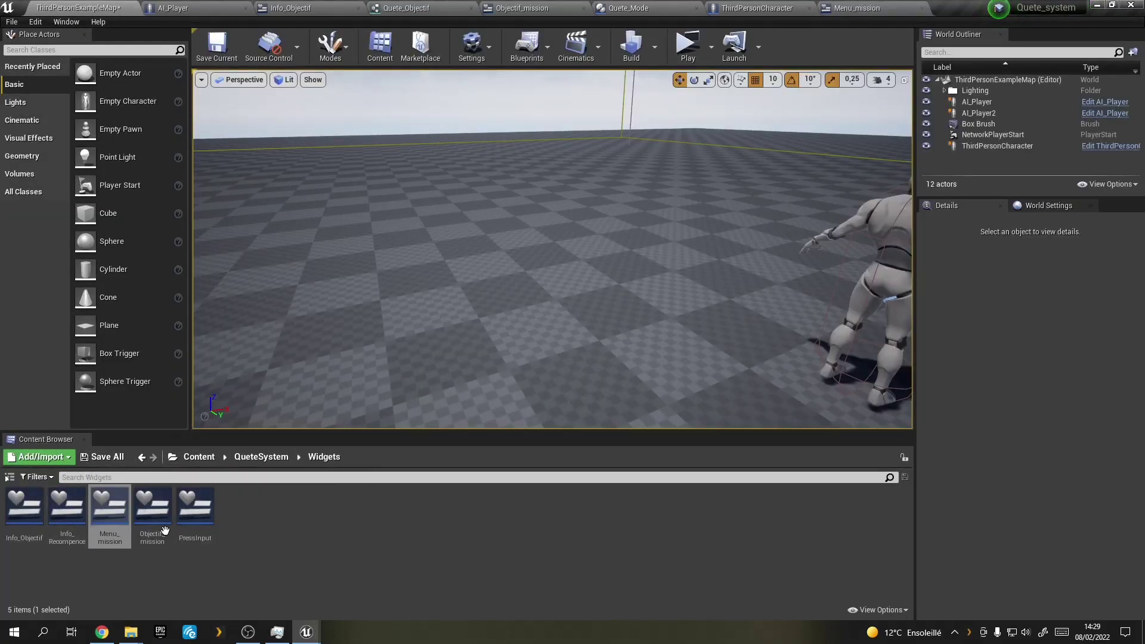
right_click(239, 517)
mouse_move(310, 514)
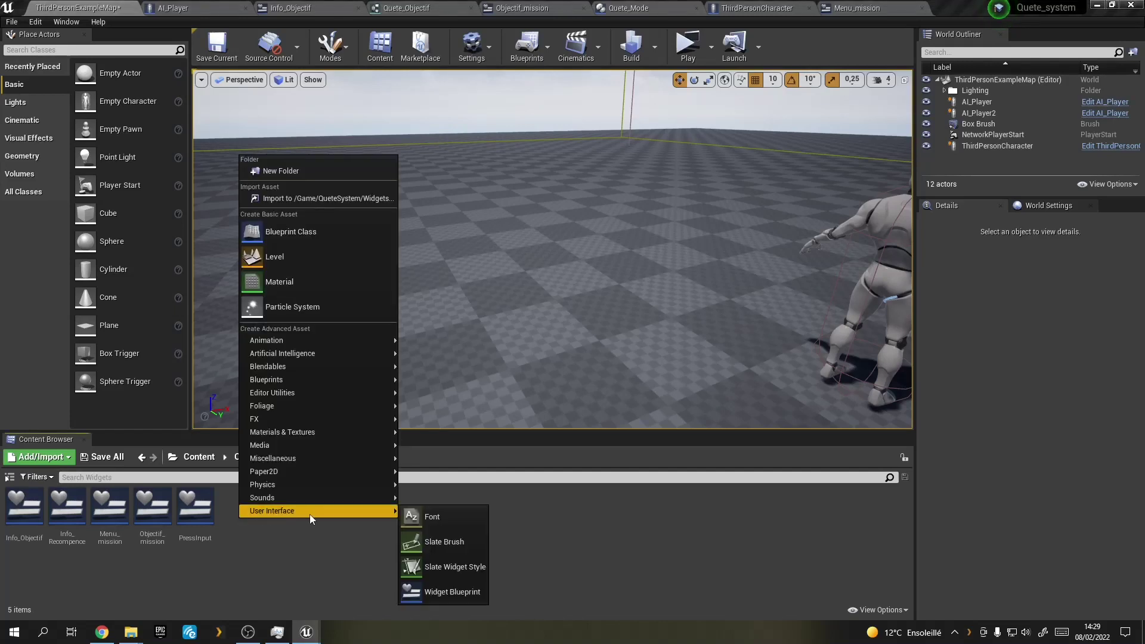
left_click(417, 591)
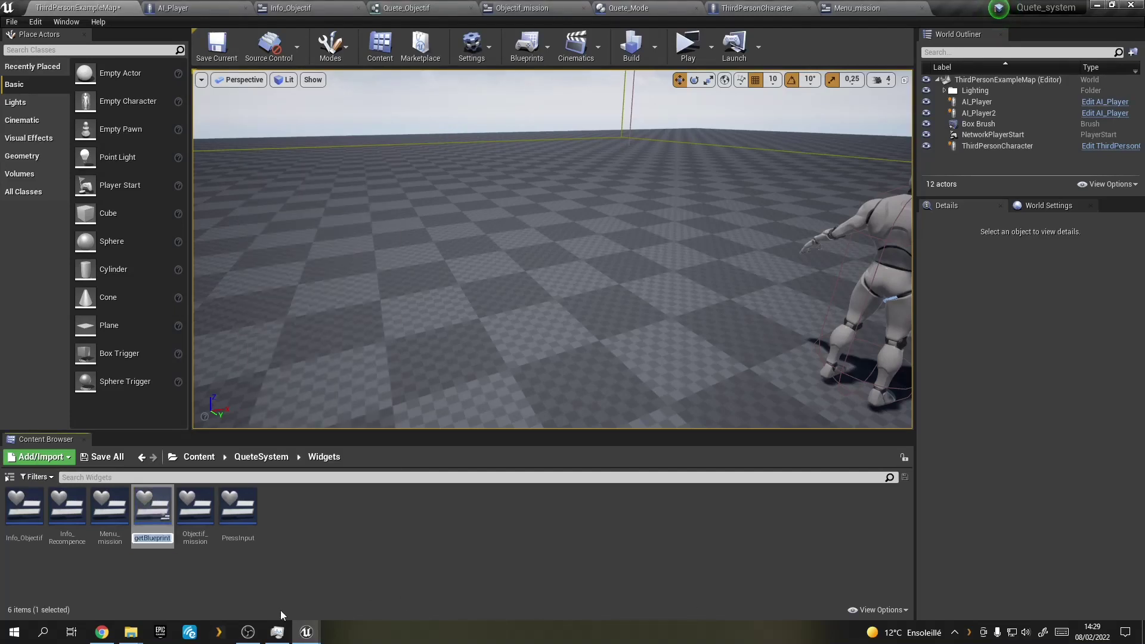
type("M")
key("BackSpace")
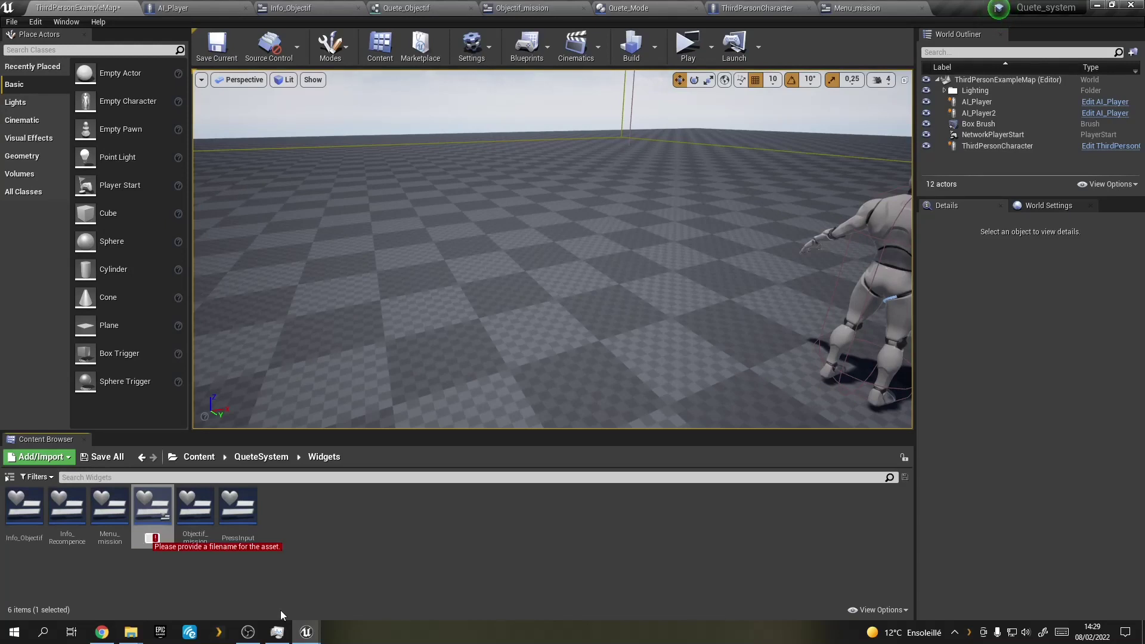
type("M")
key("BackSpace")
type("Info")
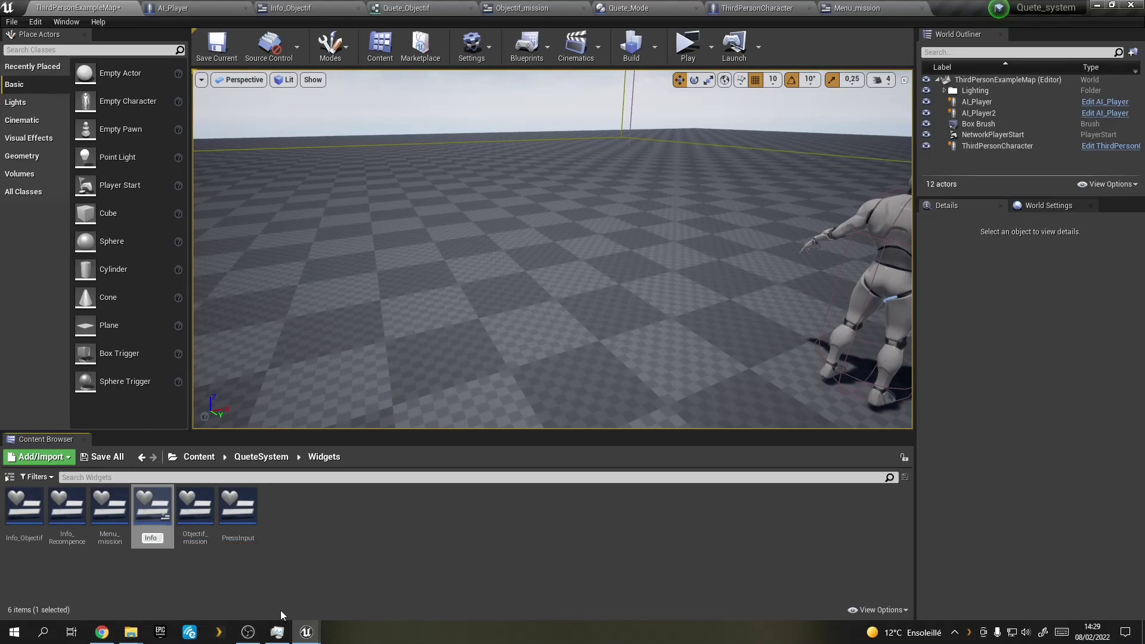
type("_Mis")
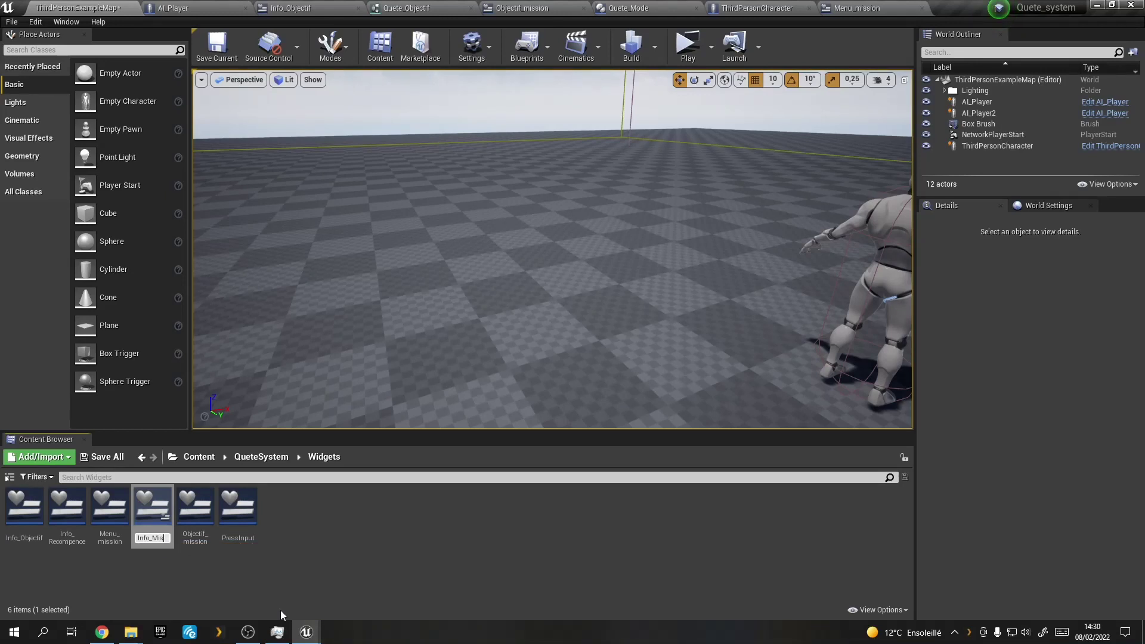
type("sion")
left_click(26, 537)
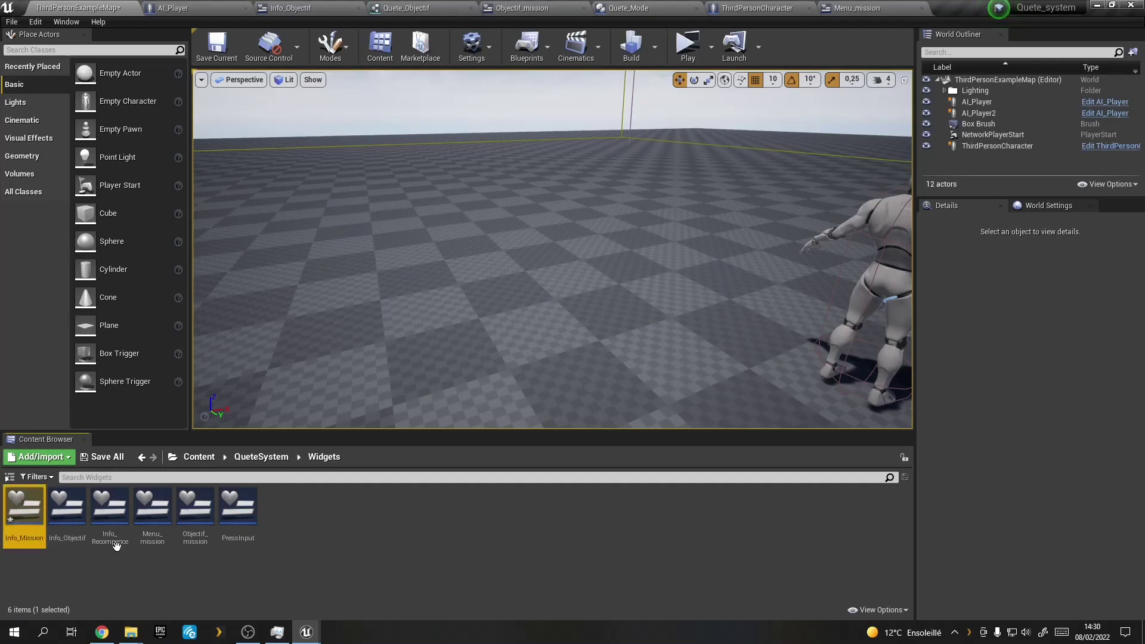
Save all modified assets, including Info_Mission and the map, and open Info_Mission.
left_click(103, 457)
left_click(679, 426)
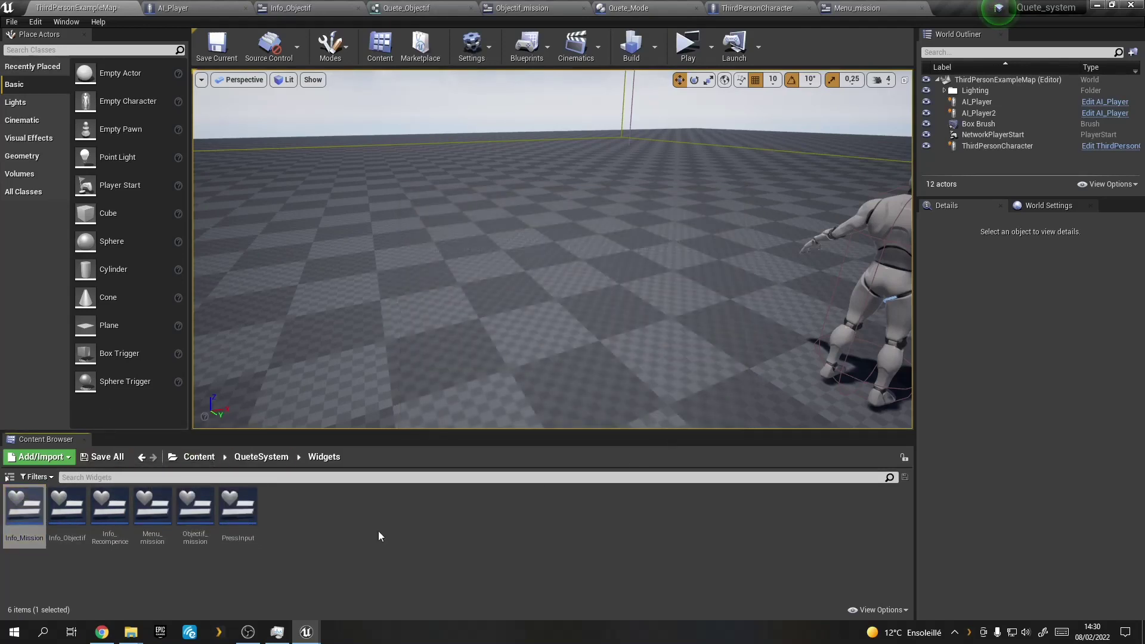
double_click(35, 531)
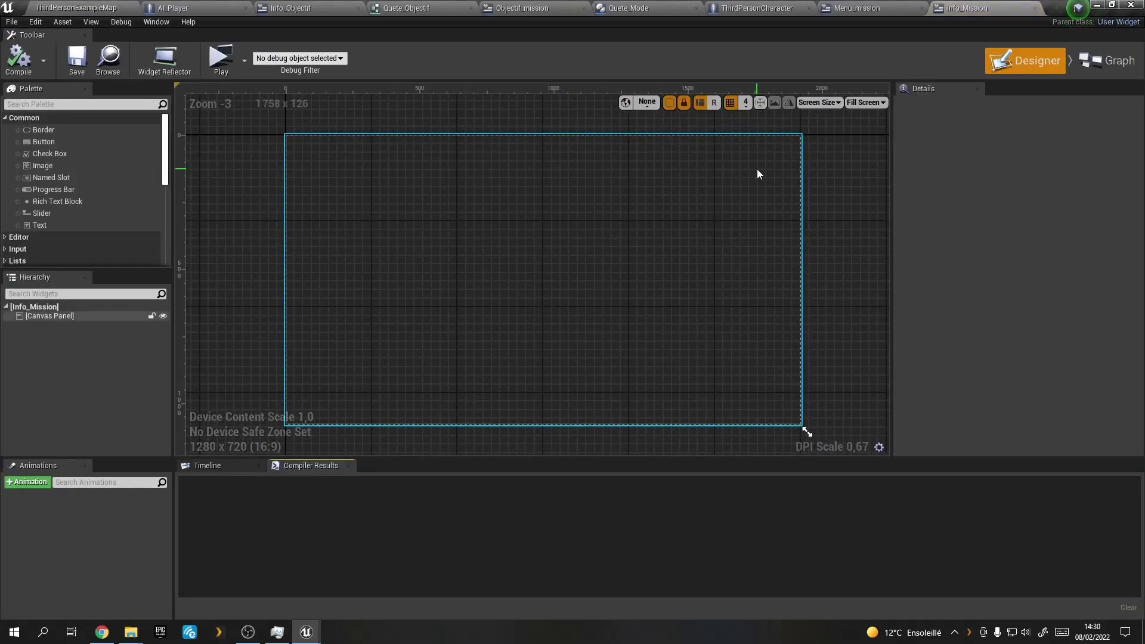
Preview at Desired size and replace the root Canvas Panel with a Size Box.
left_click(868, 103)
left_click(866, 155)
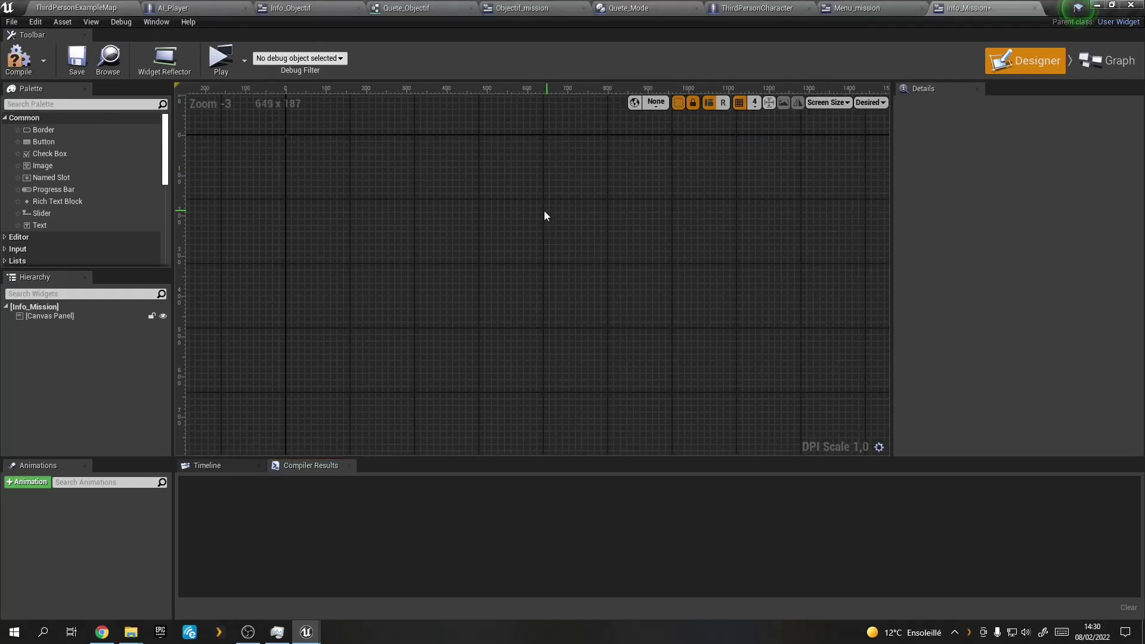
left_click(36, 316)
key("Delete")
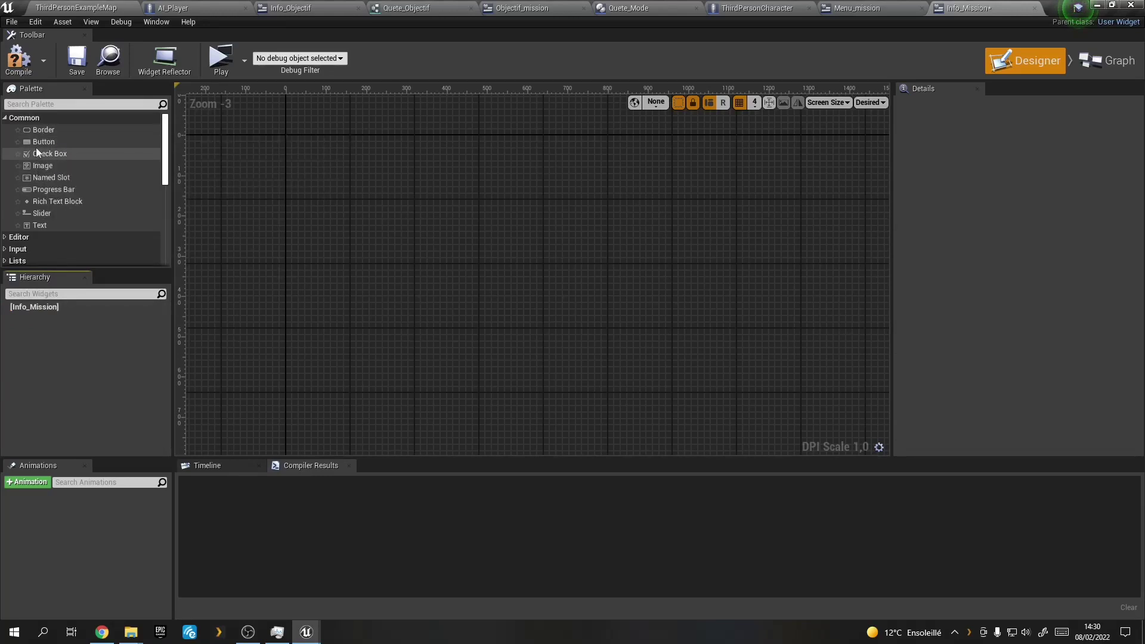
left_click(38, 104)
type("size")
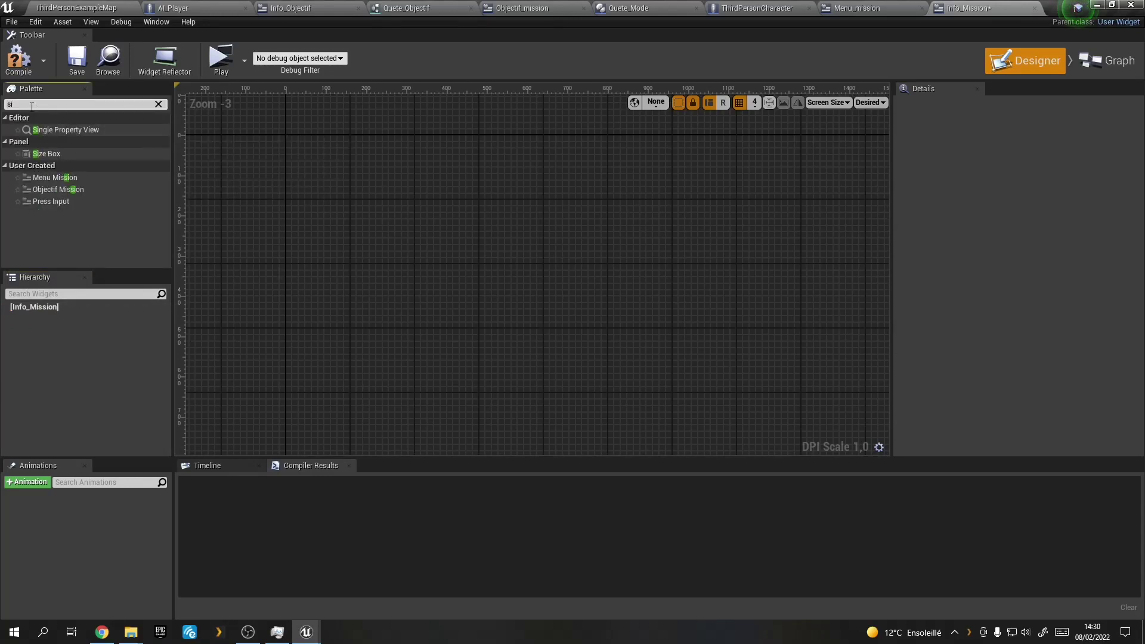
mouse_move(41, 131)
left_mouse_down()
mouse_move(67, 300)
mouse_move(39, 319)
left_mouse_up()
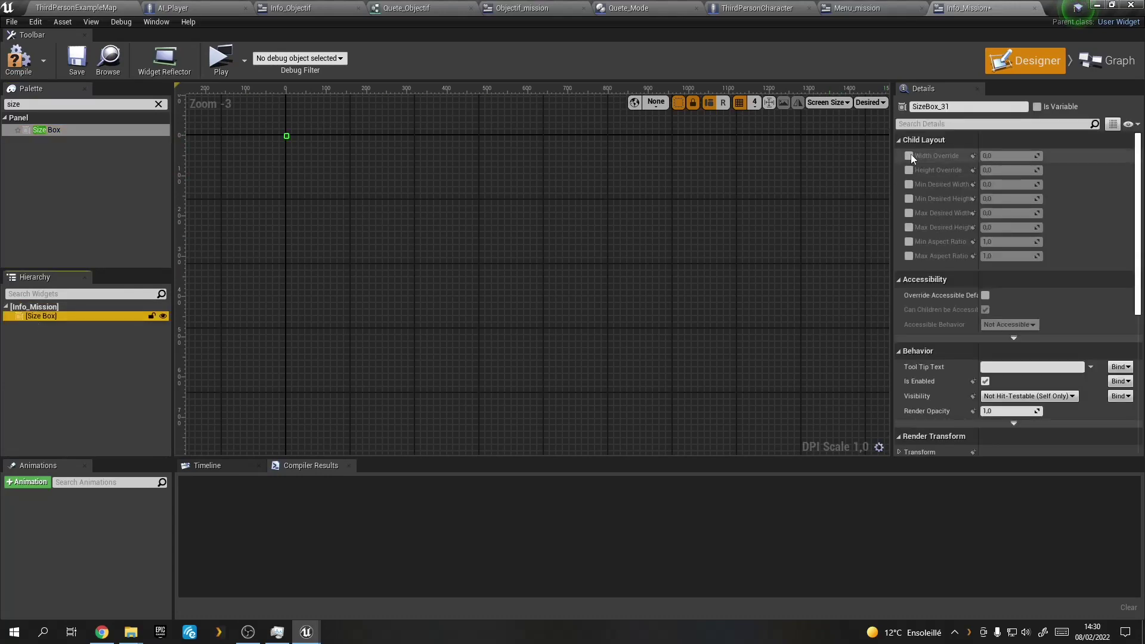
Override the Size Box width to 450 and height to 50, then compile.
left_click(909, 156)
left_click(909, 171)
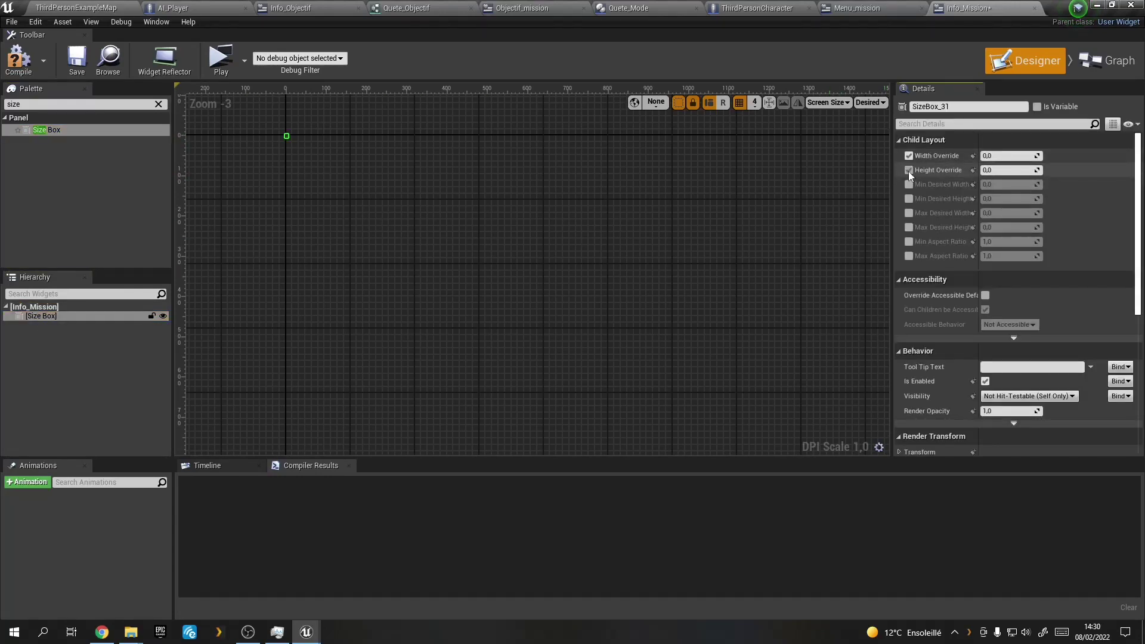
left_click(1004, 156)
type("450")
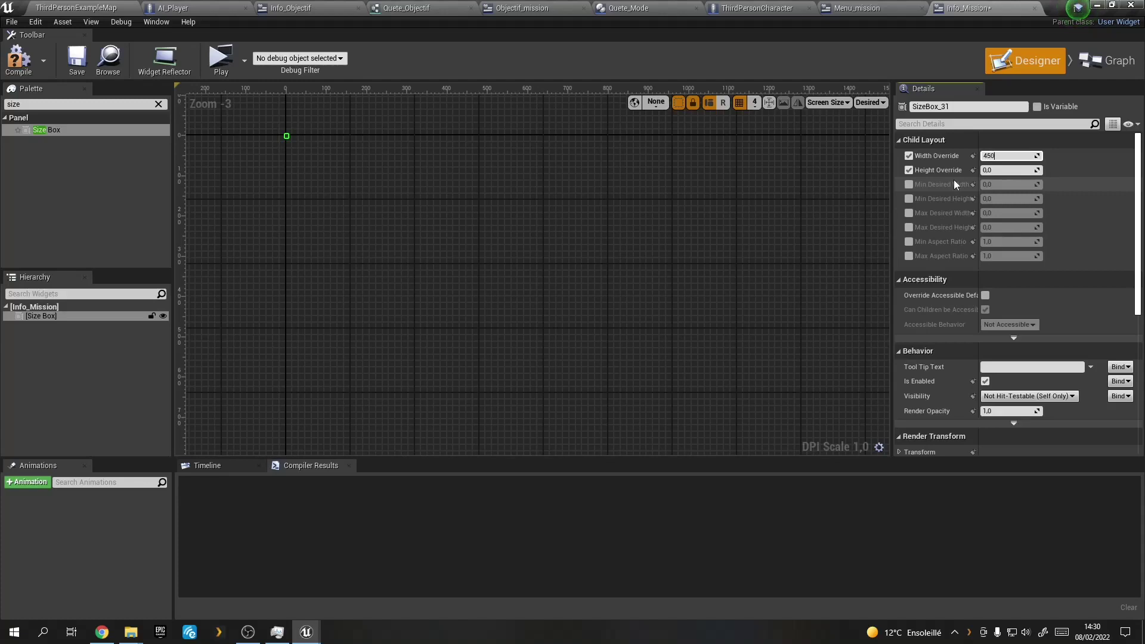
key("Return")
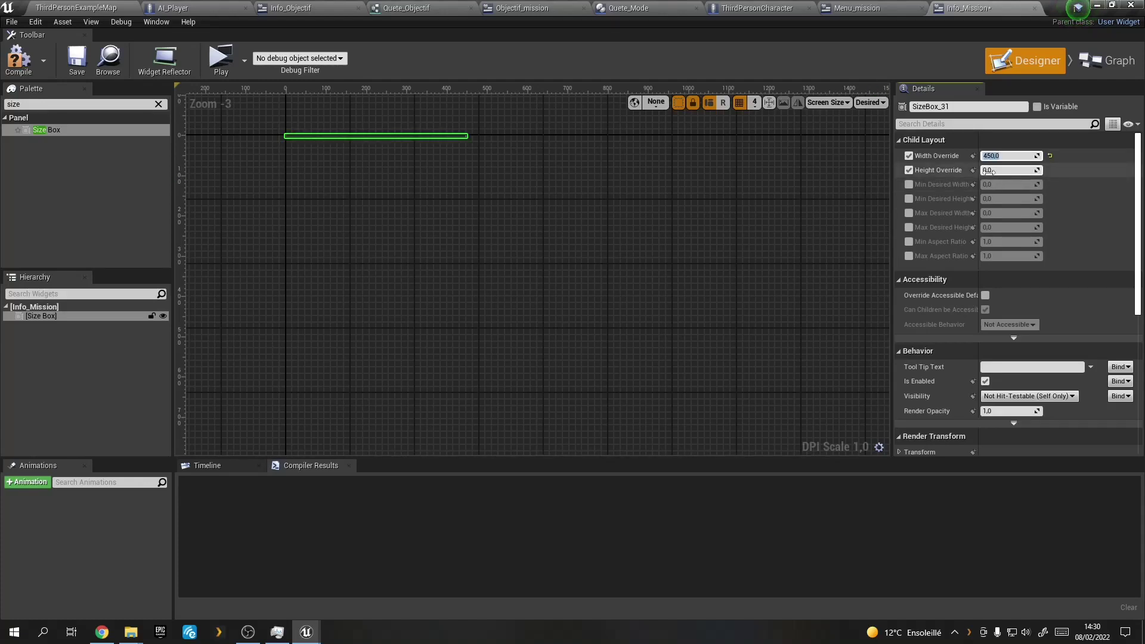
key("Tab")
type("50")
key("Return")
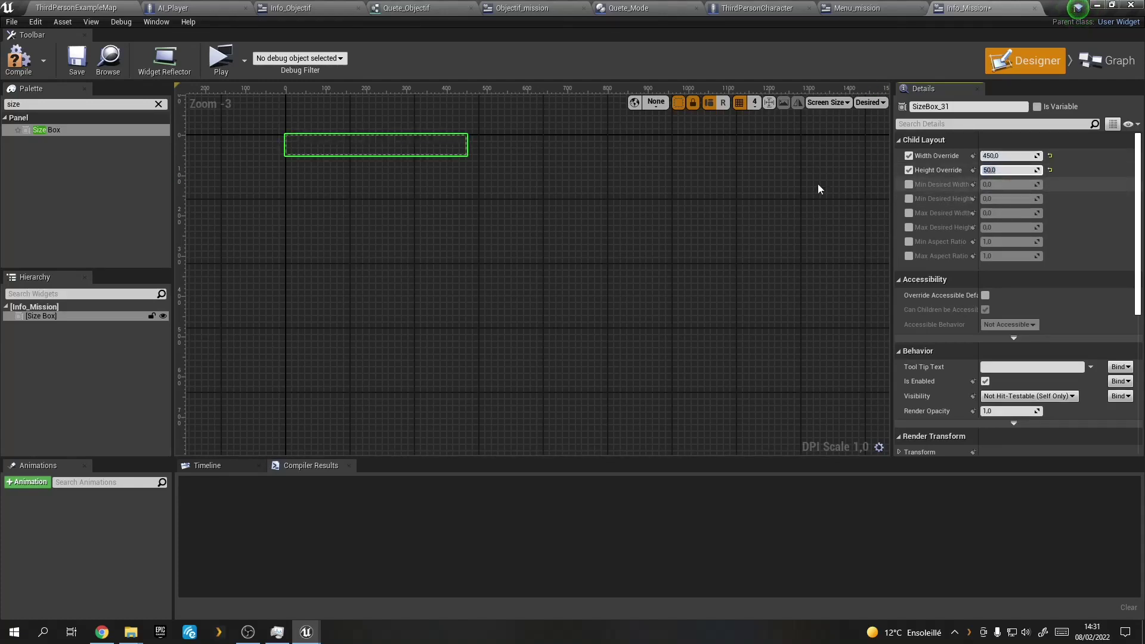
left_click(18, 60)
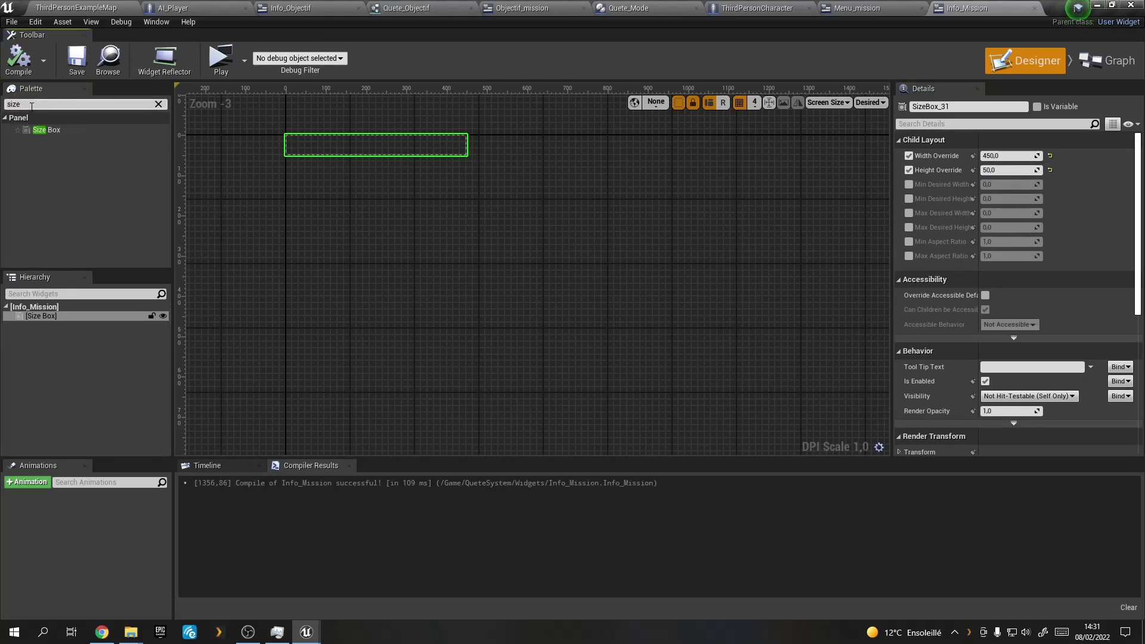
Place a Button inside the Size Box and a Text block inside the button.
left_click(158, 105)
left_click(34, 104)
type("bo")
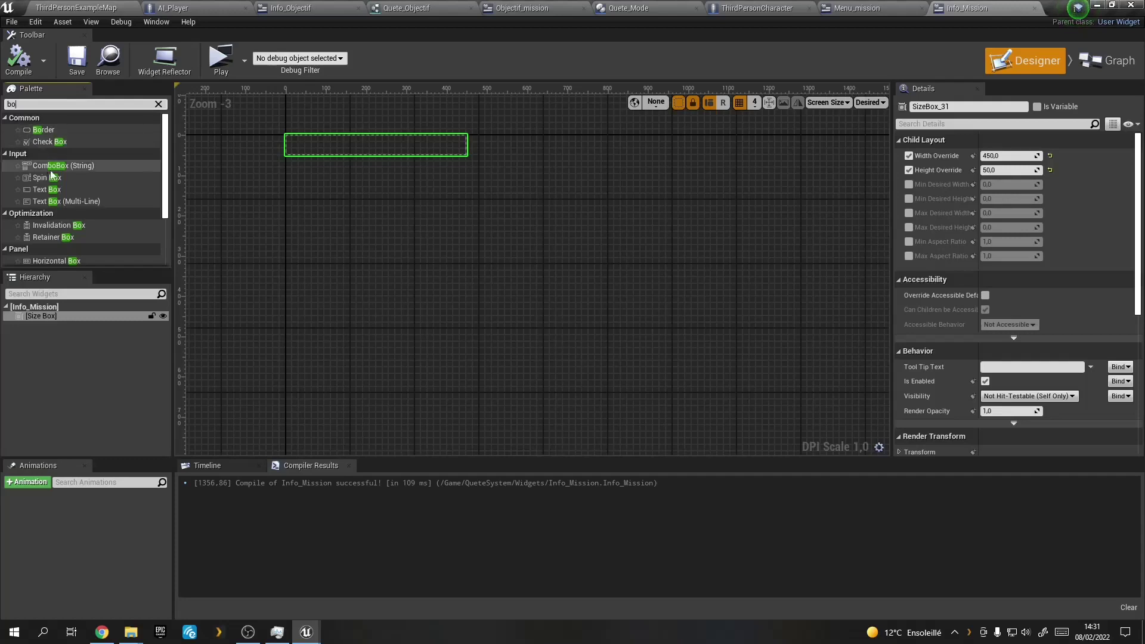
key("BackSpace")
left_click_drag(43, 141, 51, 315)
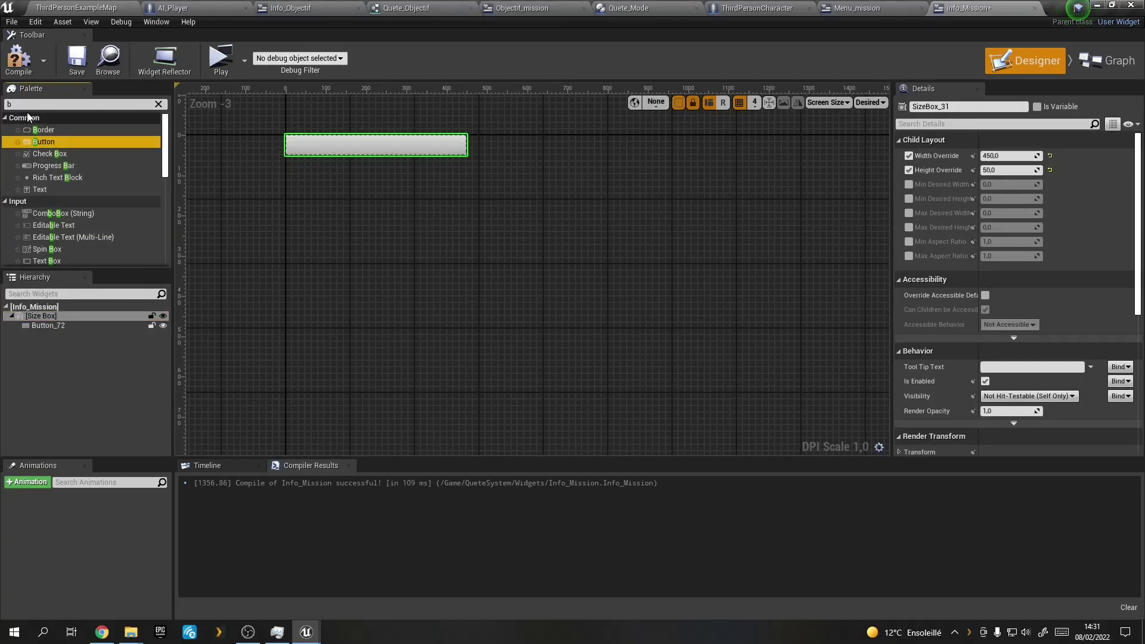
left_click_drag(40, 189, 55, 325)
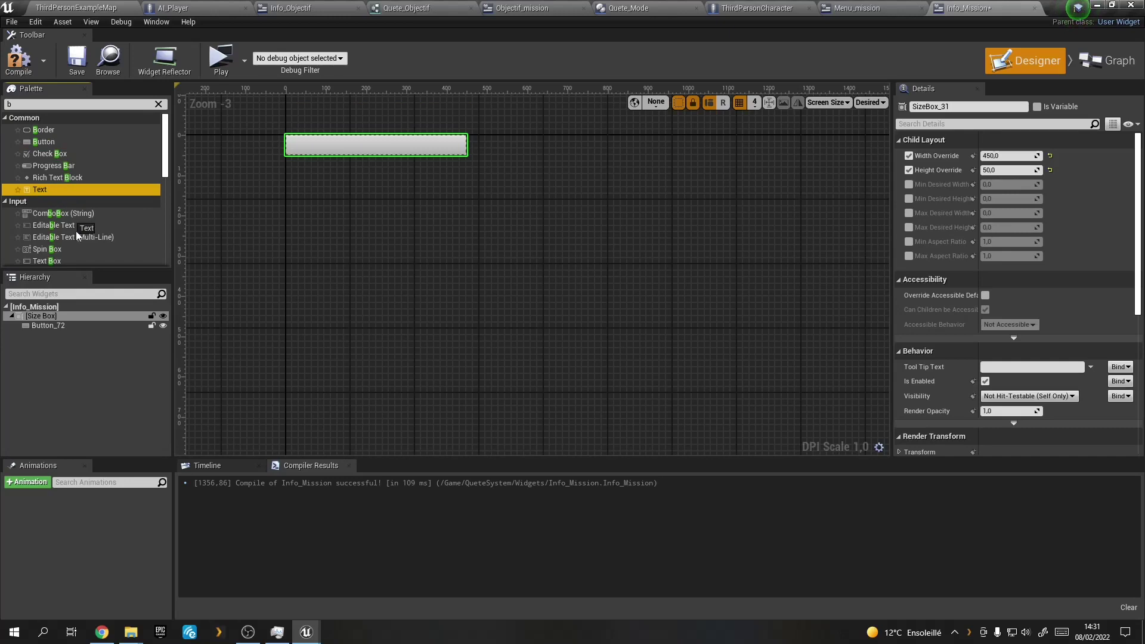
Select the button's Text Block to edit its label, then compile Info_Mission.
left_click(55, 325)
left_click(87, 335)
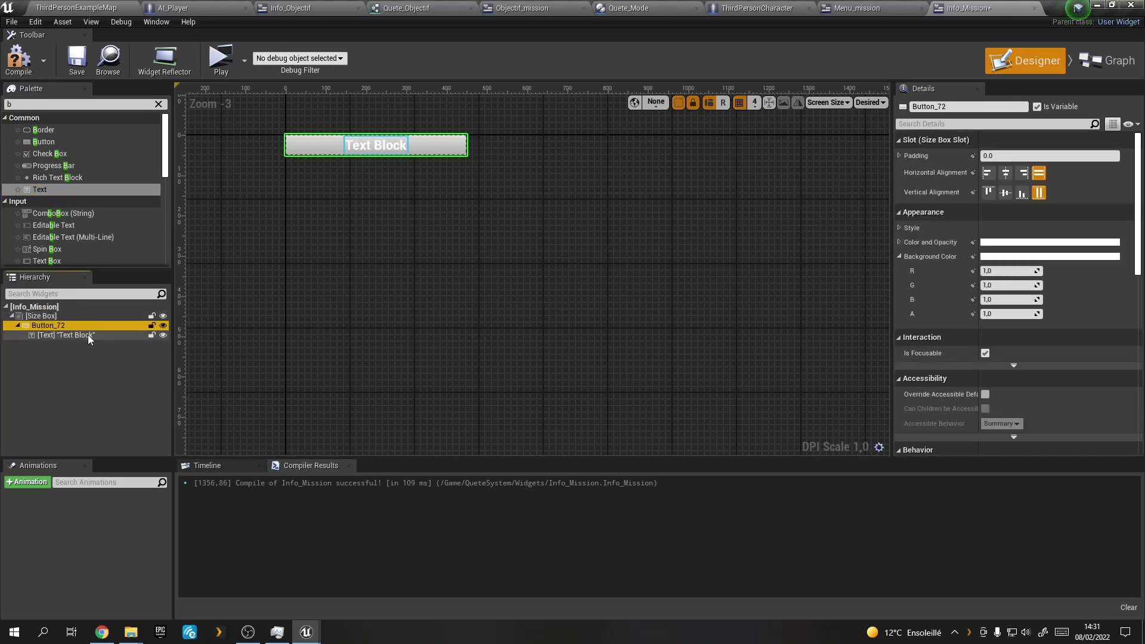
left_click(1091, 227)
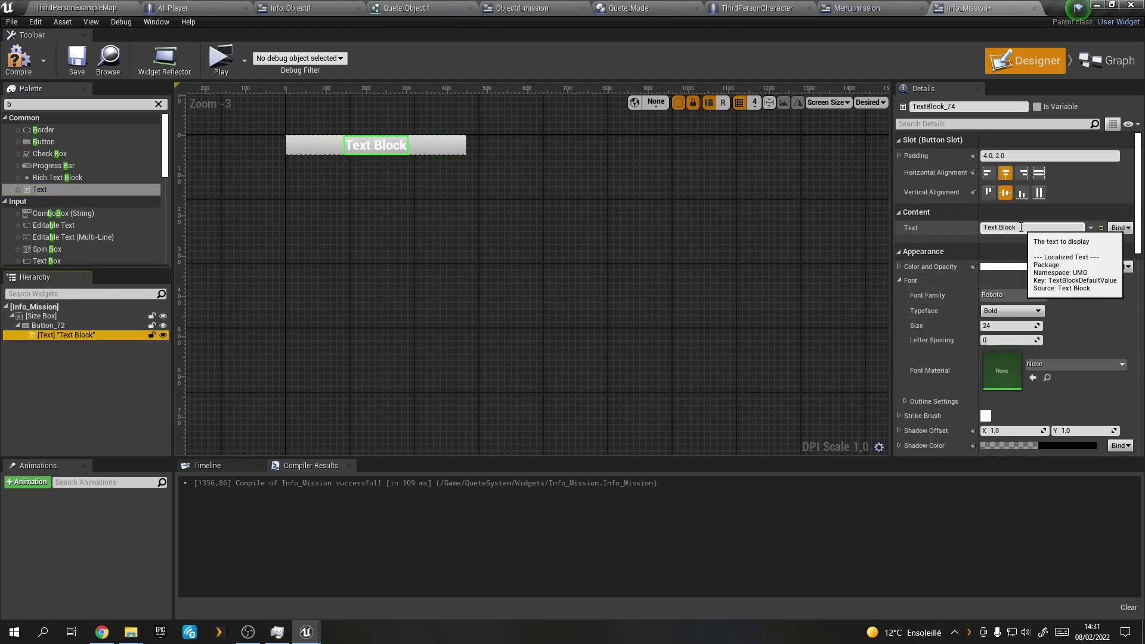
left_click(1032, 227)
left_click(290, 139)
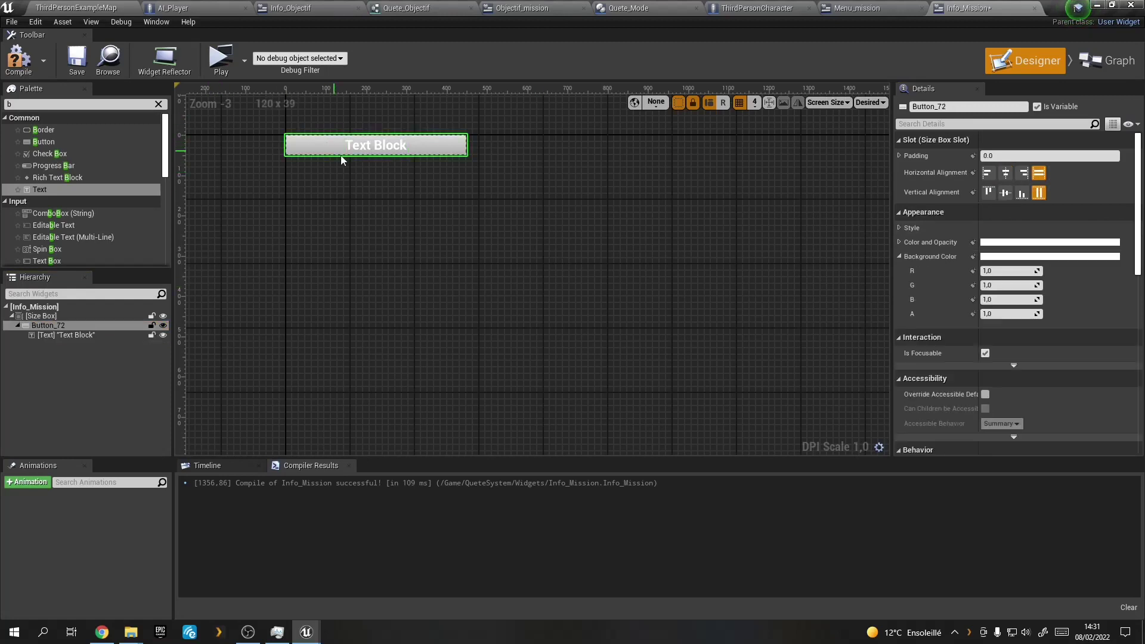
left_click(19, 59)
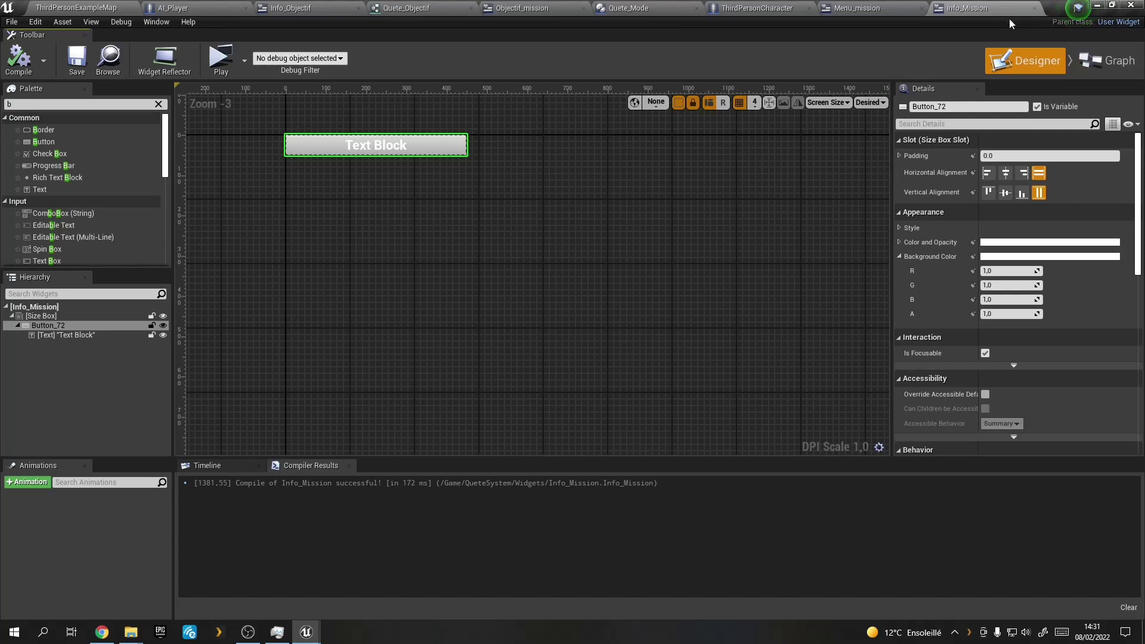
Bring Menu_mission's For Each Loop into view, trying a wire from Array Element then cancelling it.
left_click(856, 8)
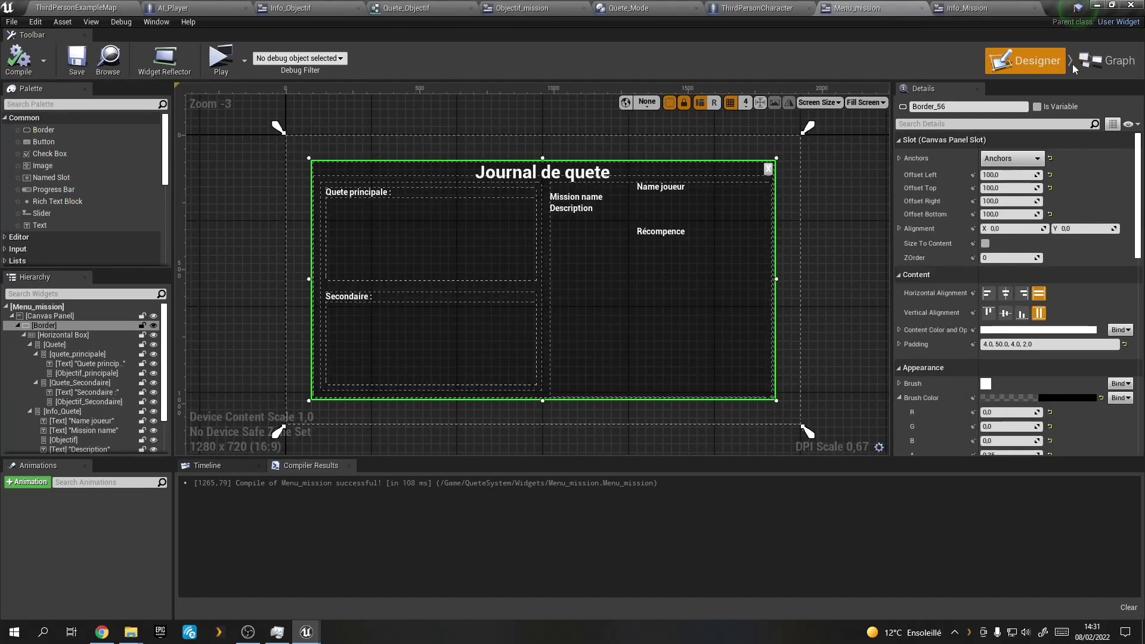
left_click(1109, 60)
mouse_move(682, 393)
right_mouse_down()
mouse_move(510, 404)
mouse_move(498, 380)
right_mouse_up()
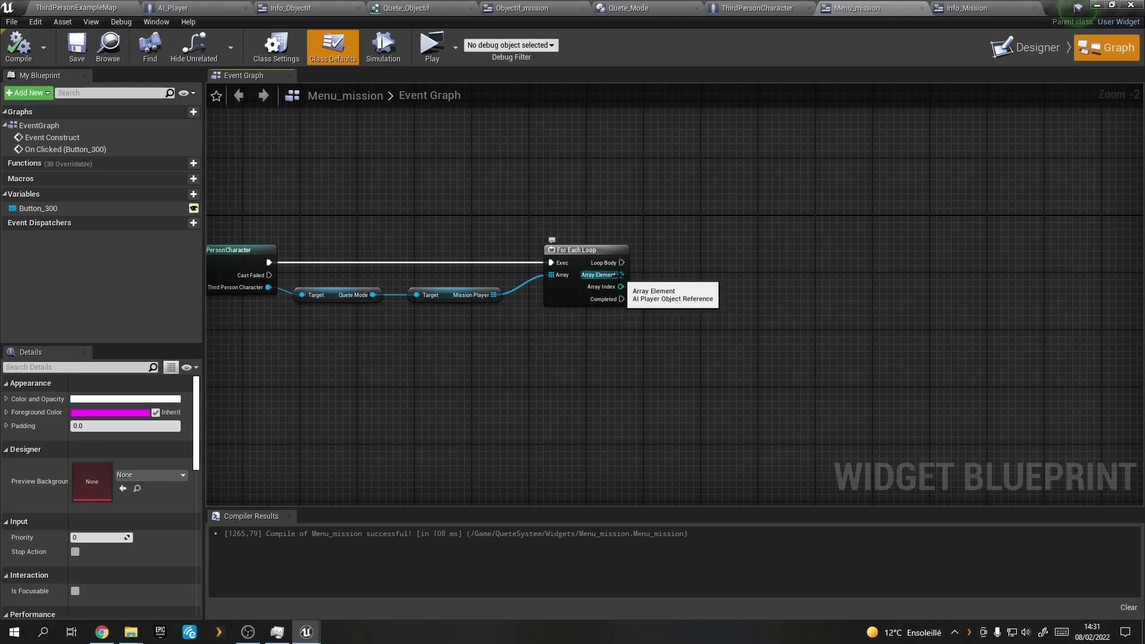
left_click_drag(619, 279, 654, 293)
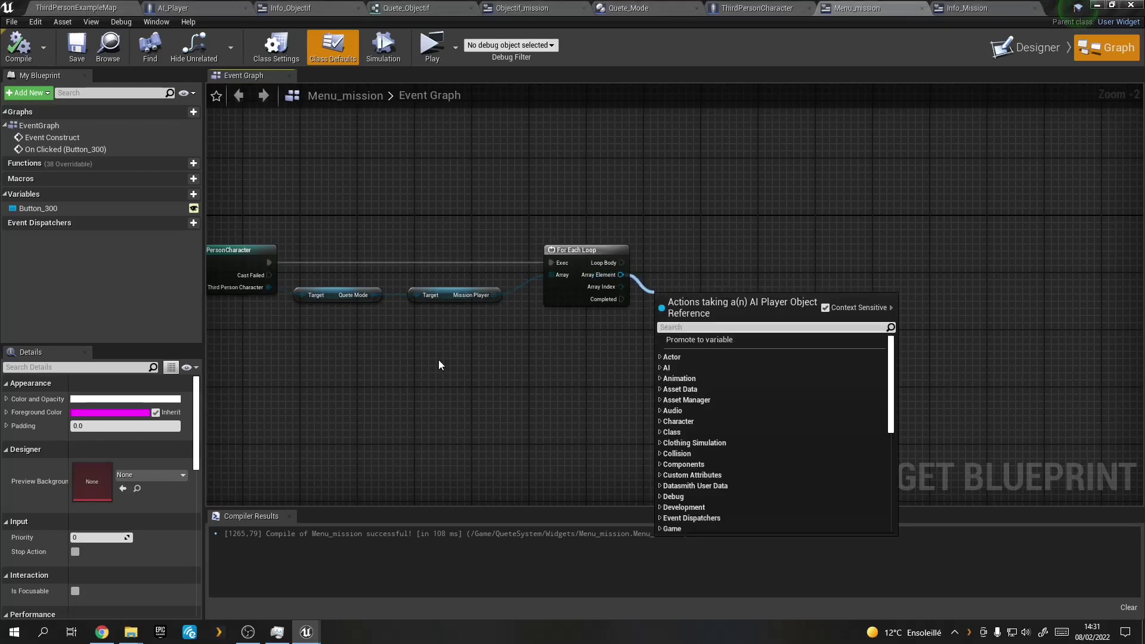
left_click(856, 224)
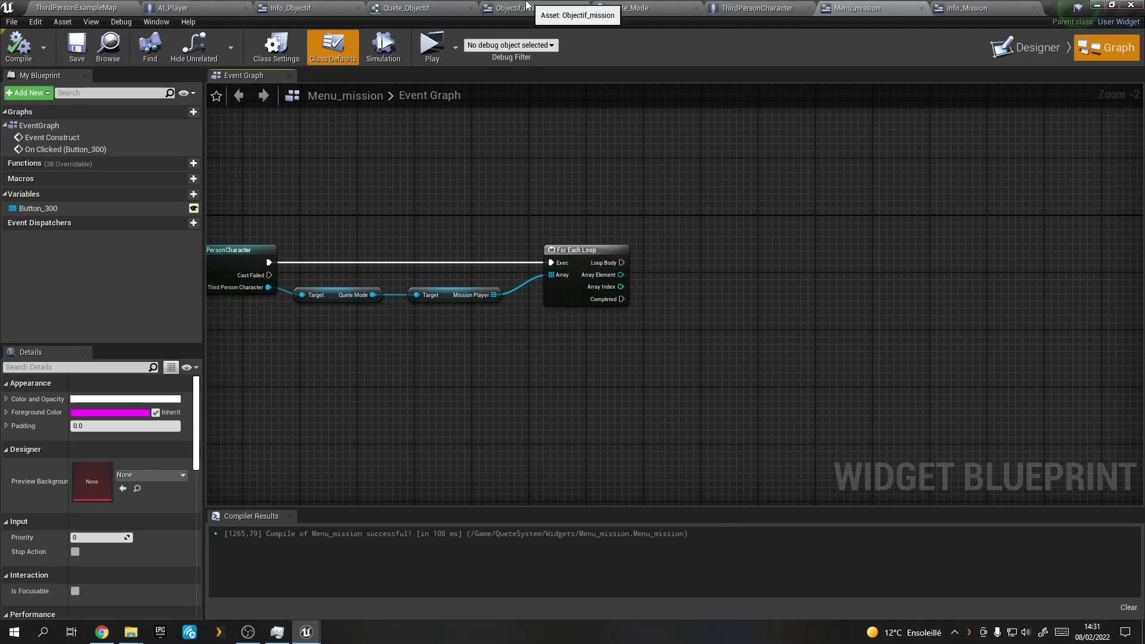
Delete the unused NewVar_3 variable from AI_Player, then compile and save.
left_click(191, 4)
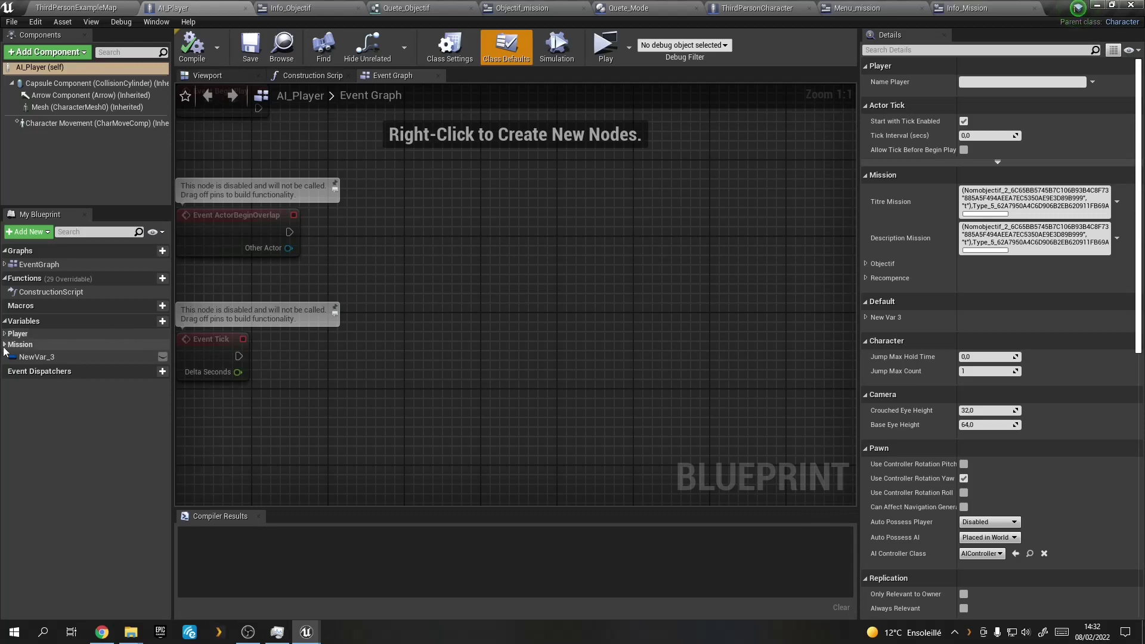
left_click(30, 356)
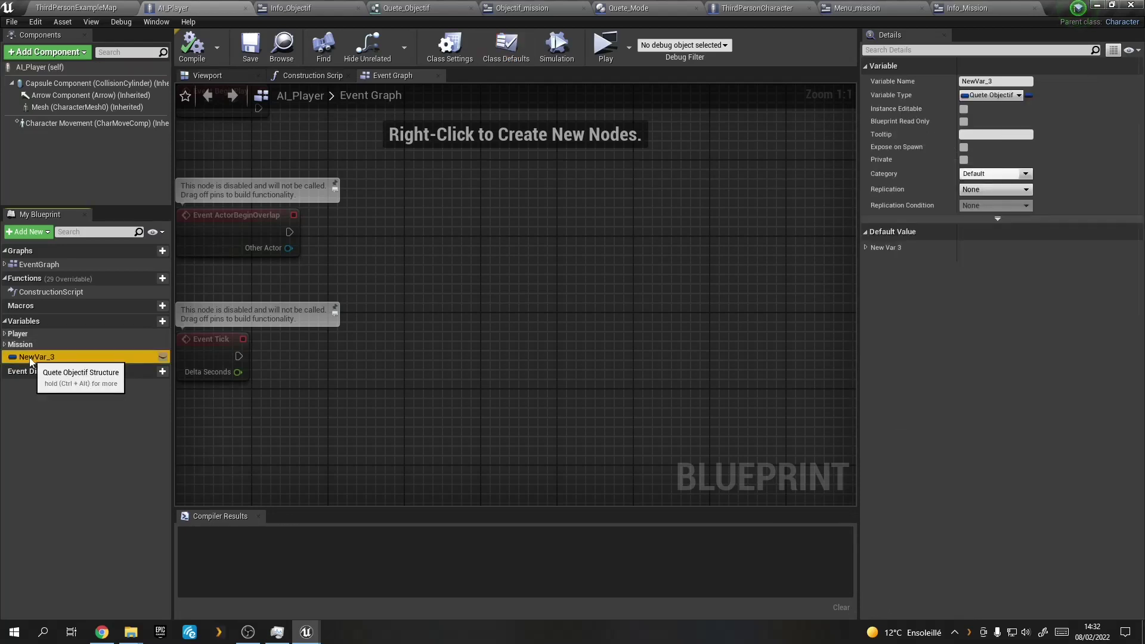
key("Delete")
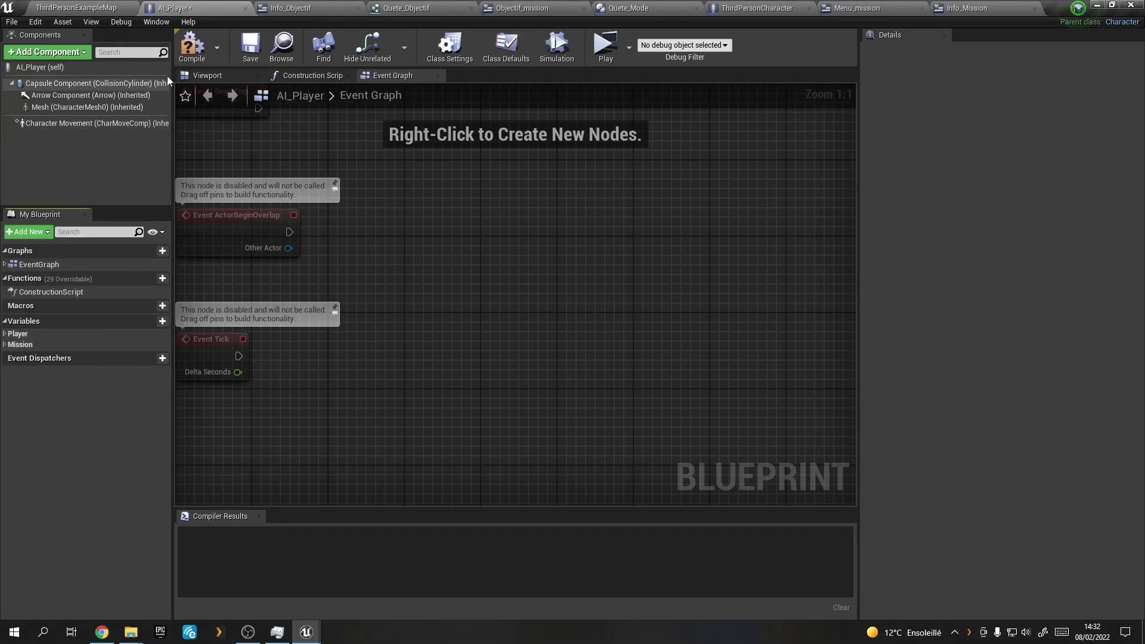
left_click(192, 48)
left_click(251, 48)
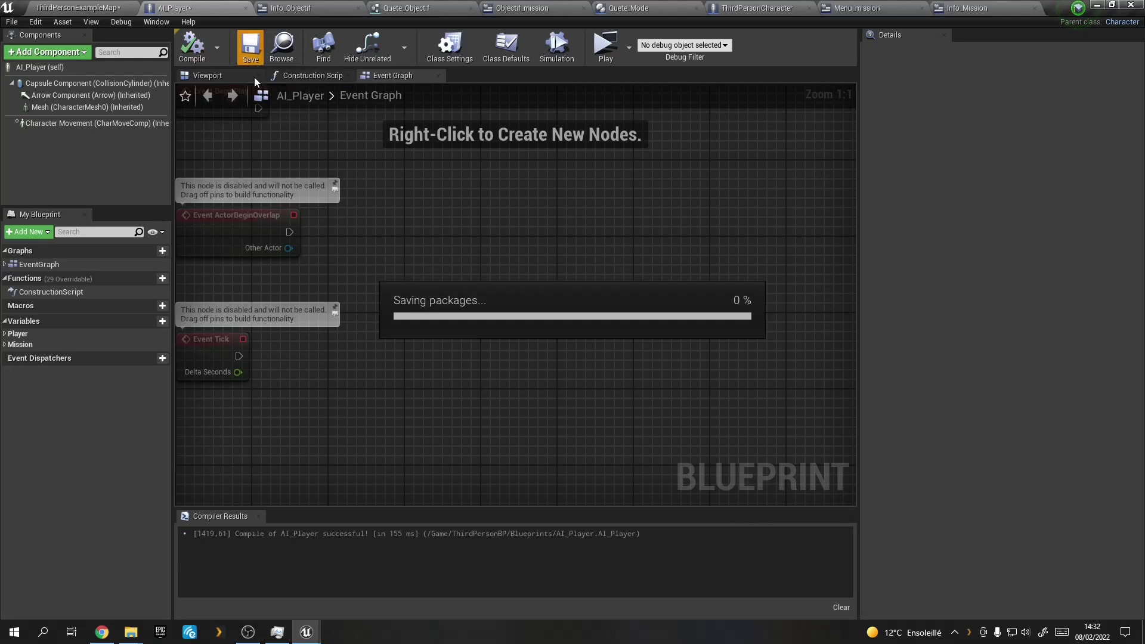
Expand AI_Player's Mission variables, then select the button's text block in Info_Mission.
left_click(6, 345)
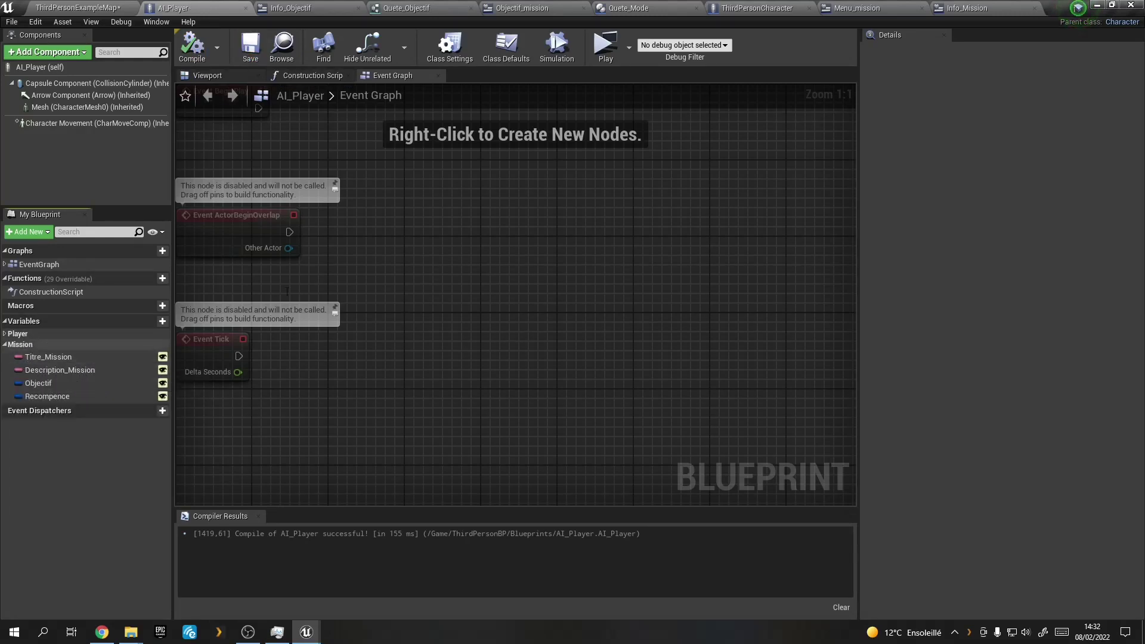
left_click(963, 11)
left_click(368, 149)
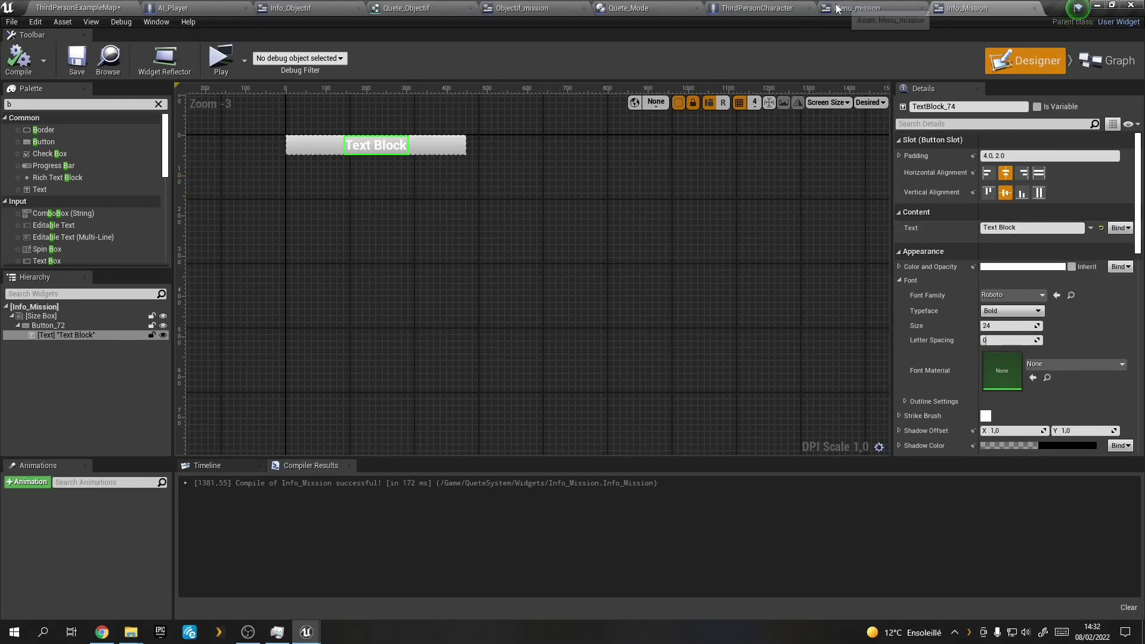
Add a Get Titre Mission node off the loop's Array Element and compile Menu_mission.
left_click(858, 8)
left_click_drag(621, 275, 640, 281)
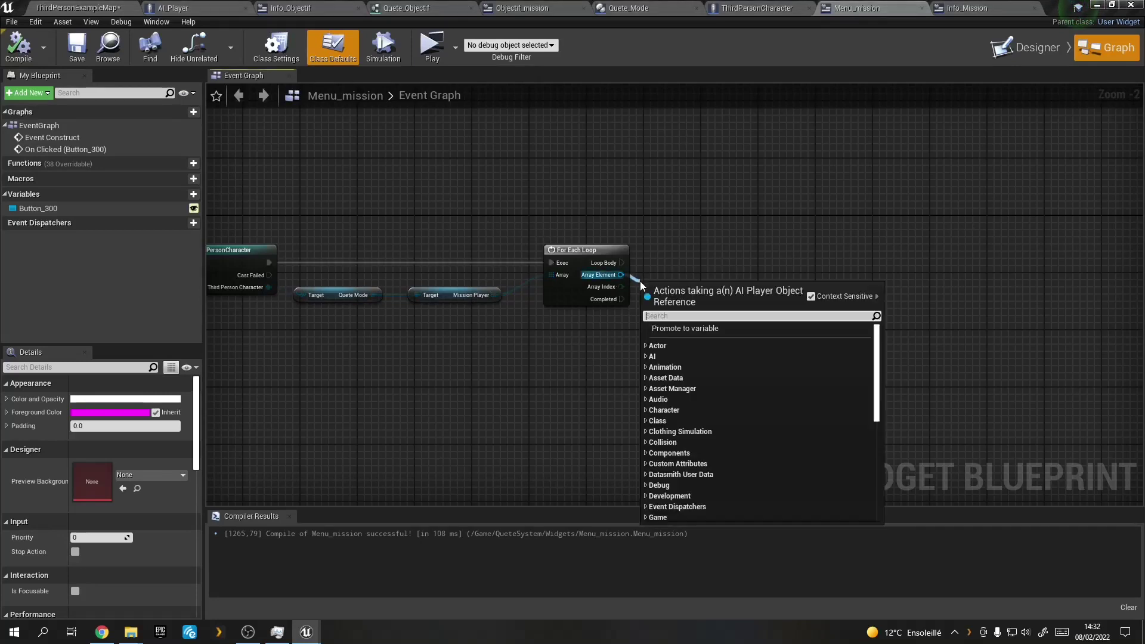
type("titr")
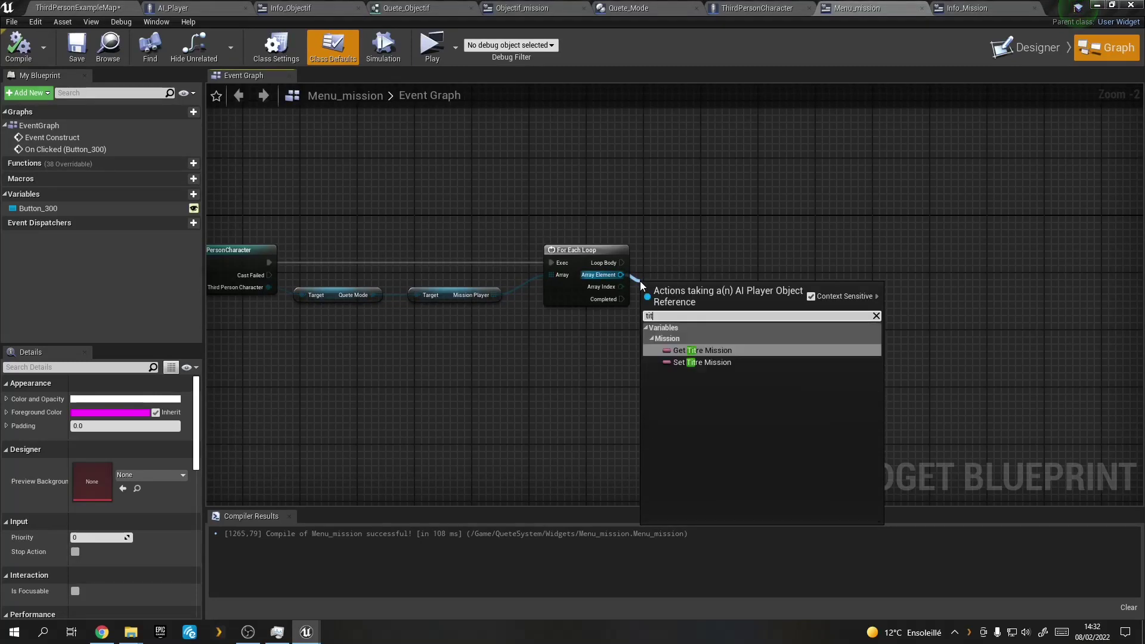
left_click(705, 352)
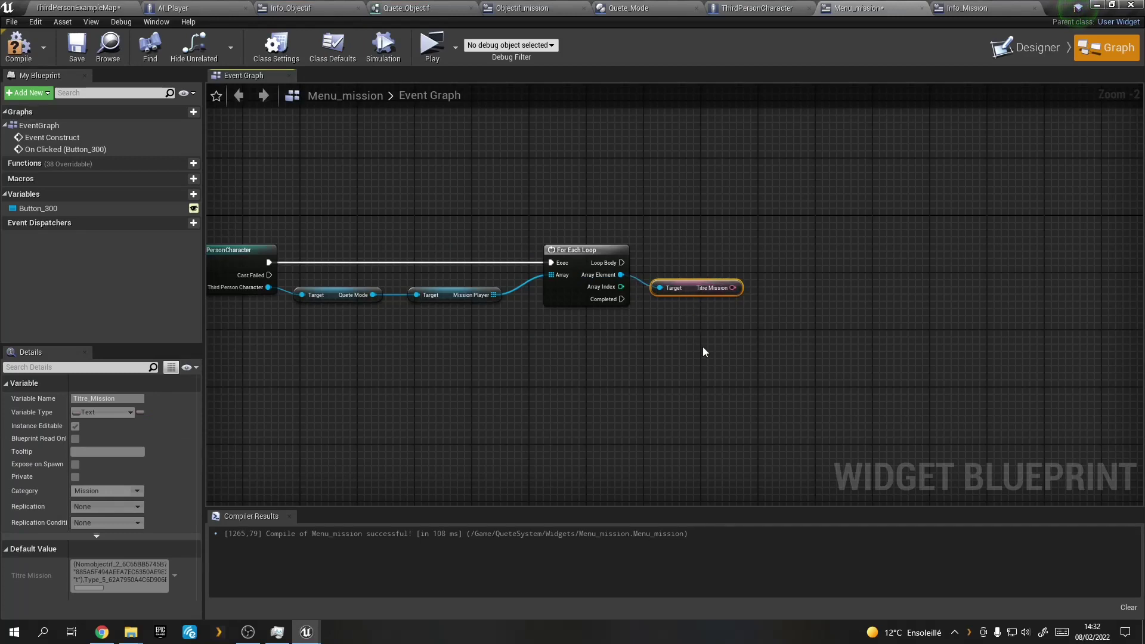
right_click_drag(702, 346, 645, 363)
key("F7")
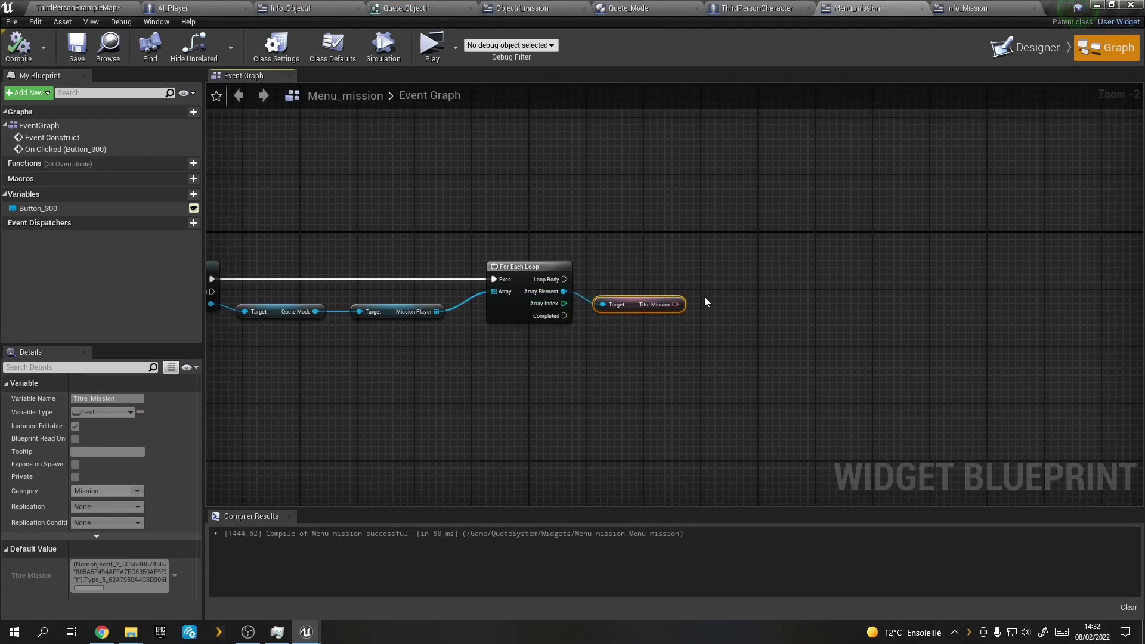
left_click_drag(676, 304, 689, 308)
left_click(632, 310)
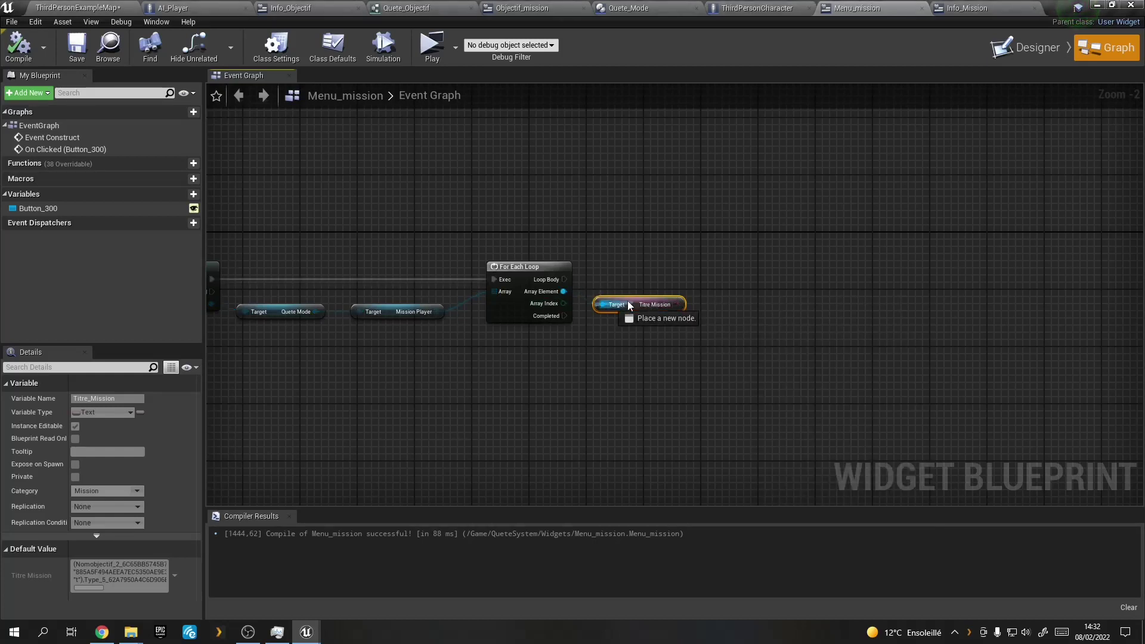
key("ctrl+z")
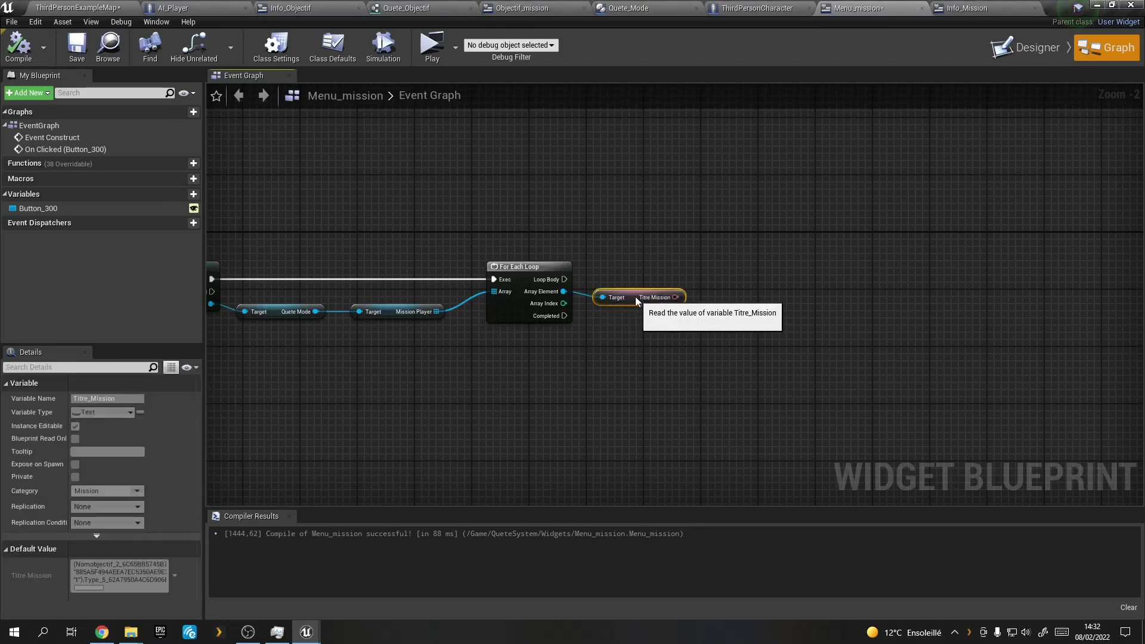
left_click_drag(634, 295, 634, 288)
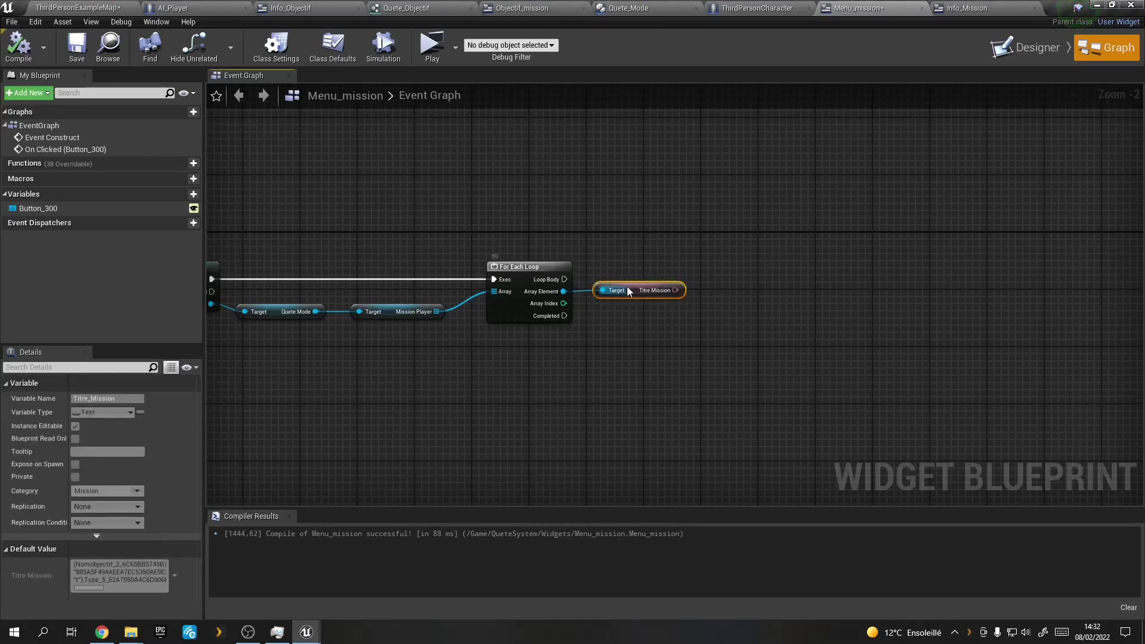
Add a Get Description Mission node off the Array Element as well.
left_click_drag(563, 291, 600, 308)
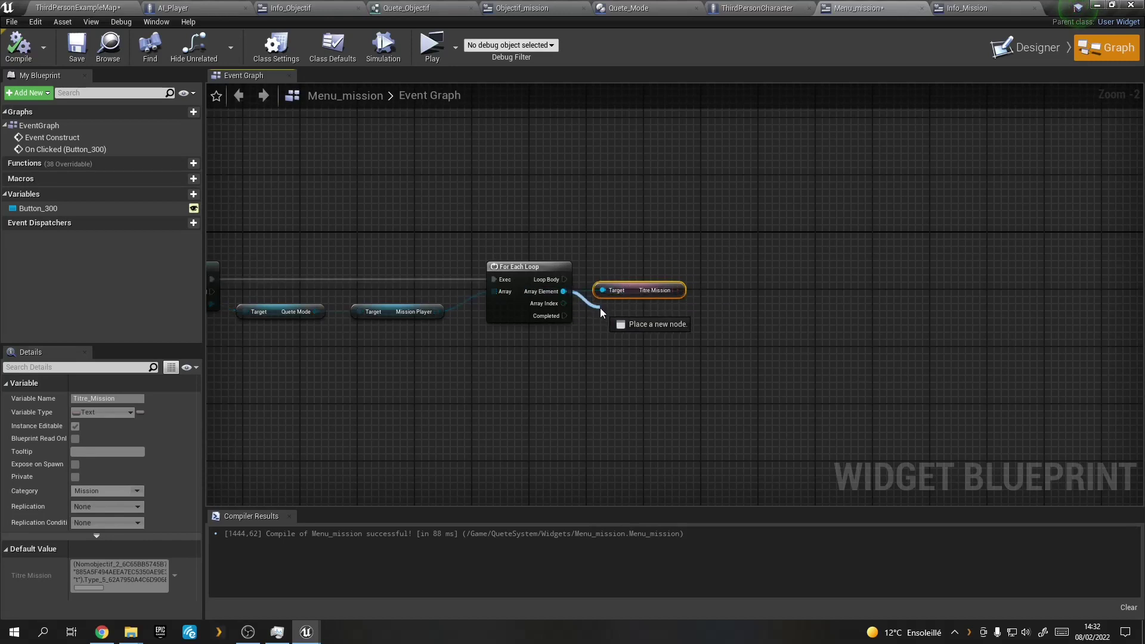
type("des")
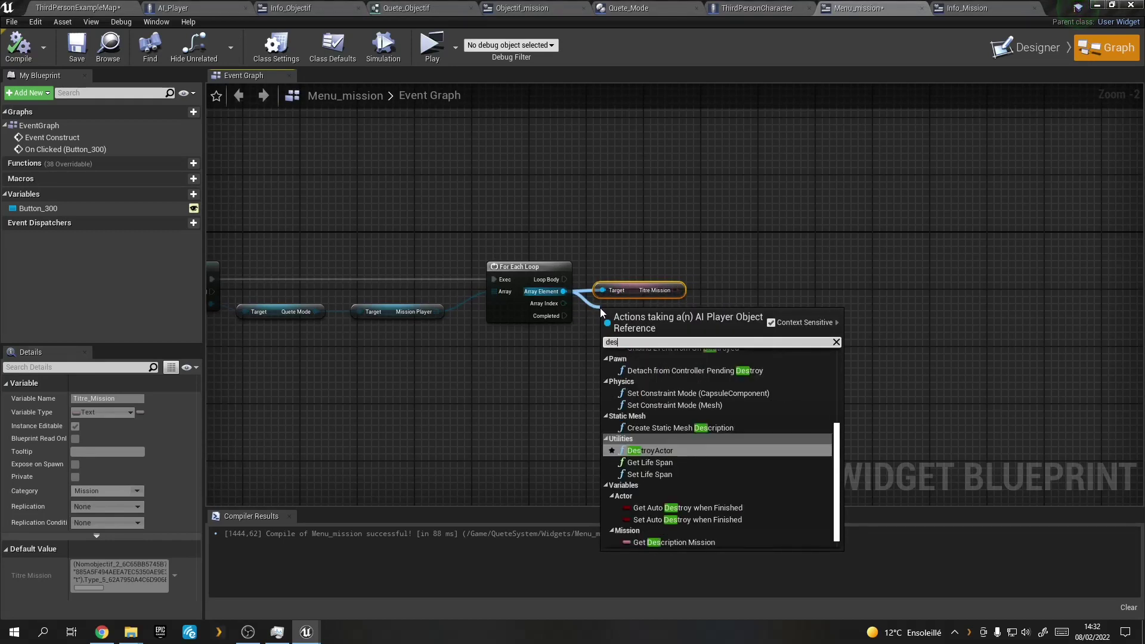
type("cri")
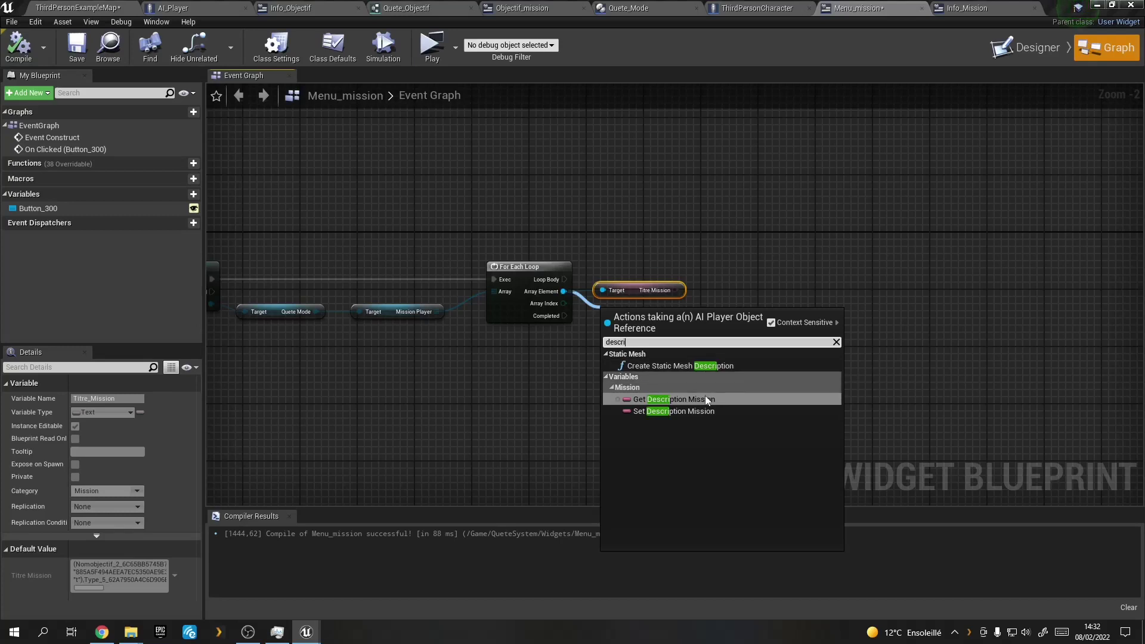
left_click(702, 401)
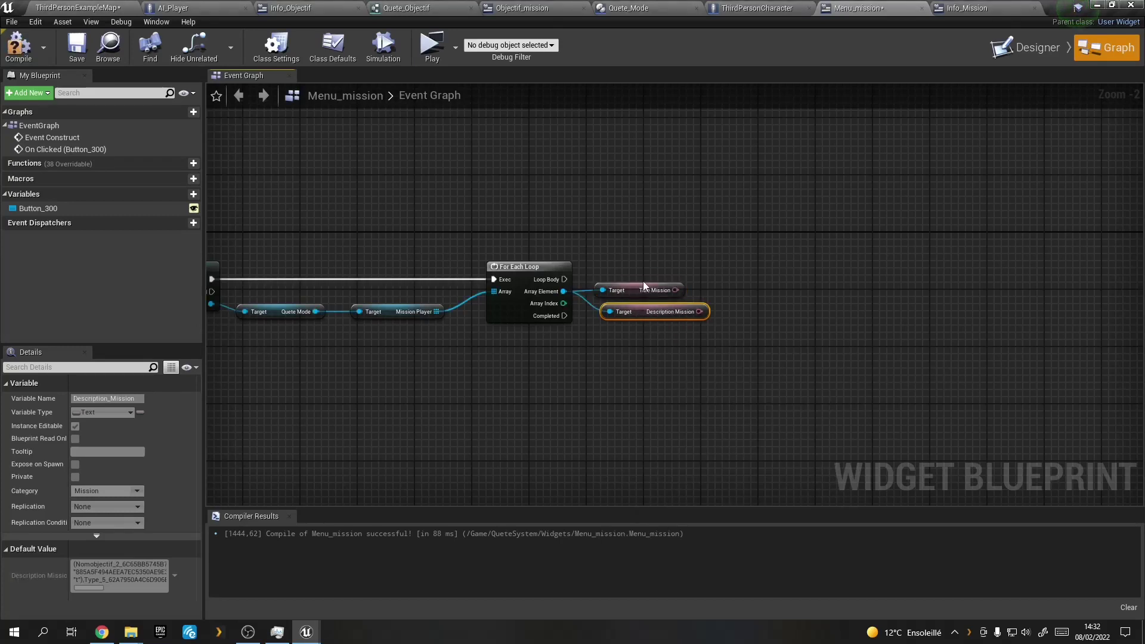
left_click(939, 6)
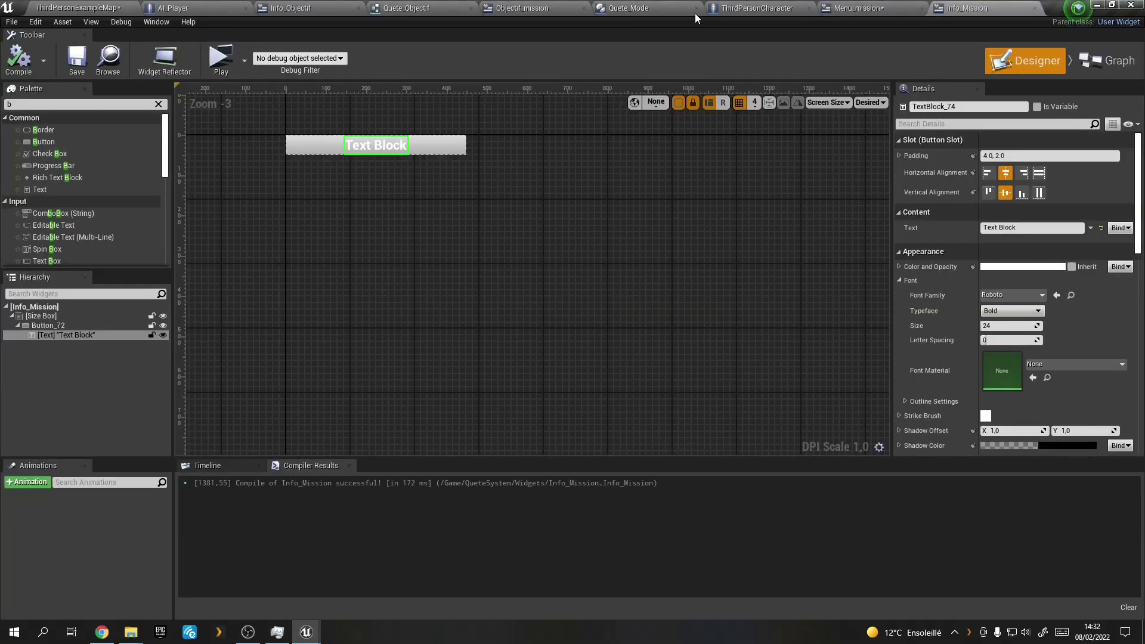
Look over Info_Objectif, AI_Player's mission variables and Info_Mission, ending on Menu_mission's graph.
left_click(418, 8)
left_click(334, 8)
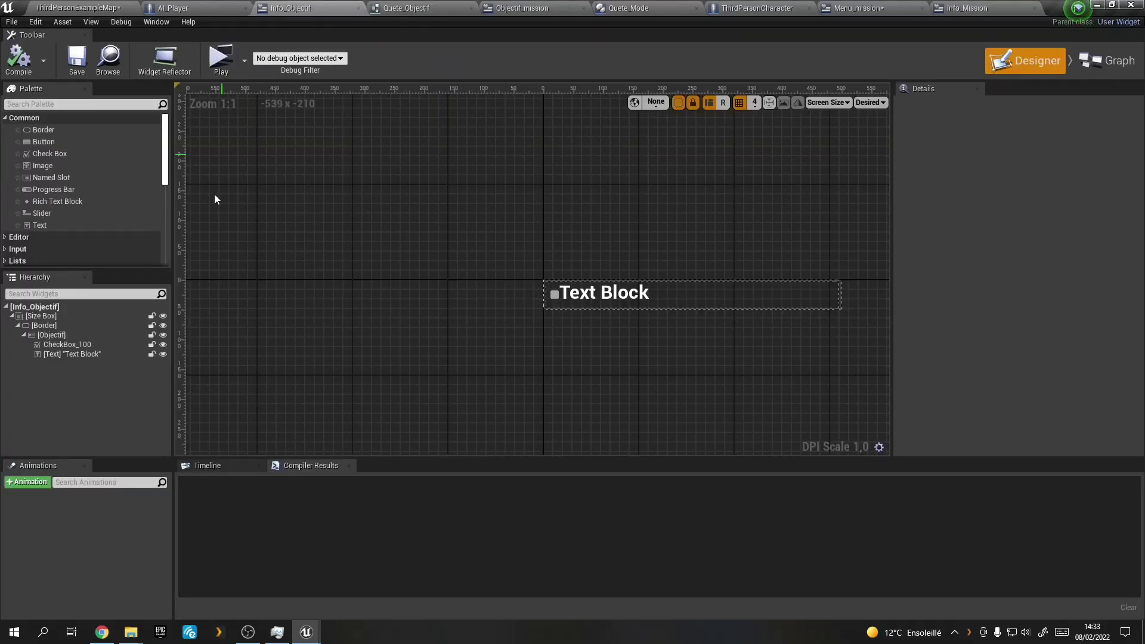
left_click(191, 8)
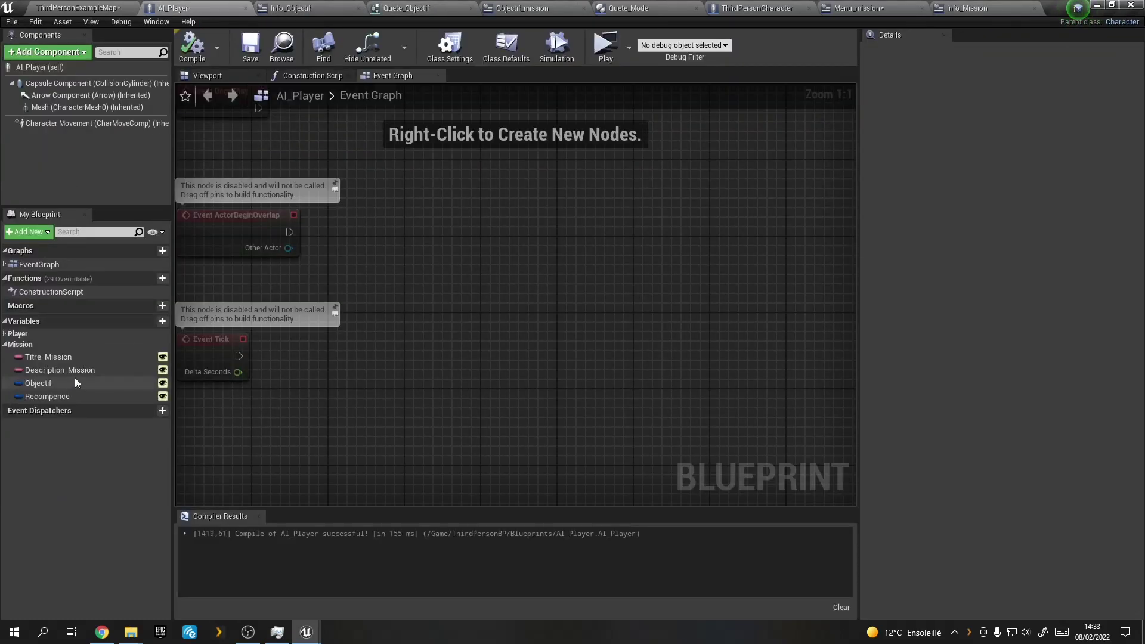
left_click(981, 9)
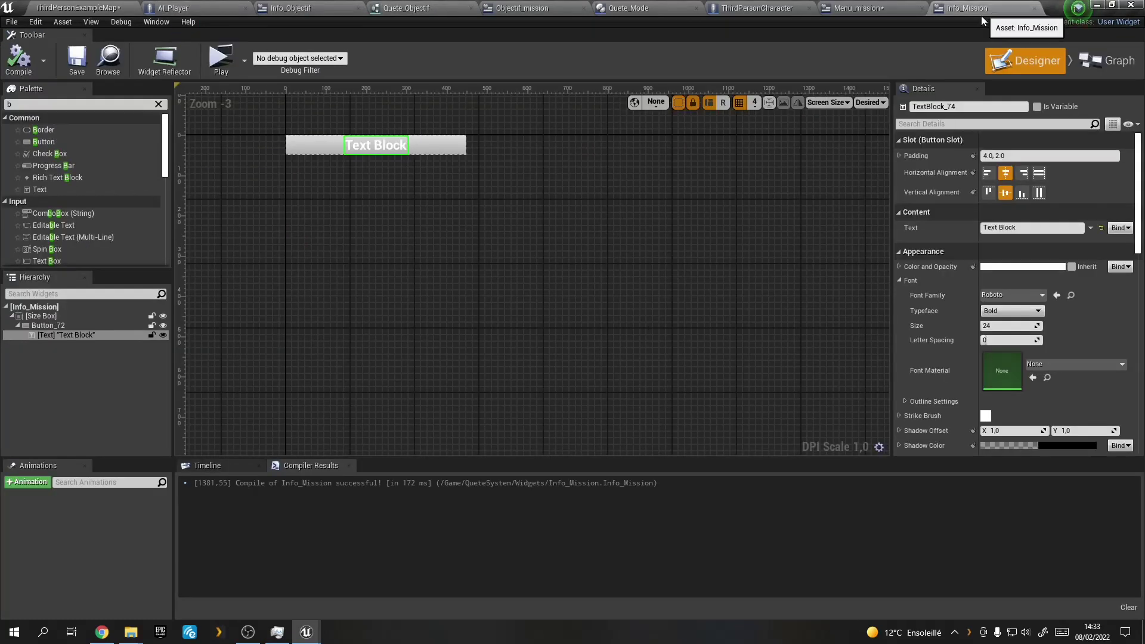
left_click(859, 7)
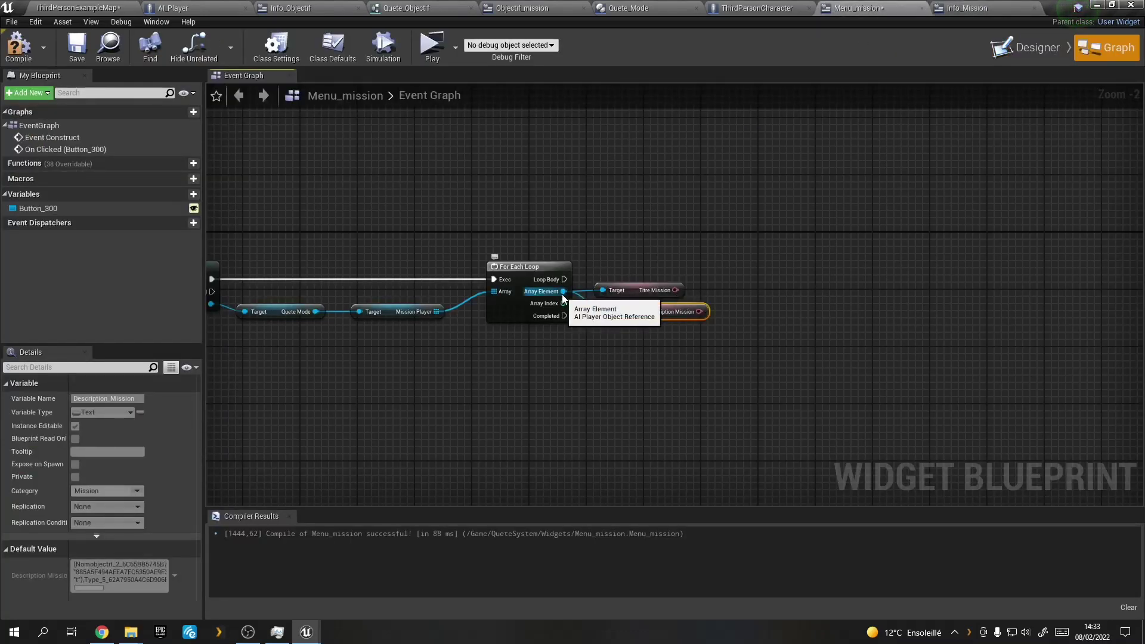
Delete the Titre Mission and Description Mission nodes from Menu_mission's loop, then compile and save.
left_click_drag(564, 292, 609, 340)
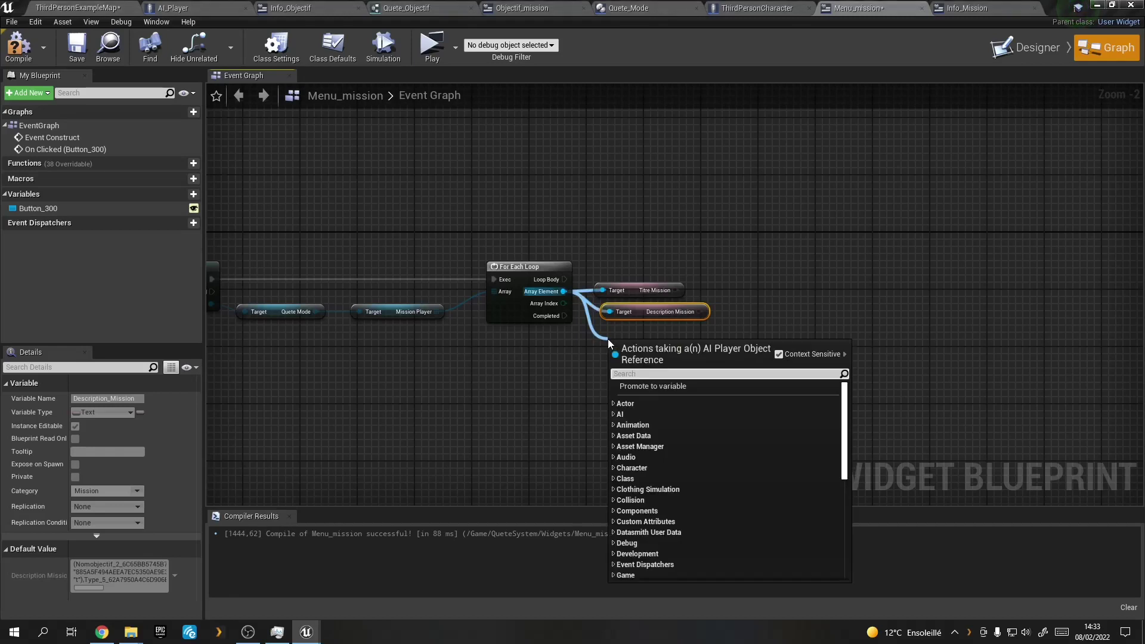
type("ob")
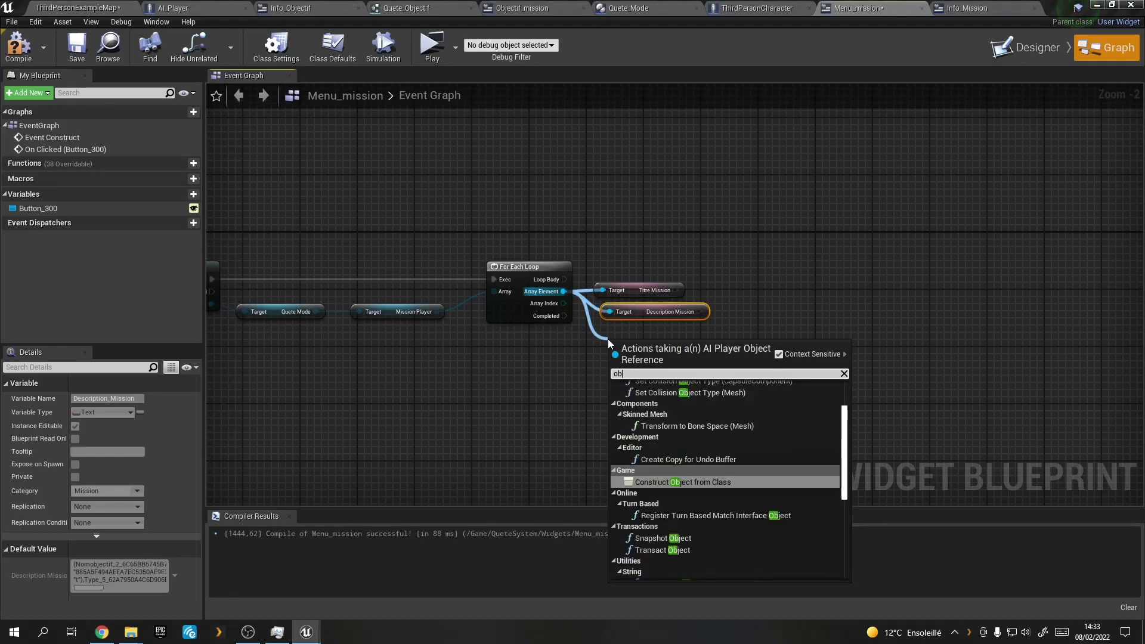
type("jec")
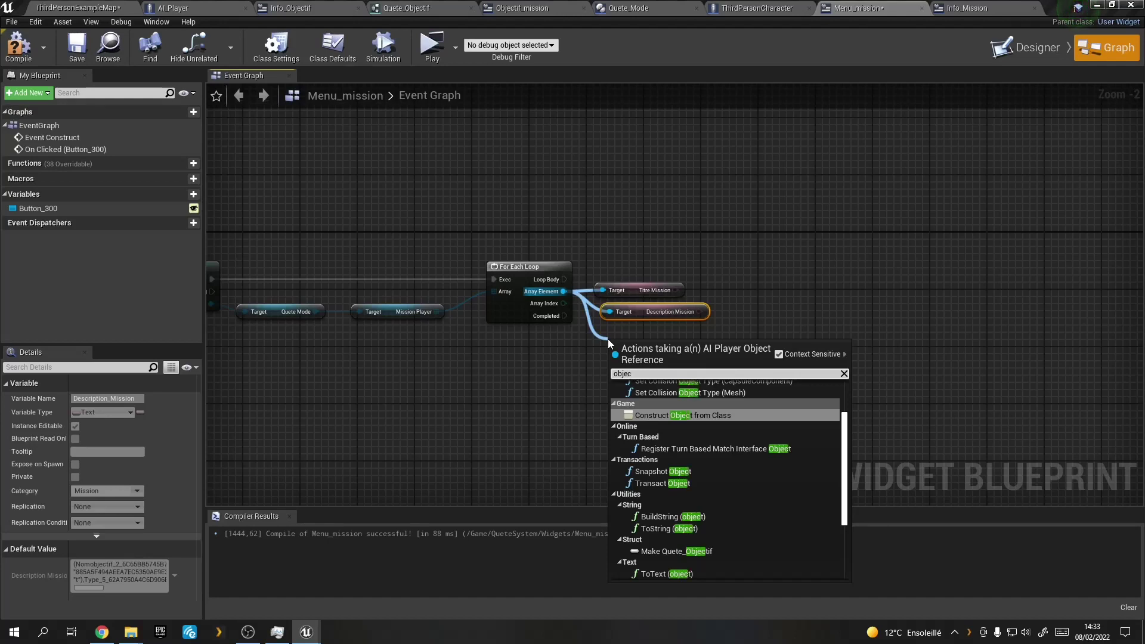
type("ti")
key("BackSpace")
key("BackSpace")
key("BackSpace")
key("BackSpace")
key("BackSpace")
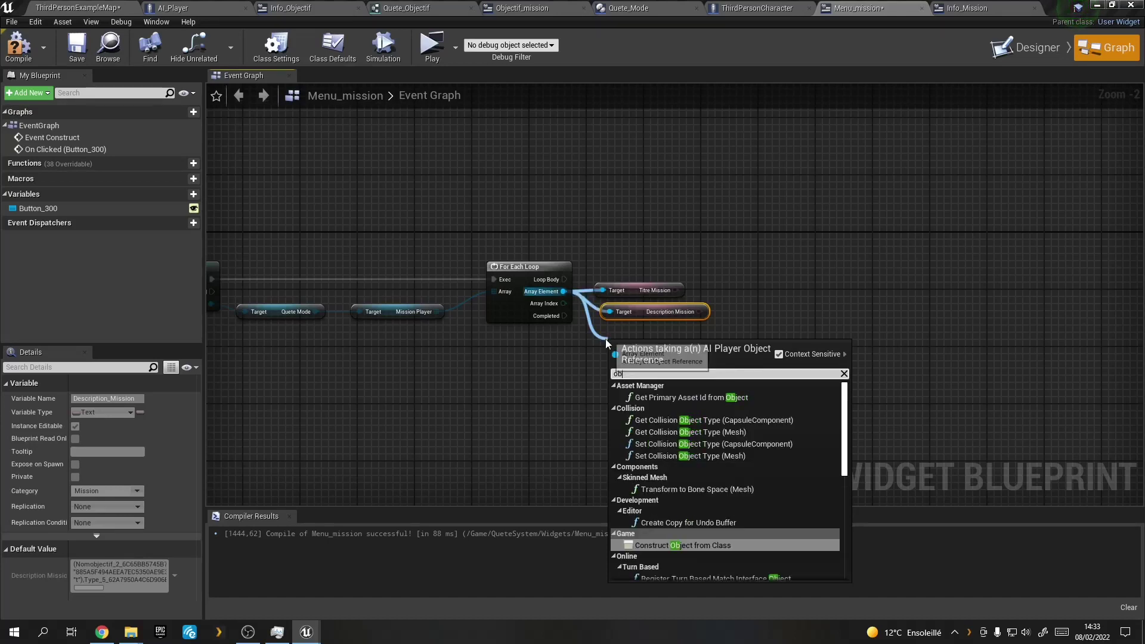
key("BackSpace")
key("BackSpace")
left_click_drag(609, 255, 646, 313)
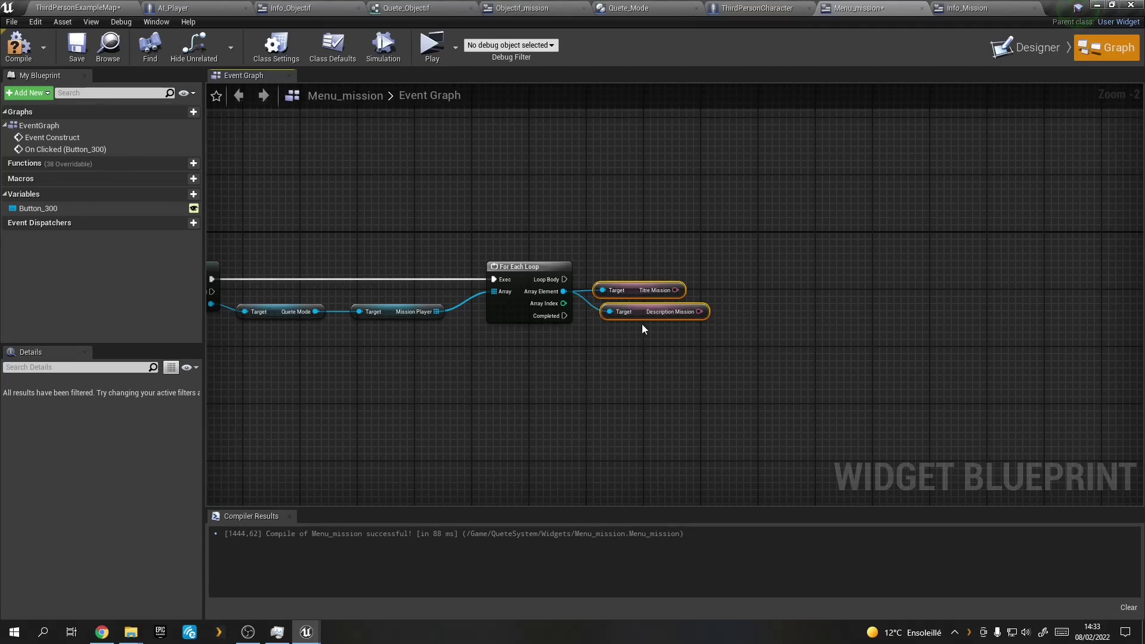
key("Delete")
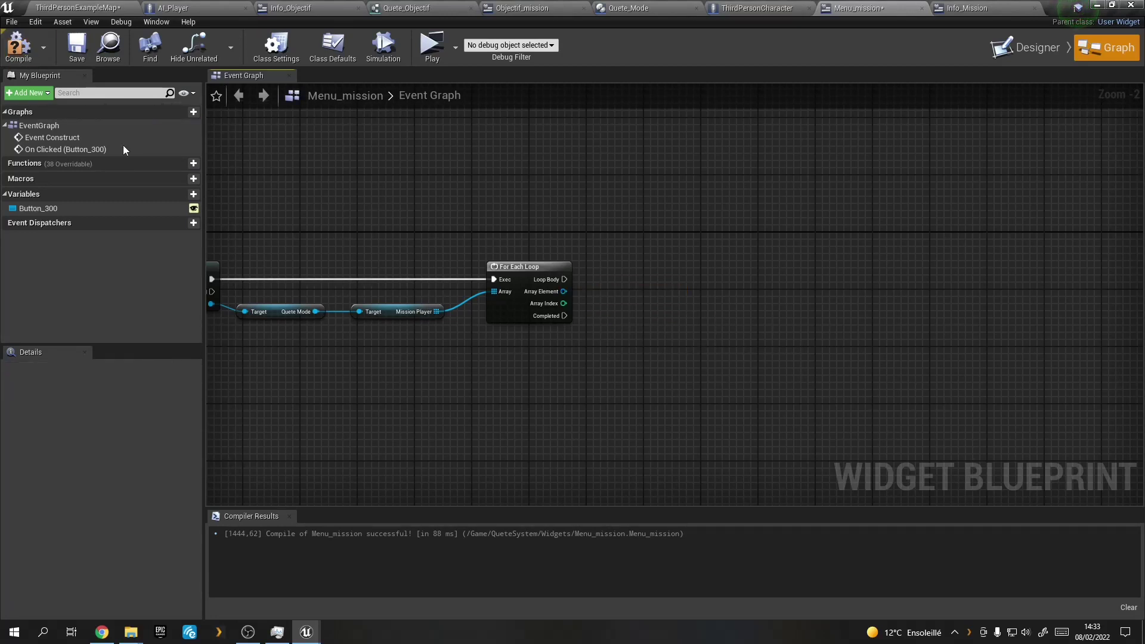
left_click(18, 47)
left_click(74, 58)
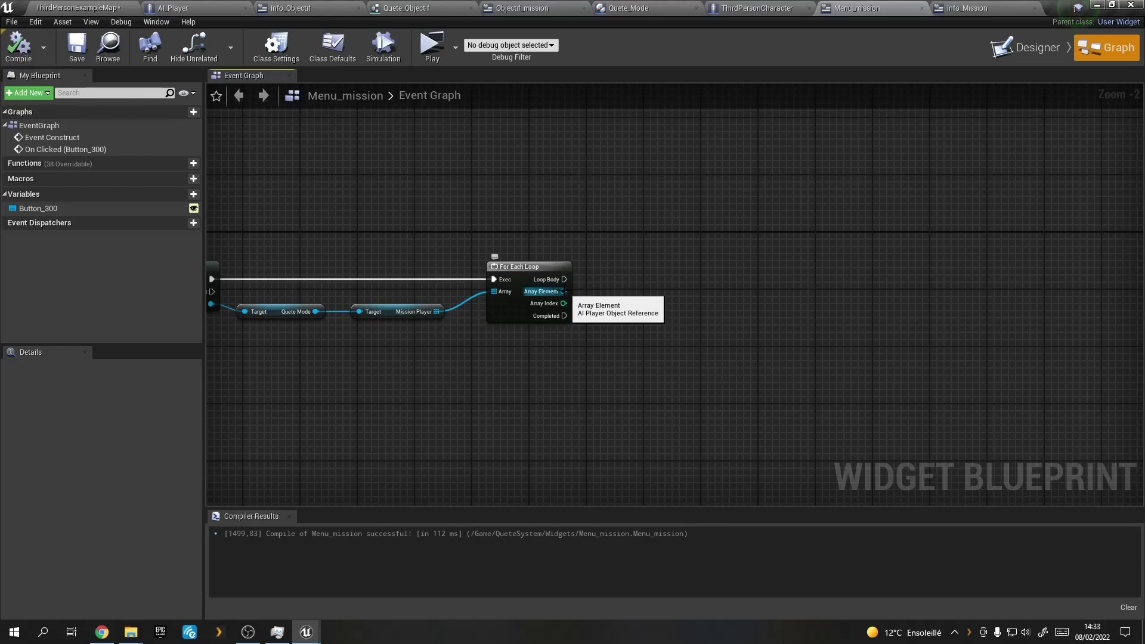
Add a Create Widget node driven by Loop Body and place it beside the loop.
left_click_drag(563, 280, 593, 282)
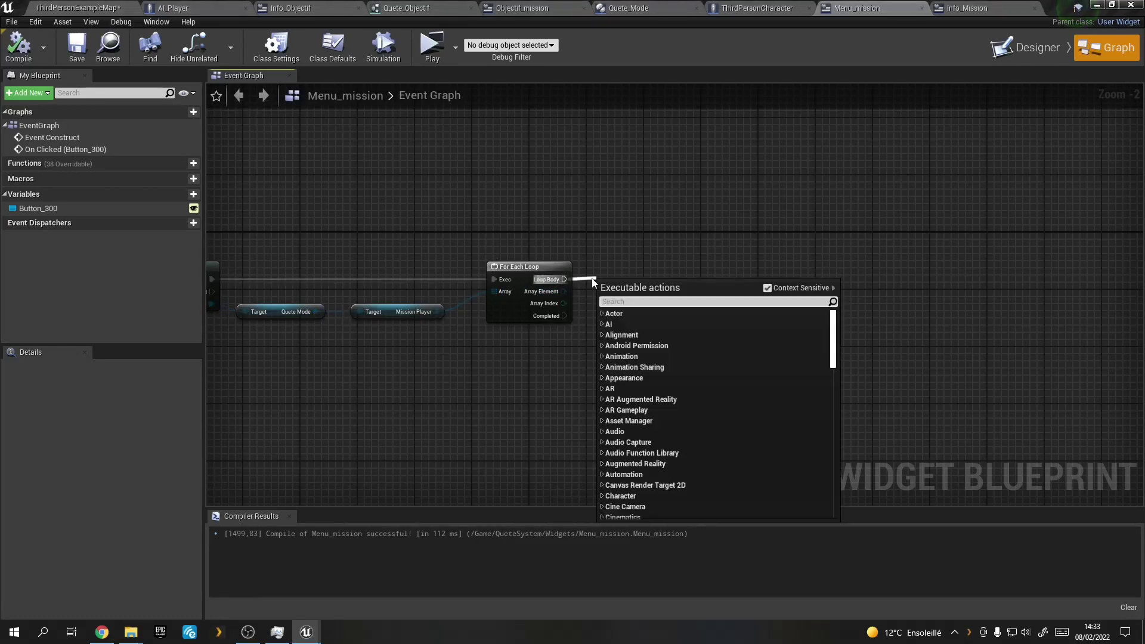
type("creat")
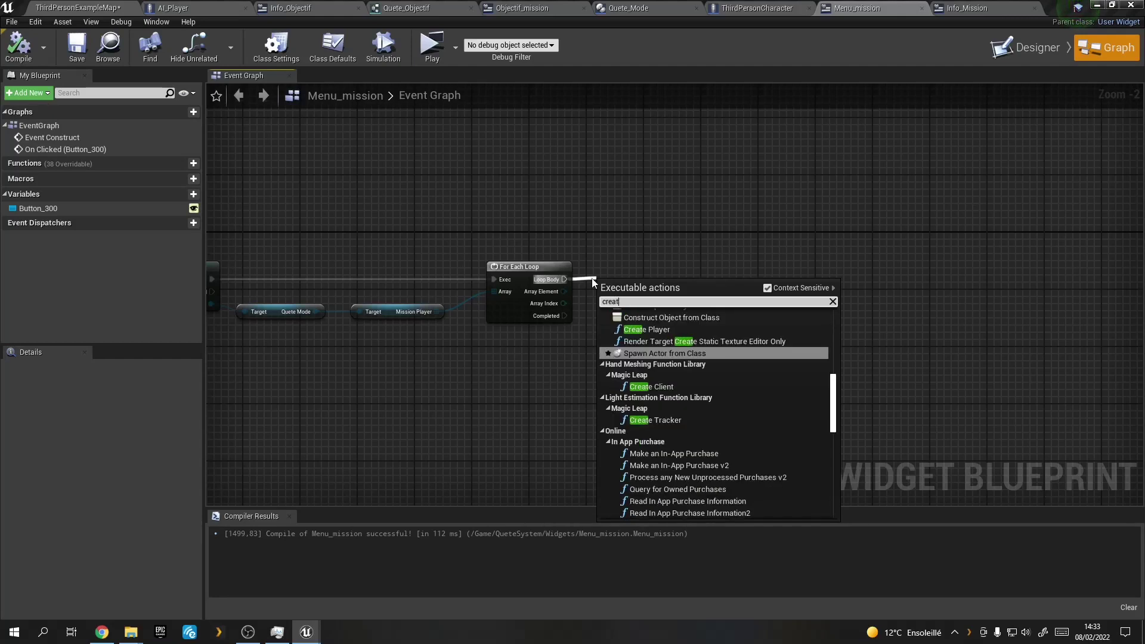
type("e w")
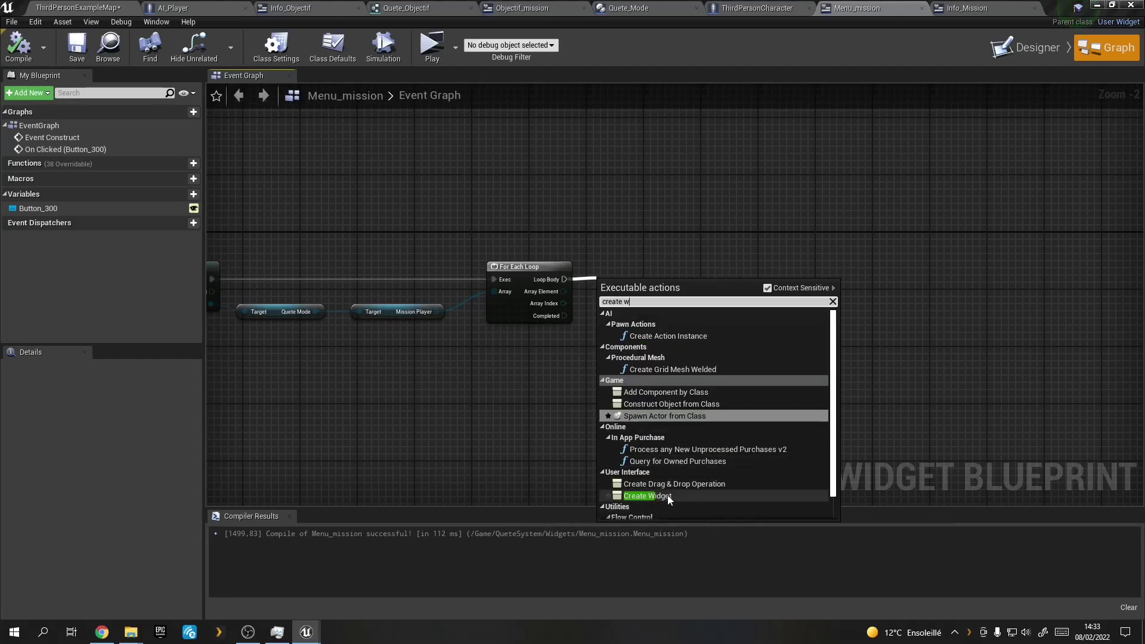
left_click(650, 496)
left_click_drag(643, 282, 700, 268)
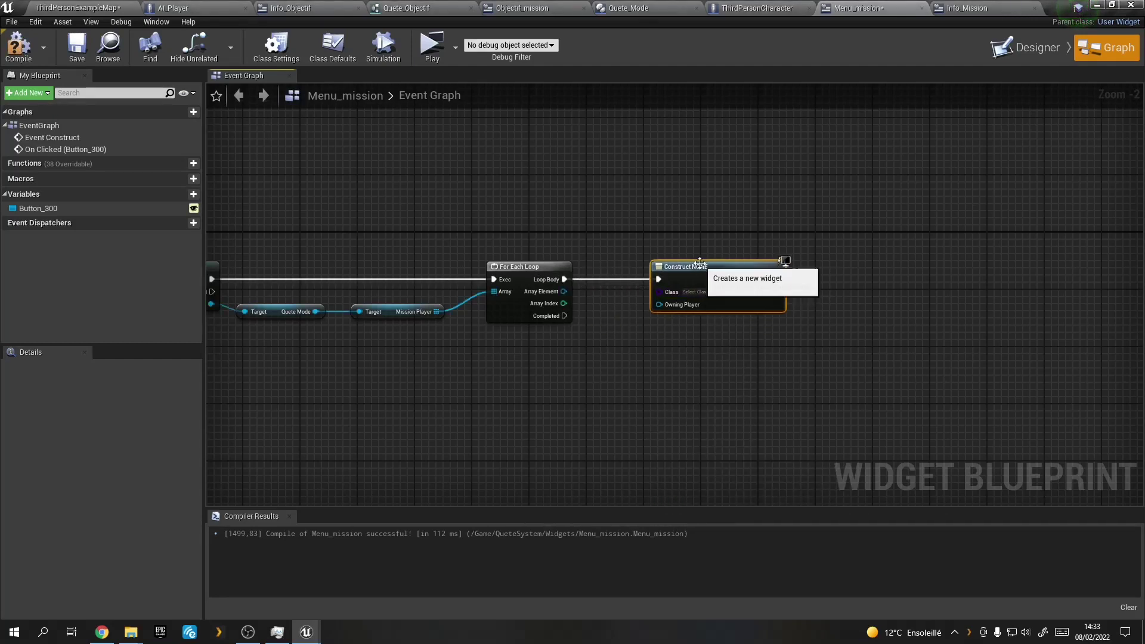
Add a new variable named Actor in Info_Mission's event graph.
left_click(966, 8)
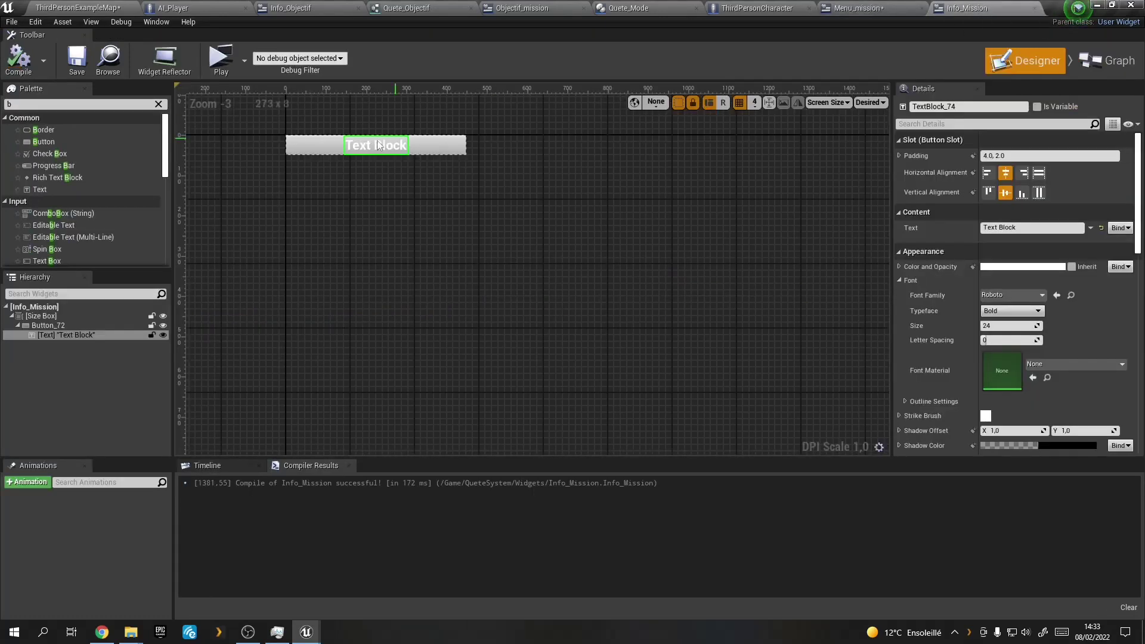
left_click(1097, 63)
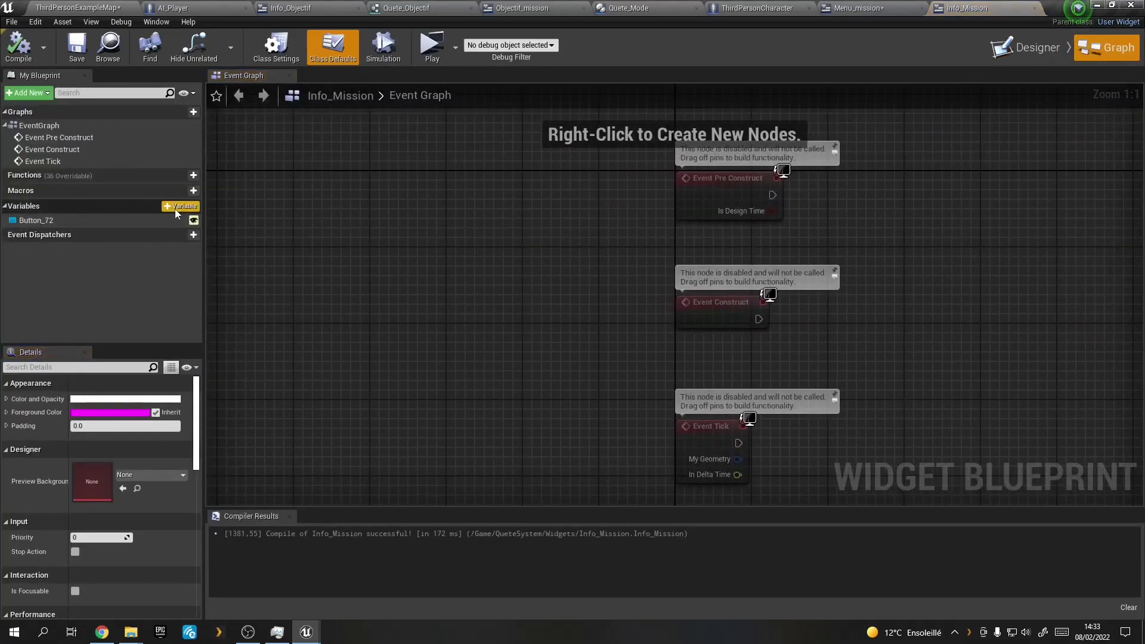
left_click(1032, 48)
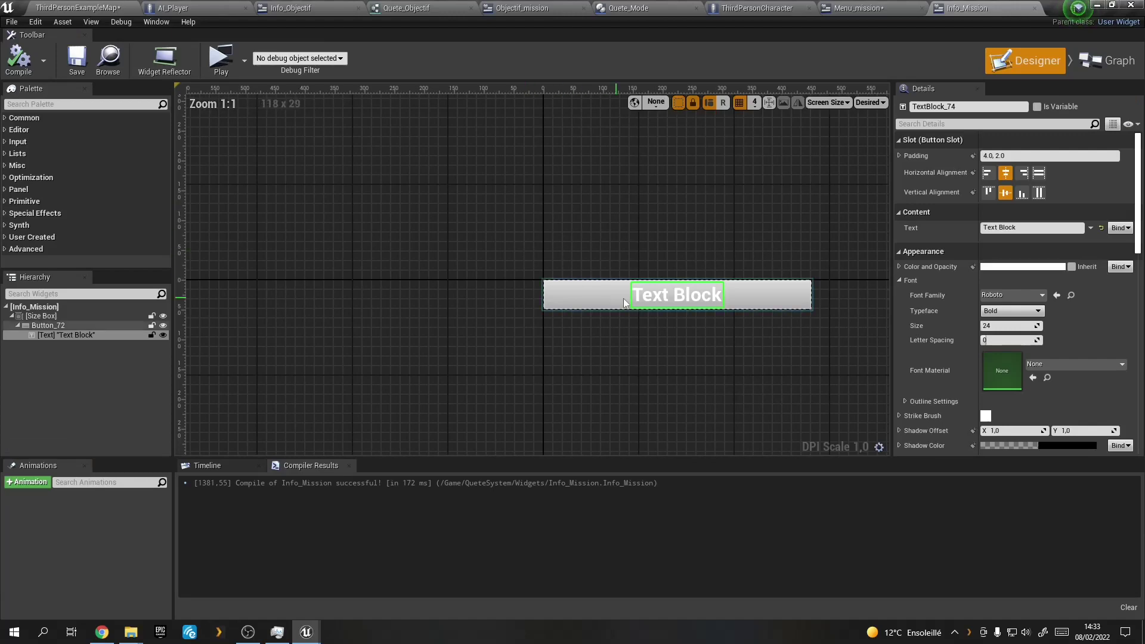
left_click(1094, 61)
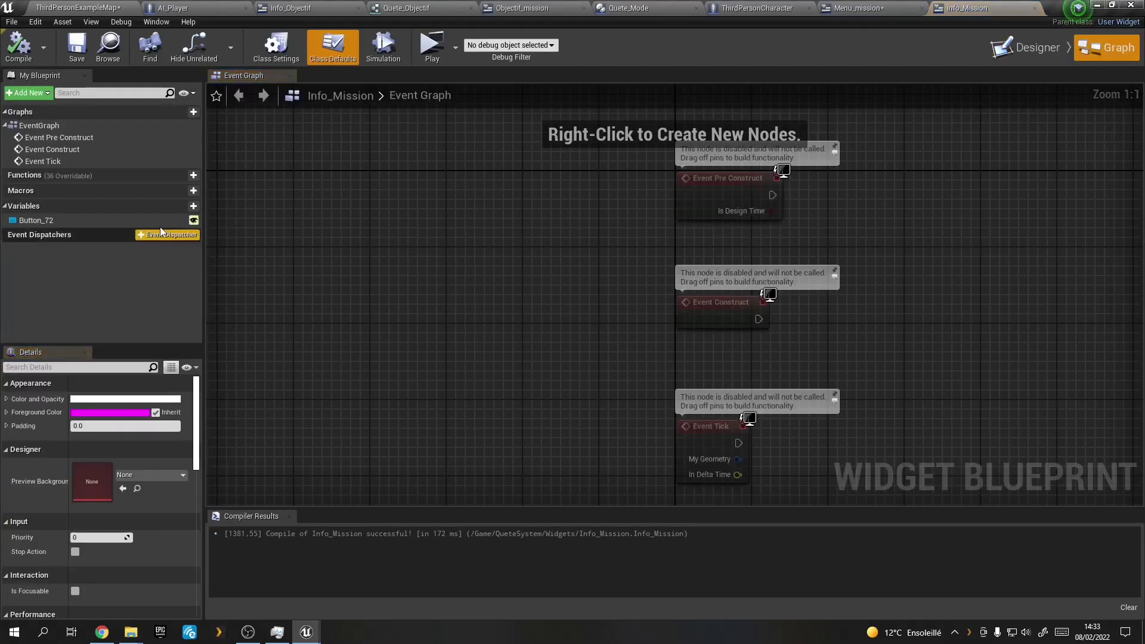
left_click(185, 208)
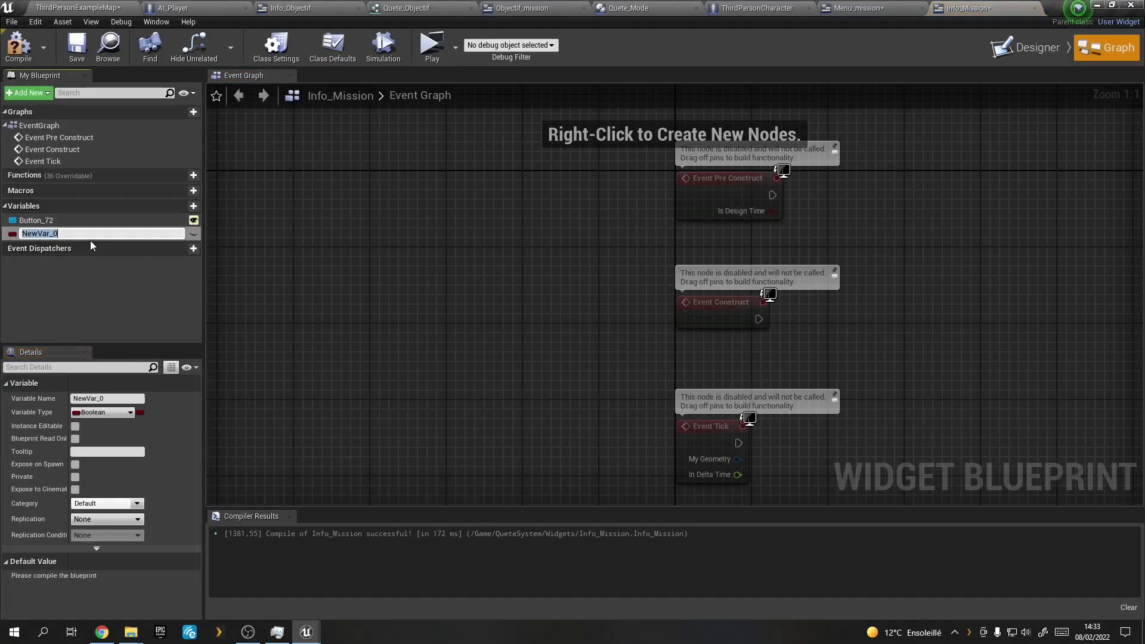
type("actor")
left_click(23, 233)
key("Delete")
key("Return")
Make the Actor variable an Actor object reference and compile.
left_click(90, 414)
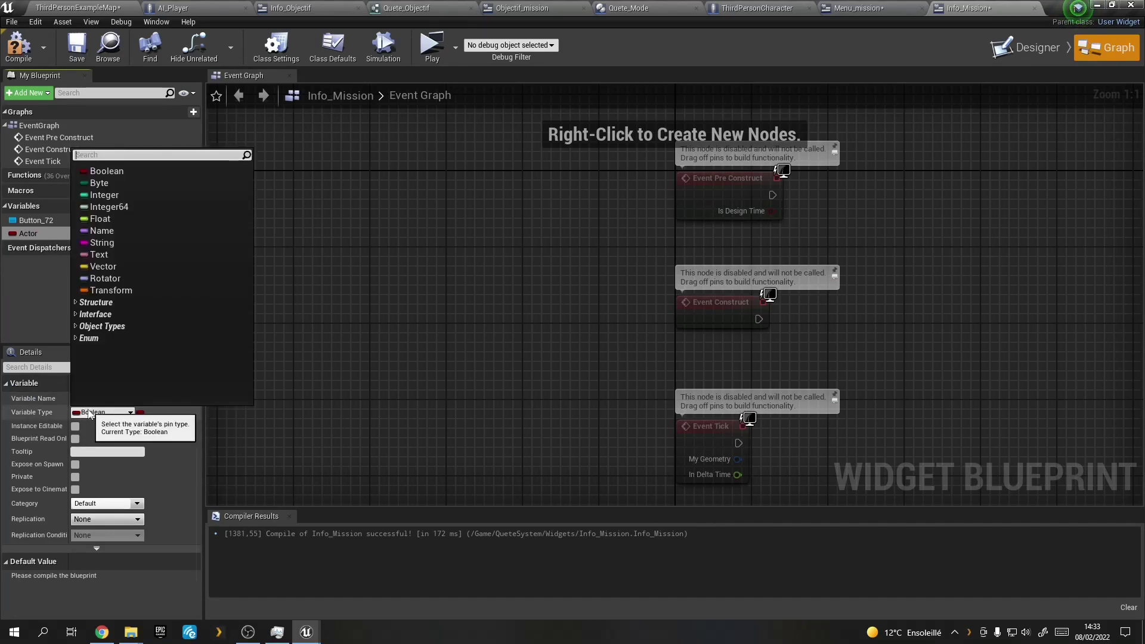
type("actor")
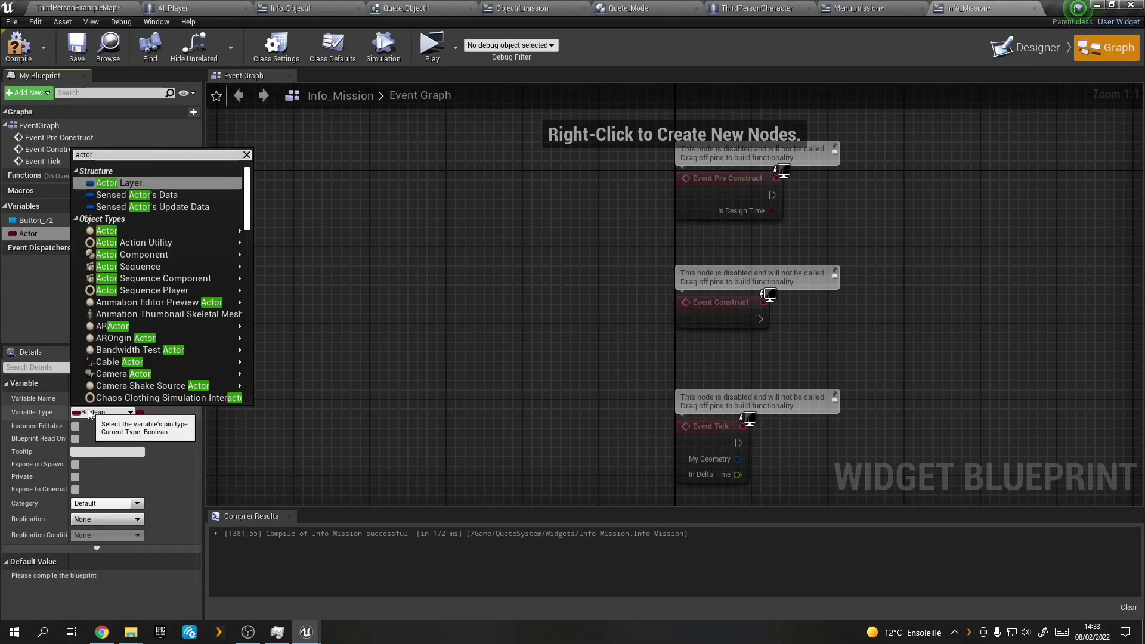
left_click(151, 231)
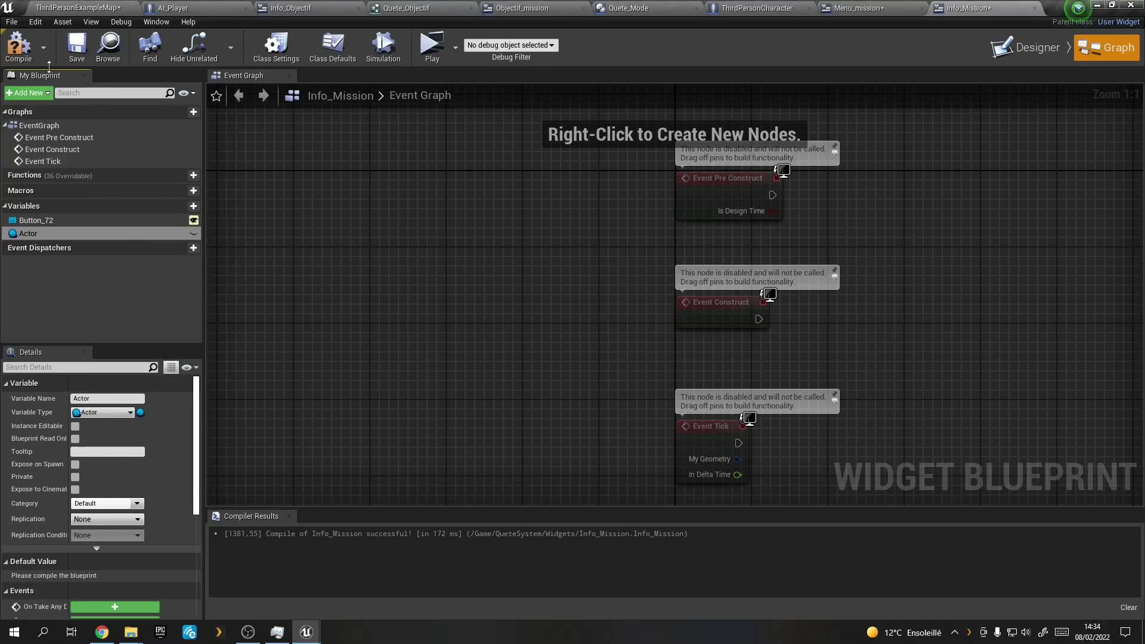
left_click(18, 46)
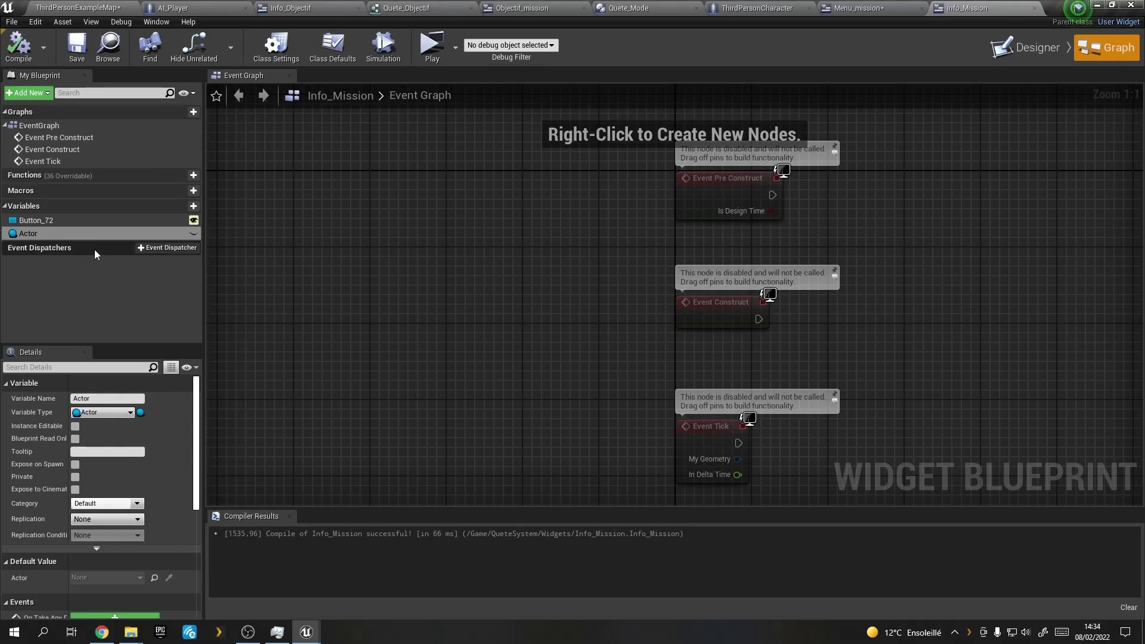
Make Actor instance editable and exposed on spawn, then compile and save Info_Mission.
left_click(193, 233)
left_click(18, 44)
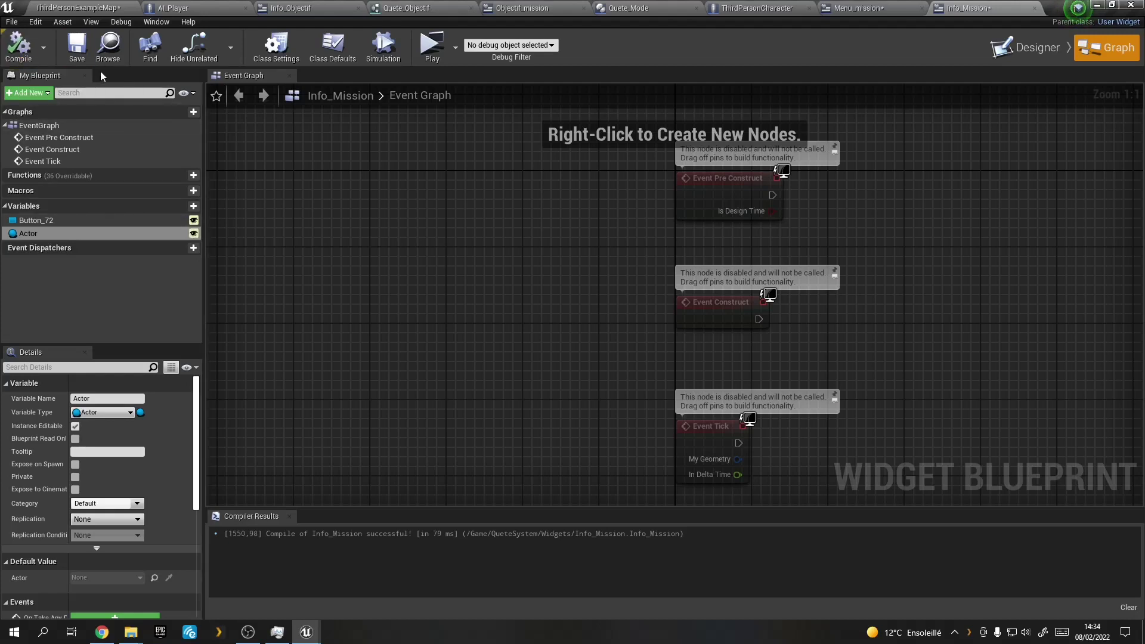
left_click(79, 59)
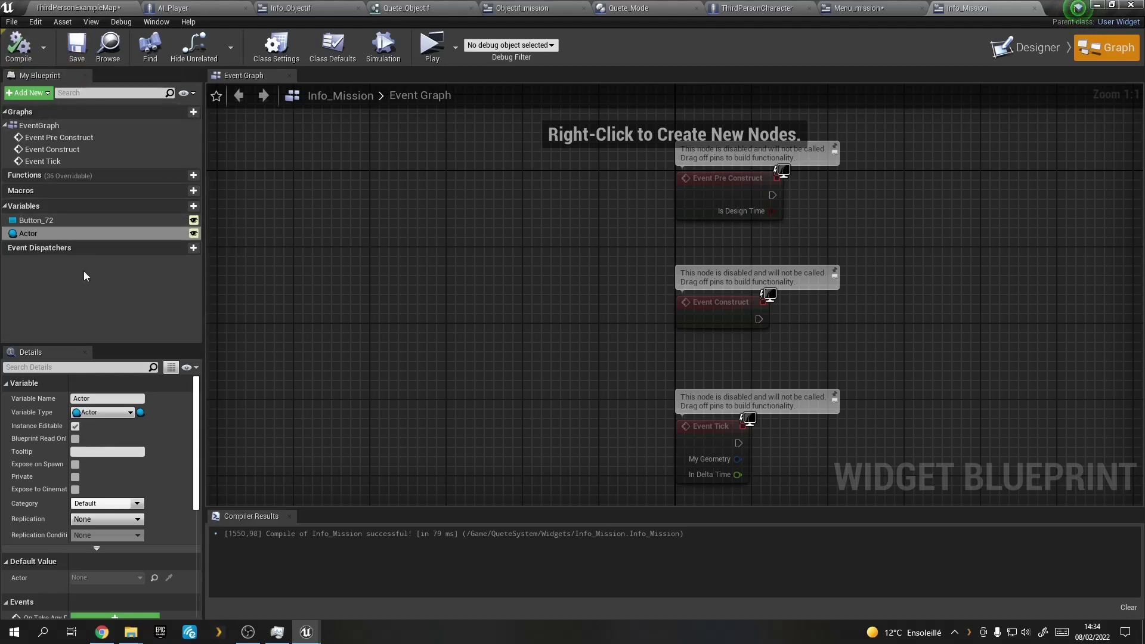
left_click(74, 464)
left_click(17, 48)
left_click(72, 56)
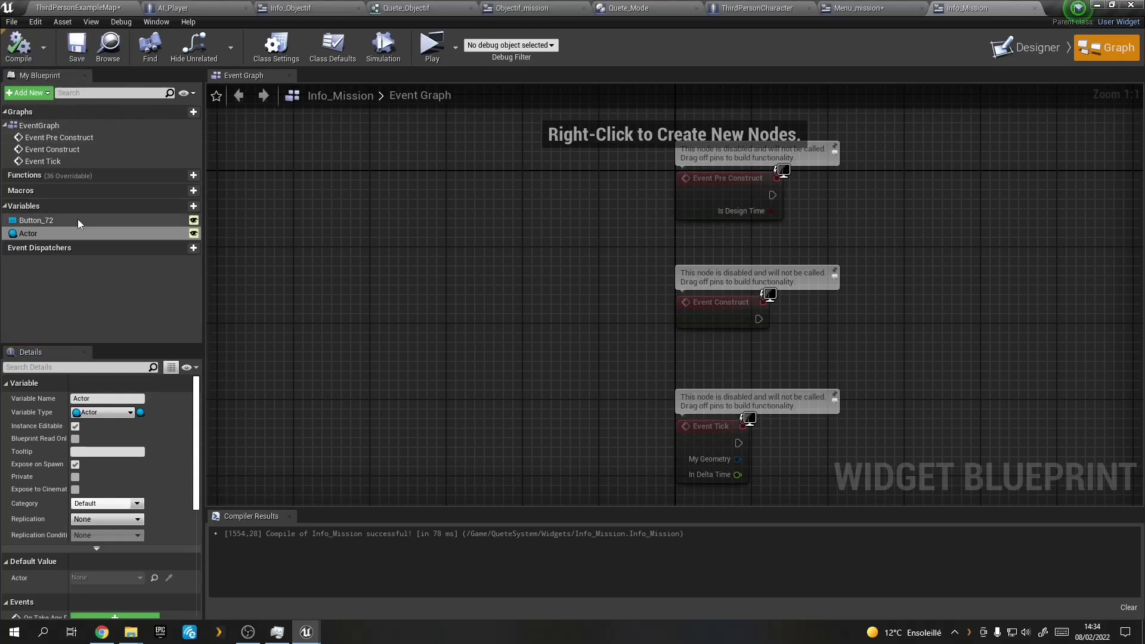
left_click(859, 8)
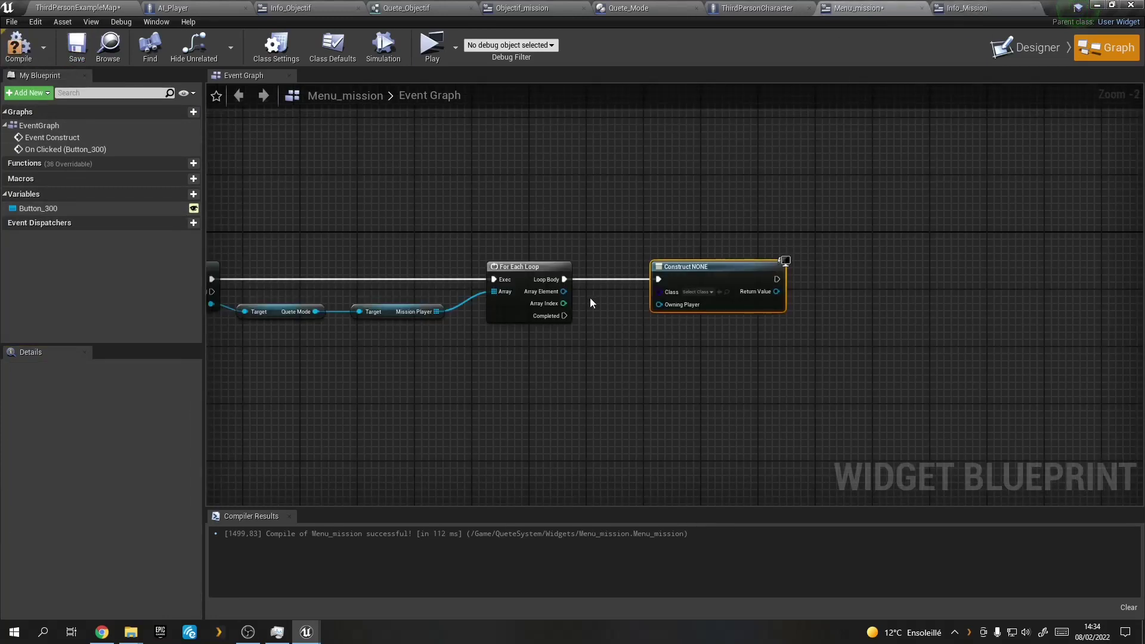
Set the Construct node's class to Info_Mission, wire Array Element into Actor, then compile and save.
left_click(698, 292)
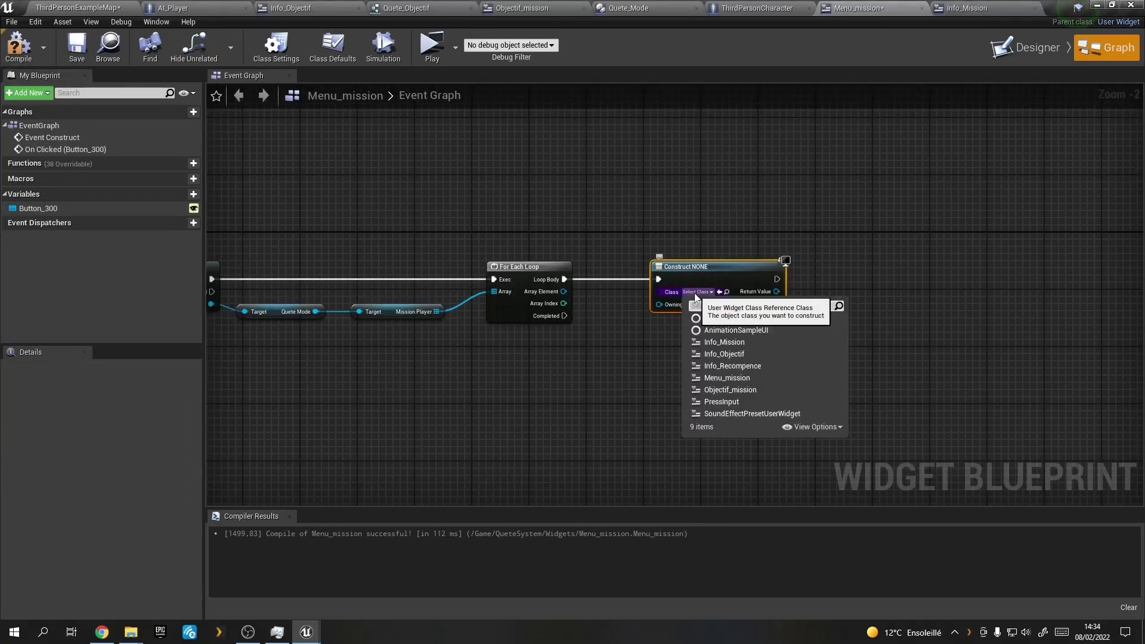
left_click(743, 343)
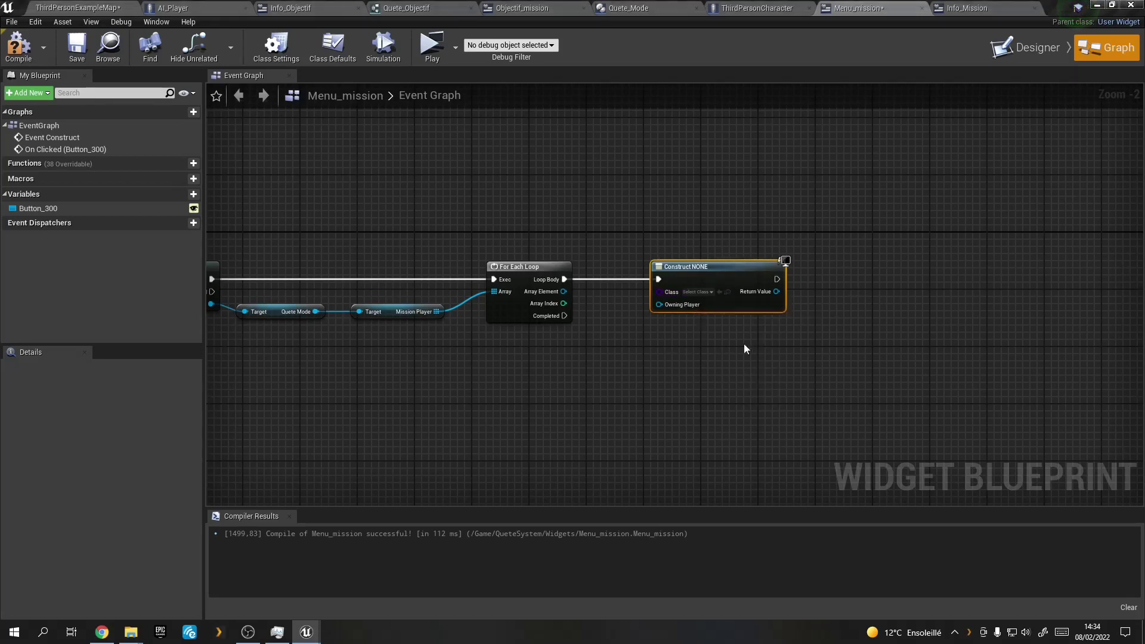
left_click_drag(564, 292, 658, 317)
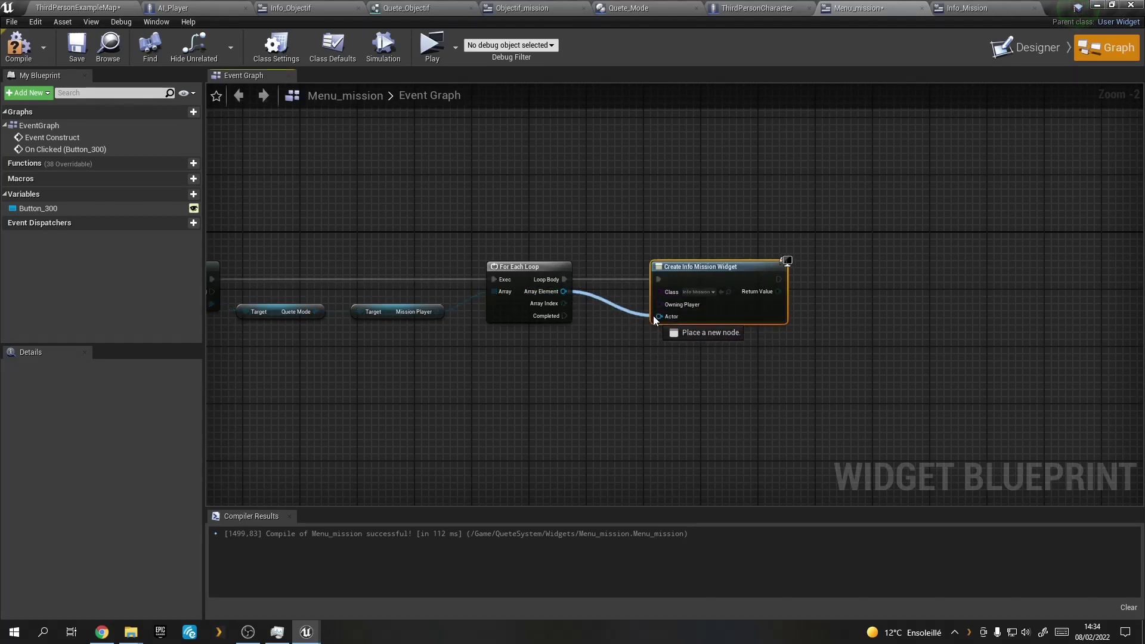
left_click(5, 59)
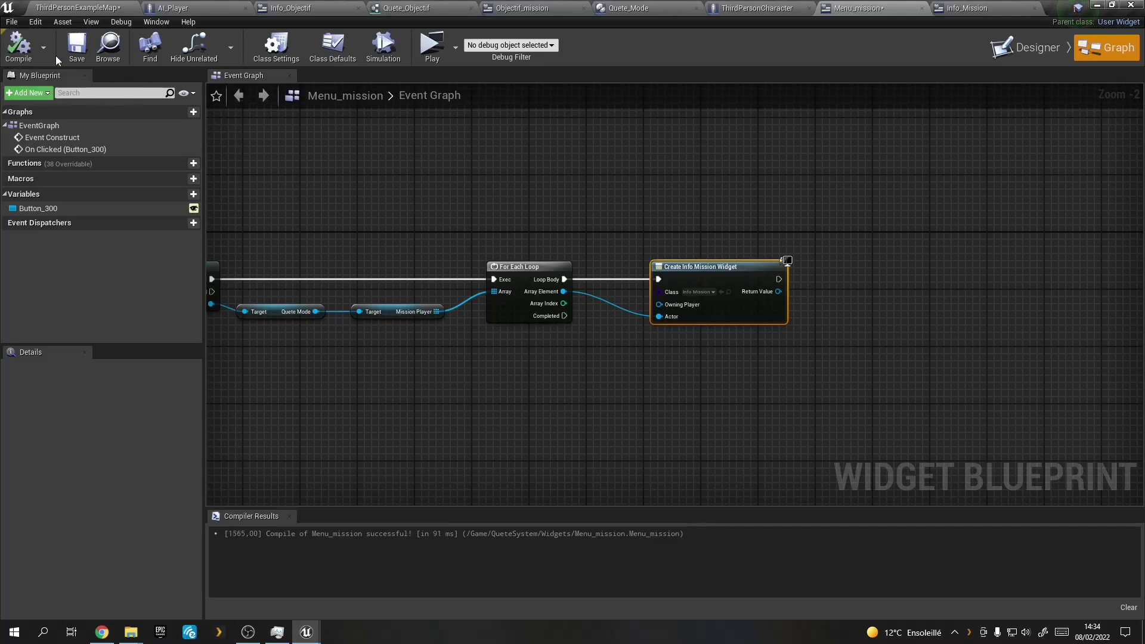
left_click(67, 56)
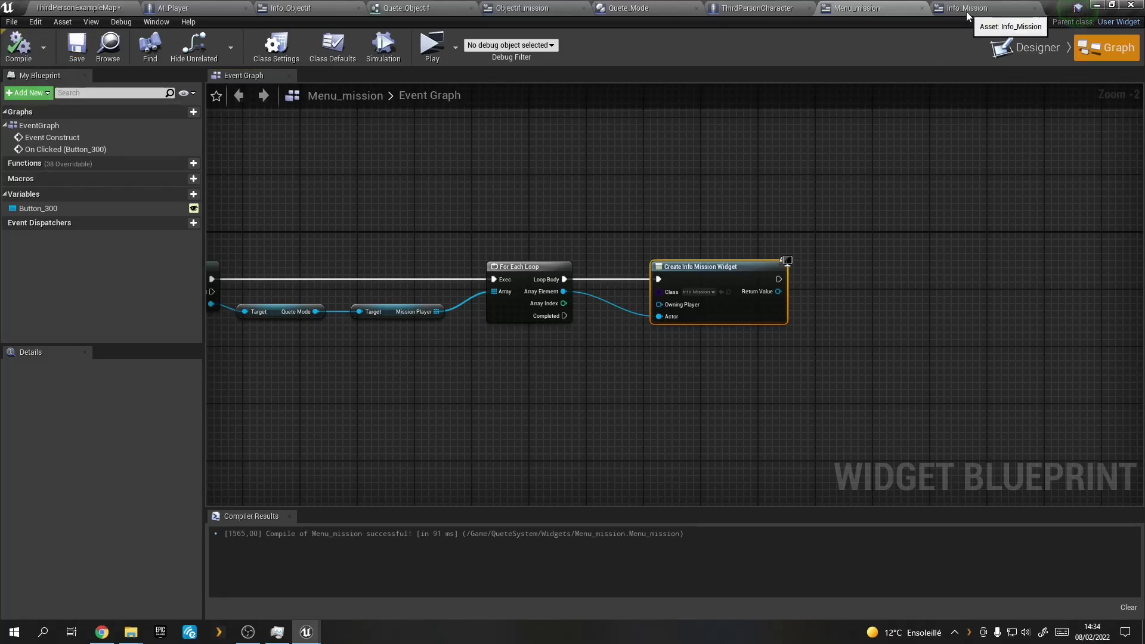
Change Info_Mission's Actor variable type from Actor to AI Player object reference and recompile.
left_click(1002, 7)
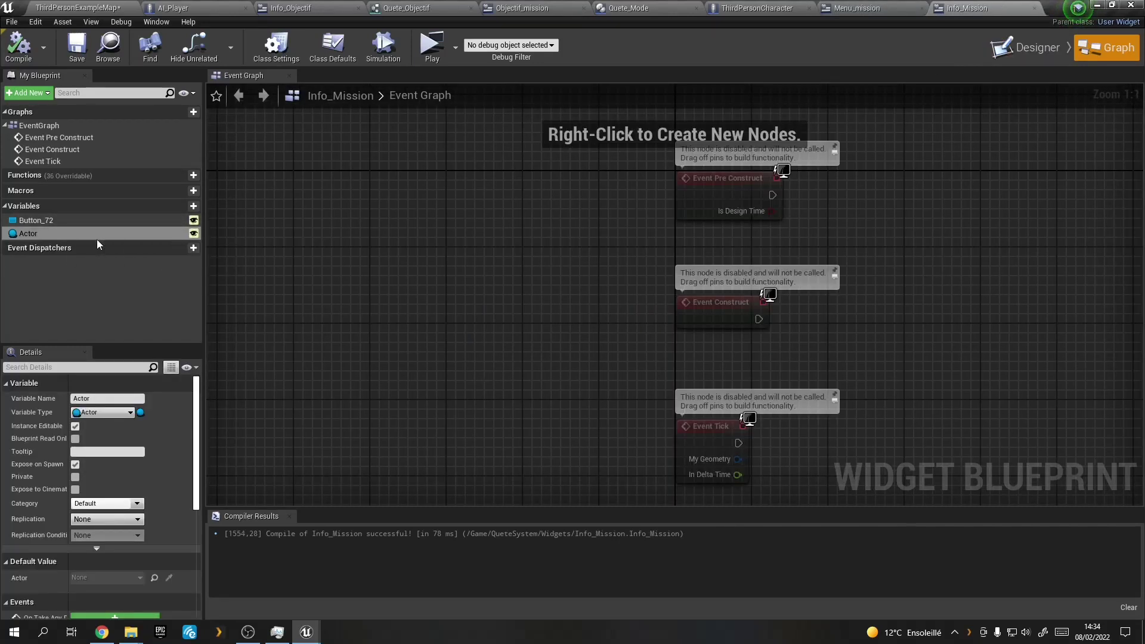
left_click(1027, 55)
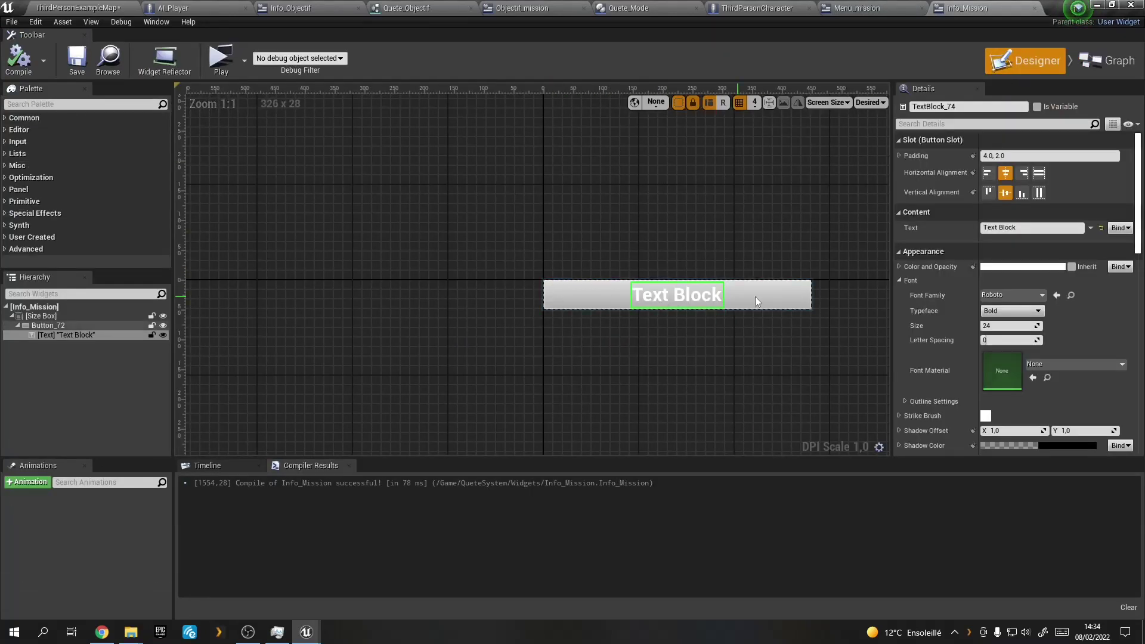
left_click(1121, 227)
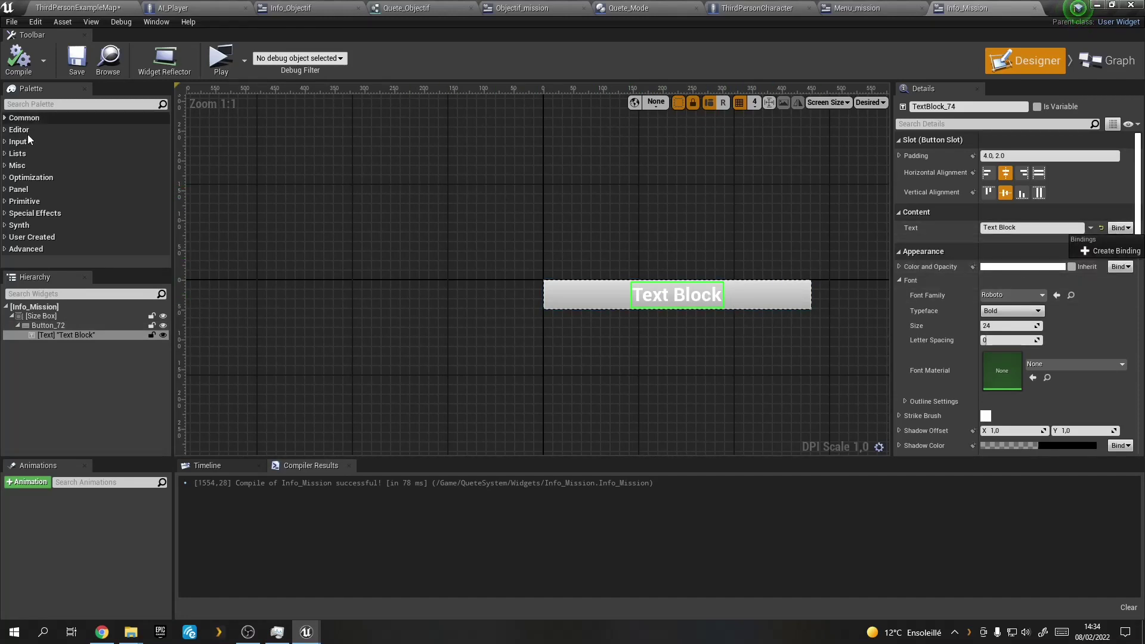
left_click(1109, 61)
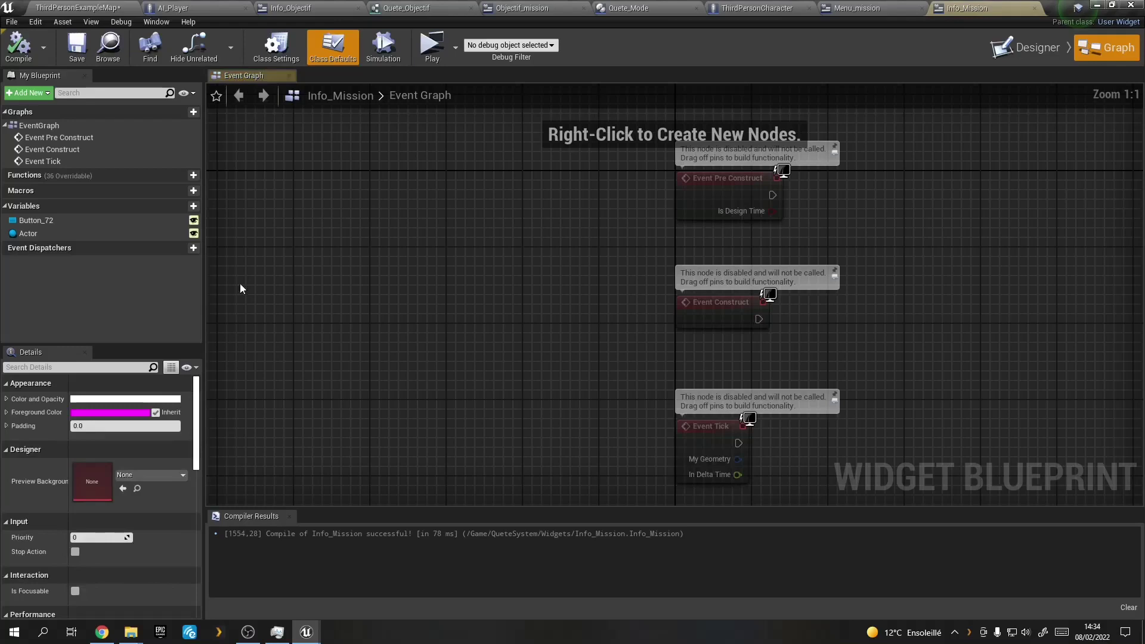
left_click(67, 232)
left_click(100, 412)
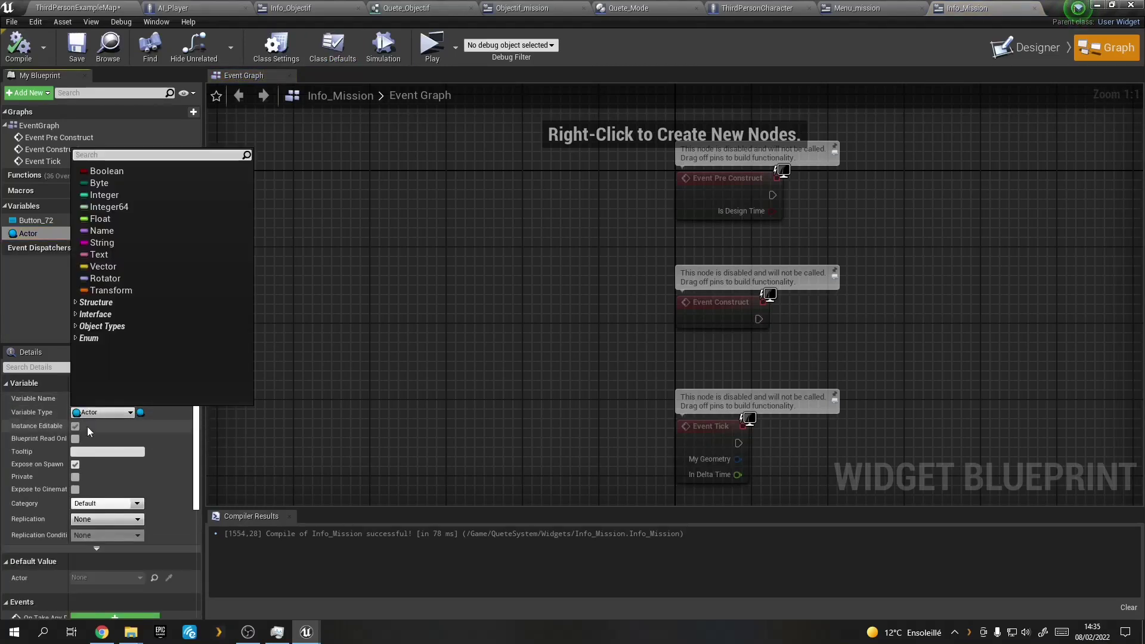
type("ai")
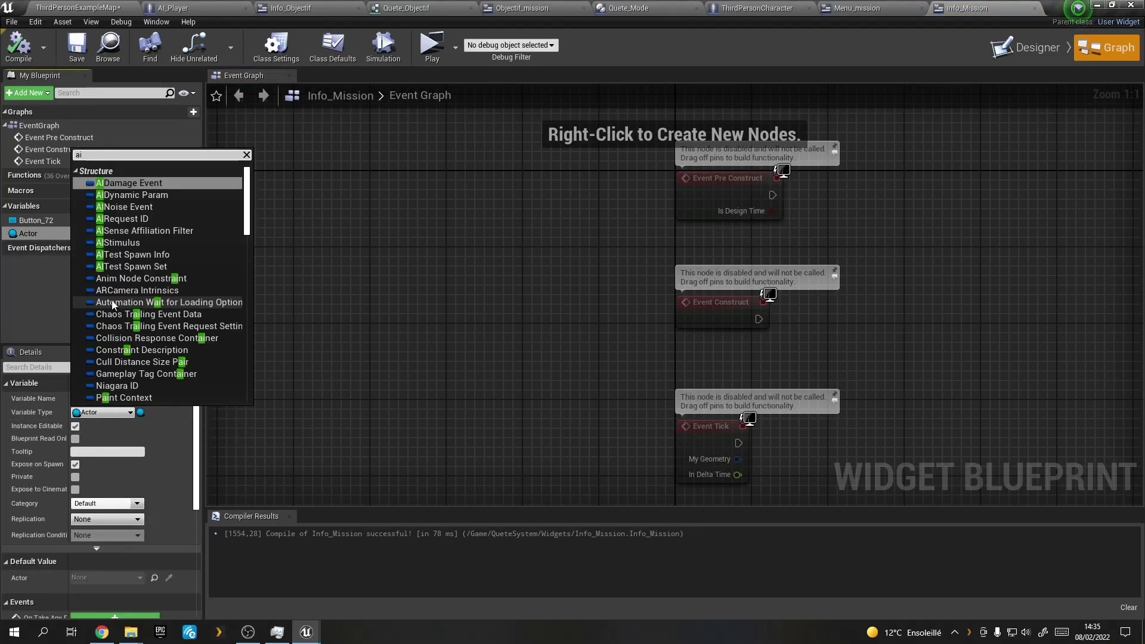
type(" pl")
mouse_move(114, 205)
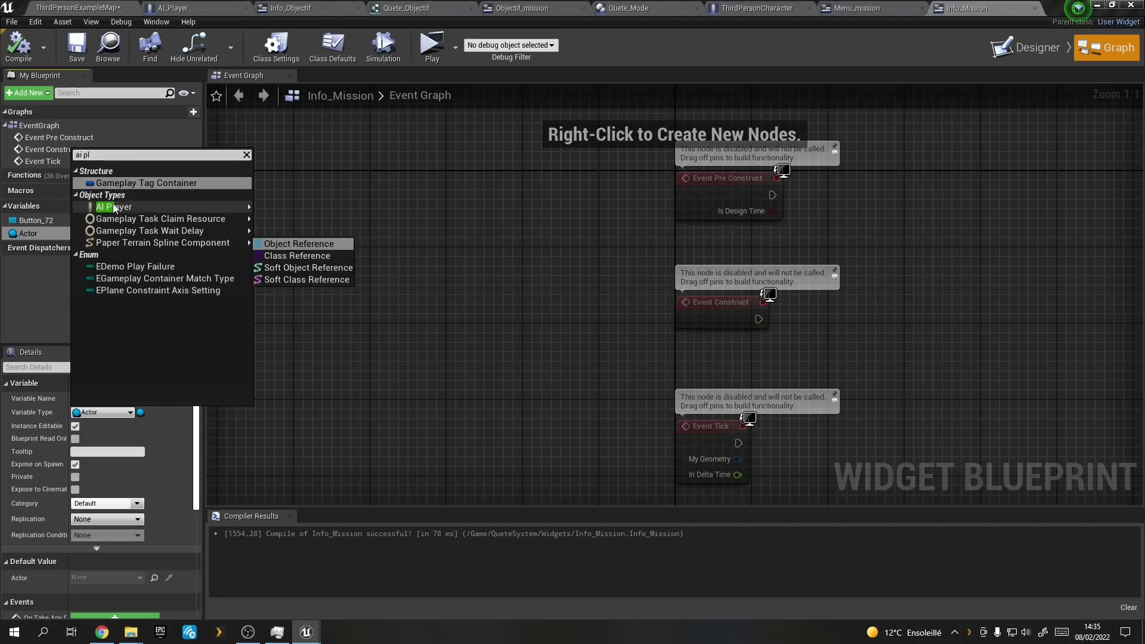
left_click(292, 246)
left_click(13, 59)
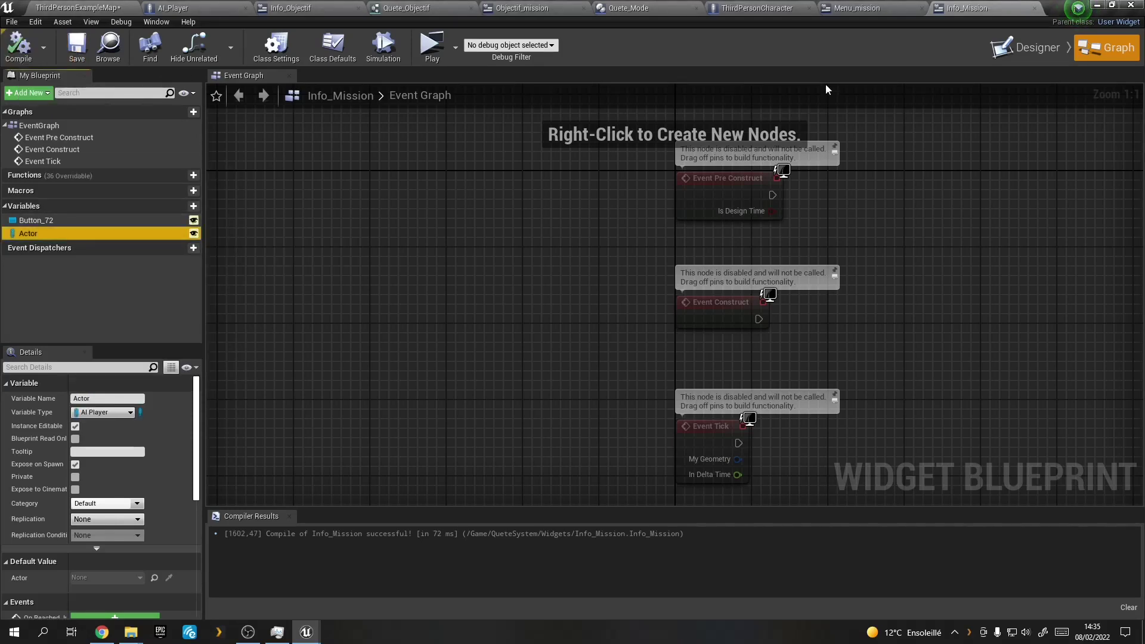
Bind the Text Block's text to Actor > Titre_Mission, then compile and save Info_Mission.
left_click(1014, 50)
left_click(1119, 227)
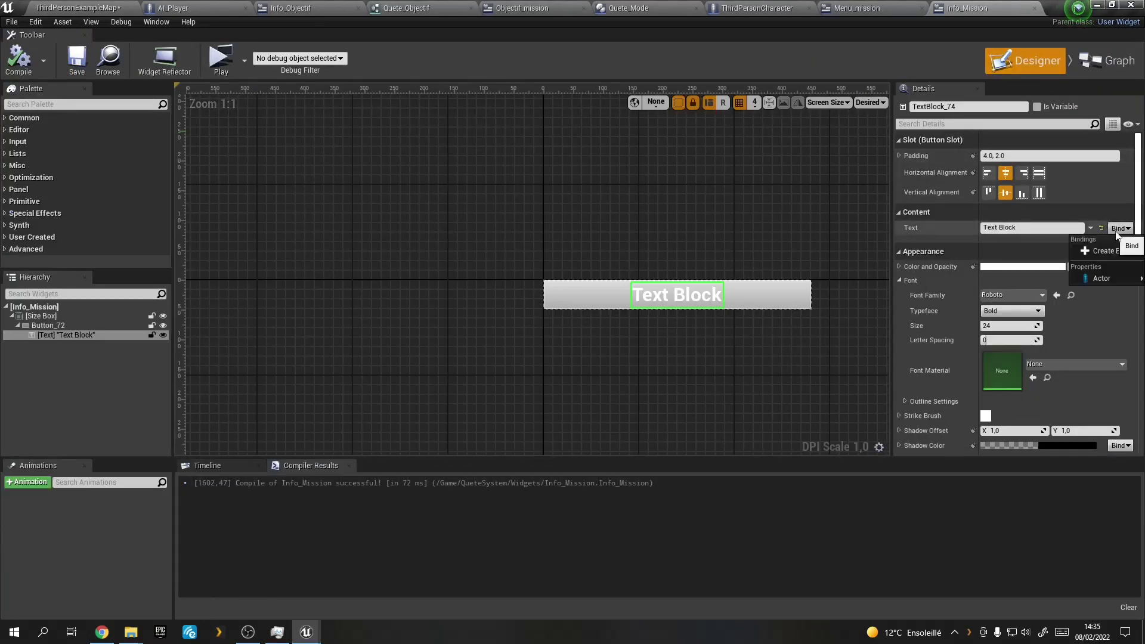
mouse_move(1102, 278)
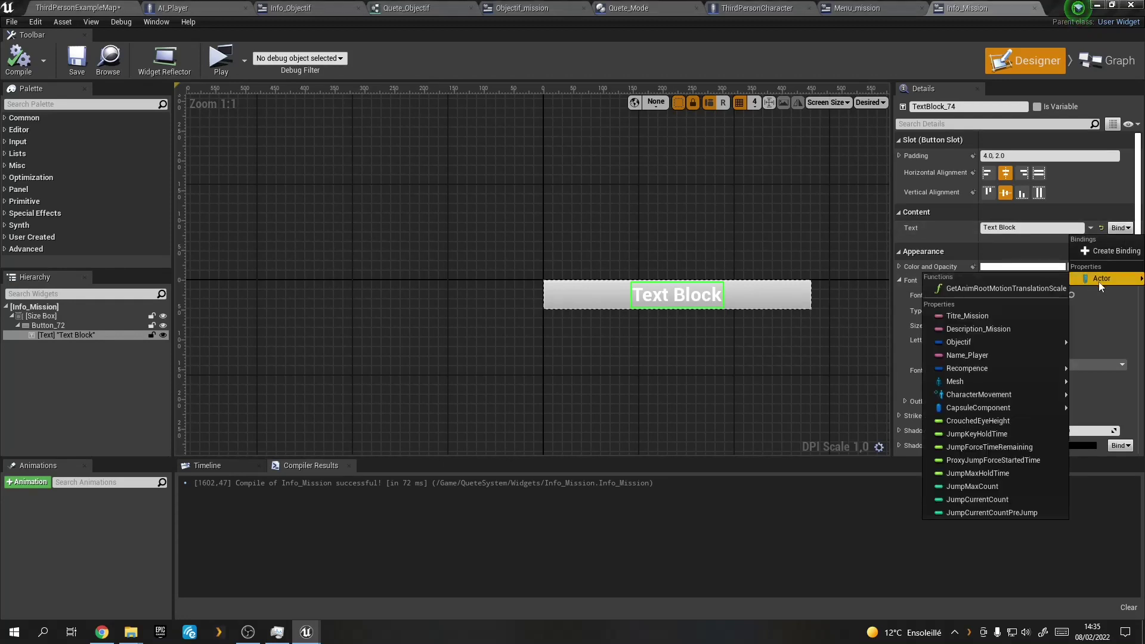
left_click(956, 317)
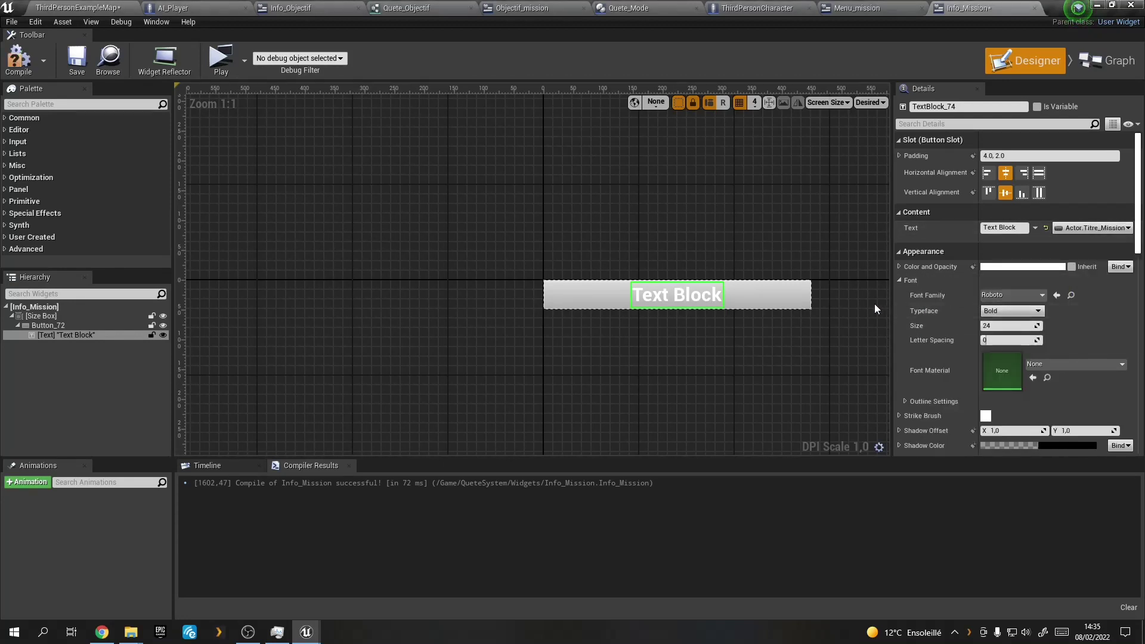
left_click(8, 58)
left_click(77, 58)
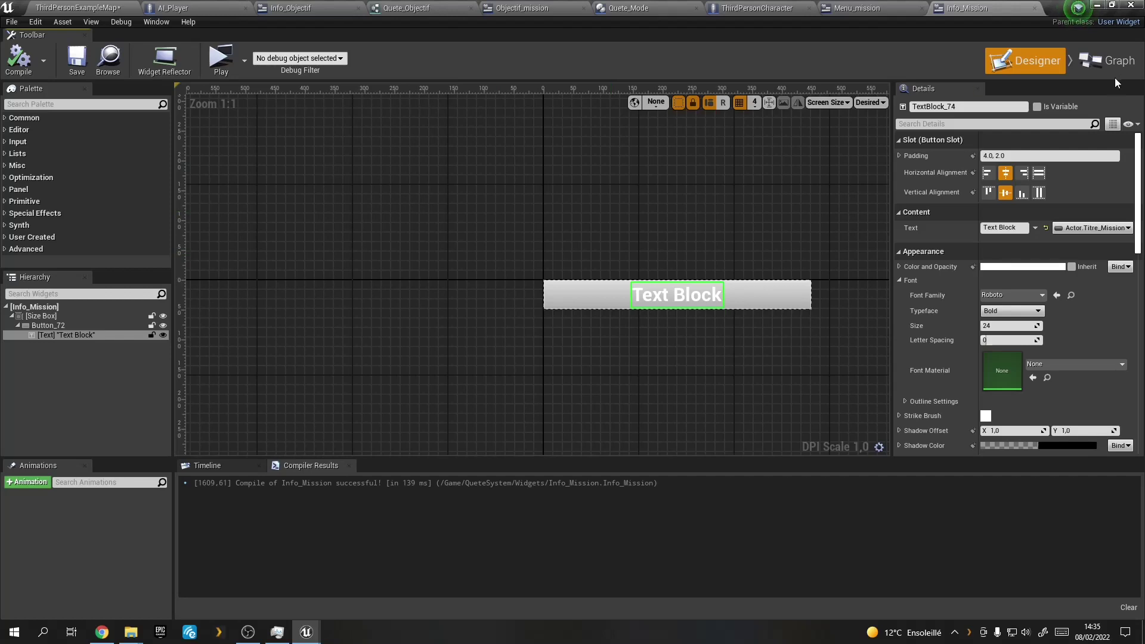
left_click(1114, 67)
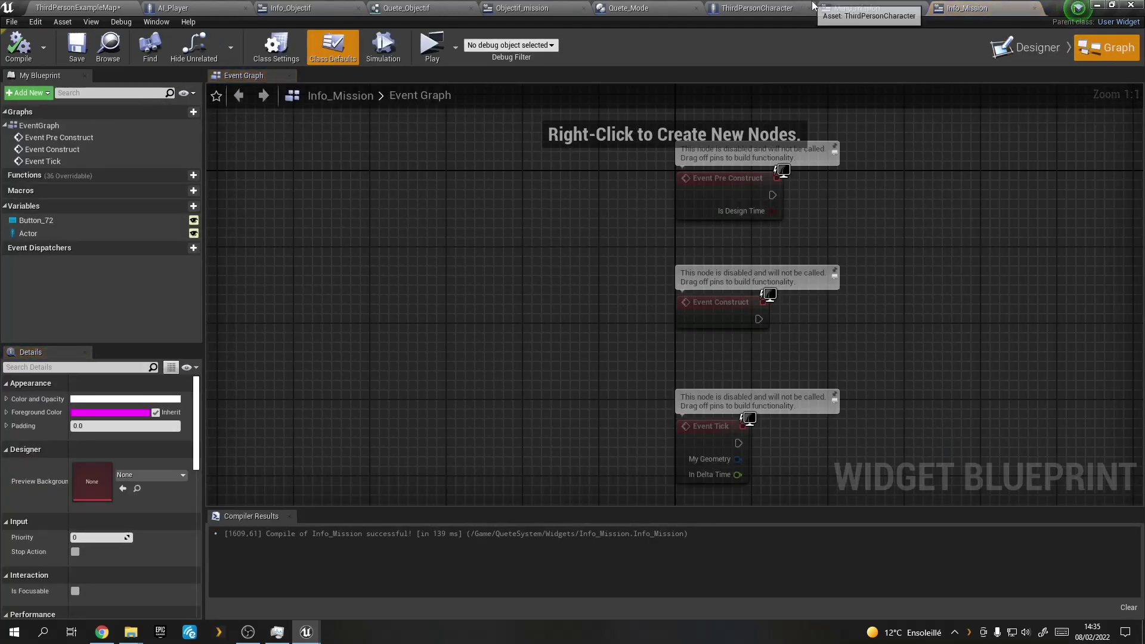
Recompile Menu_mission and select its Create Info Mission Widget node in the event graph.
left_click(850, 8)
left_click(18, 49)
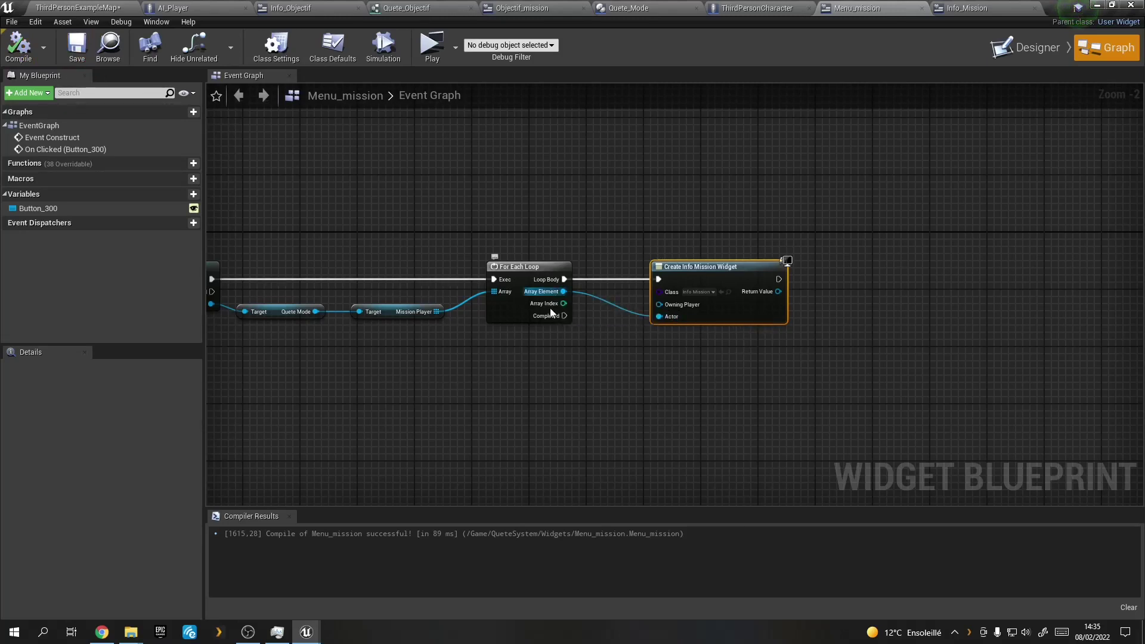
left_click(567, 349)
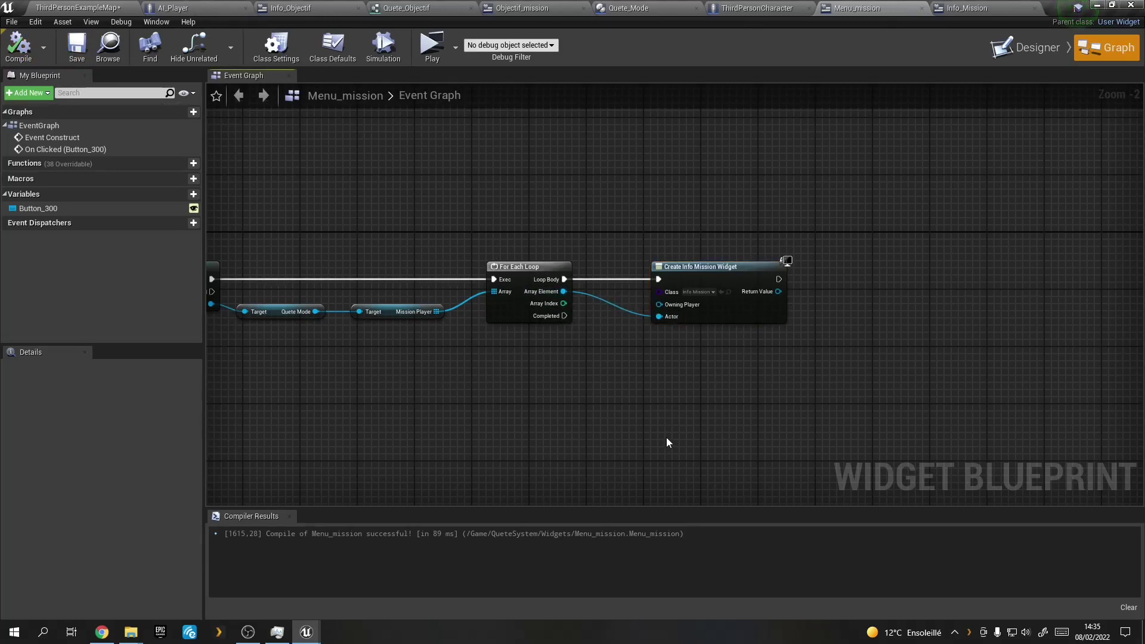
right_click_drag(667, 443, 563, 436)
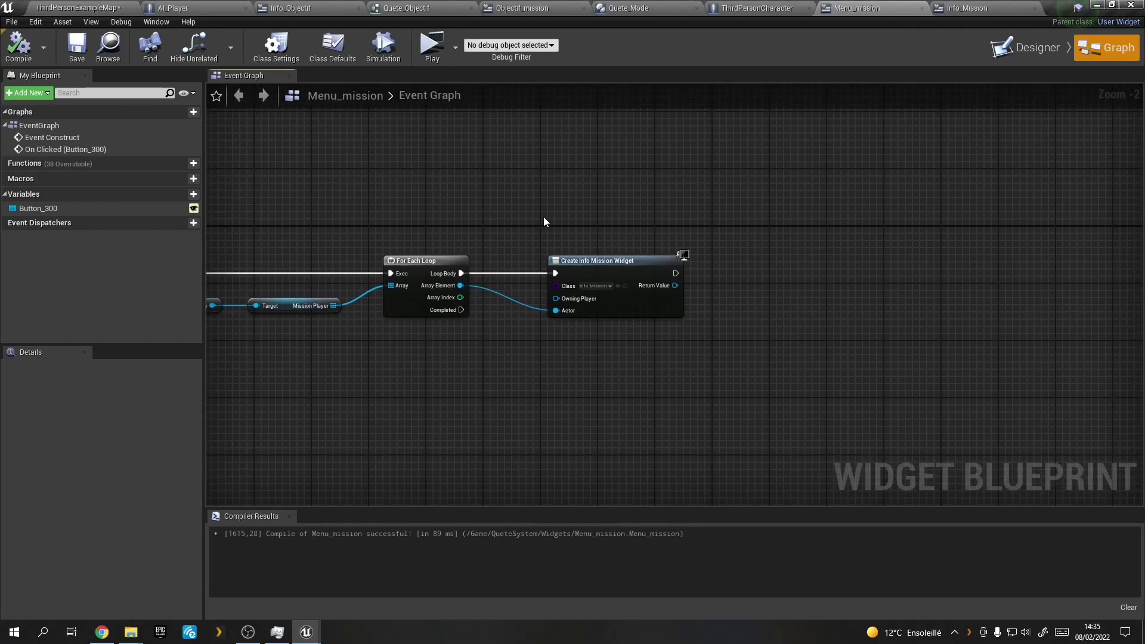
left_click_drag(543, 218, 620, 345)
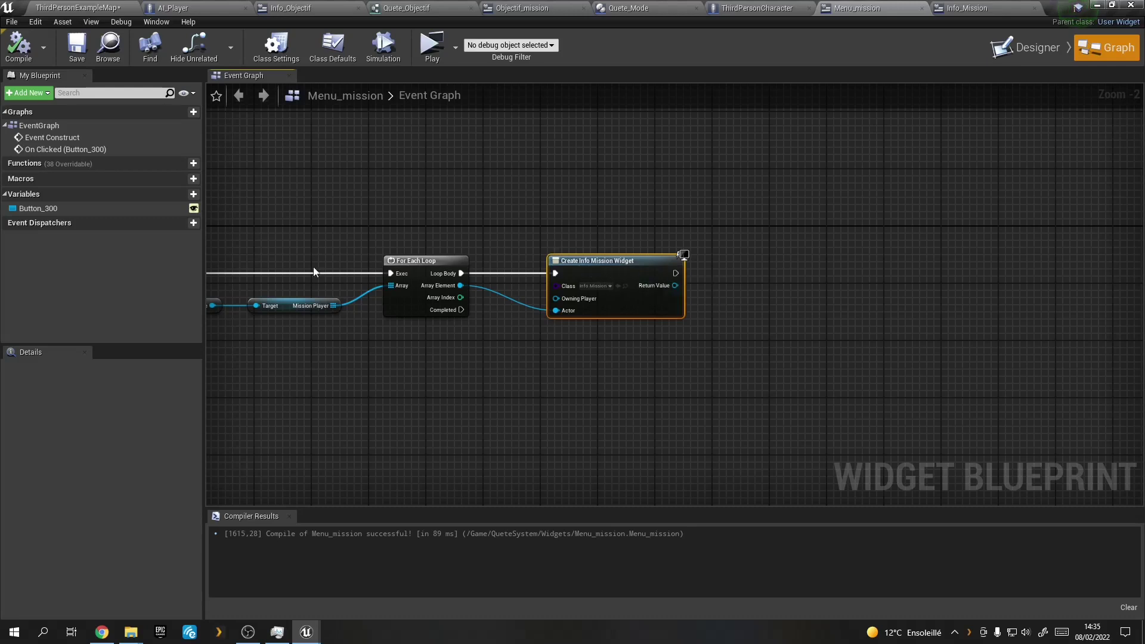
Tick Is Variable for Objectif_principale and Objectif_Secondaire, then recompile Menu_mission.
left_click(1027, 48)
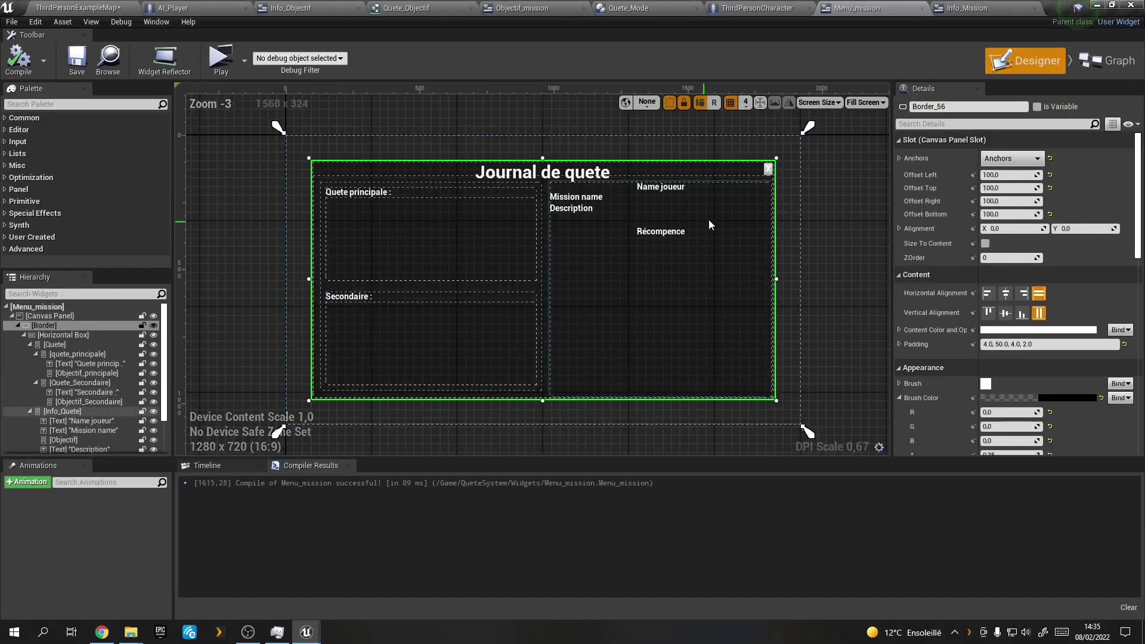
left_click(382, 220)
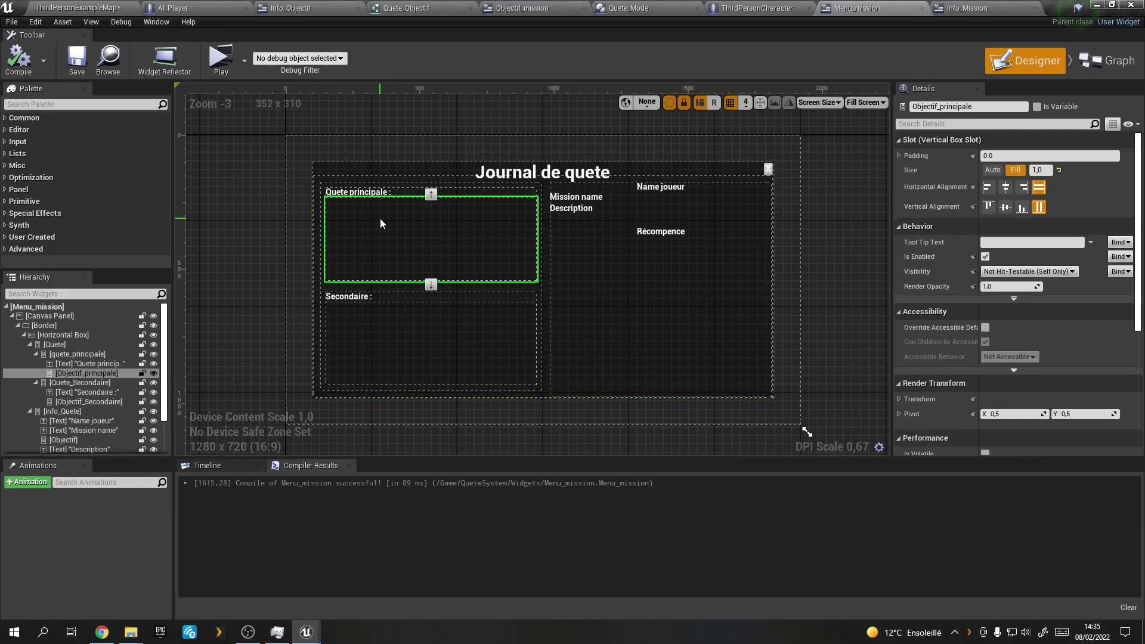
left_click(396, 352)
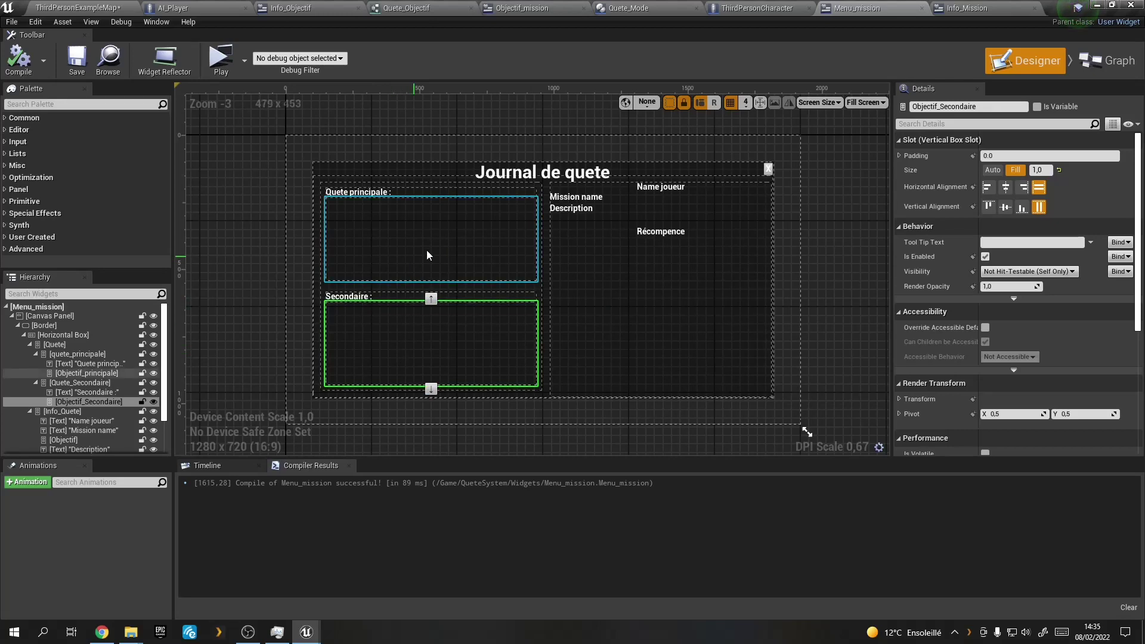
left_click(1109, 60)
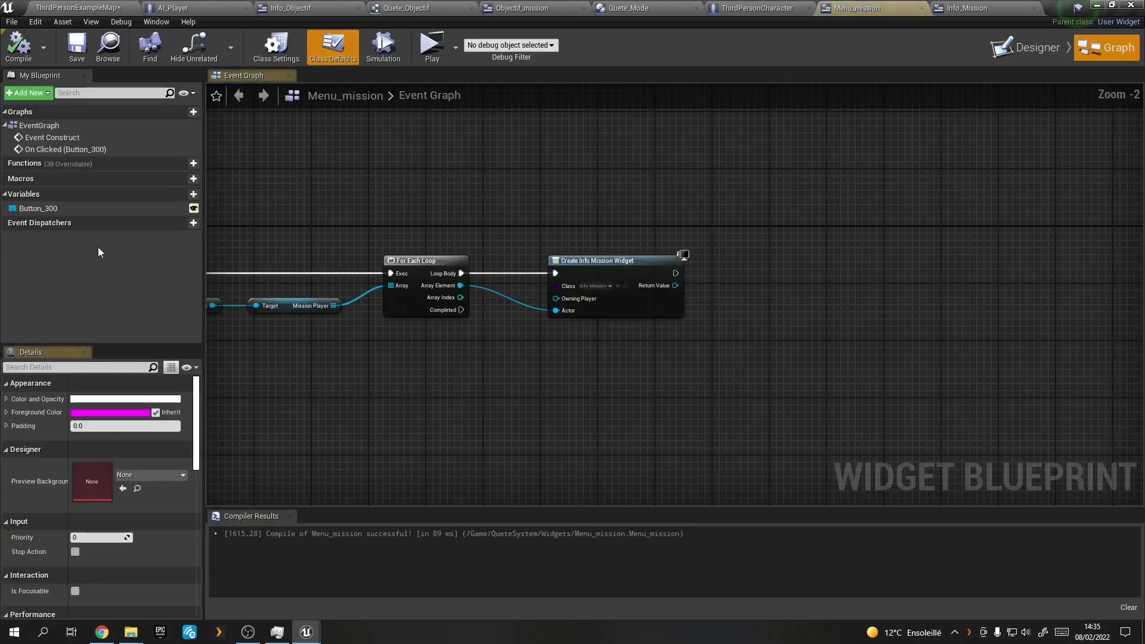
left_click(1027, 48)
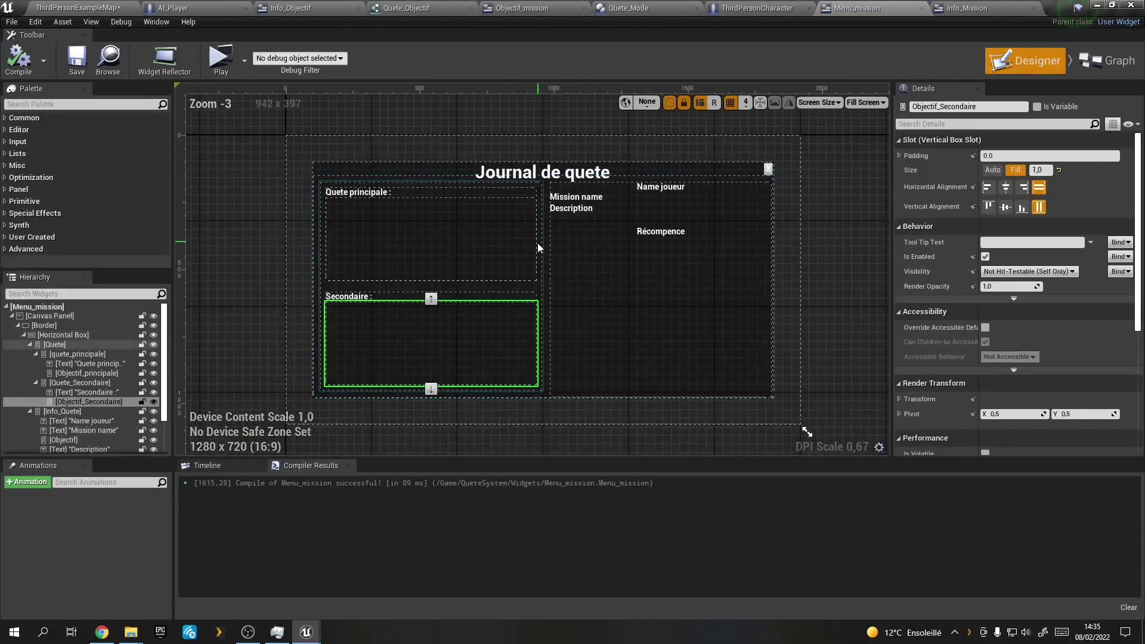
left_click(420, 227, "ctrl")
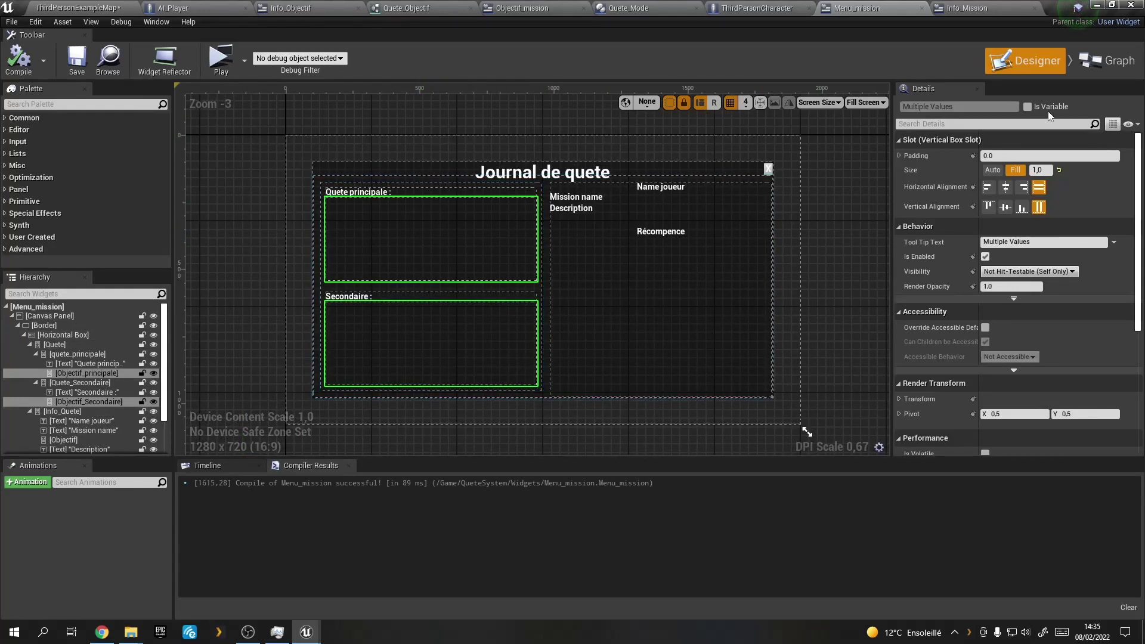
left_click(1026, 107)
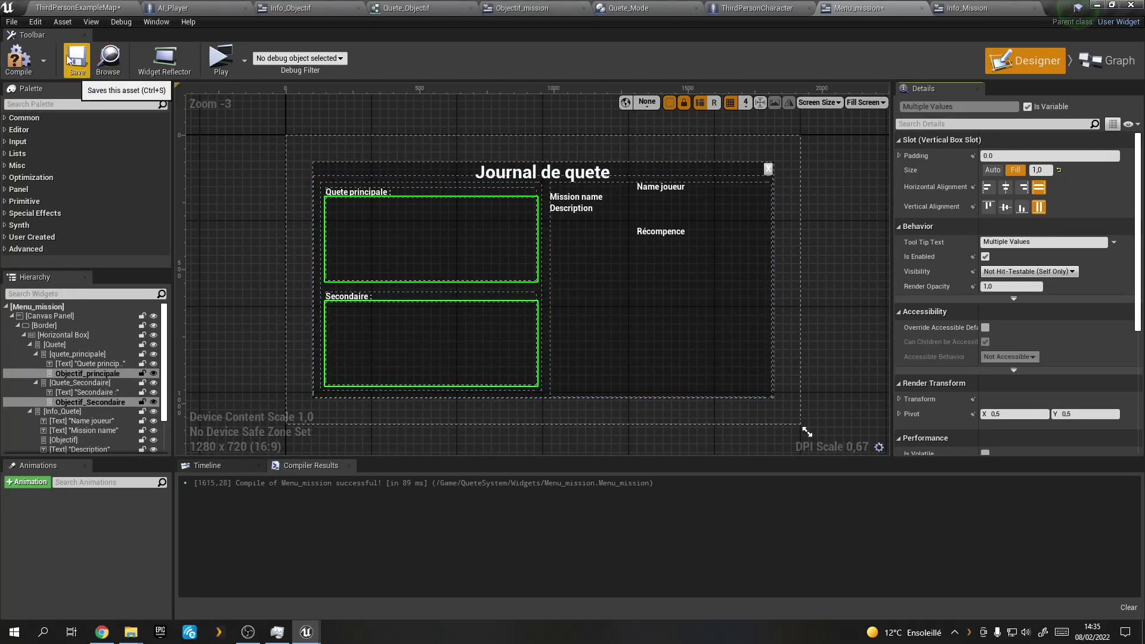
left_click(16, 56)
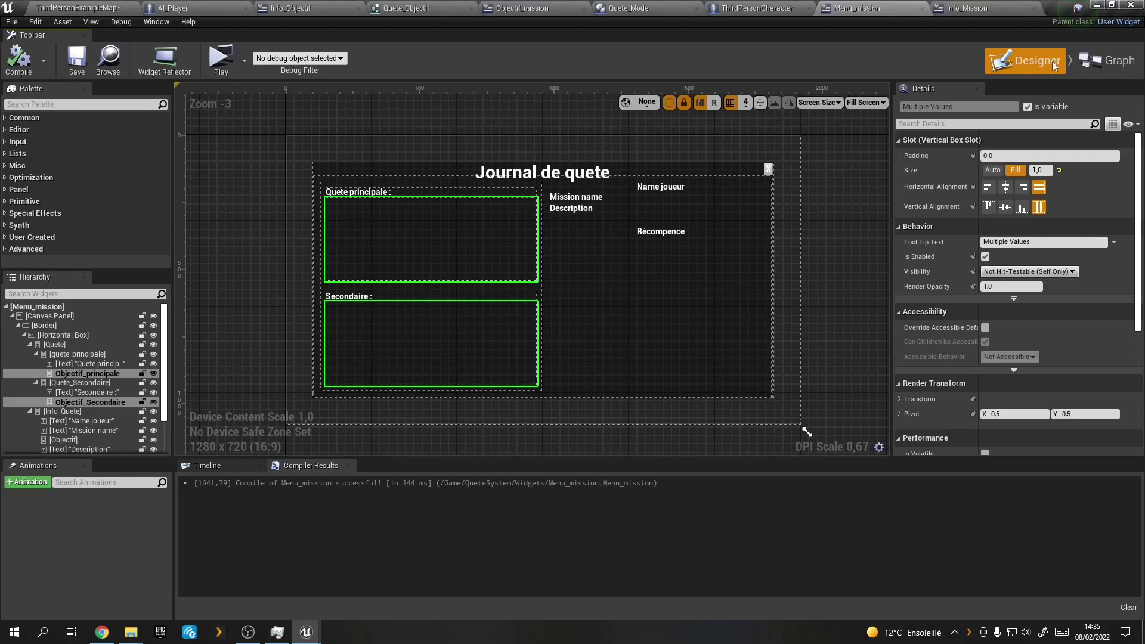
left_click(1106, 60)
left_click(59, 222)
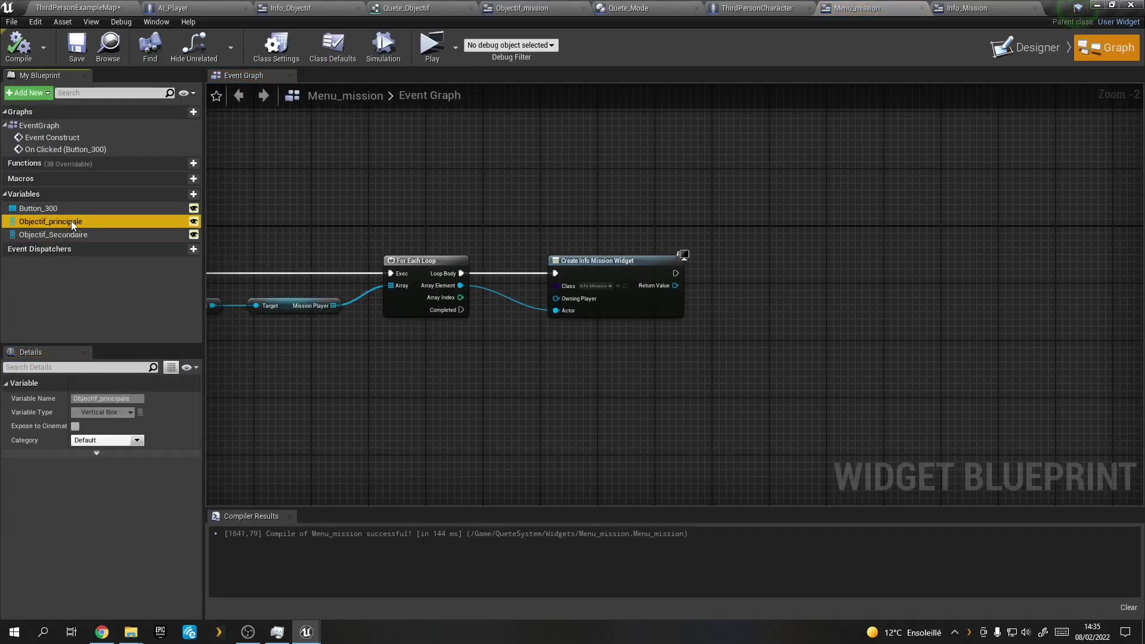
Place getters for Objectif_principale and Objectif_Secondaire near the Create Widget node.
left_click_drag(70, 221, 614, 210)
left_click(636, 222)
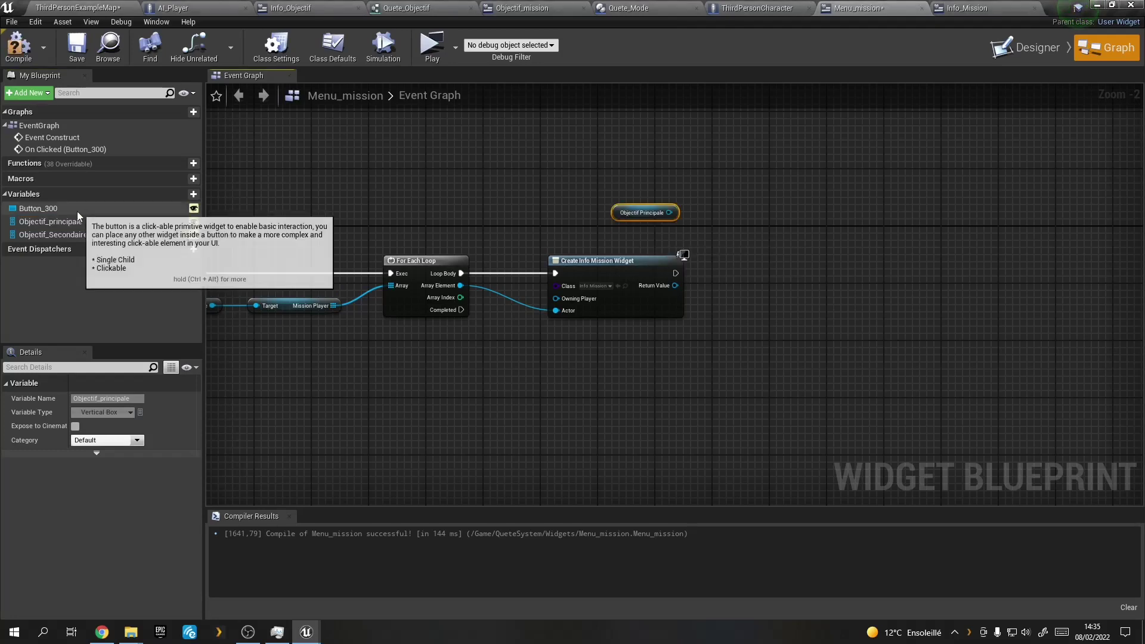
left_click_drag(50, 235, 644, 328)
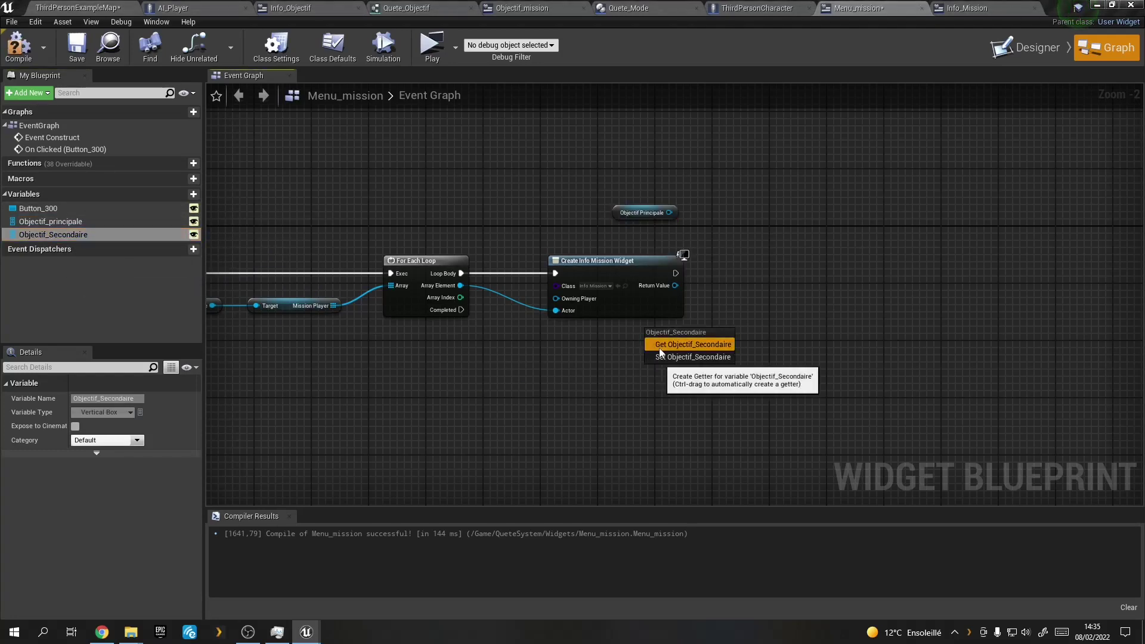
left_click(660, 346)
left_click_drag(673, 337, 620, 340)
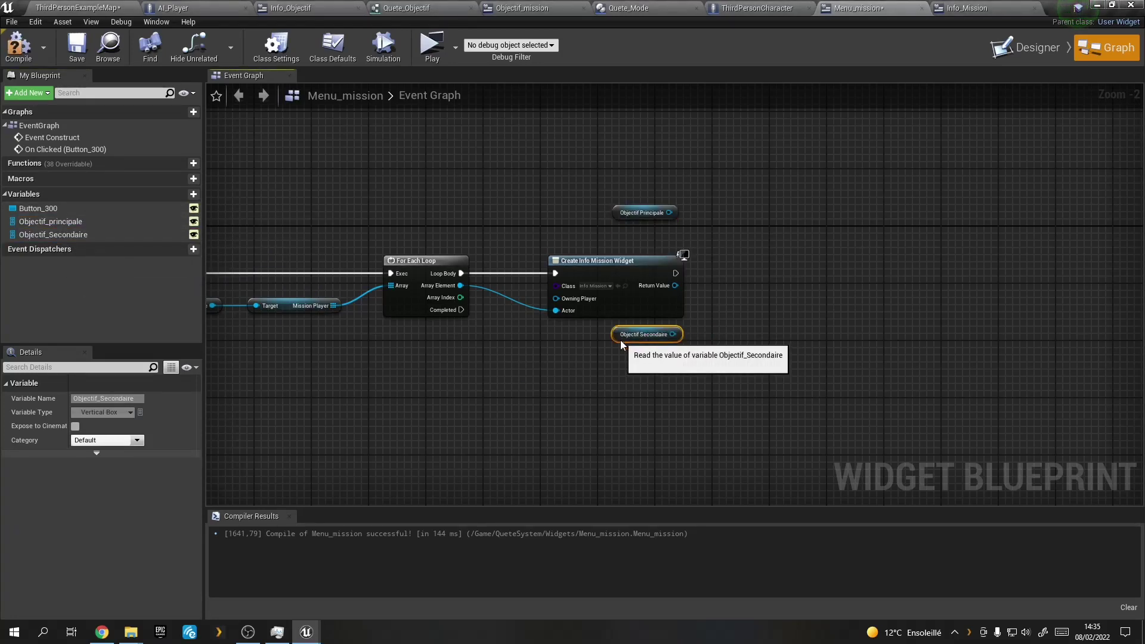
Add an Add Child node on Objectif Principale after widget creation and duplicate it below.
left_click_drag(669, 212, 706, 217)
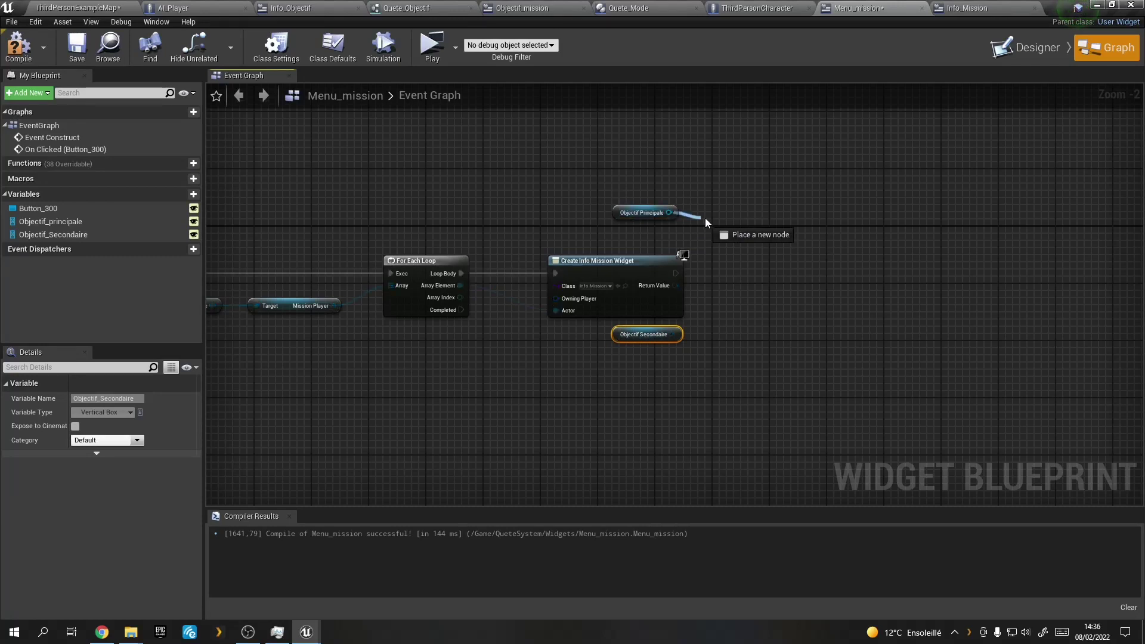
type("add")
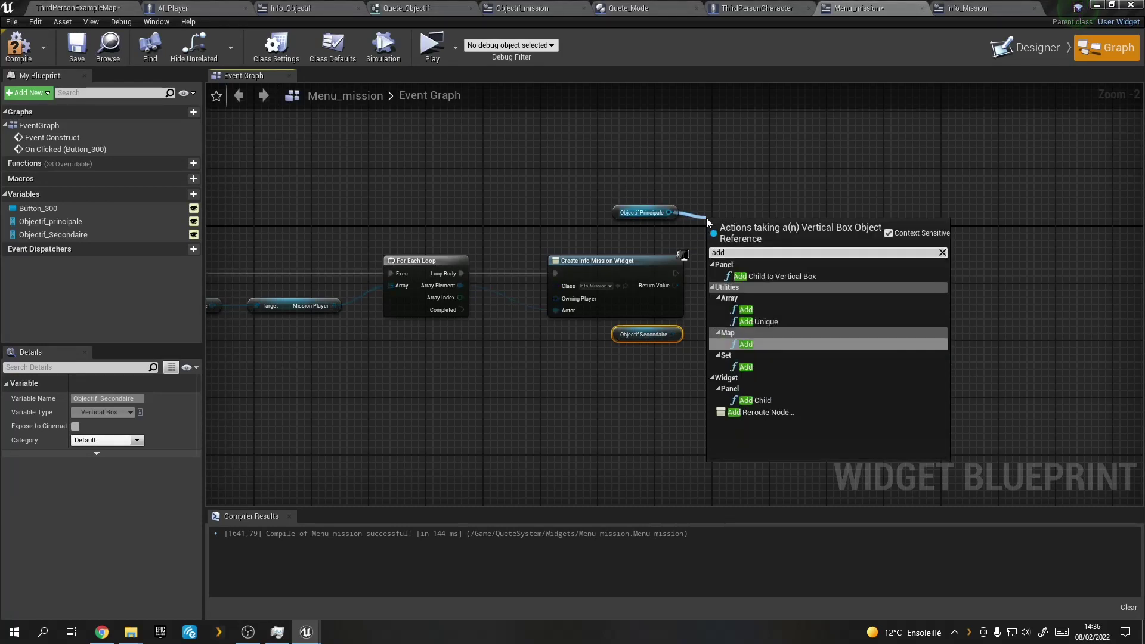
left_click(790, 278)
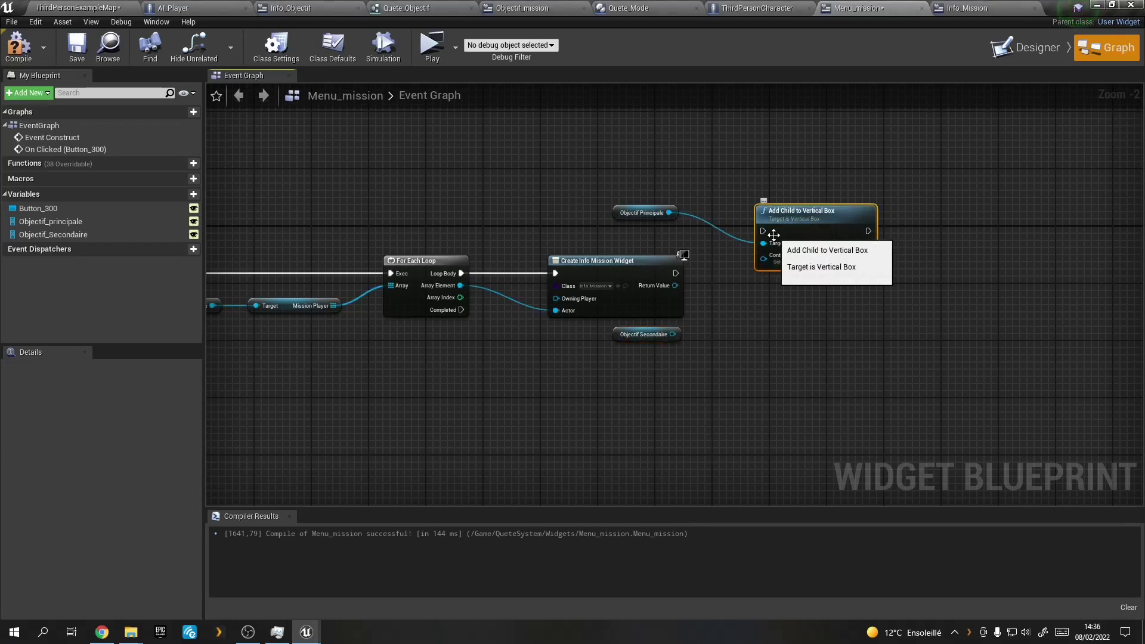
mouse_move(763, 230)
left_mouse_down()
mouse_move(717, 272)
mouse_move(676, 273)
left_mouse_up()
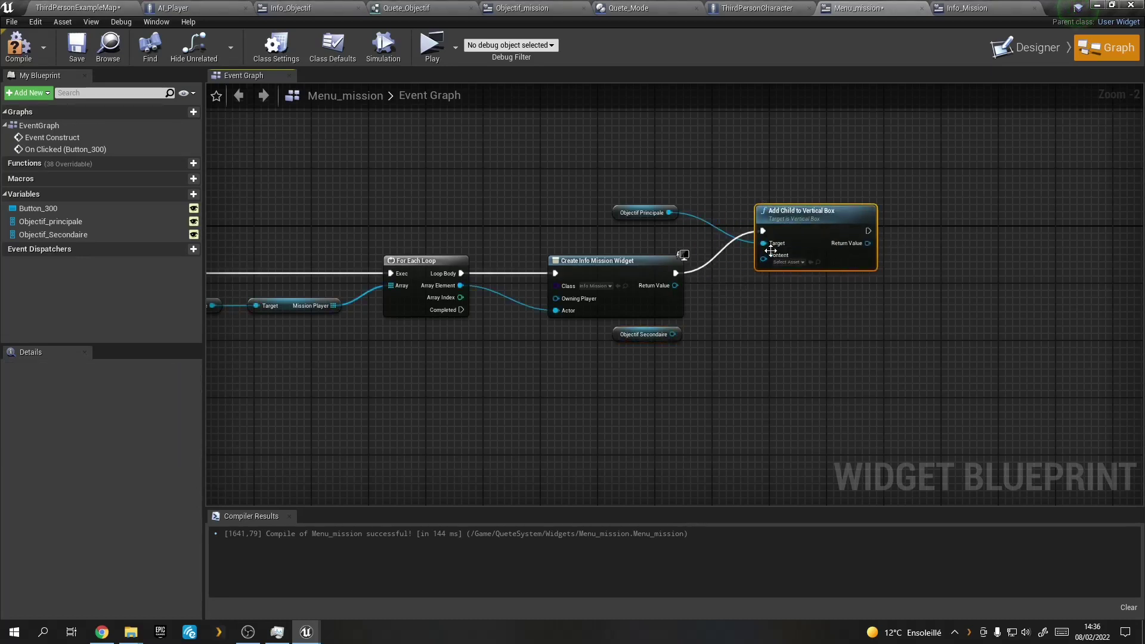
left_click_drag(763, 255, 675, 286)
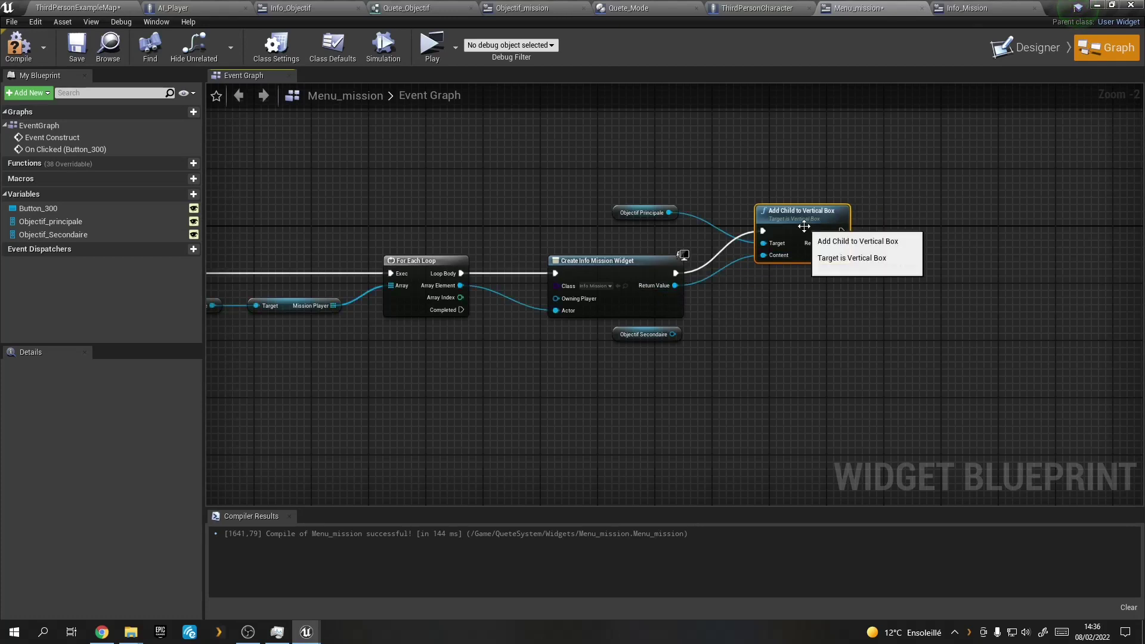
key("ctrl+w")
mouse_move(817, 247)
left_mouse_down()
mouse_move(776, 309)
mouse_move(674, 274)
left_mouse_up()
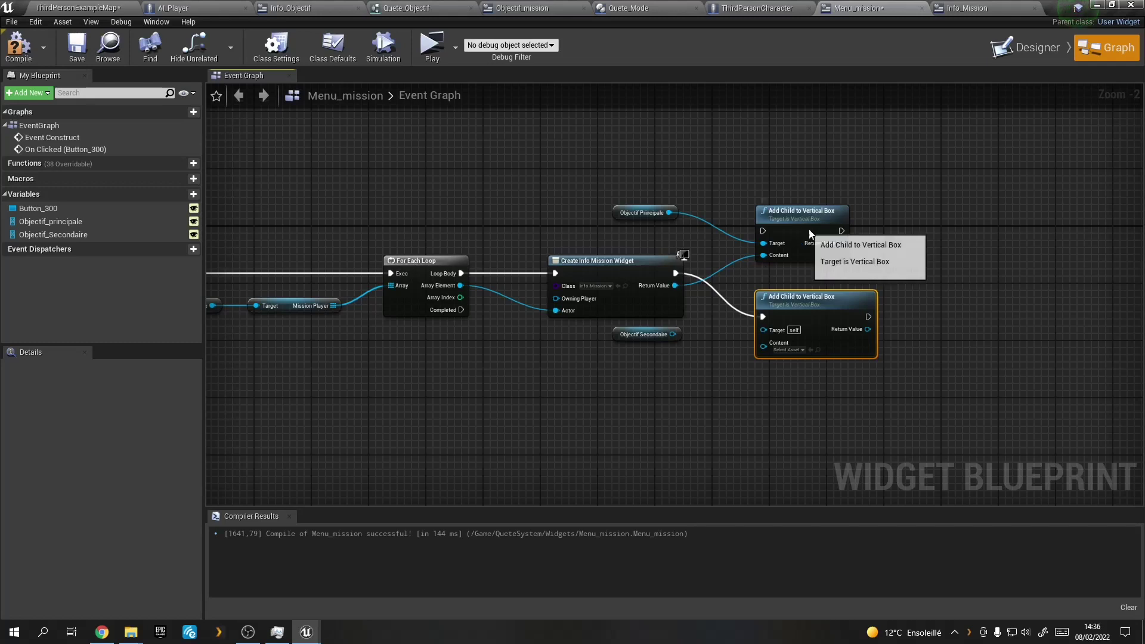
Insert a Branch after widget creation, True to the upper Add Child, False to the lower.
left_click_drag(808, 238, 902, 231)
left_click_drag(836, 316, 936, 309)
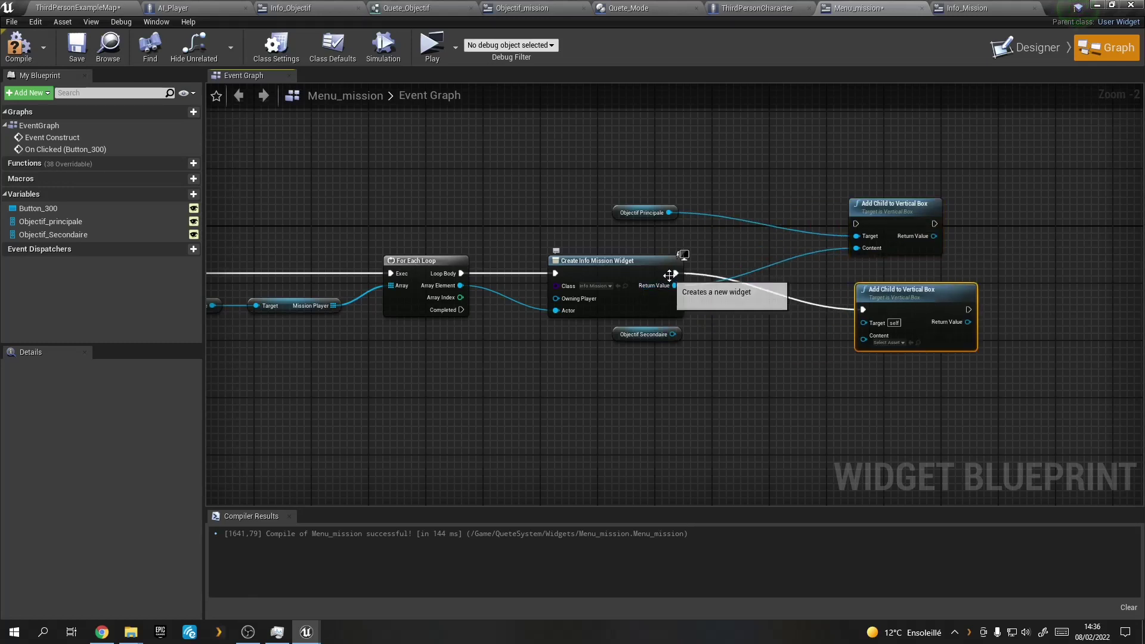
left_click_drag(675, 273, 722, 273)
type("branch")
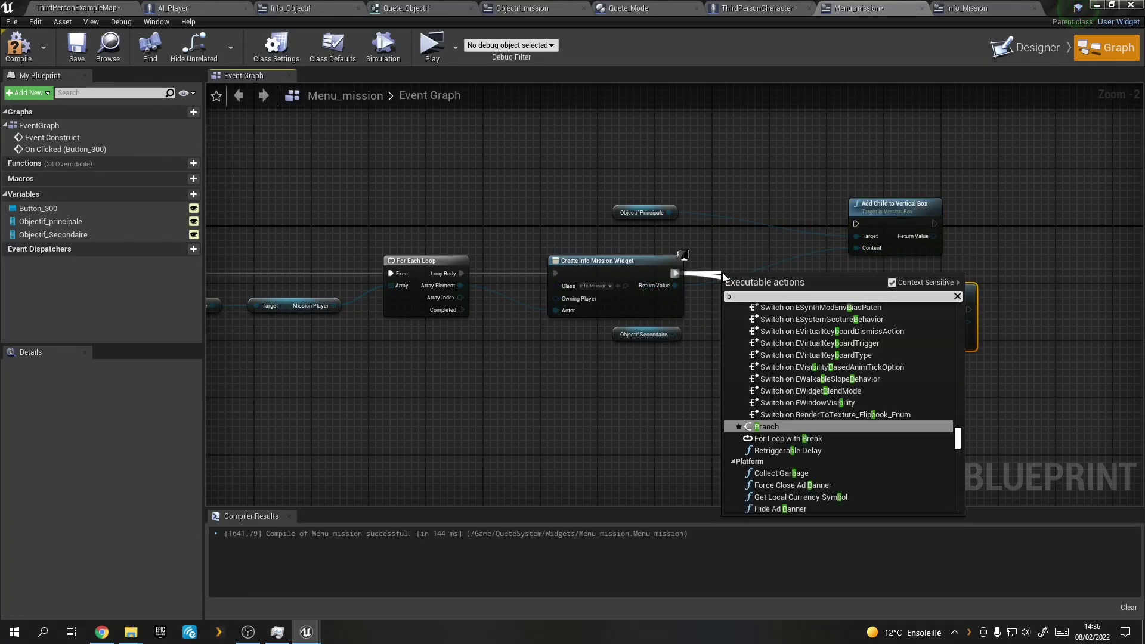
left_click(782, 400)
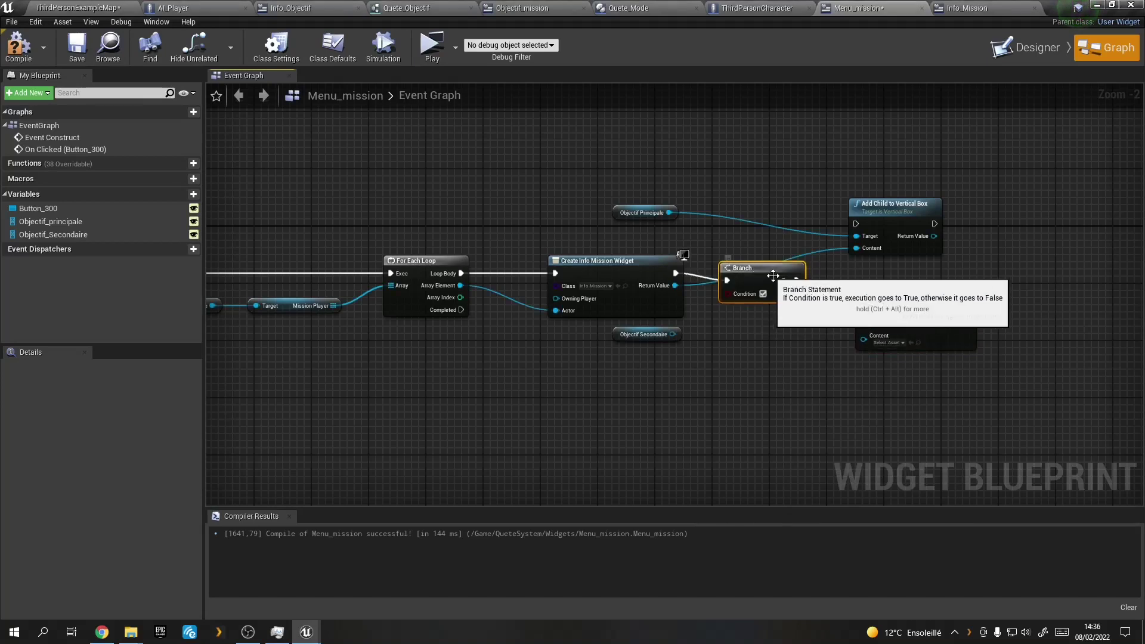
left_click_drag(758, 283, 866, 239)
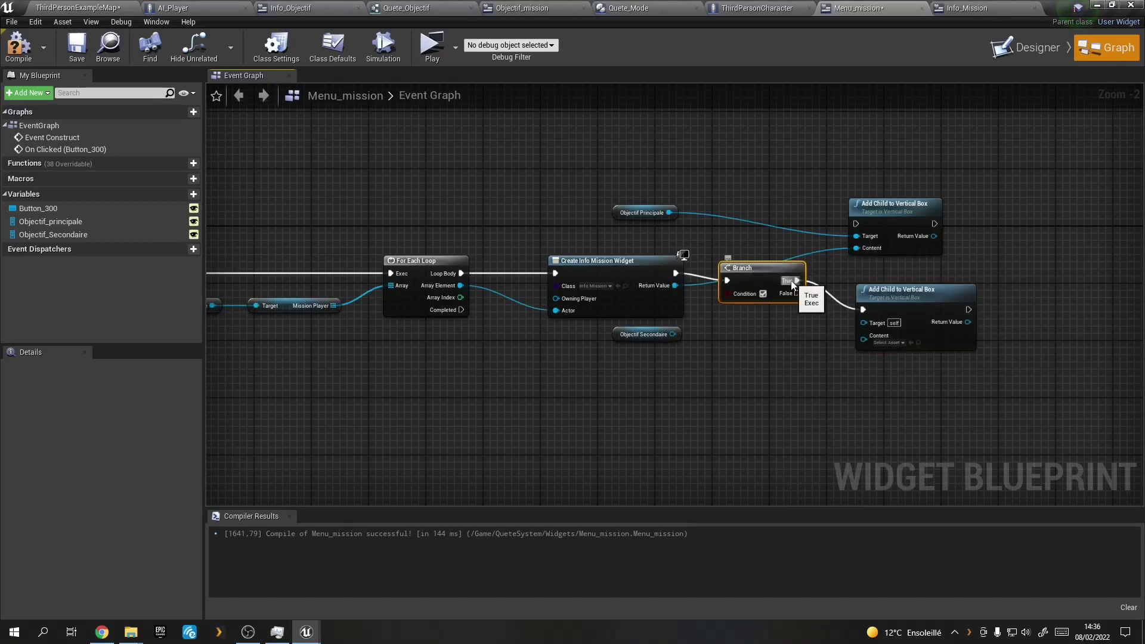
left_click_drag(797, 280, 856, 224)
mouse_move(796, 293)
left_mouse_down()
mouse_move(862, 309)
mouse_move(671, 334)
mouse_move(783, 320)
left_mouse_up()
Feed Objectif Secondaire and the widget into the lower Add Child, tidy nodes, and compile.
left_click_drag(862, 338, 676, 286)
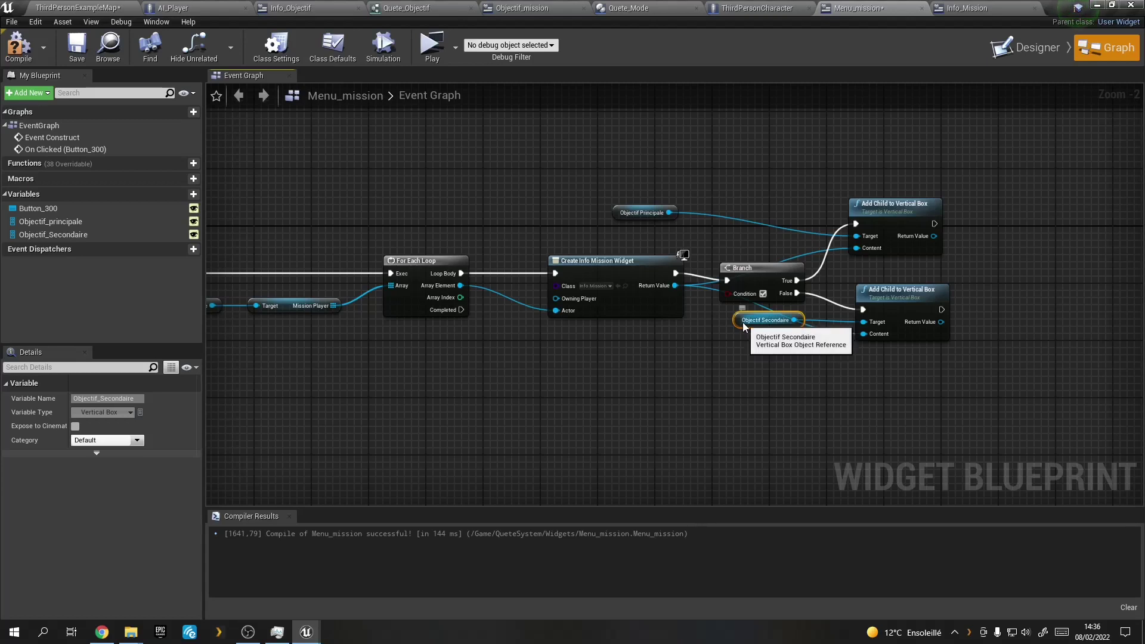
left_click_drag(742, 323, 750, 351)
left_click(771, 309)
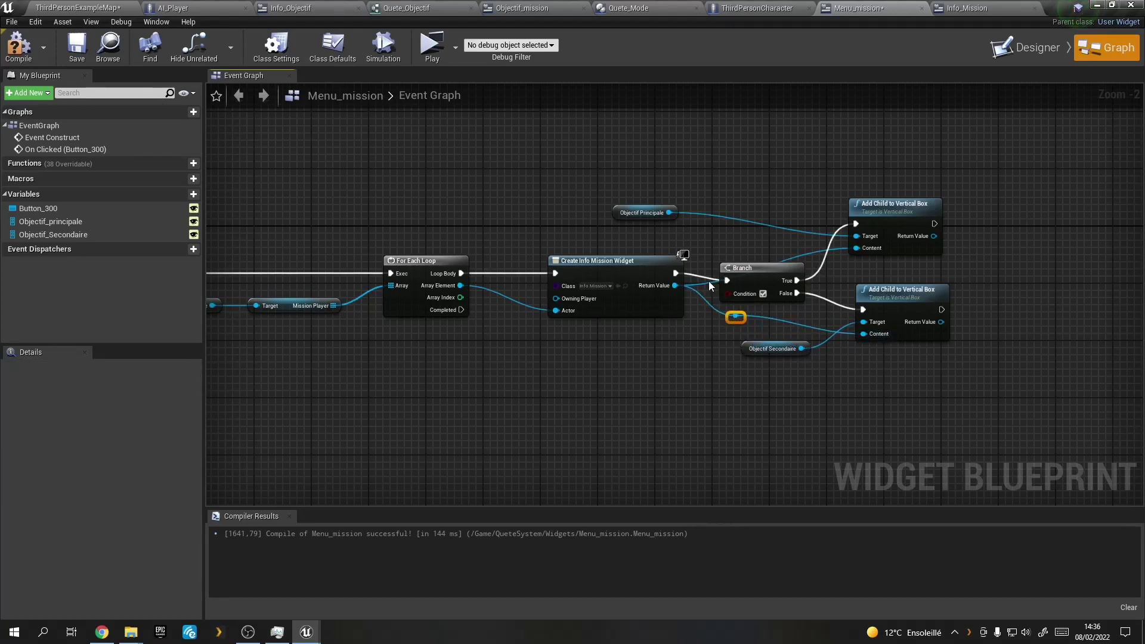
left_click_drag(745, 269, 745, 262)
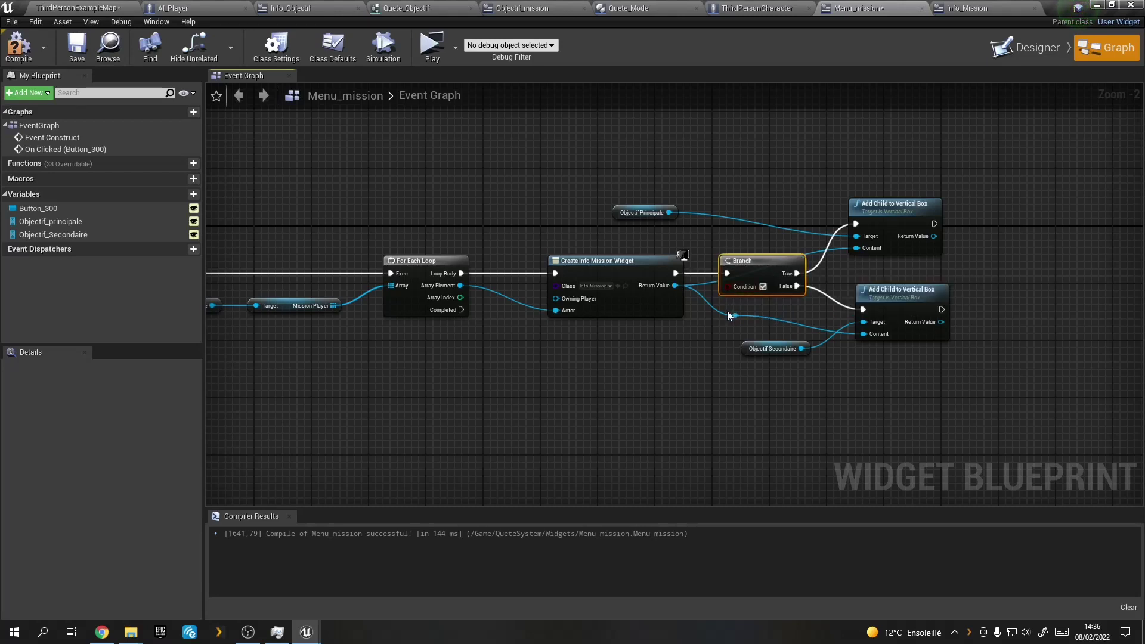
left_click_drag(679, 287, 863, 333)
left_click(736, 316)
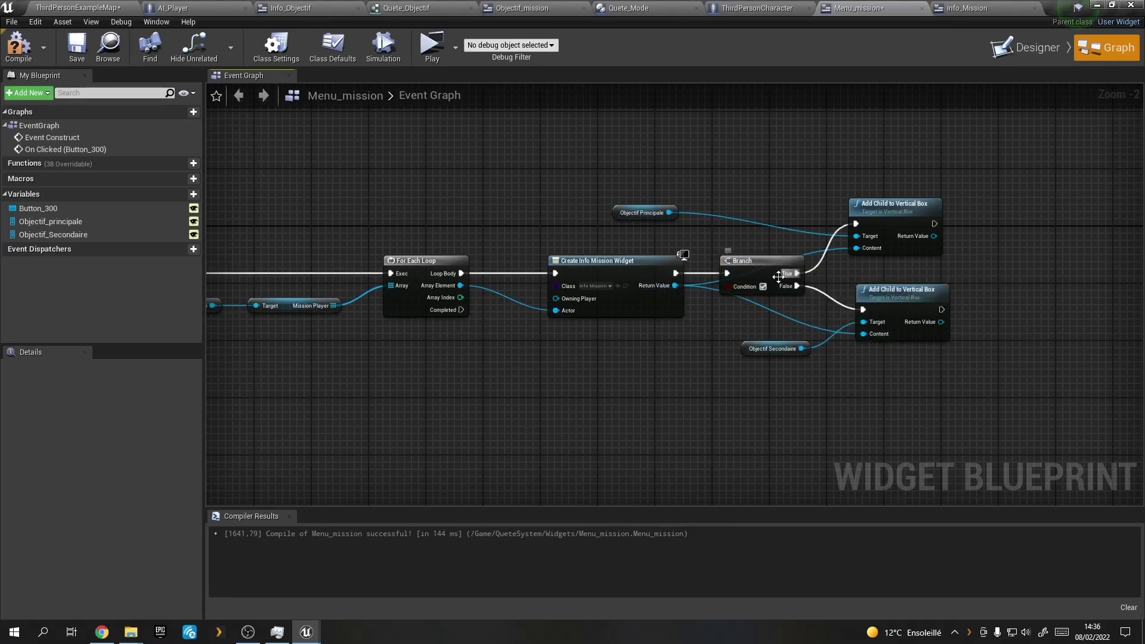
left_click_drag(779, 277, 800, 276)
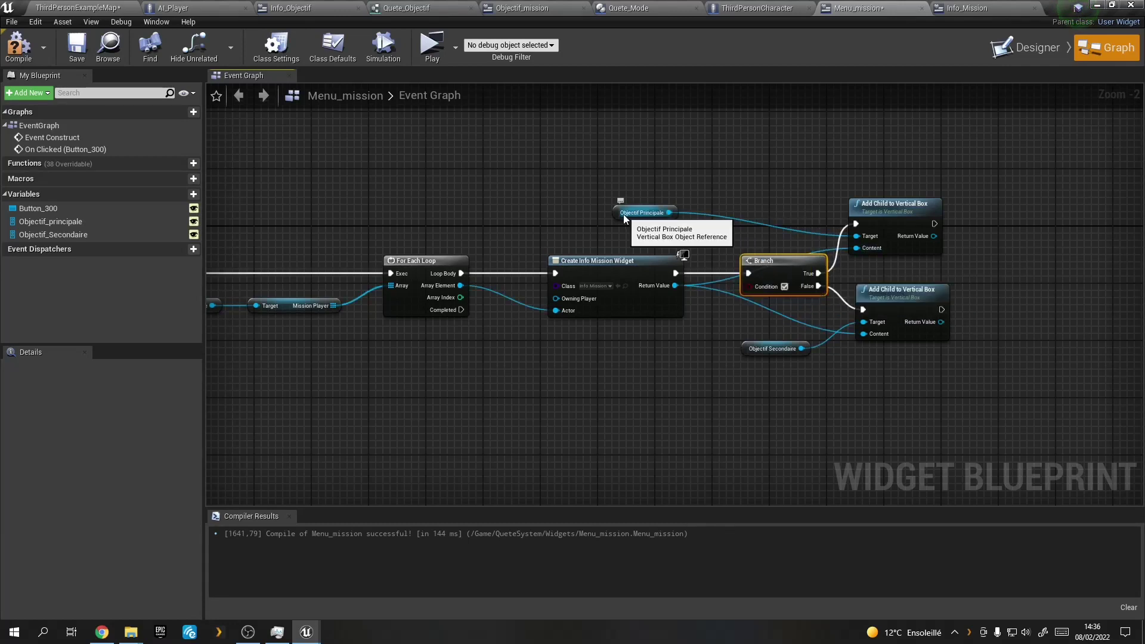
left_click_drag(622, 215, 757, 237)
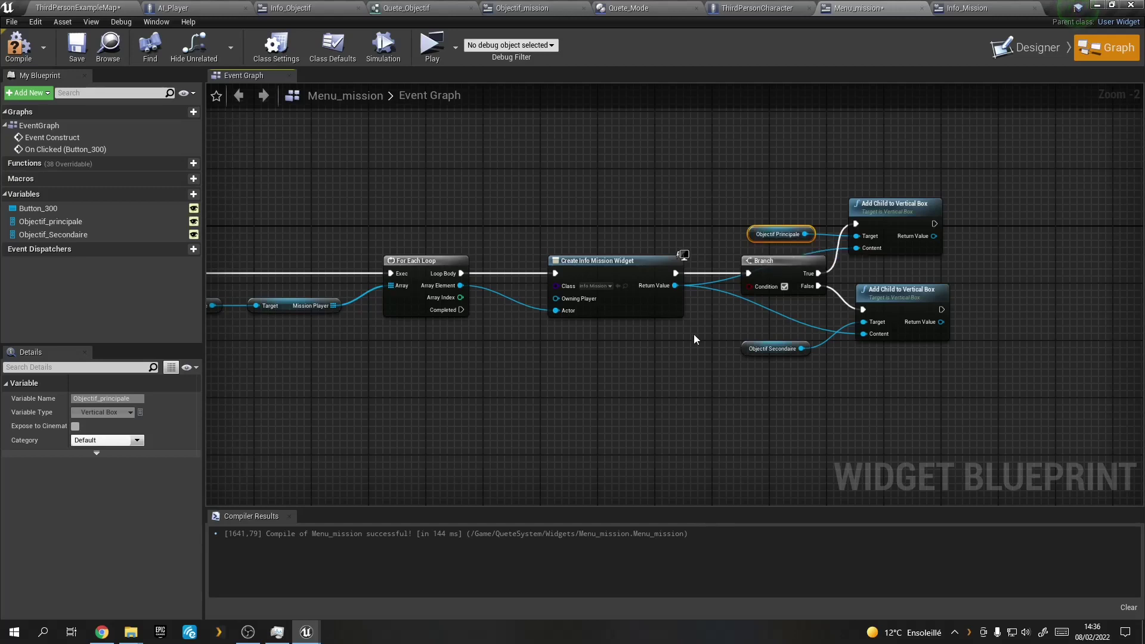
left_click(18, 45)
left_click(76, 45)
left_click_drag(459, 288, 563, 349)
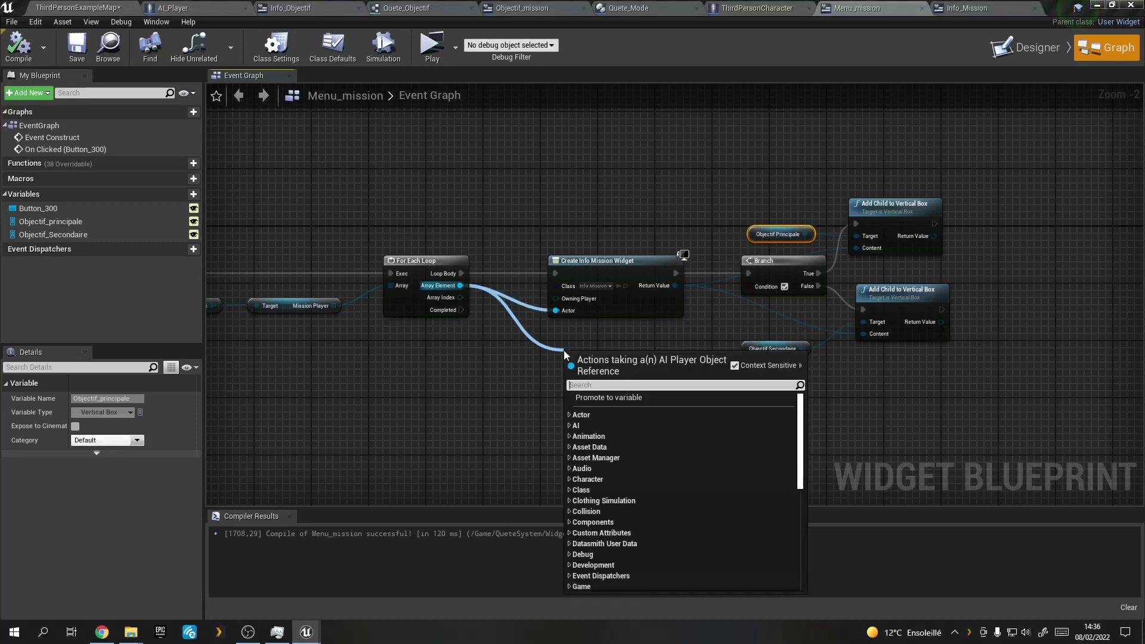
left_click(535, 384)
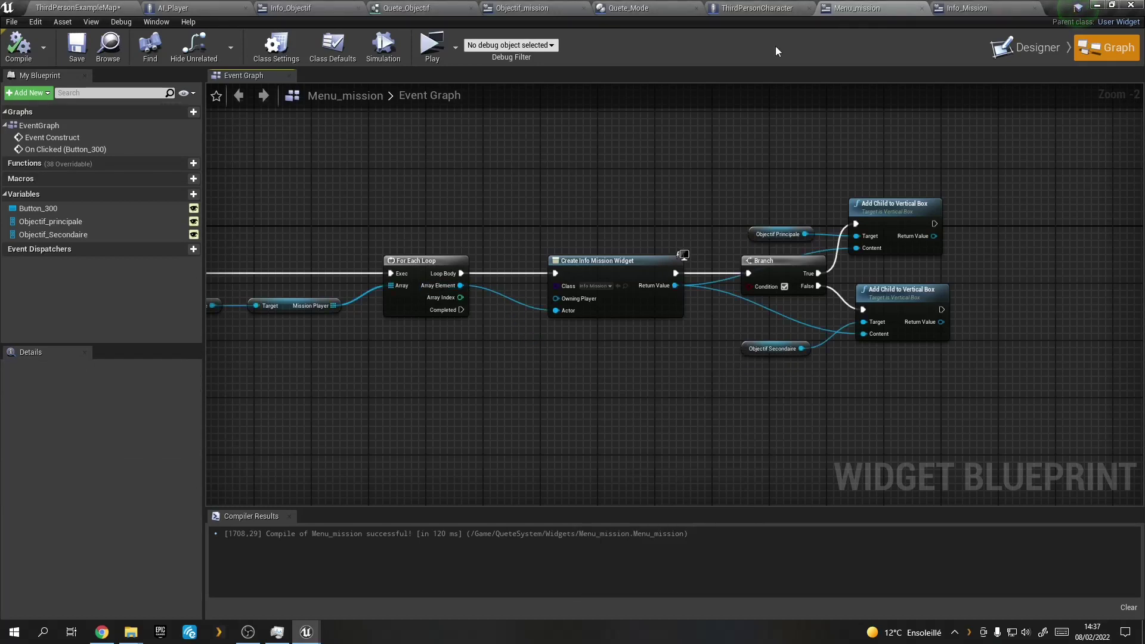
Duplicate Recompence in AI_Player into a Boolean variable Mission_mode and compile.
left_click(179, 8)
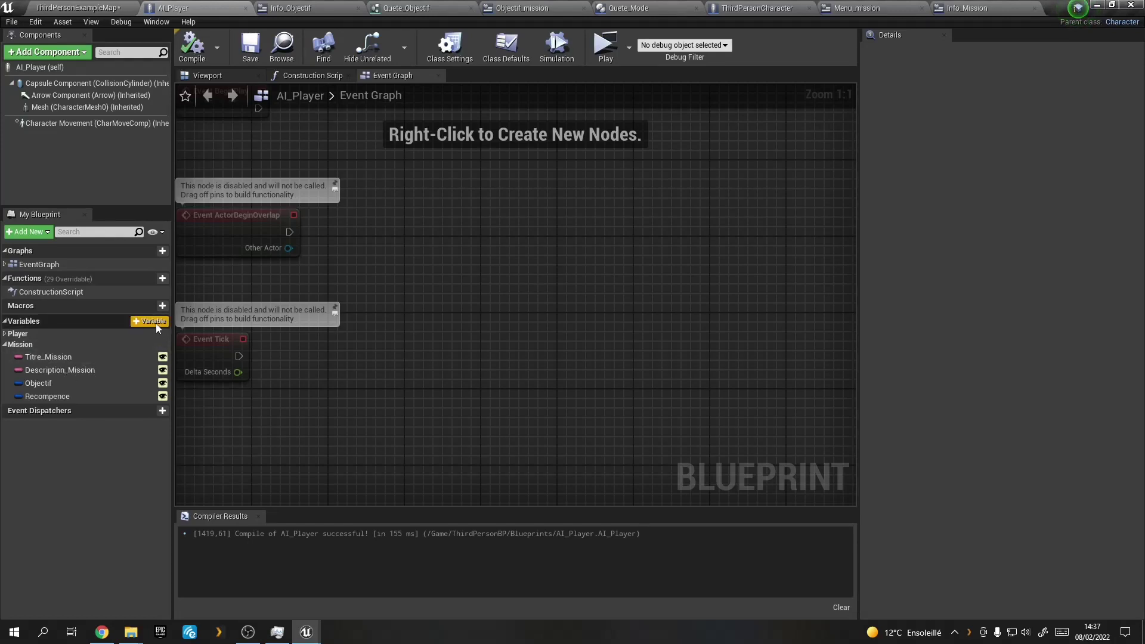
left_click(41, 395)
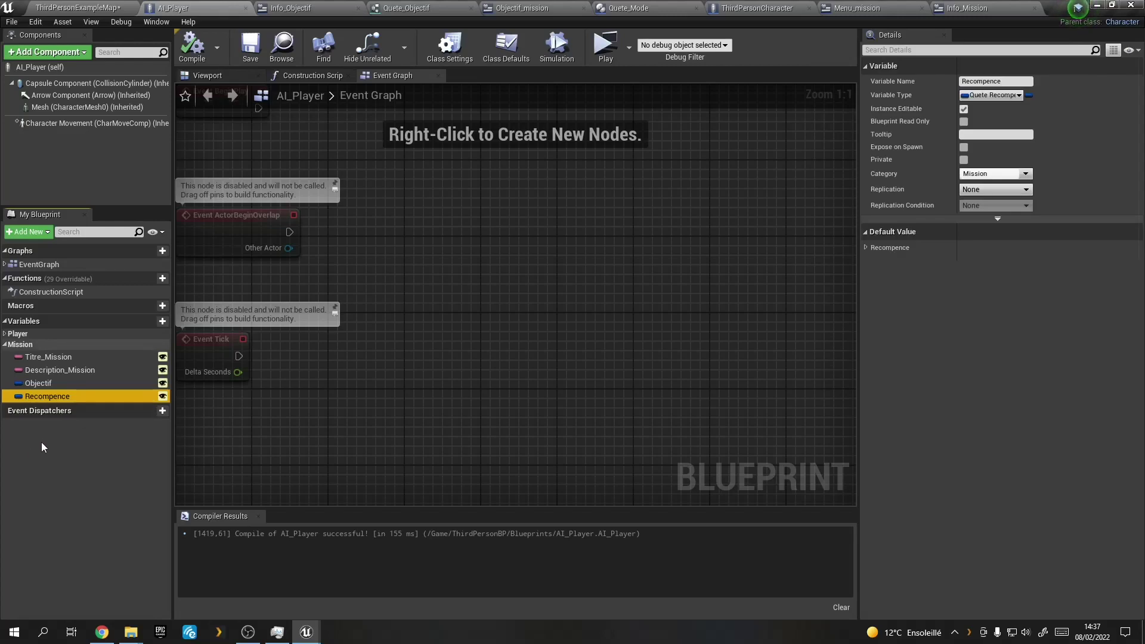
key("ctrl+w")
type("Mission_mode")
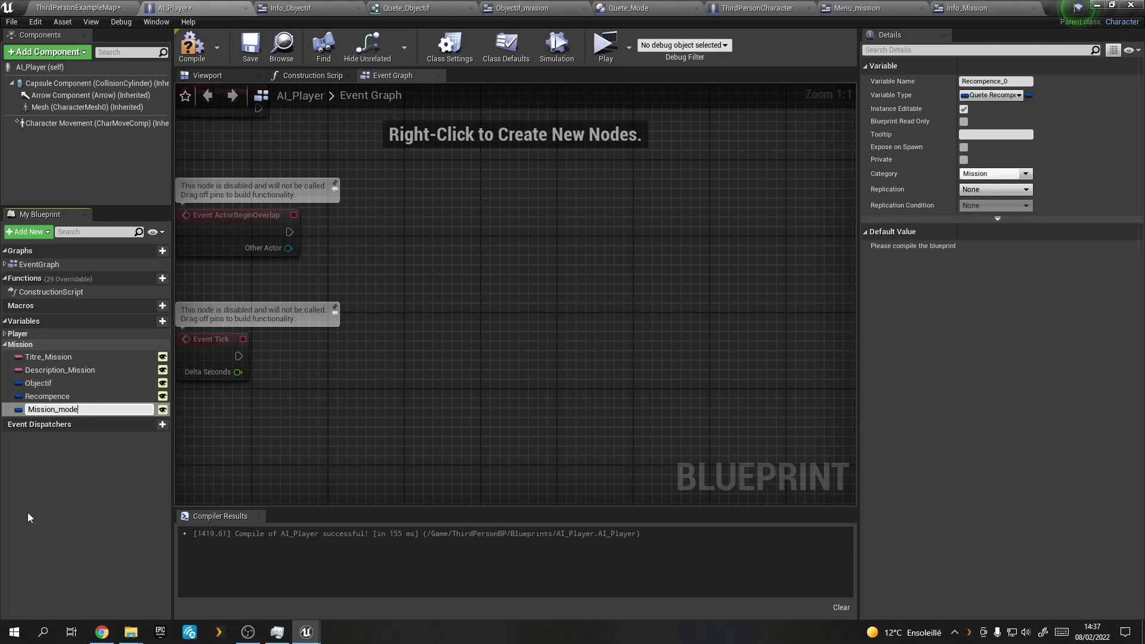
key("Return")
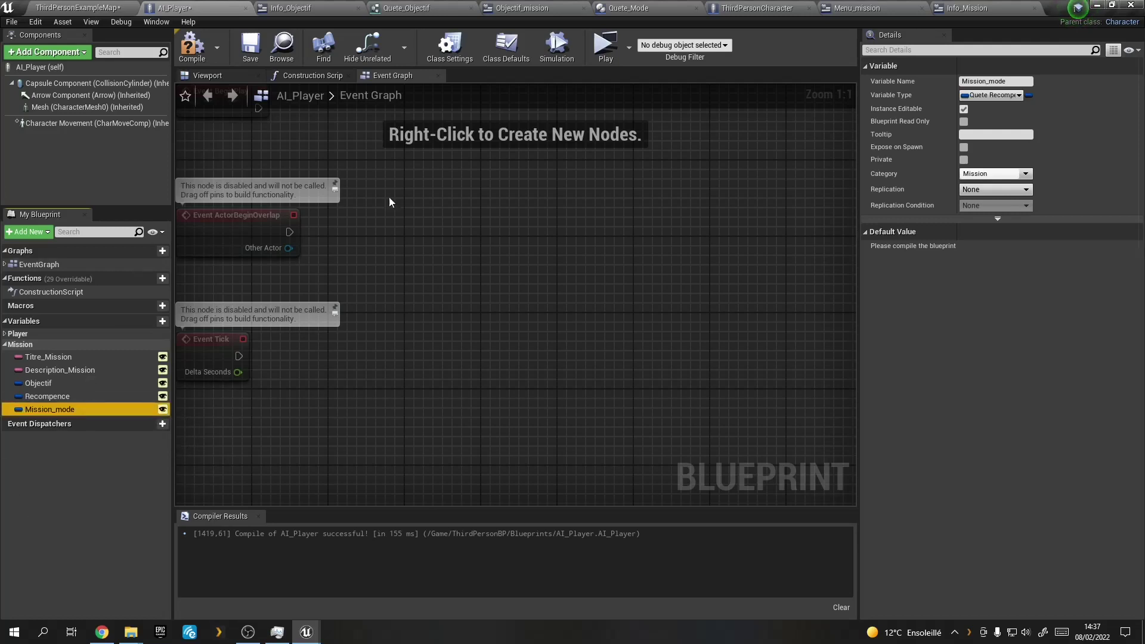
left_click(991, 95)
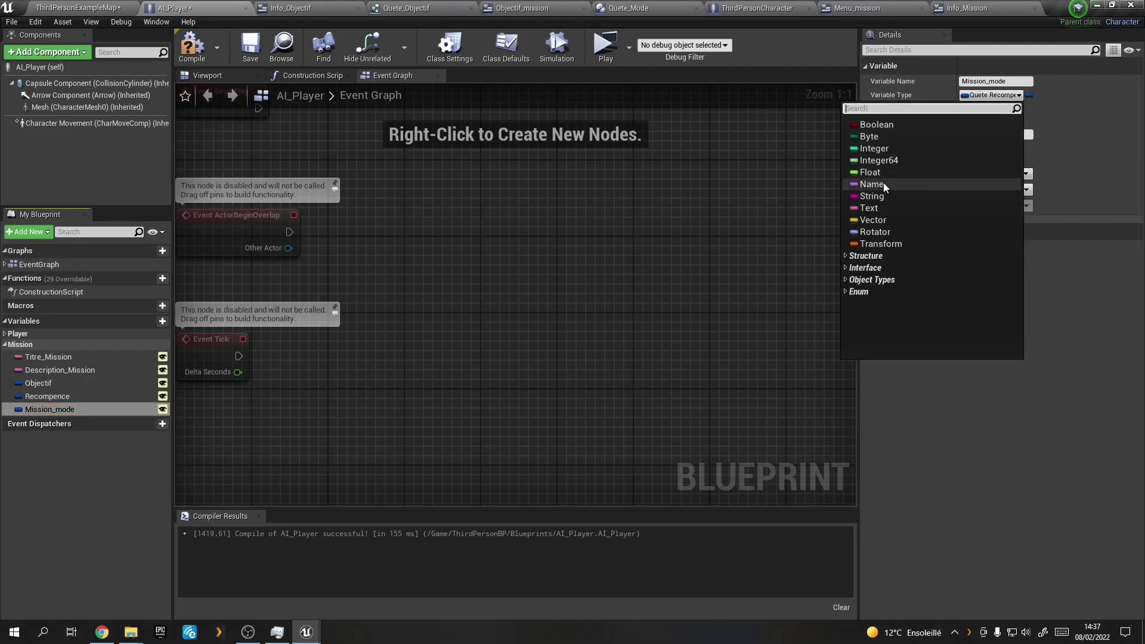
left_click(880, 120)
left_click(192, 48)
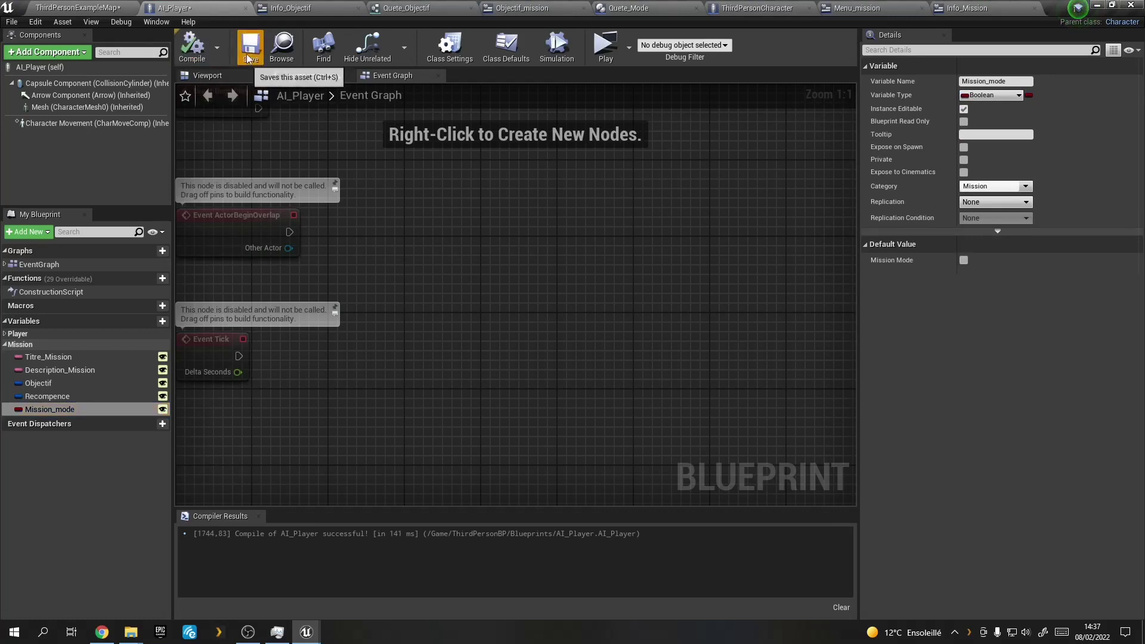
left_click(966, 7)
Wire each Array Element's Get Mission Mode into the Branch Condition, then compile and save Menu_mission.
left_click(859, 7)
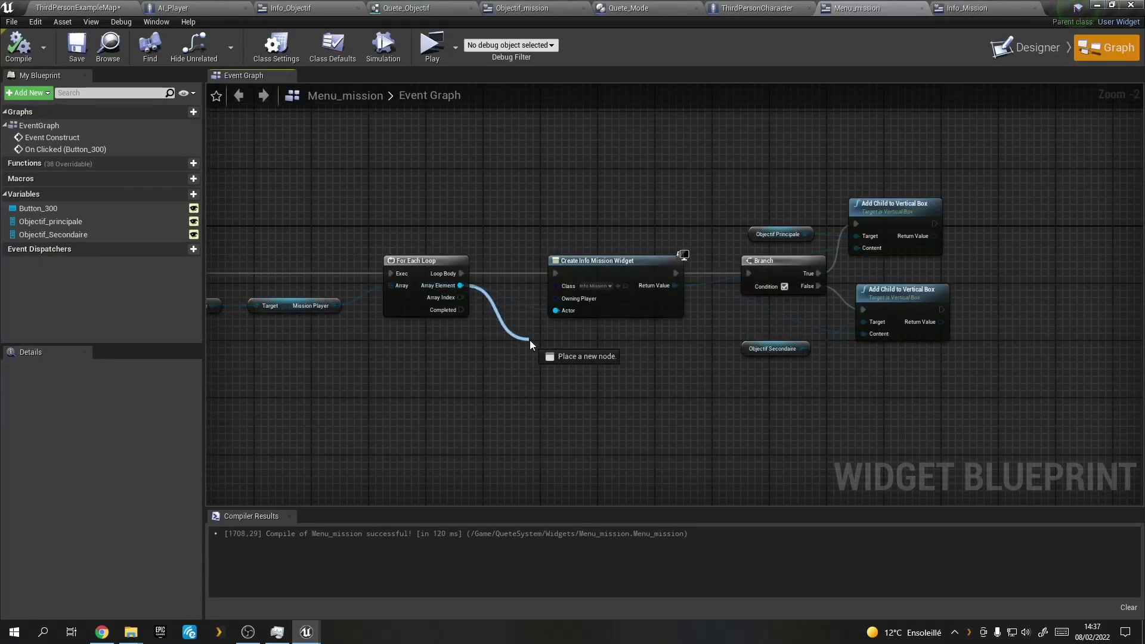
left_click_drag(461, 286, 532, 344)
type("missio")
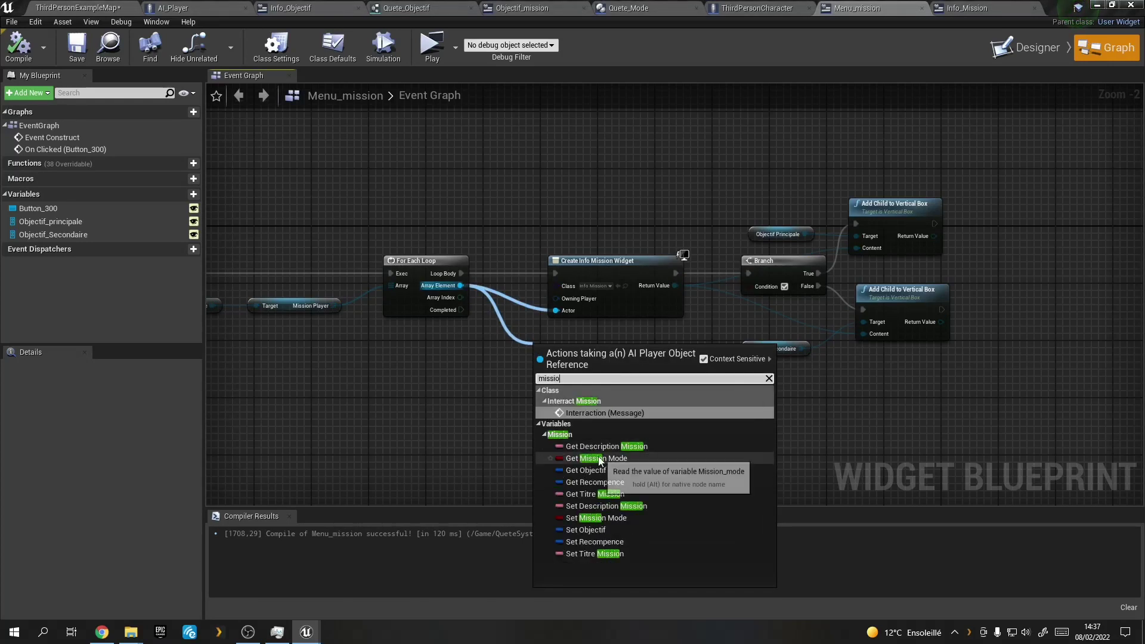
left_click(597, 458)
left_click_drag(619, 349, 750, 286)
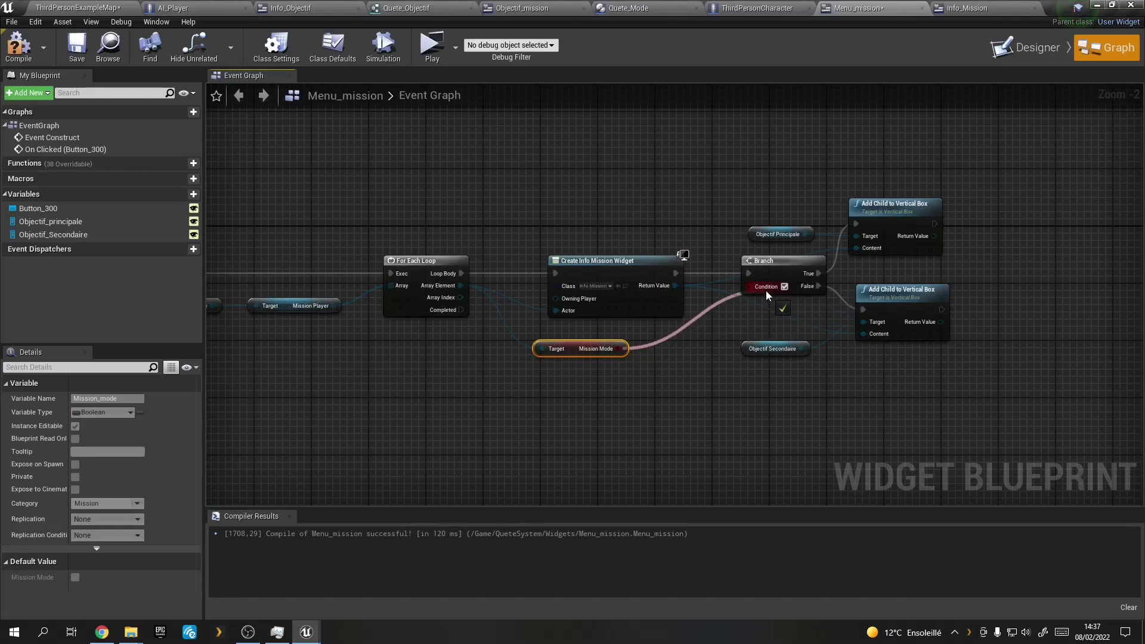
left_click_drag(572, 347, 600, 346)
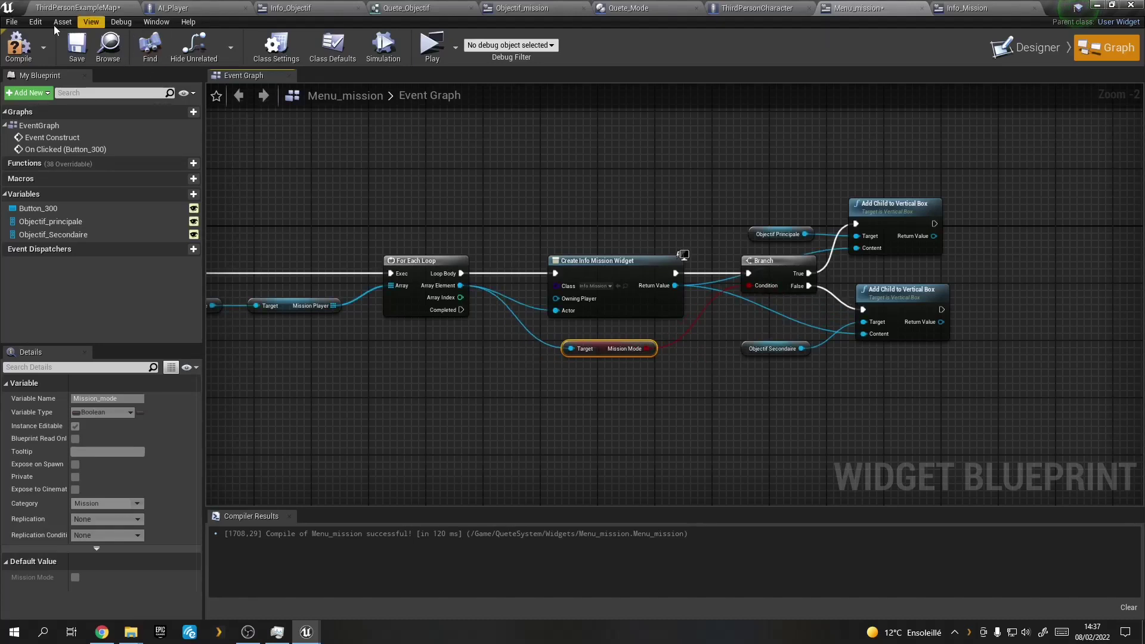
left_click(18, 46)
left_click(85, 53)
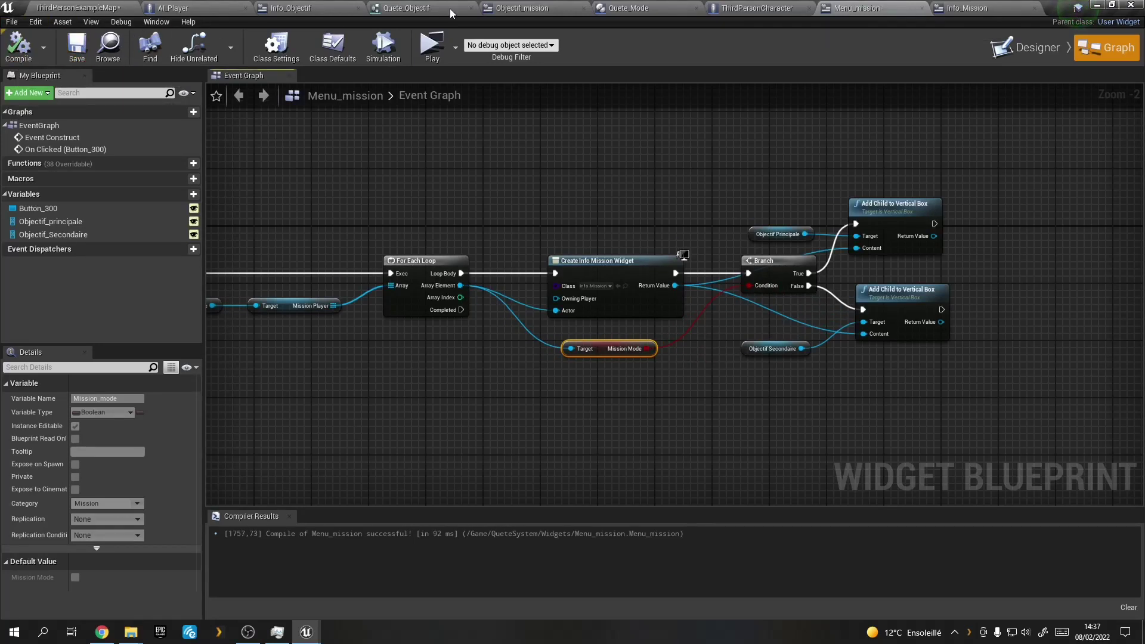
Check AI_Player's Details, then select AI_Player2 in the level and tick its Mission Mode.
left_click(102, 8)
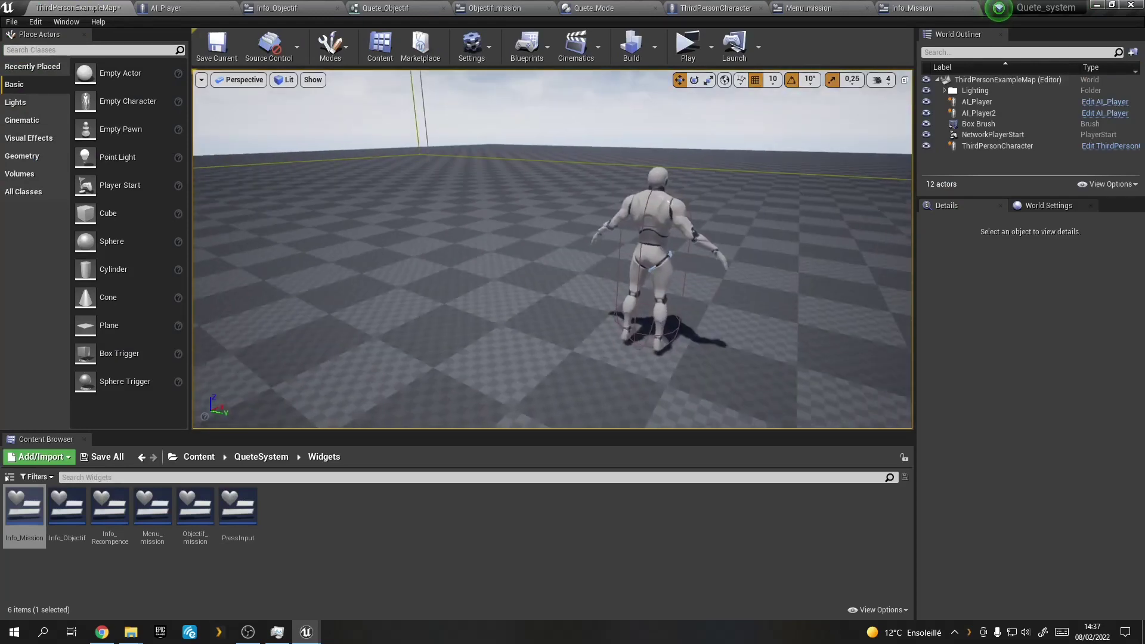
right_click_drag(590, 249, 614, 249)
left_click(620, 257)
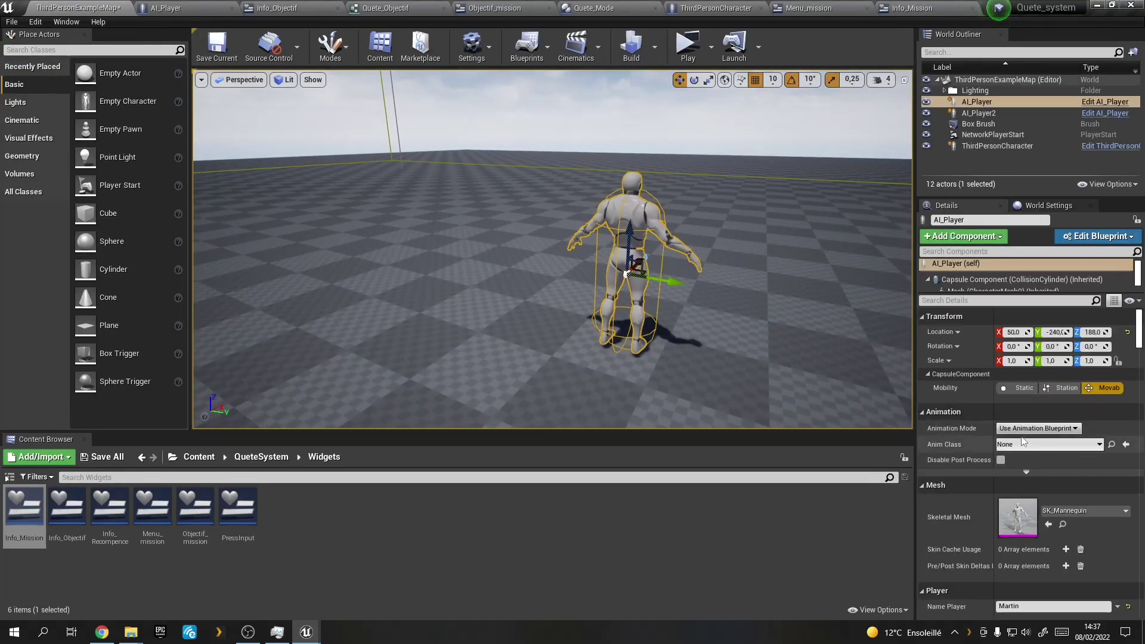
scroll(983, 461, "down", 5)
scroll(983, 460, "down", 5)
scroll(983, 460, "down", 2)
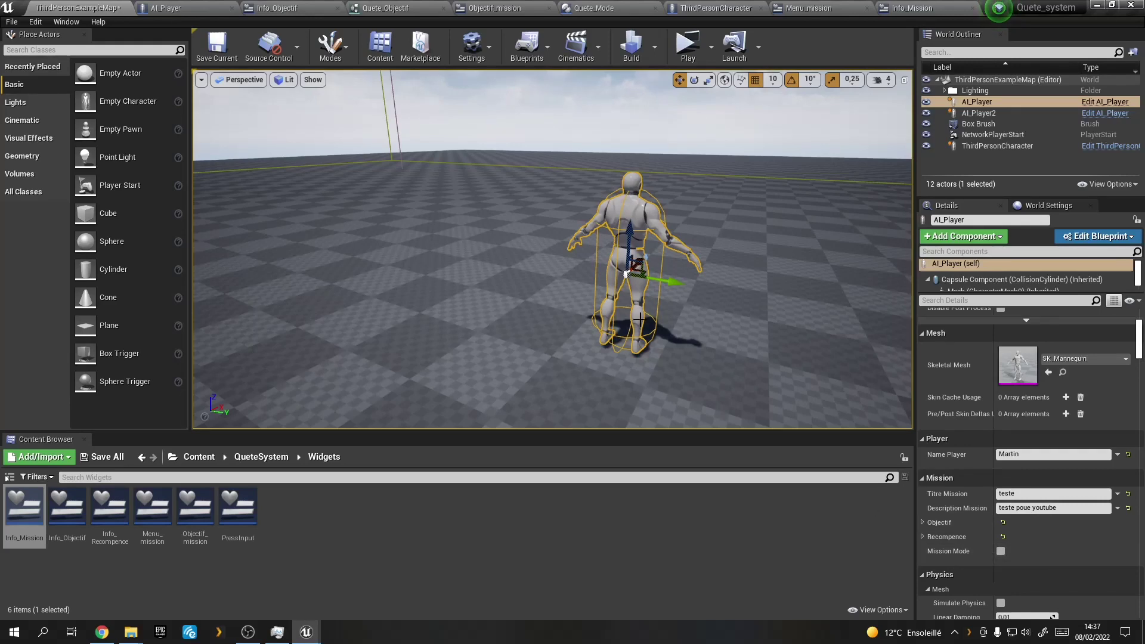
right_click_drag(597, 268, 656, 269)
left_click(752, 221)
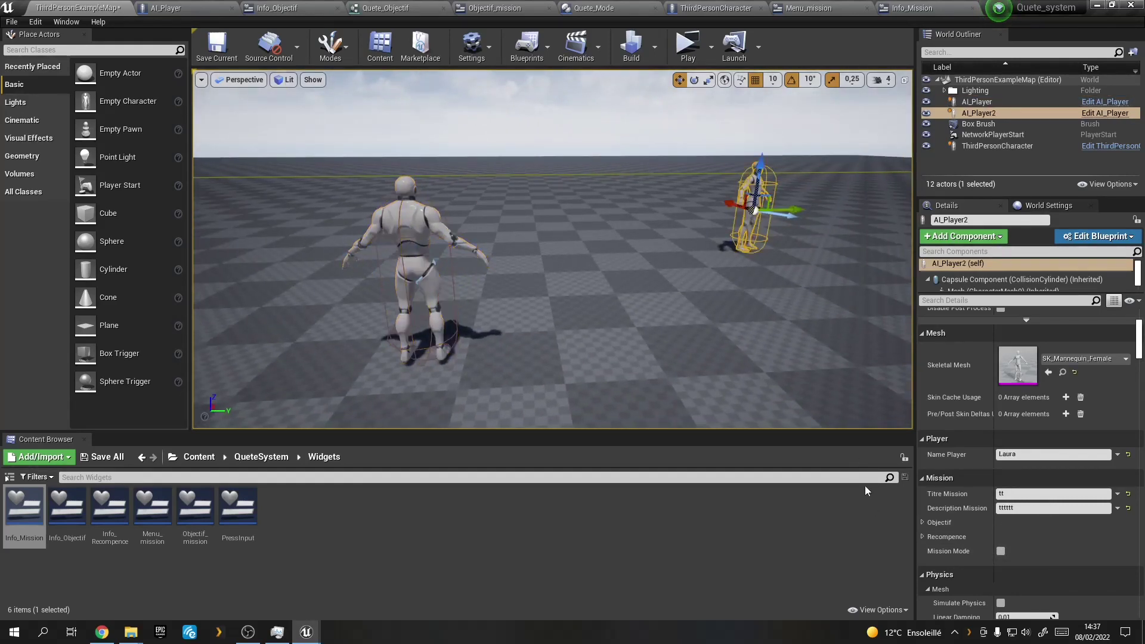
left_click(1001, 551)
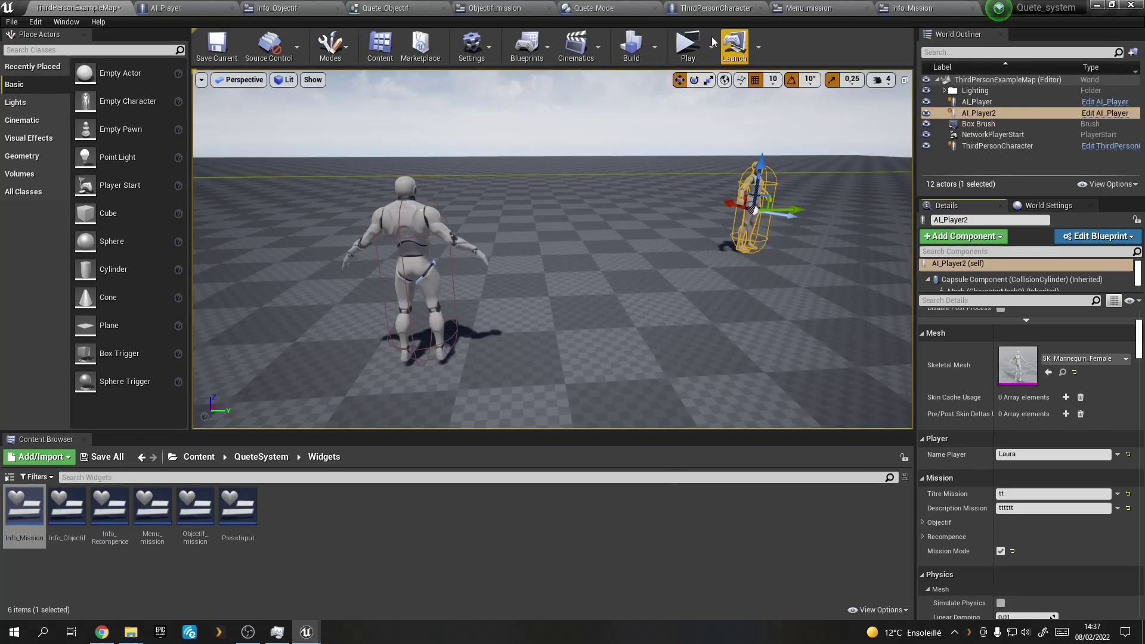
Play standalone, accept the first NPC's quest, and check it in the quest journal.
left_click(689, 46)
key("w")
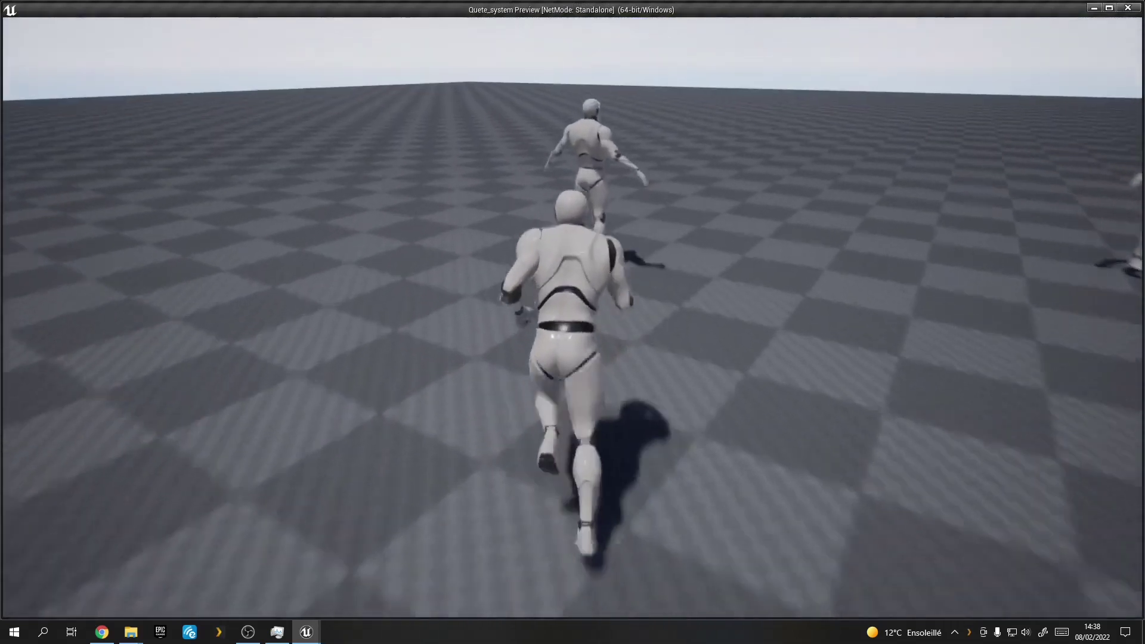
key("e")
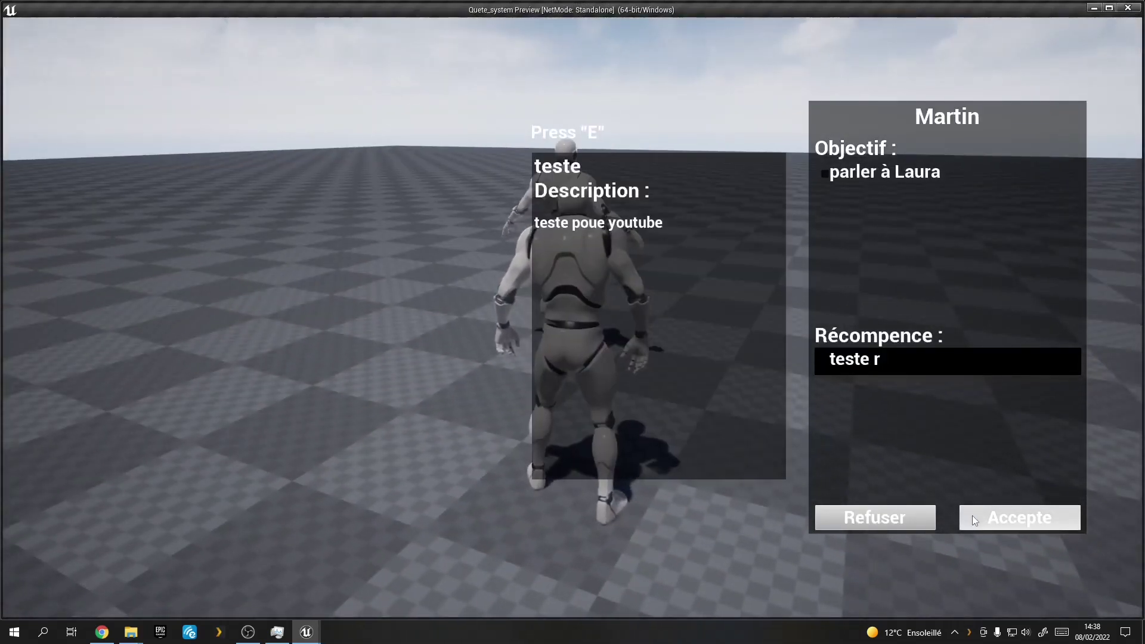
left_click(973, 516)
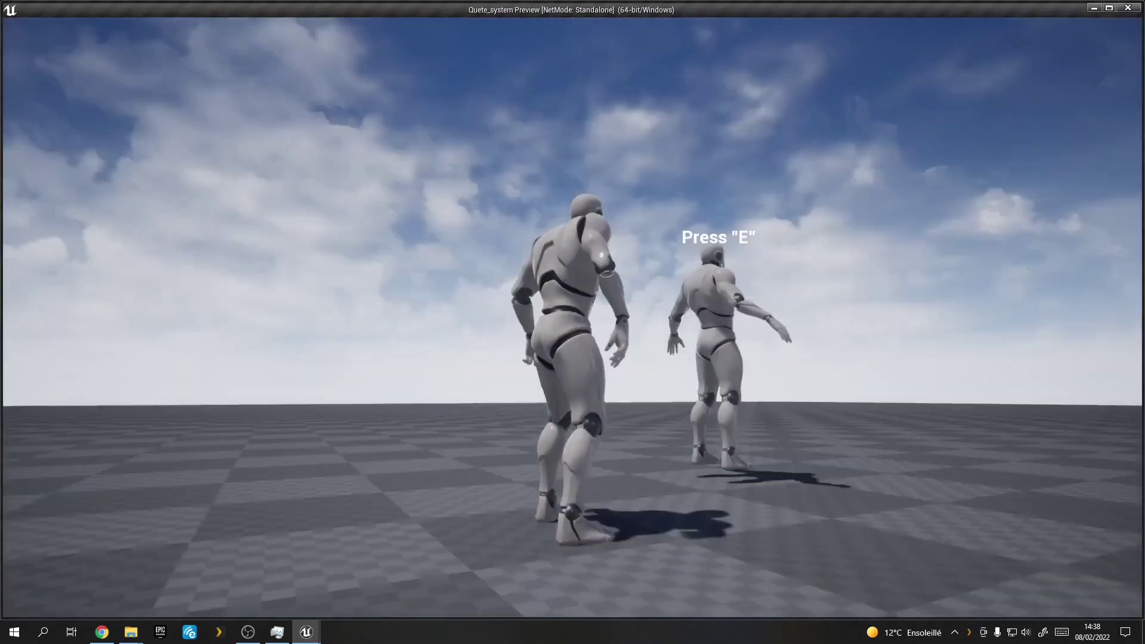
key("j")
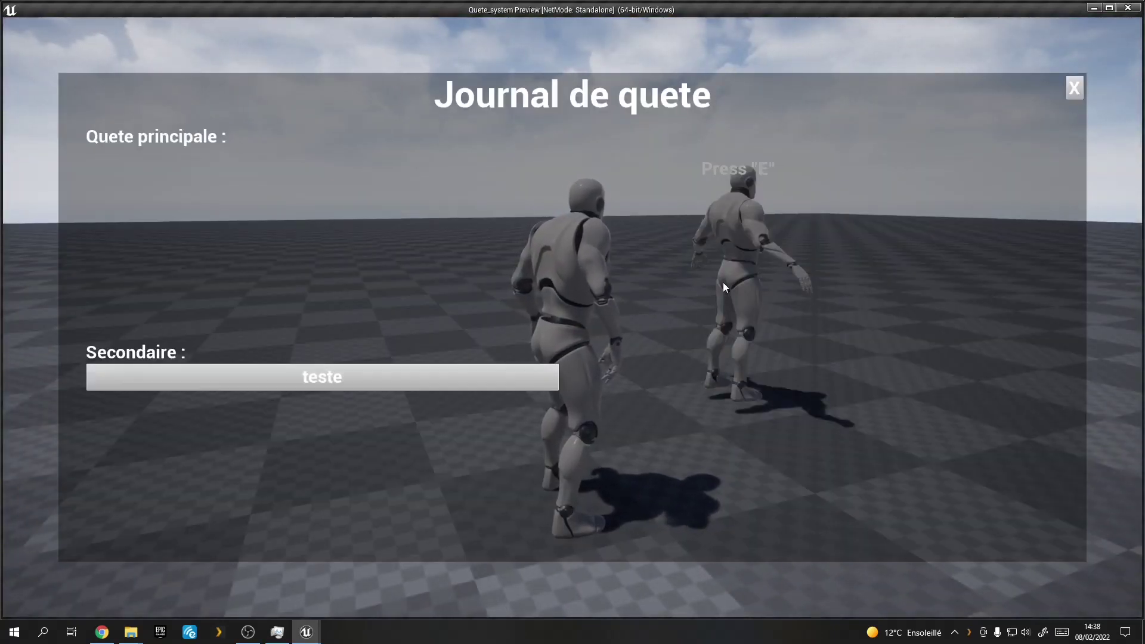
left_click(1074, 87)
Accept the second NPC's quest, confirm both quests in the journal, and quit the preview.
key("w")
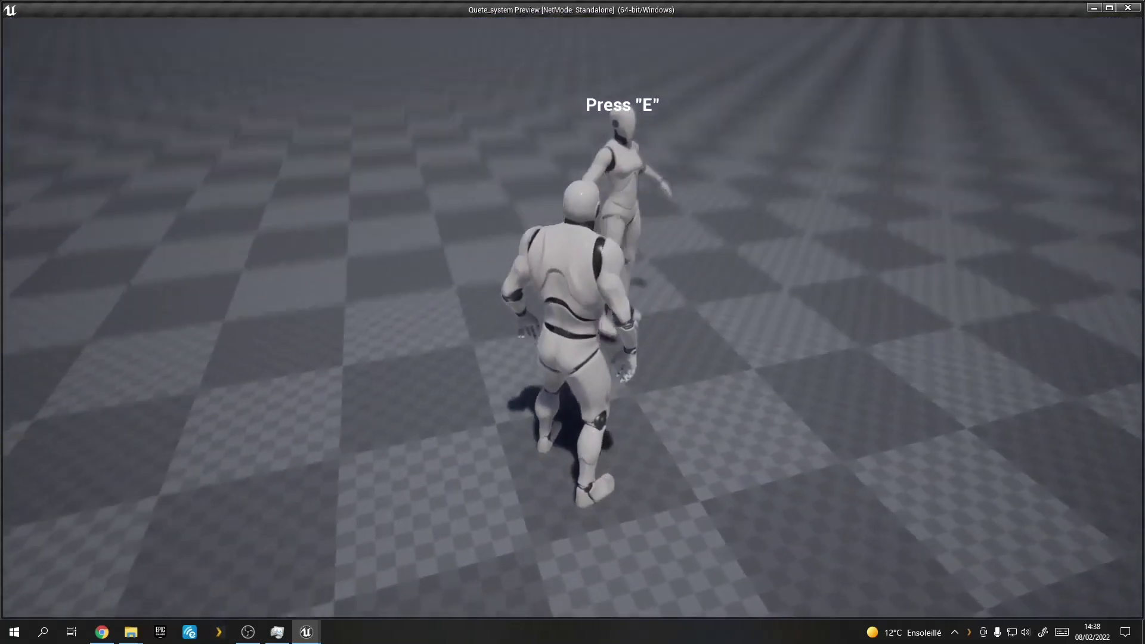
key("e")
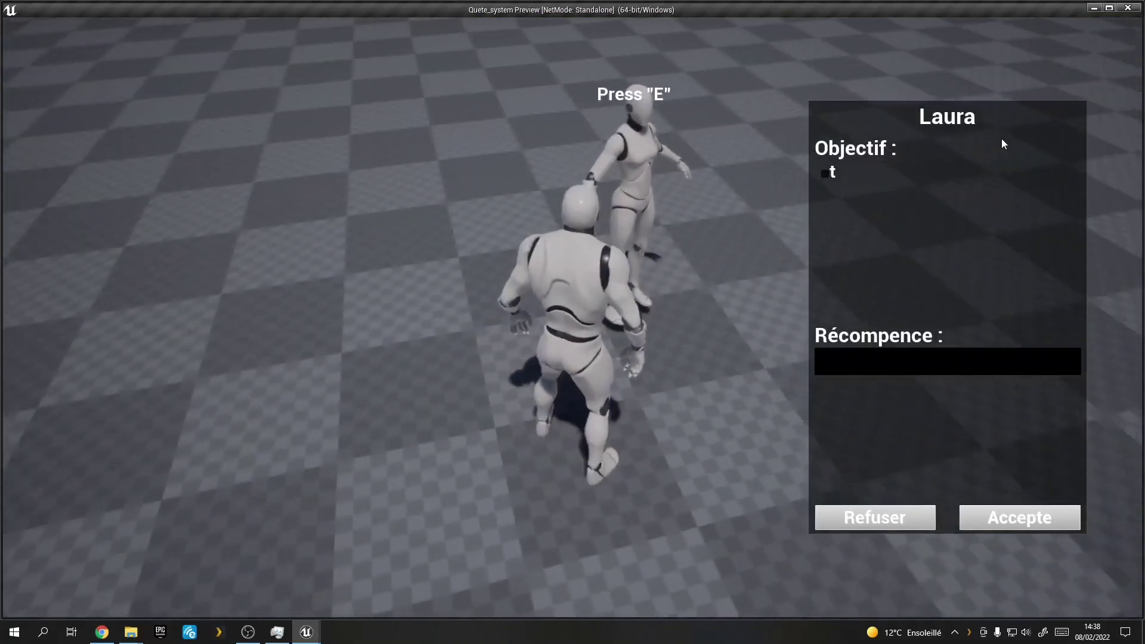
left_click(1010, 504)
key("j")
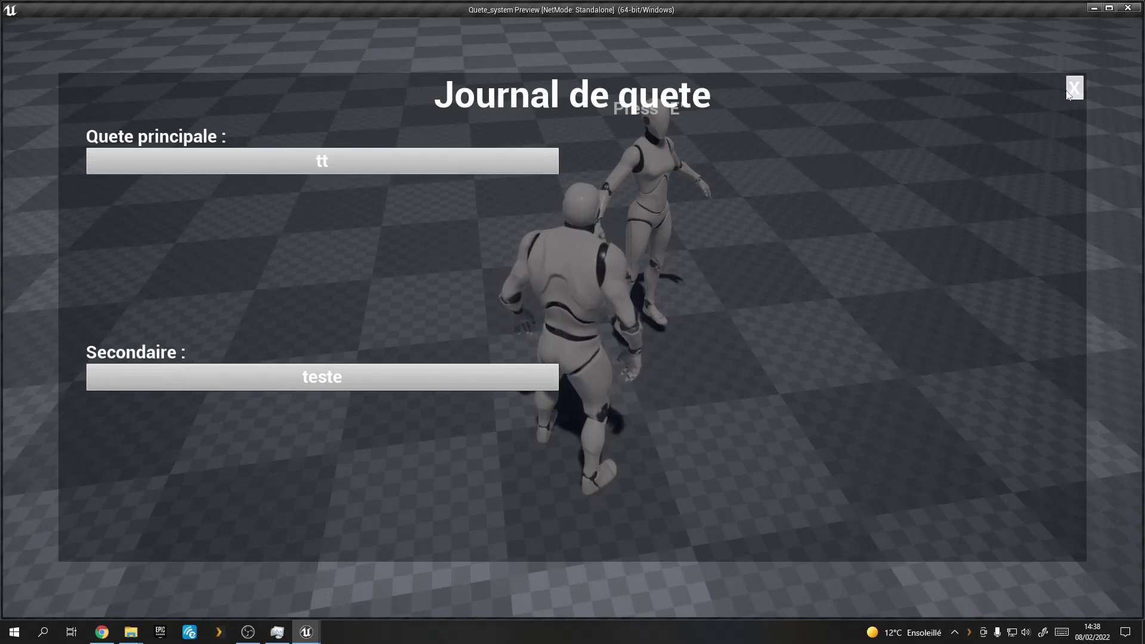
key("Escape")
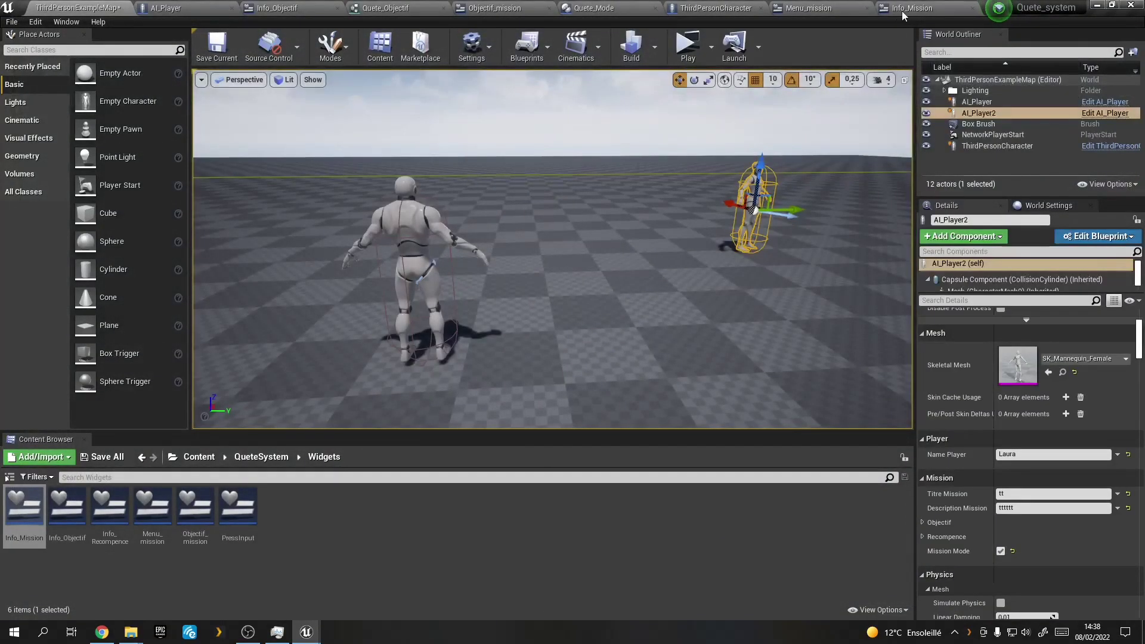
Look through the Info_Mission, Objectif_mission and AI_Player tabs, then return to Menu_mission.
left_click(908, 8)
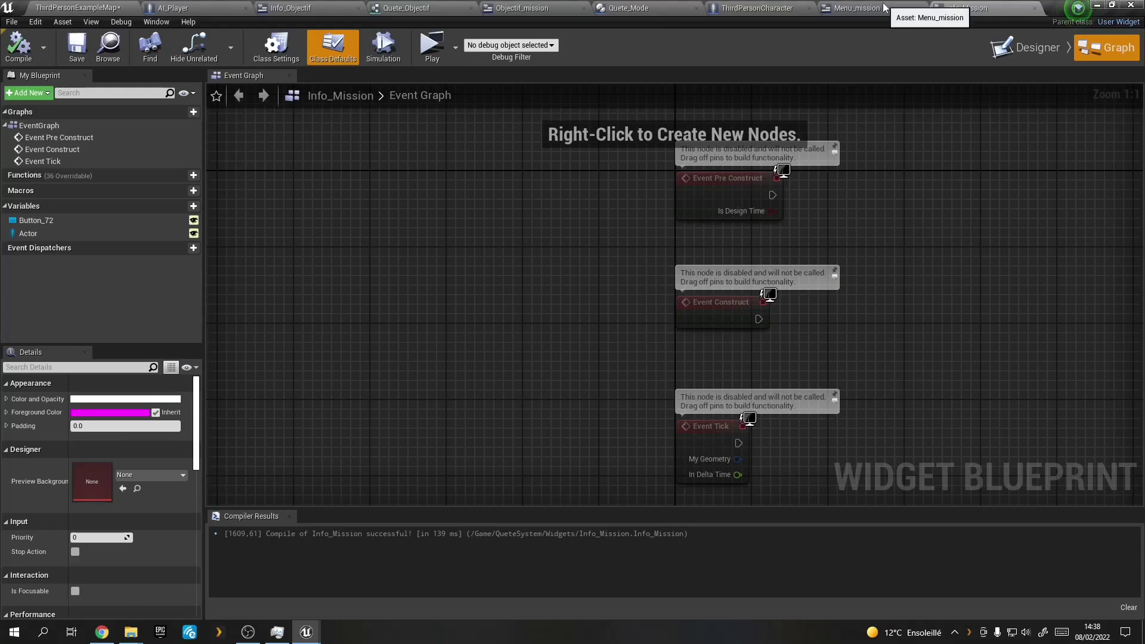
left_click(859, 8)
left_click(404, 10)
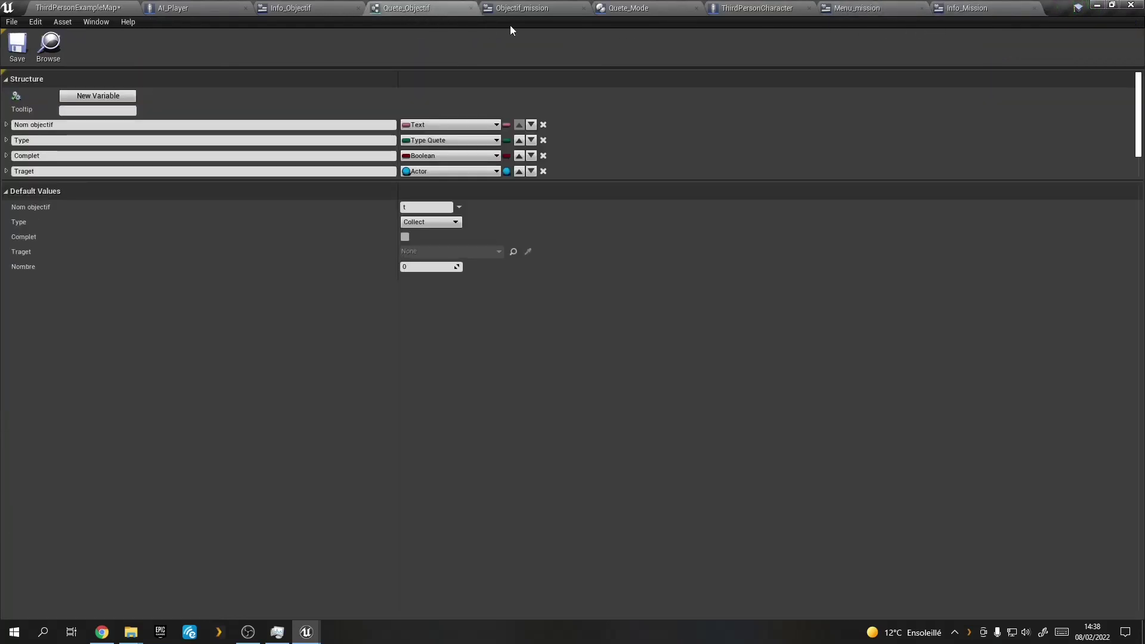
left_click(514, 9)
left_click(224, 9)
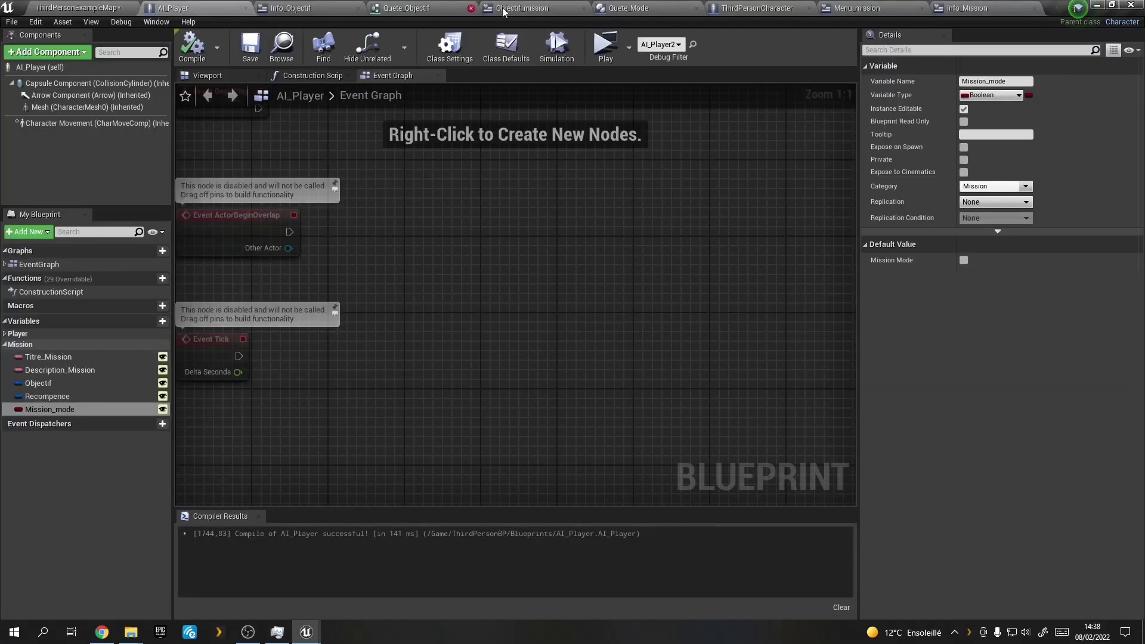
left_click(857, 8)
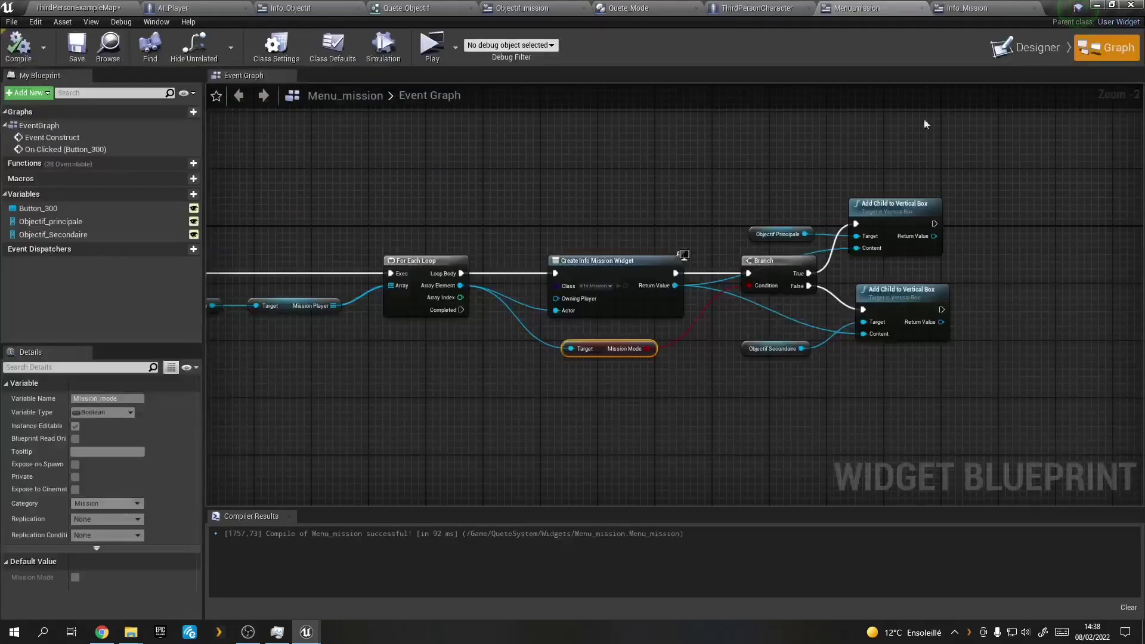
In Menu_mission's Designer, set the Left padding to -20 and recompile.
left_click(1008, 57)
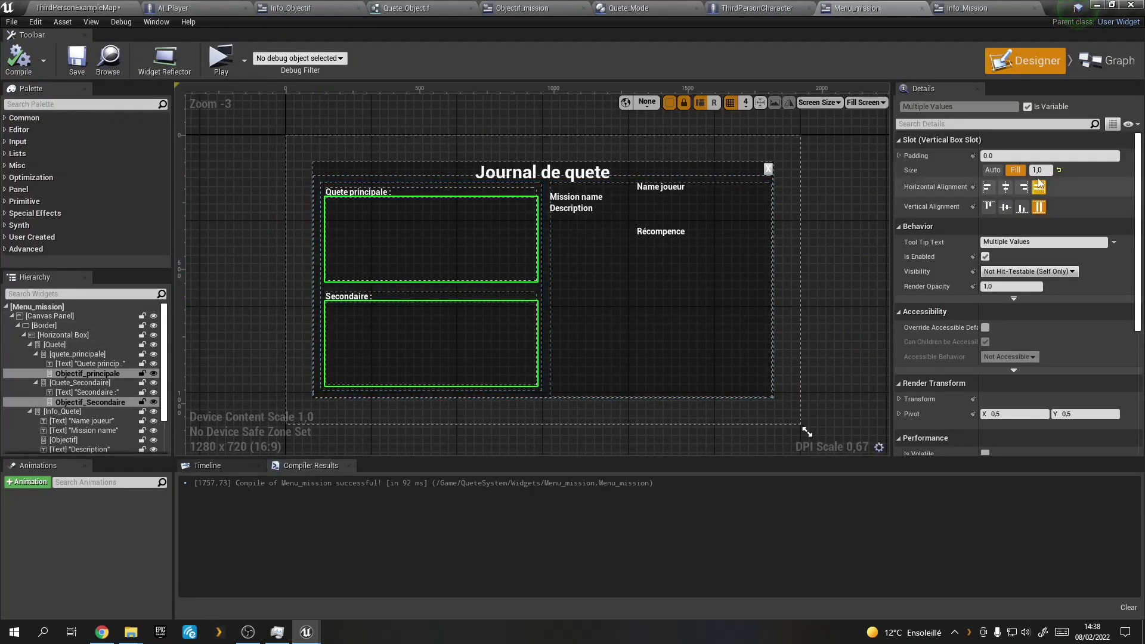
left_click(899, 155)
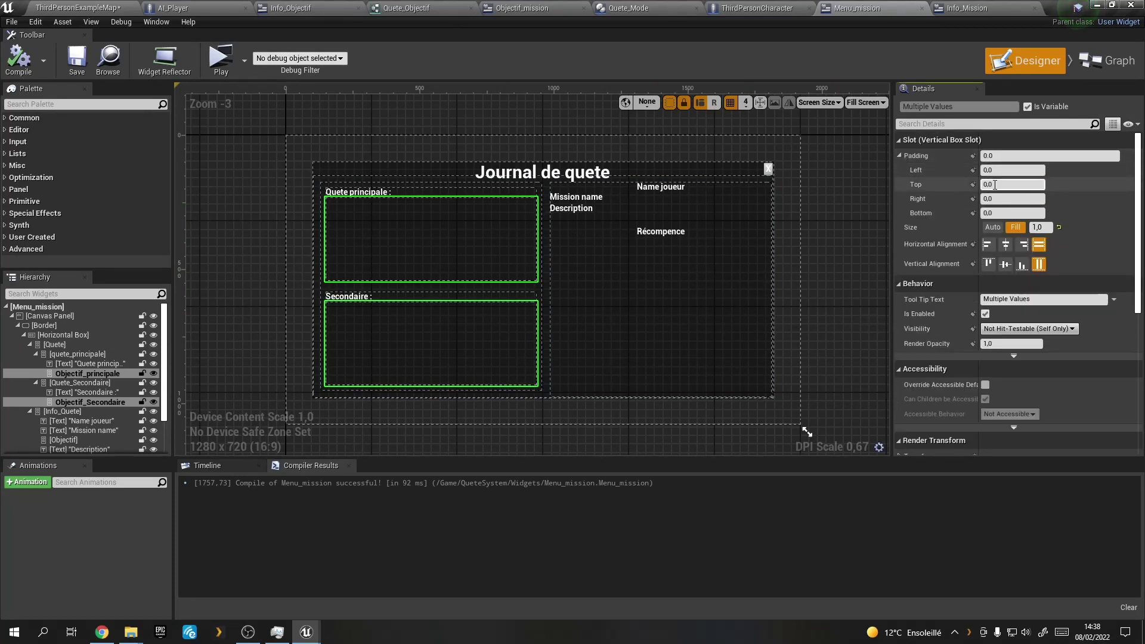
double_click(999, 170)
type("-20")
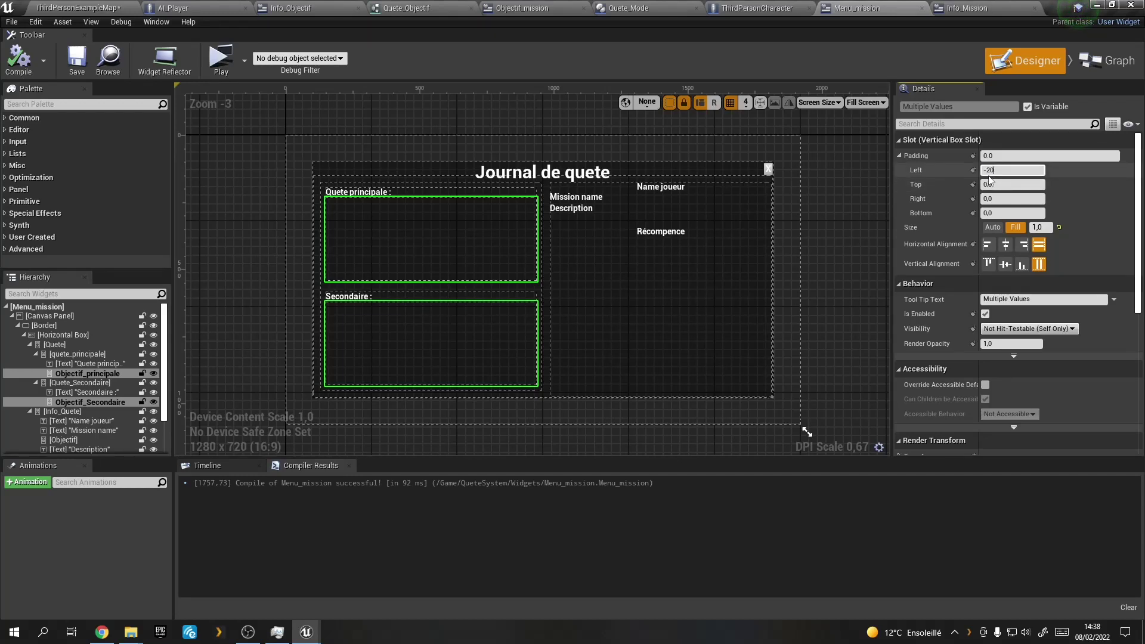
key("Return")
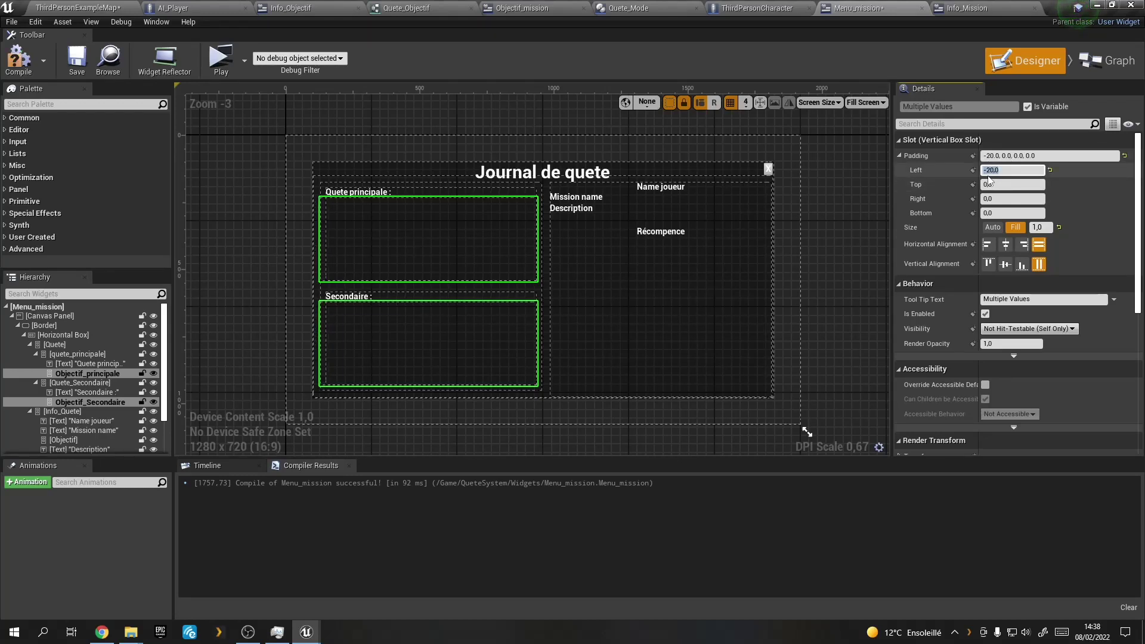
left_click(16, 64)
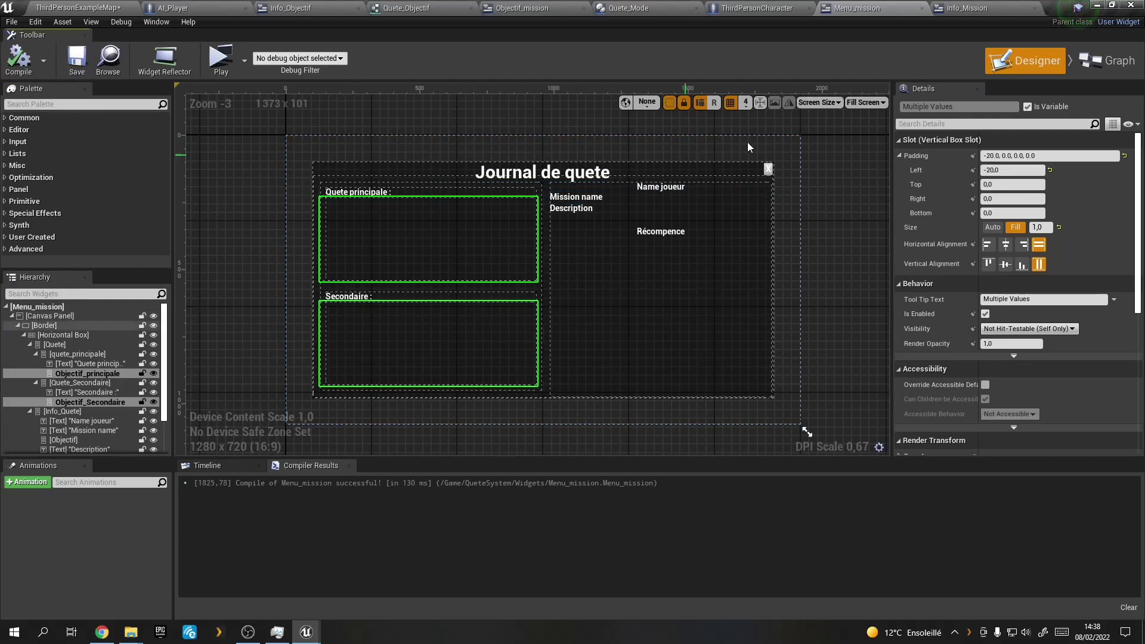
Inspect the widget creation and Branch nodes in Menu_mission's Event Graph.
left_click(1107, 60)
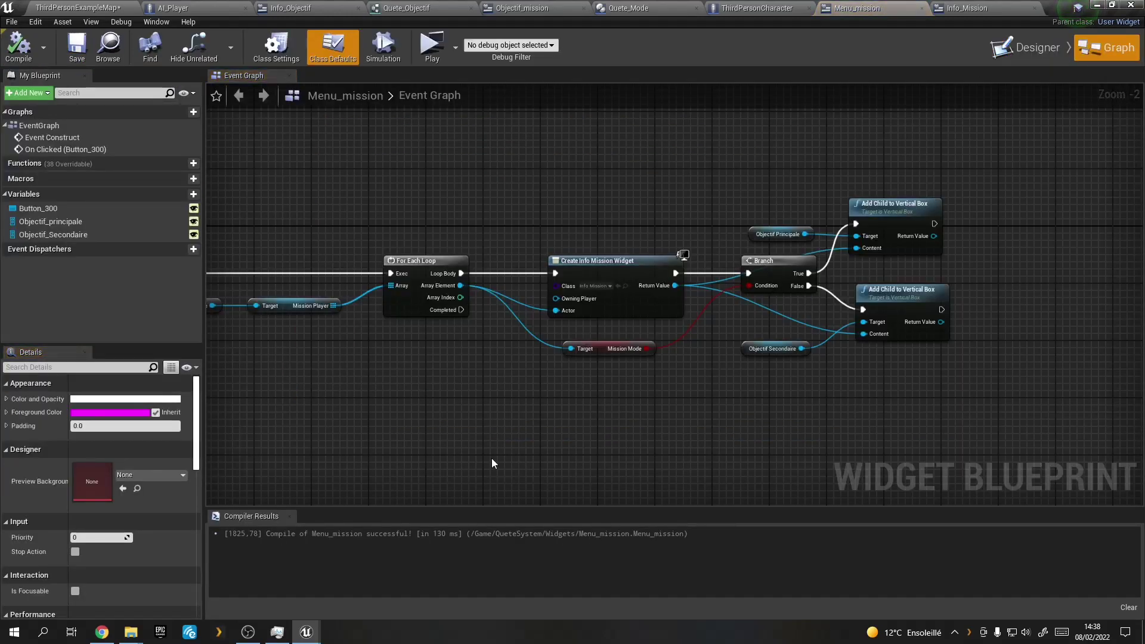
right_click_drag(491, 459, 460, 410)
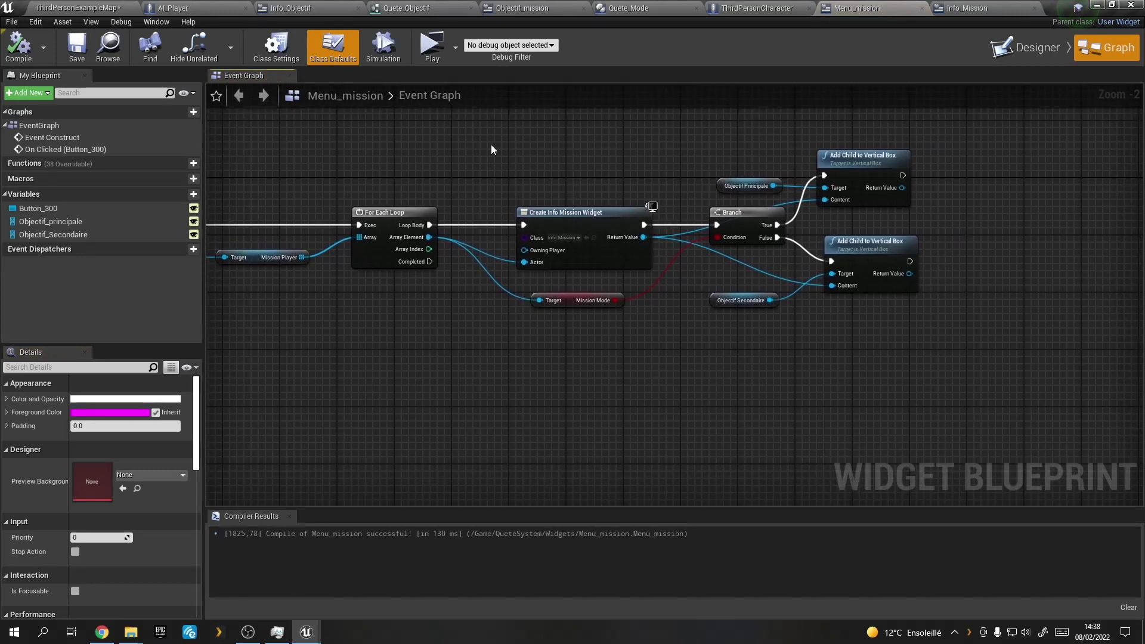
left_click_drag(524, 134, 905, 363)
left_click_drag(546, 131, 860, 335)
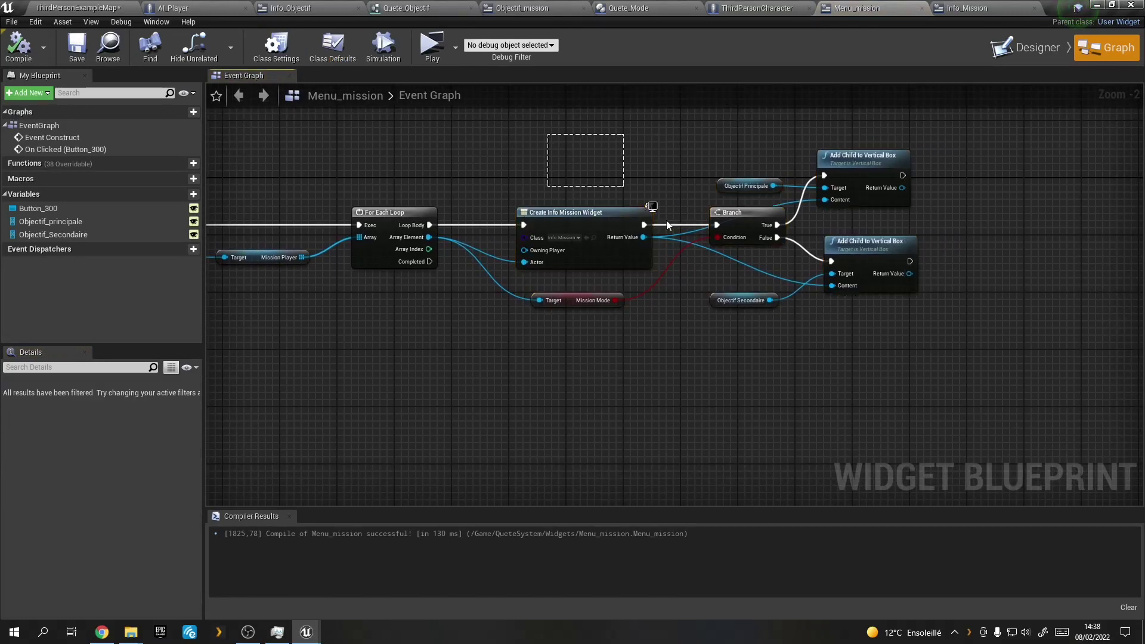
Open Info_Mission's Designer and bring its Text Block button into view.
left_click(959, 8)
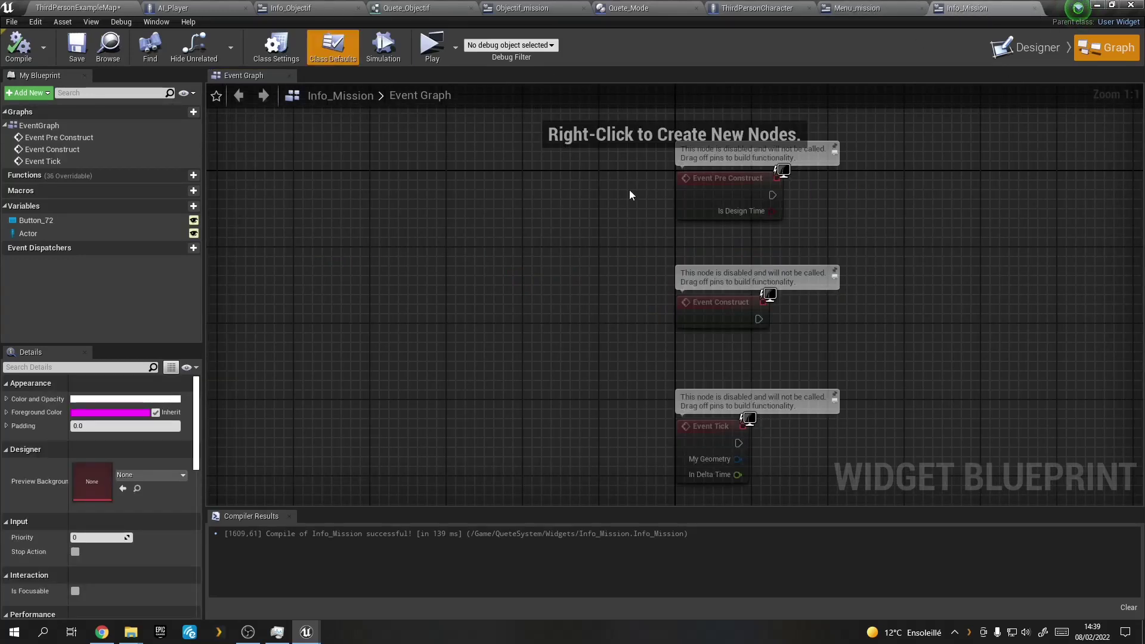
left_click(878, 3)
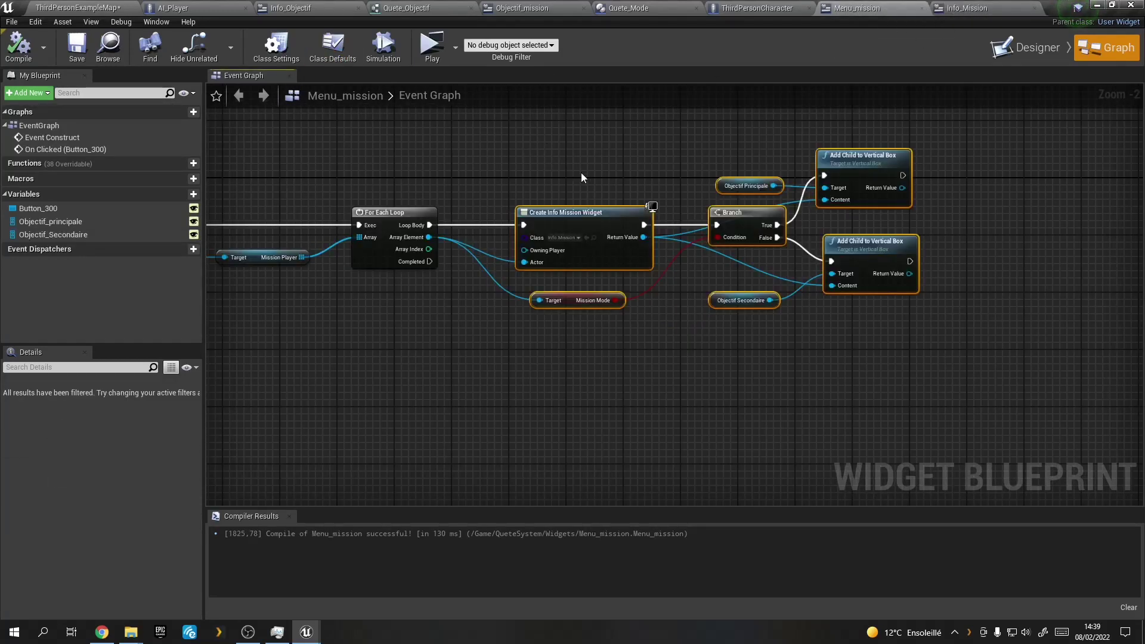
left_click(1032, 47)
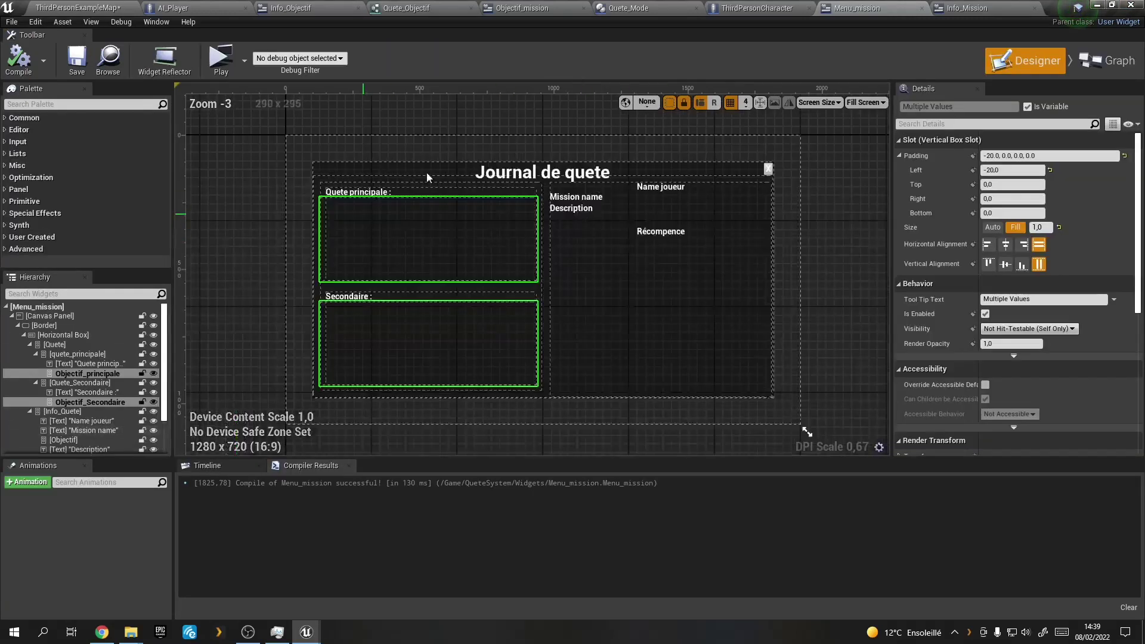
left_click(980, 9)
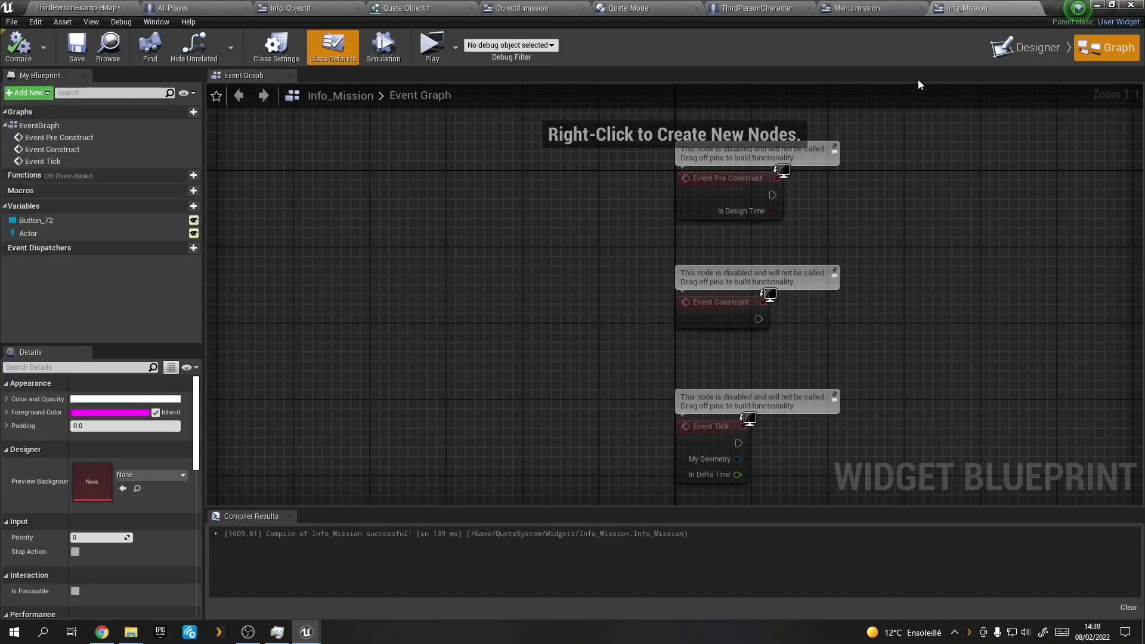
left_click(1026, 48)
right_click_drag(699, 254, 514, 127)
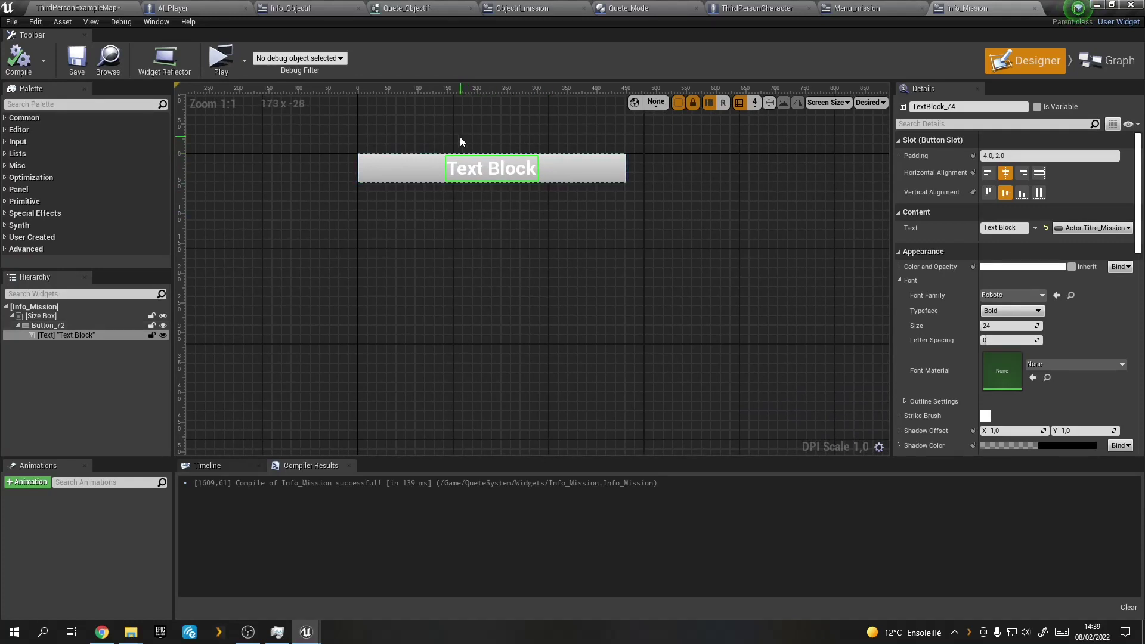
Wrap Button_72 in a Border from its hierarchy context menu.
left_click(16, 326)
left_click(24, 105)
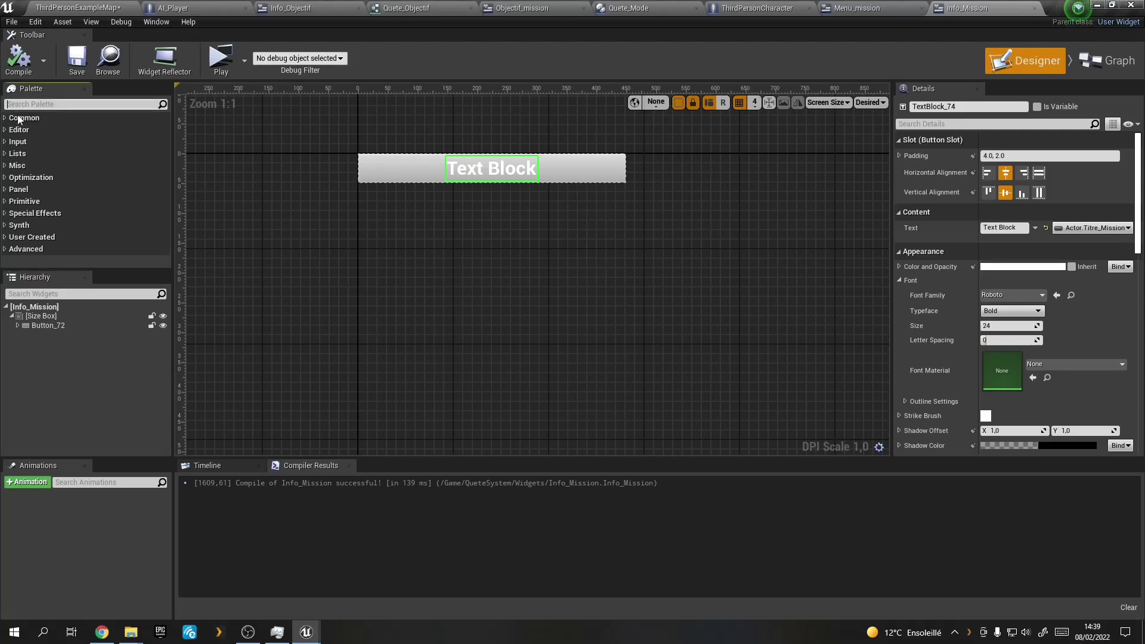
type("b")
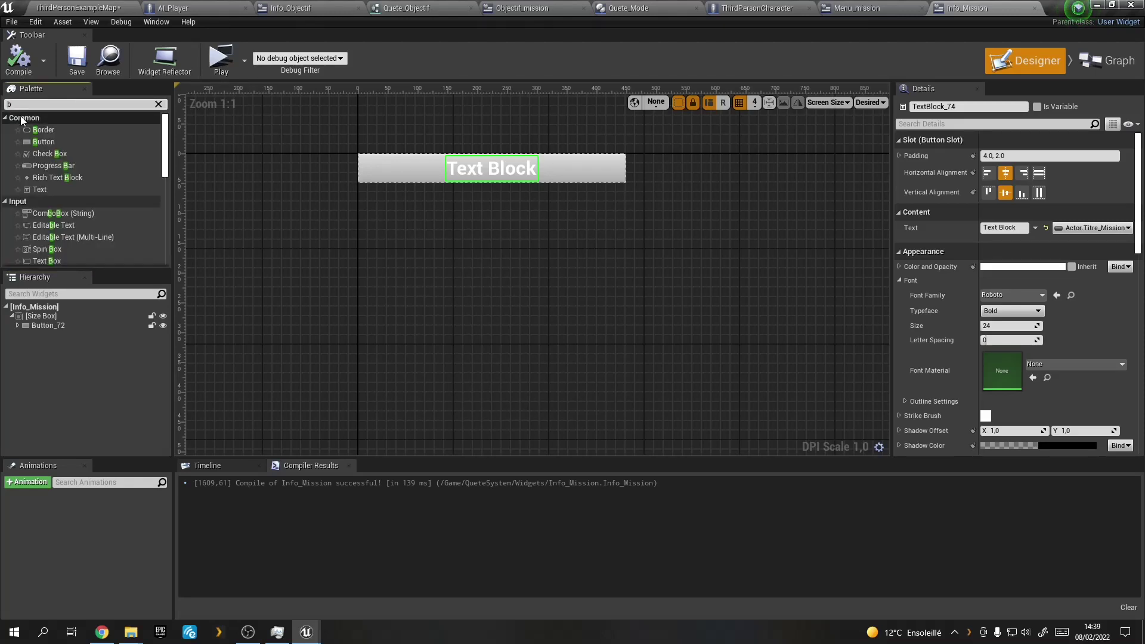
mouse_move(56, 131)
left_mouse_down()
mouse_move(49, 323)
mouse_move(39, 325)
left_mouse_up()
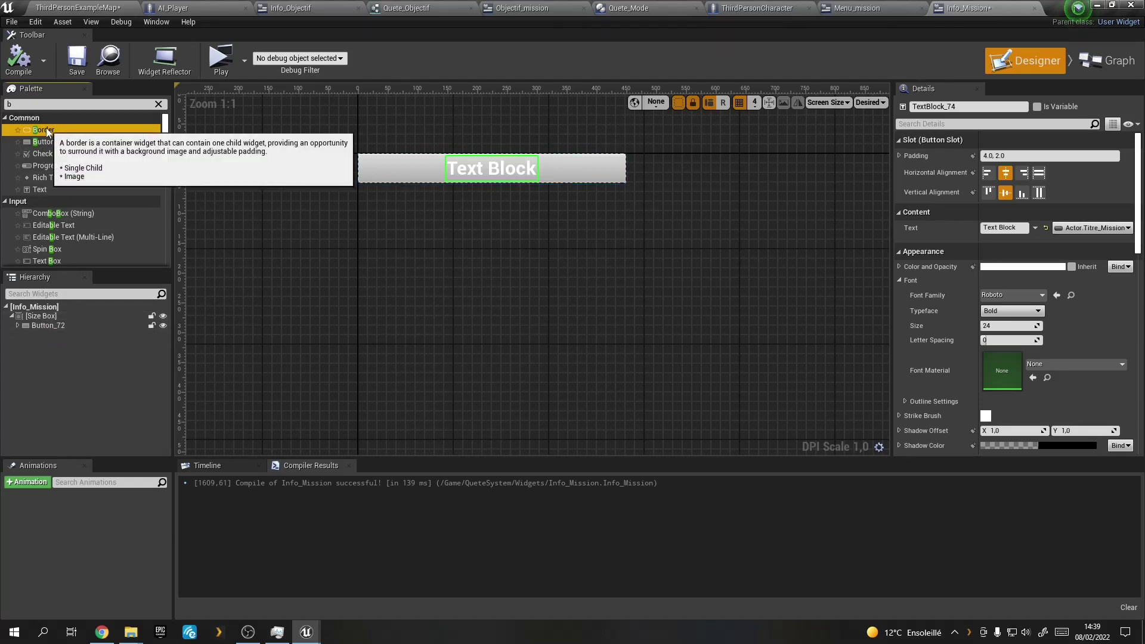
right_click(50, 326)
mouse_move(85, 438)
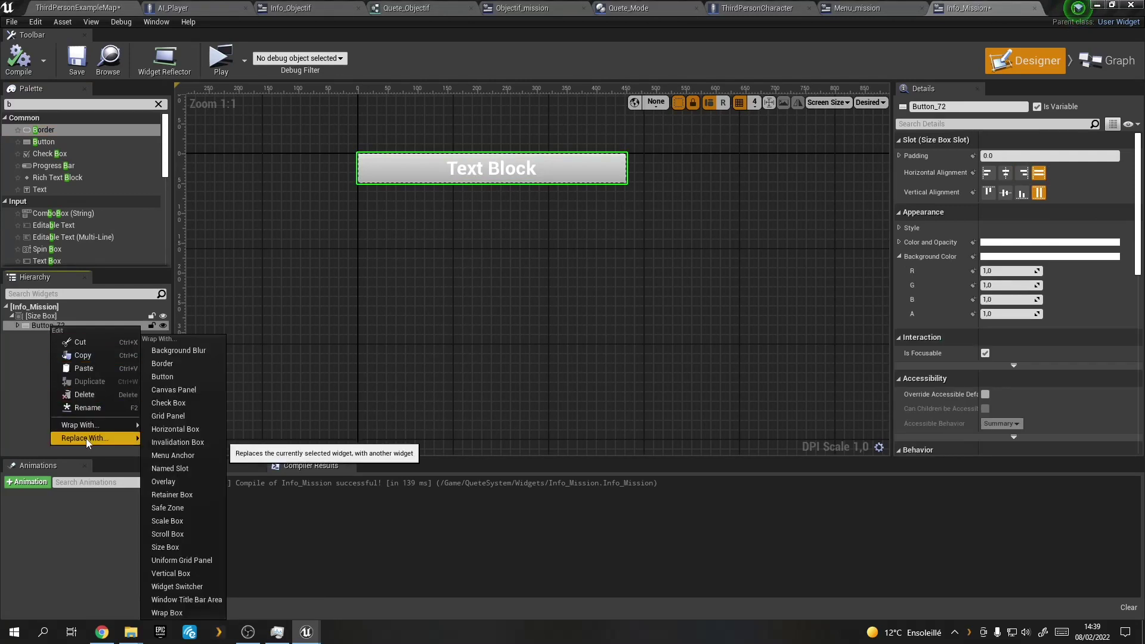
left_click(180, 362)
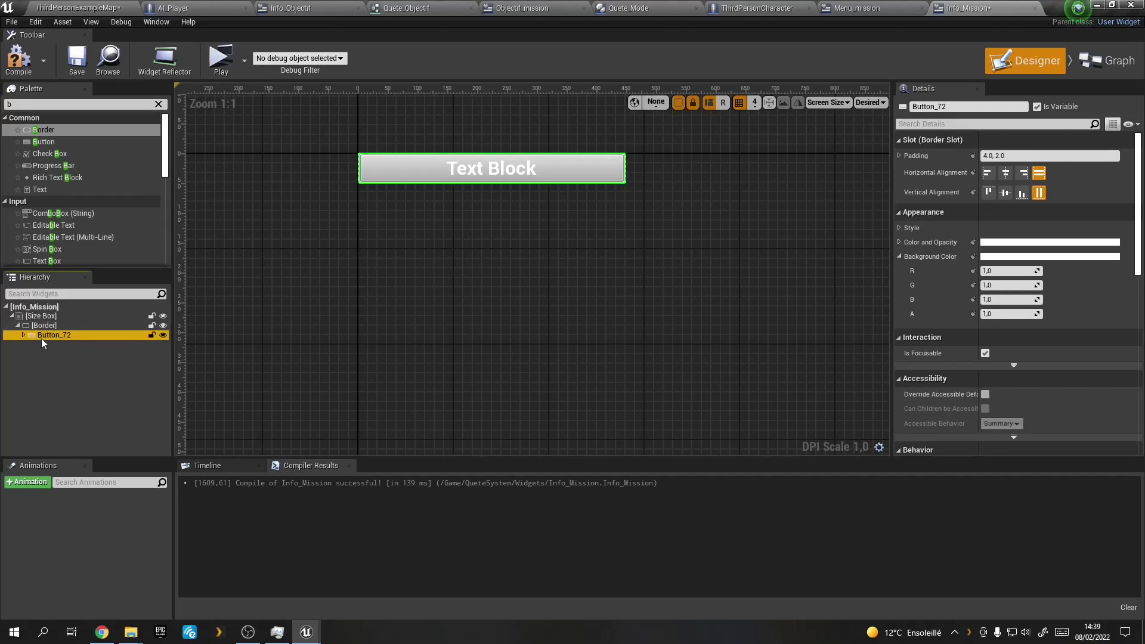
Replace the Border wrapper with a Canvas Panel.
right_click(47, 335)
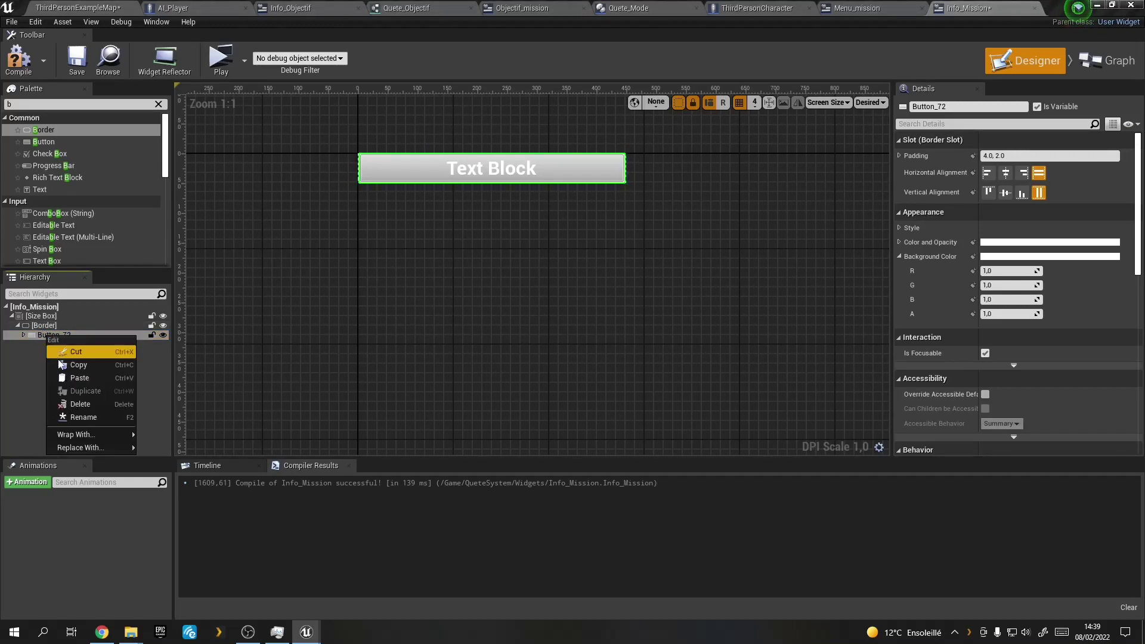
left_click(44, 327)
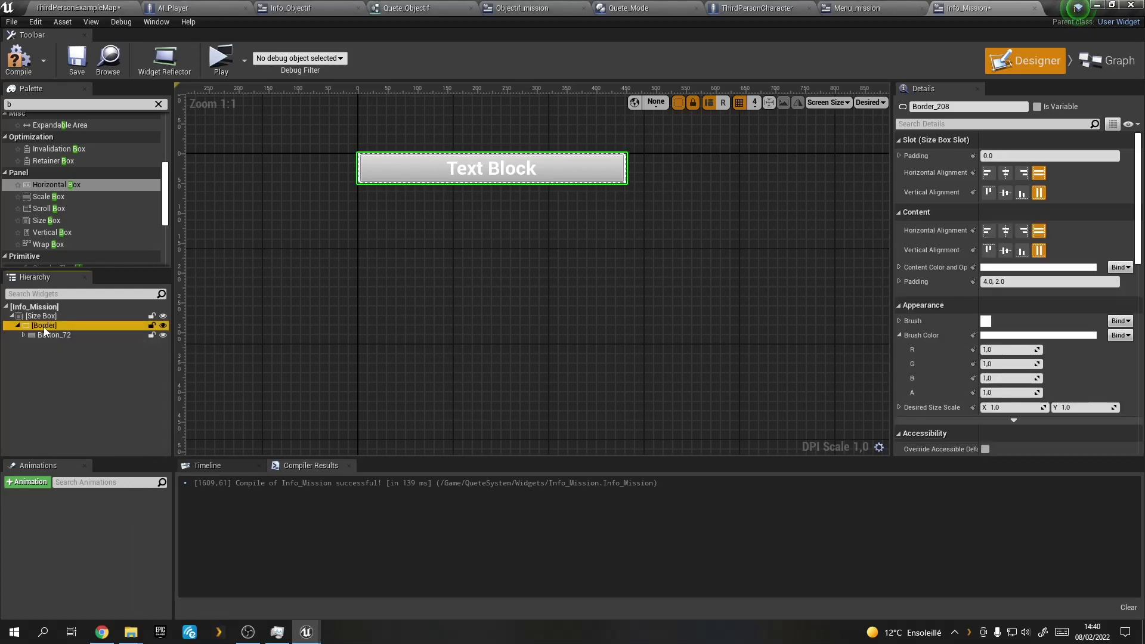
right_click(44, 329)
mouse_move(87, 437)
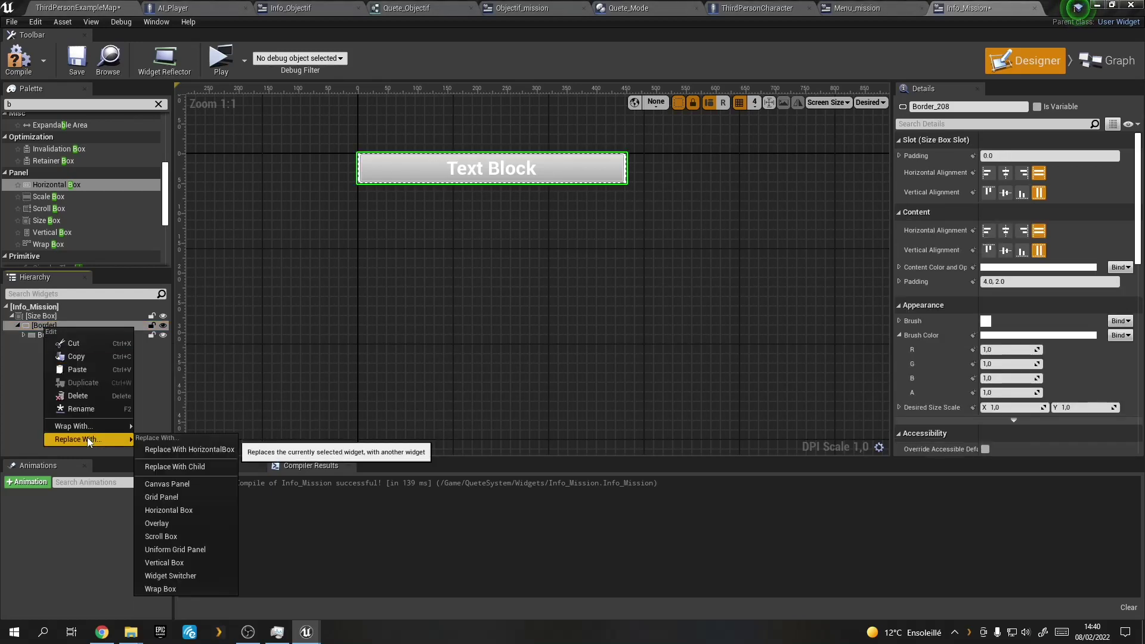
left_click(169, 483)
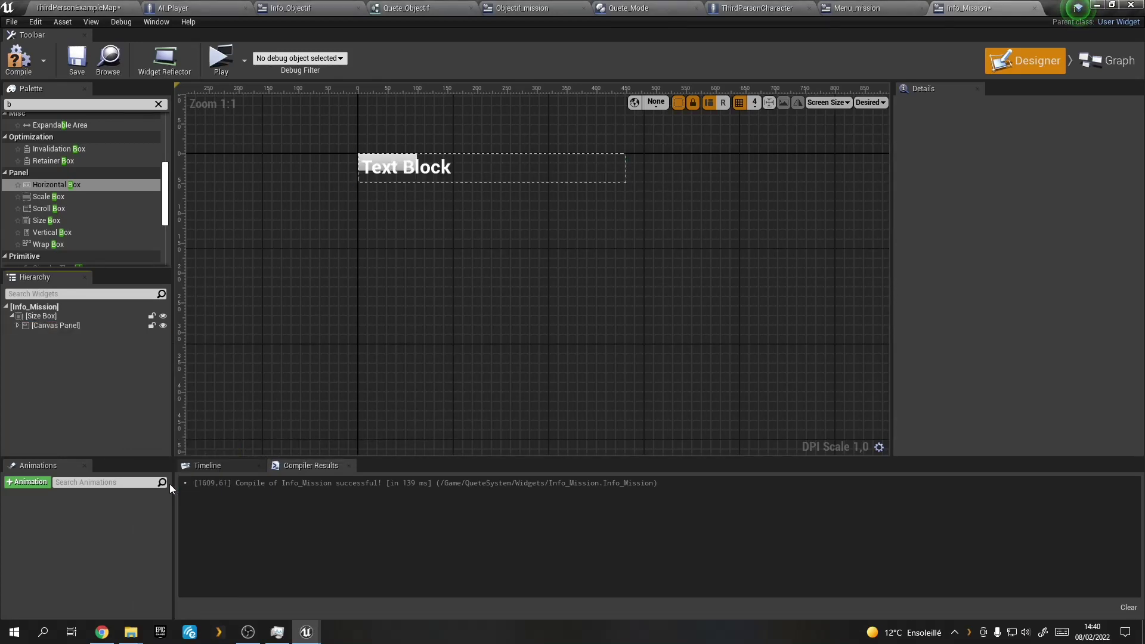
Give Button_72 Size To Content, full-stretch anchors and an Offset Right of 0.
left_click(19, 324)
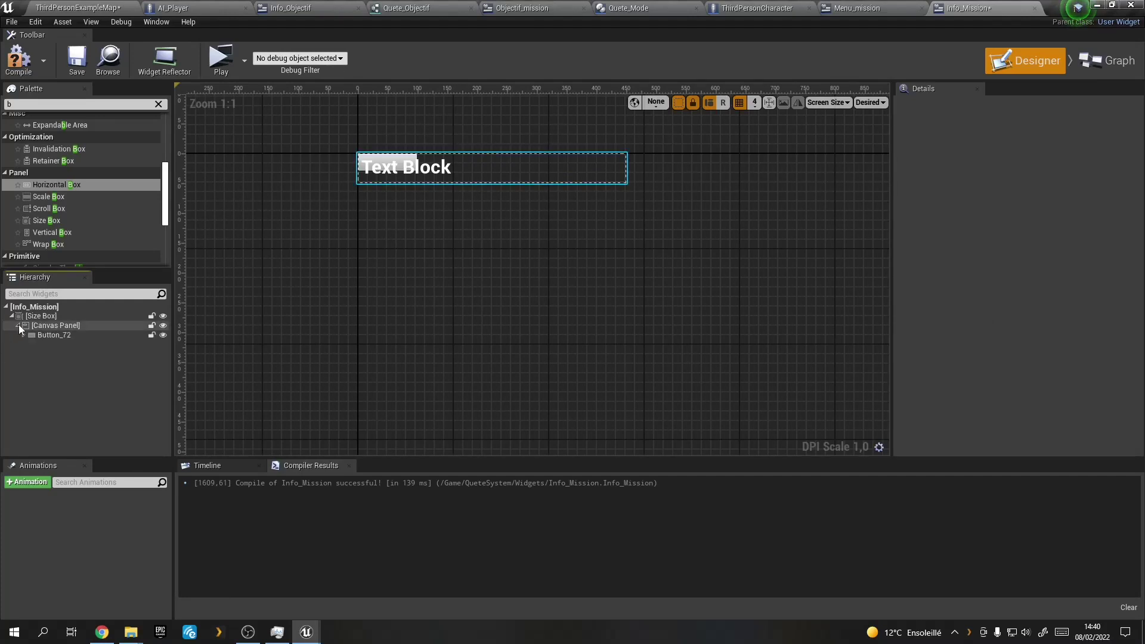
left_click(42, 335)
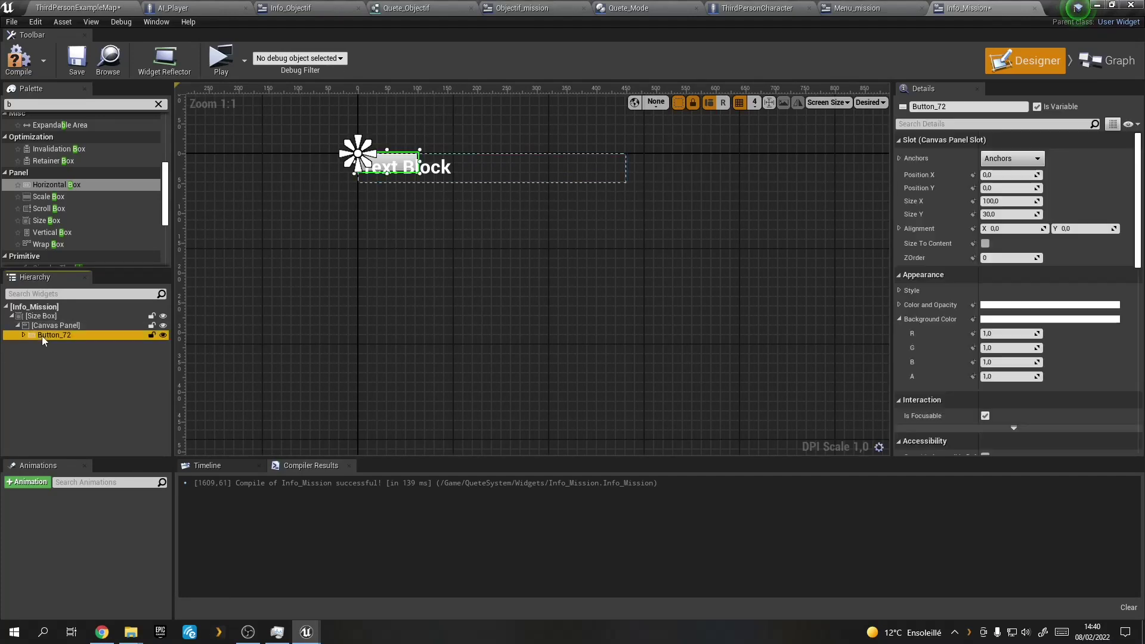
left_click(985, 243)
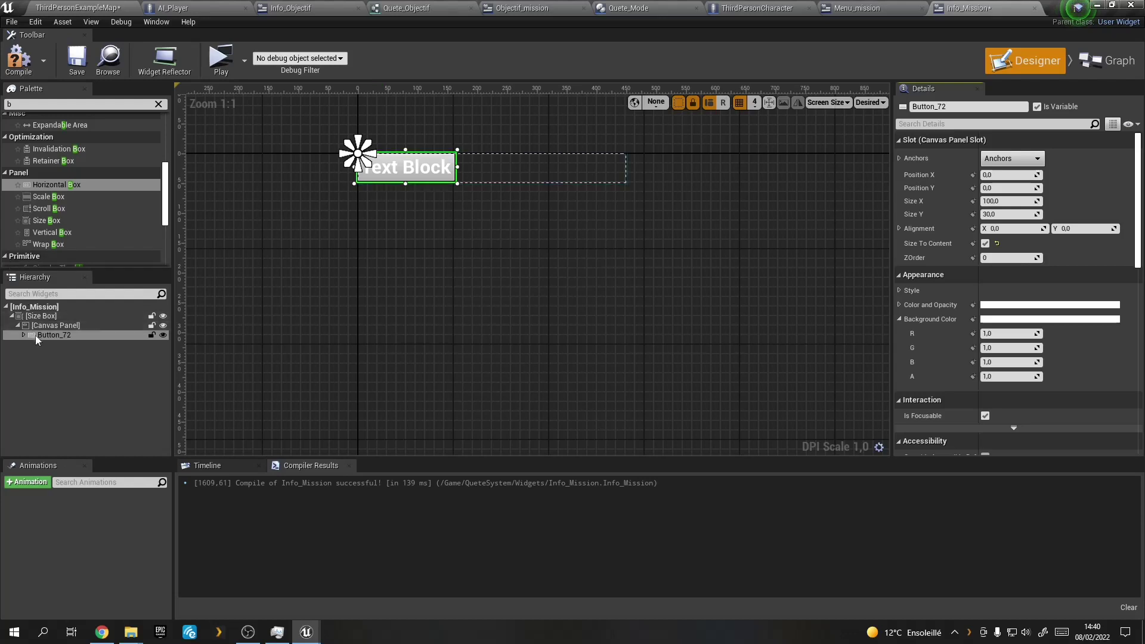
left_click(1013, 158)
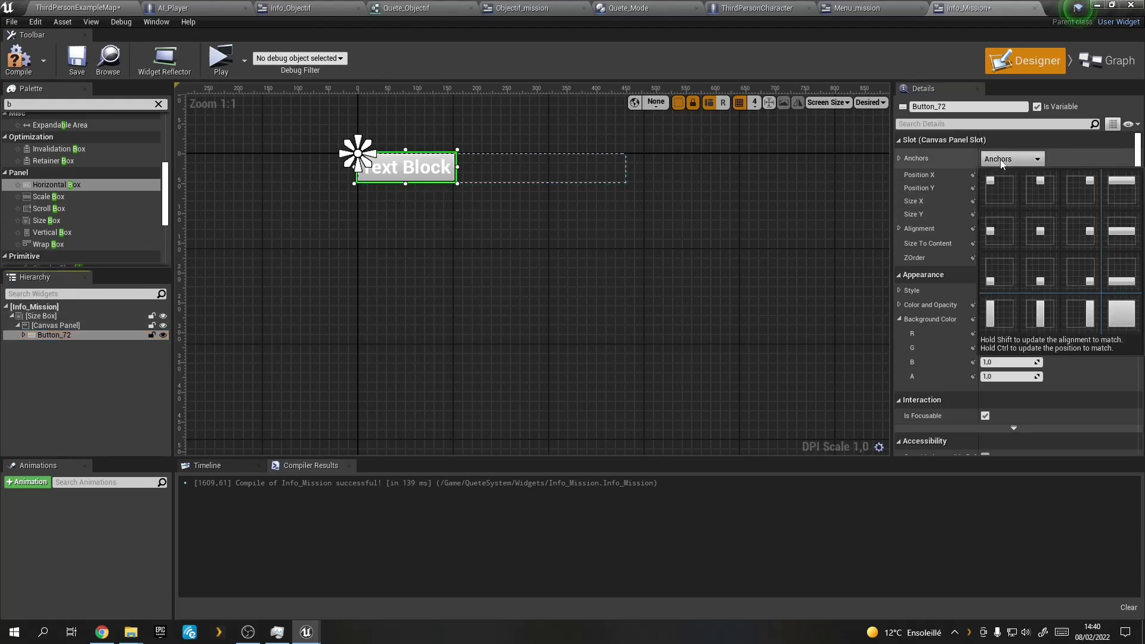
left_click(1123, 325)
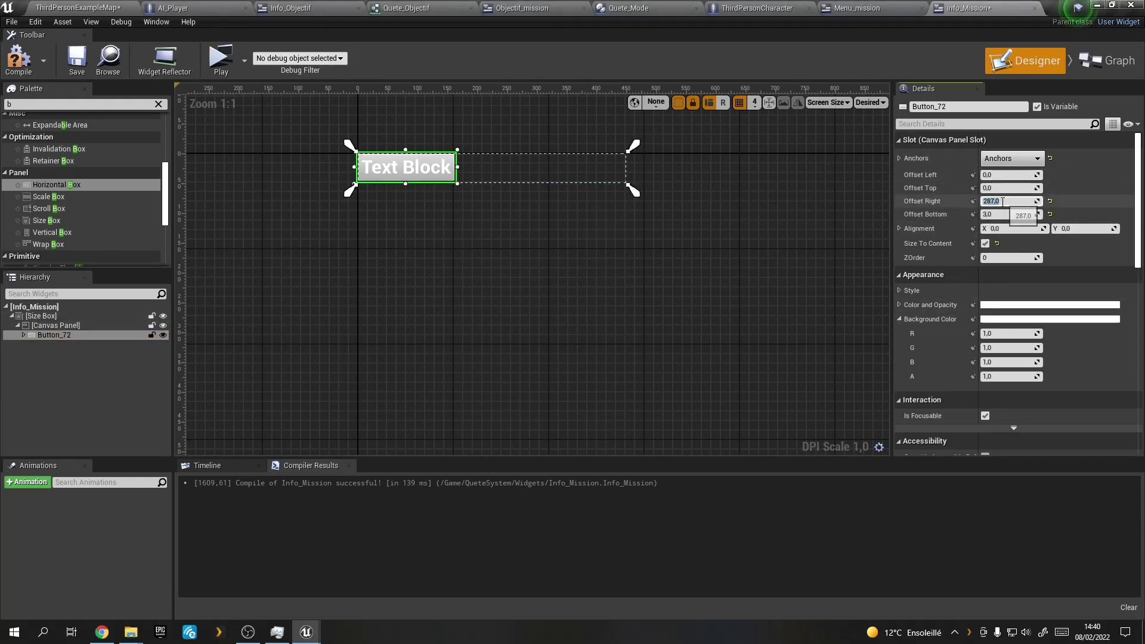
type("0")
key("Return")
key("Return")
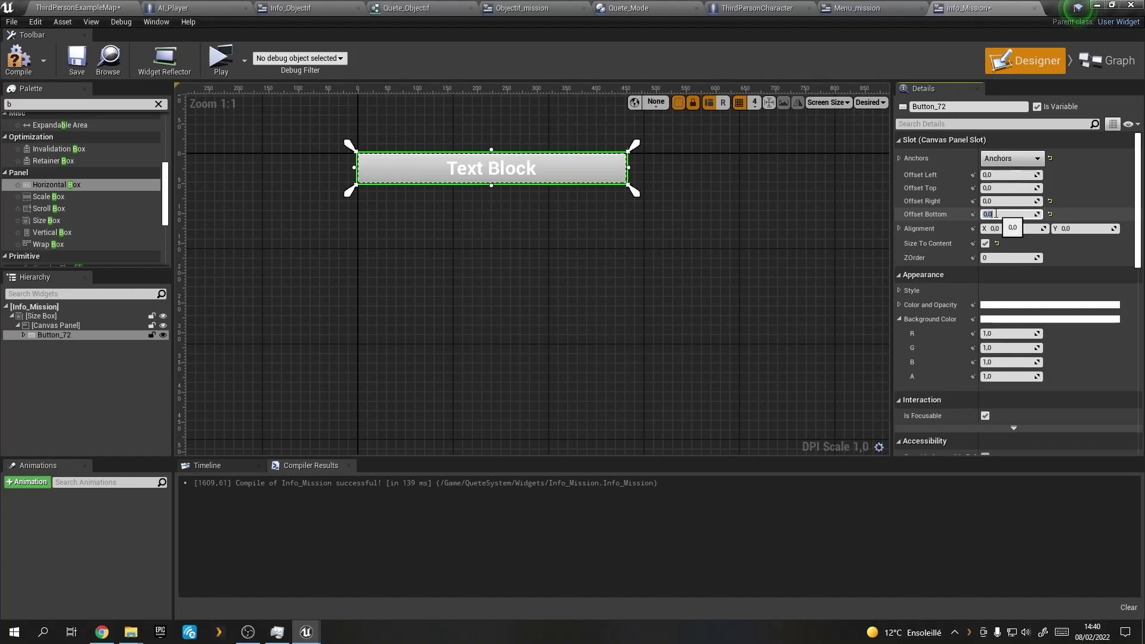
left_click(58, 325)
scroll(41, 140, "up", 5)
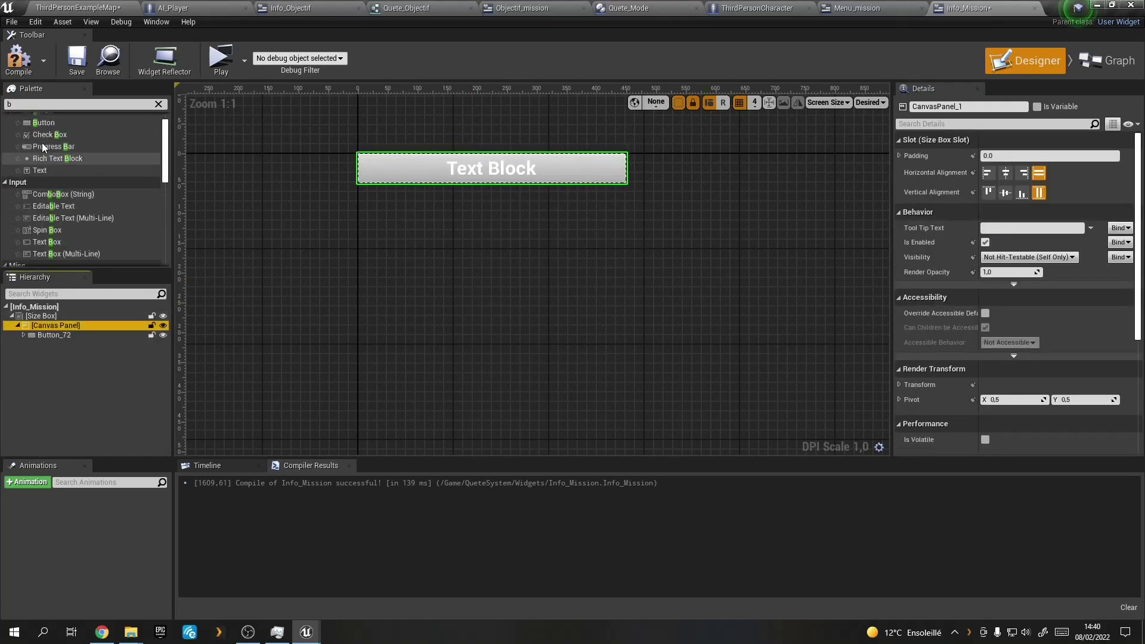
scroll(42, 146, "up", 2)
Drop a Border into the Canvas Panel below Button_72 at position 0, 56, sized 445 × 175.
left_click_drag(41, 130, 55, 326)
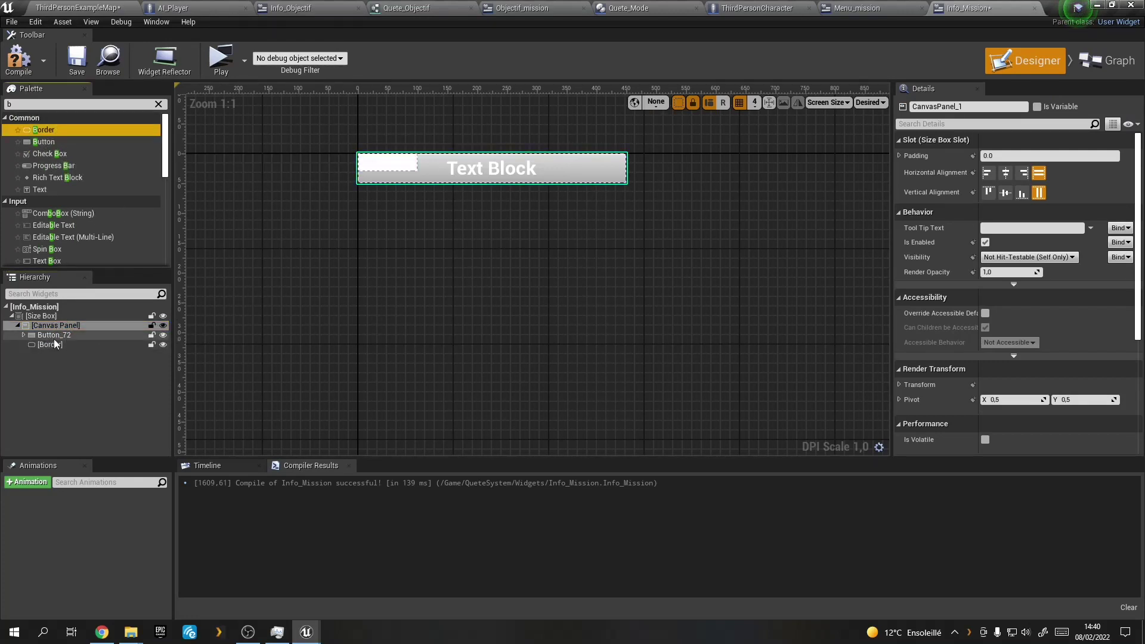
left_click(385, 168)
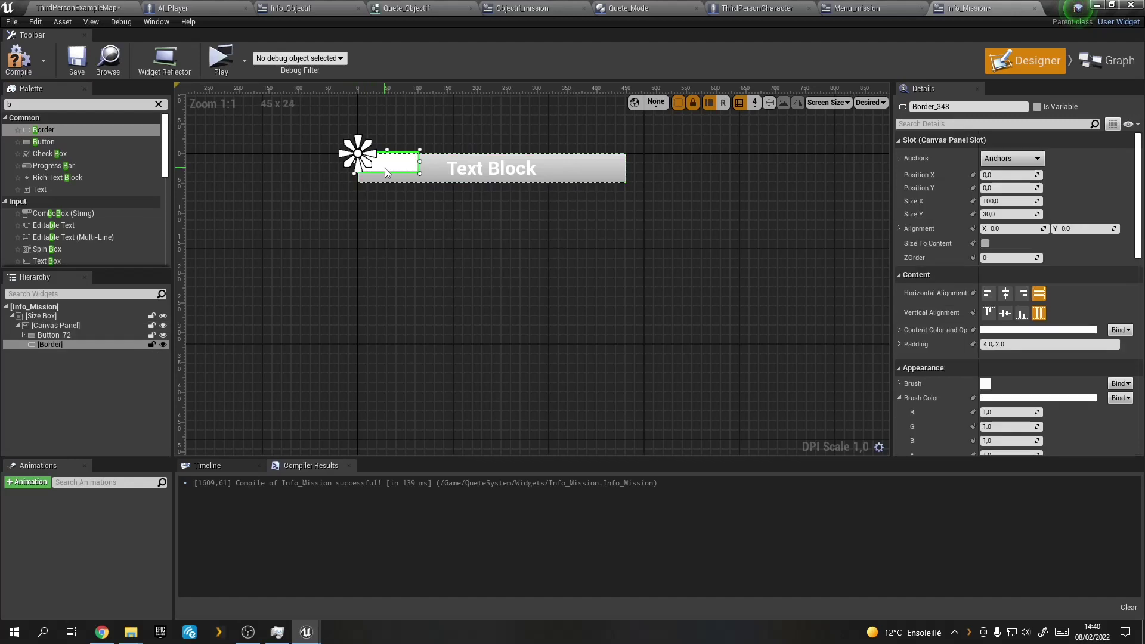
left_click_drag(385, 168, 391, 207)
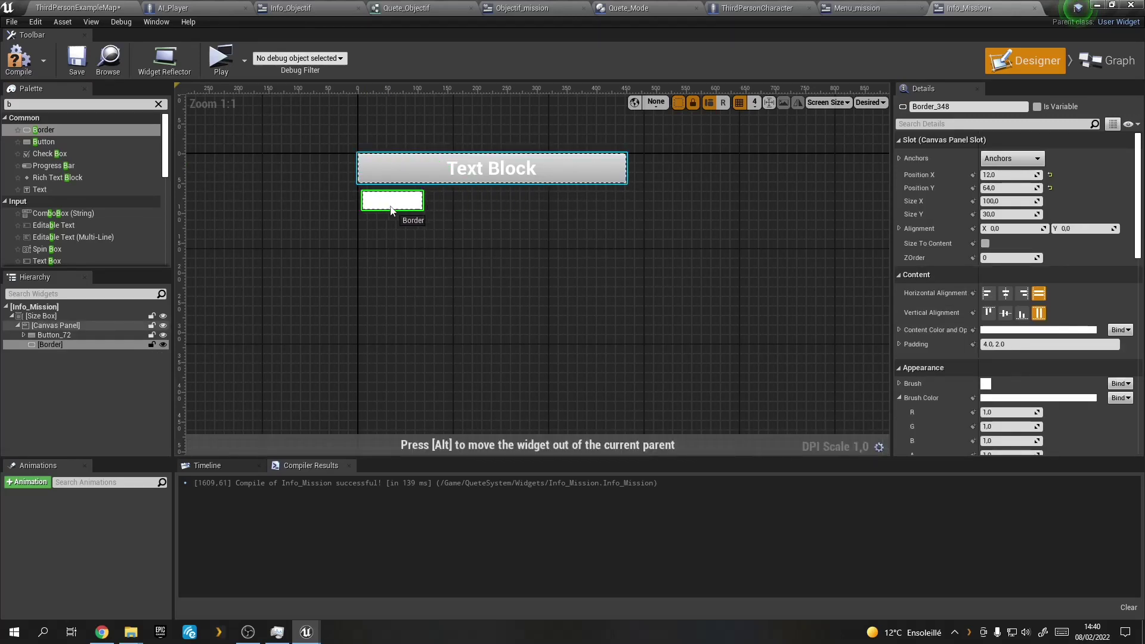
mouse_move(391, 206)
left_mouse_down()
mouse_move(628, 278)
mouse_move(626, 294)
left_mouse_up()
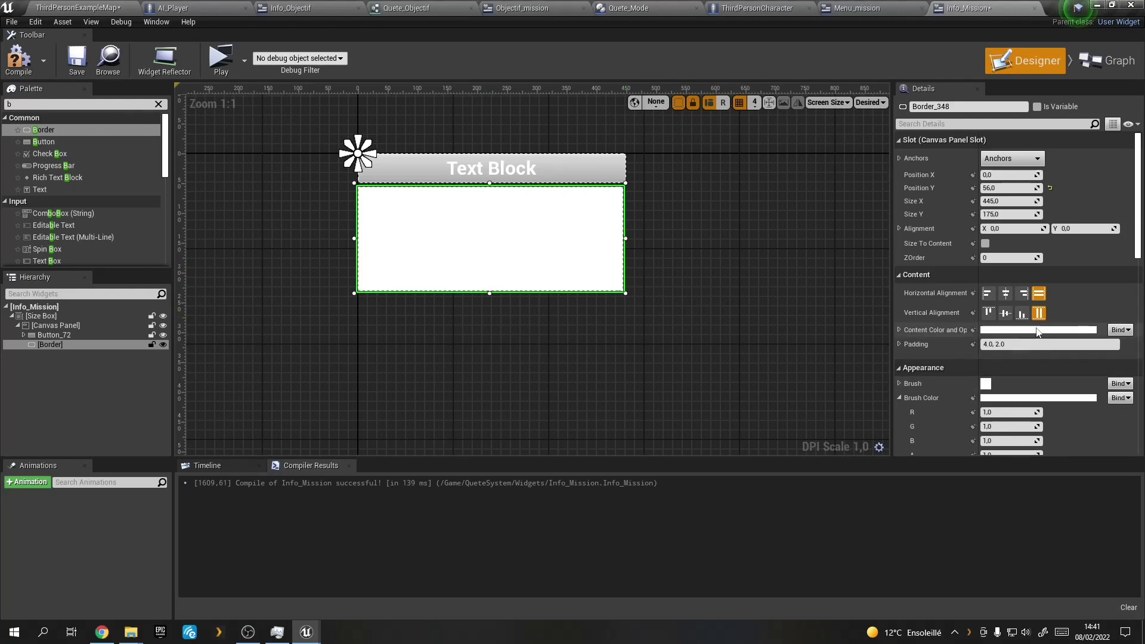
scroll(1000, 326, "down", 2)
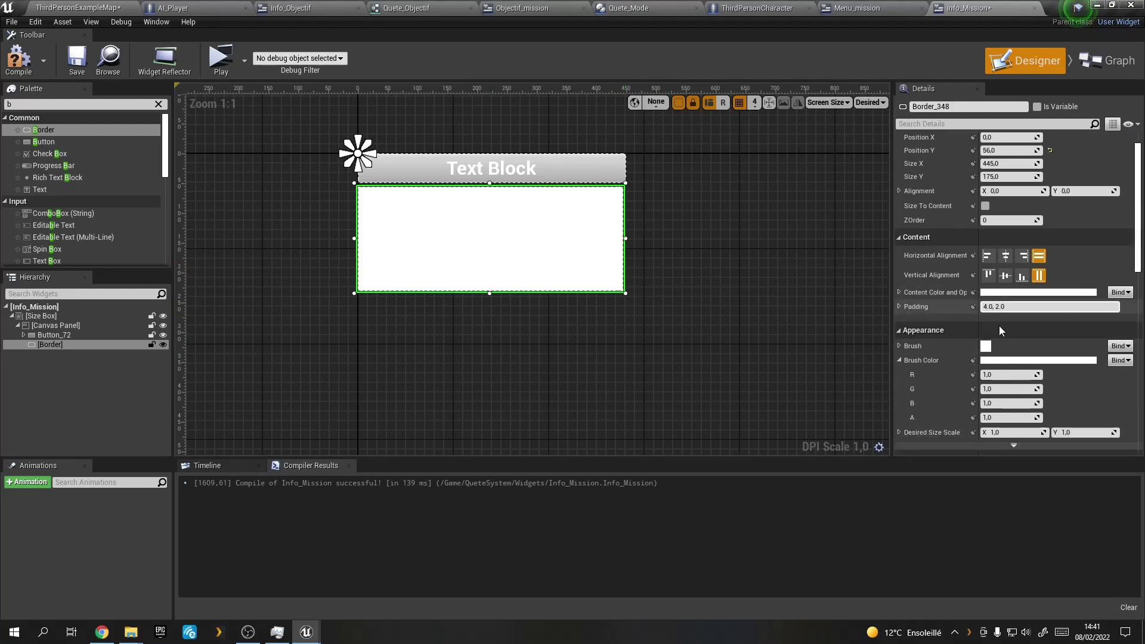
left_click(600, 172)
scroll(1080, 292, "down", 1)
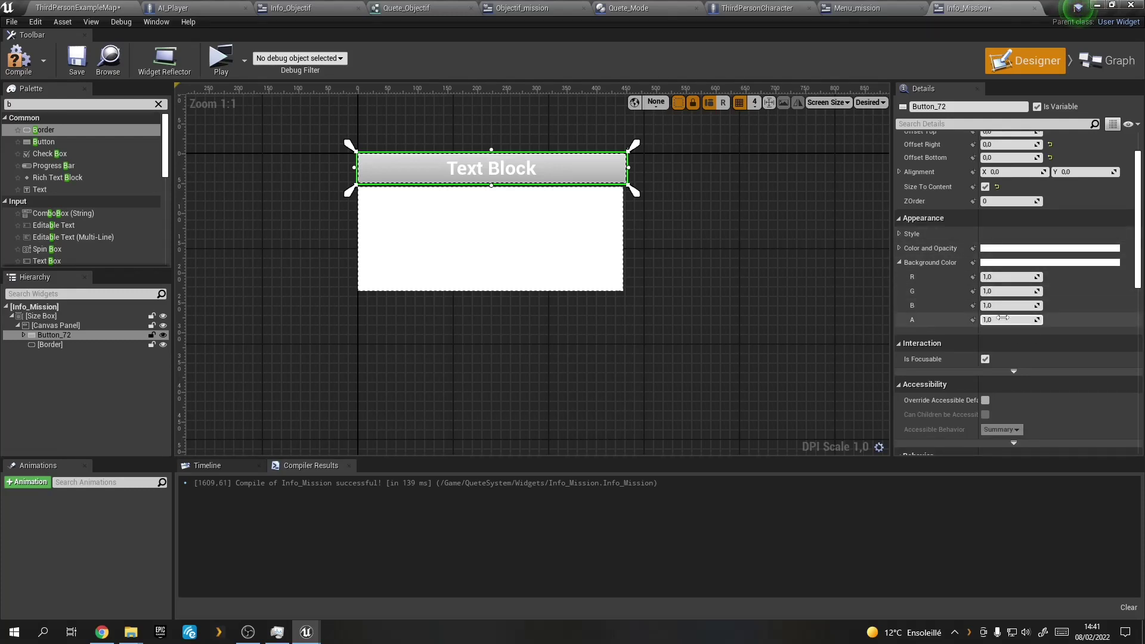
Lower Button_72's background alpha and make the Border brush black at alpha 0.514286.
left_click_drag(1003, 318, 979, 319)
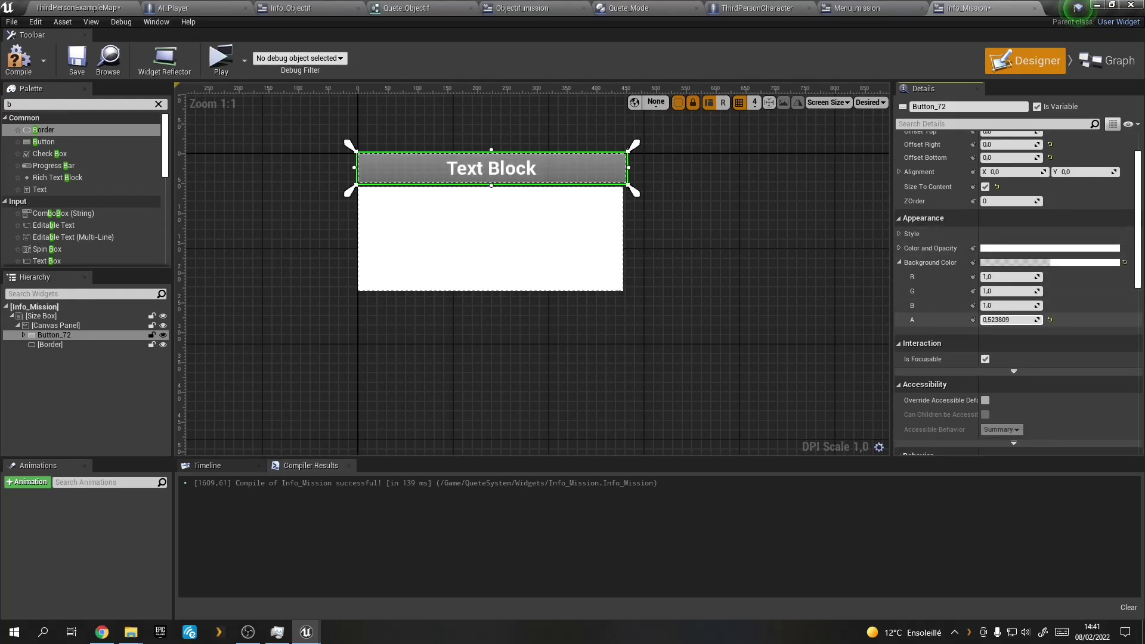
left_click(575, 227)
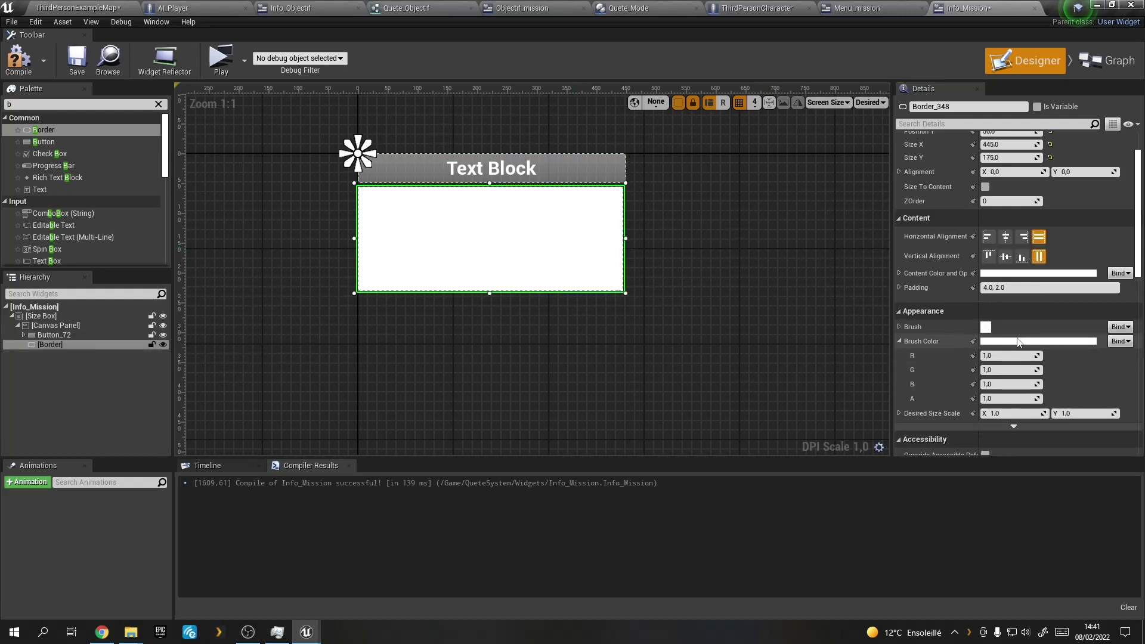
left_click_drag(1014, 399, 987, 399)
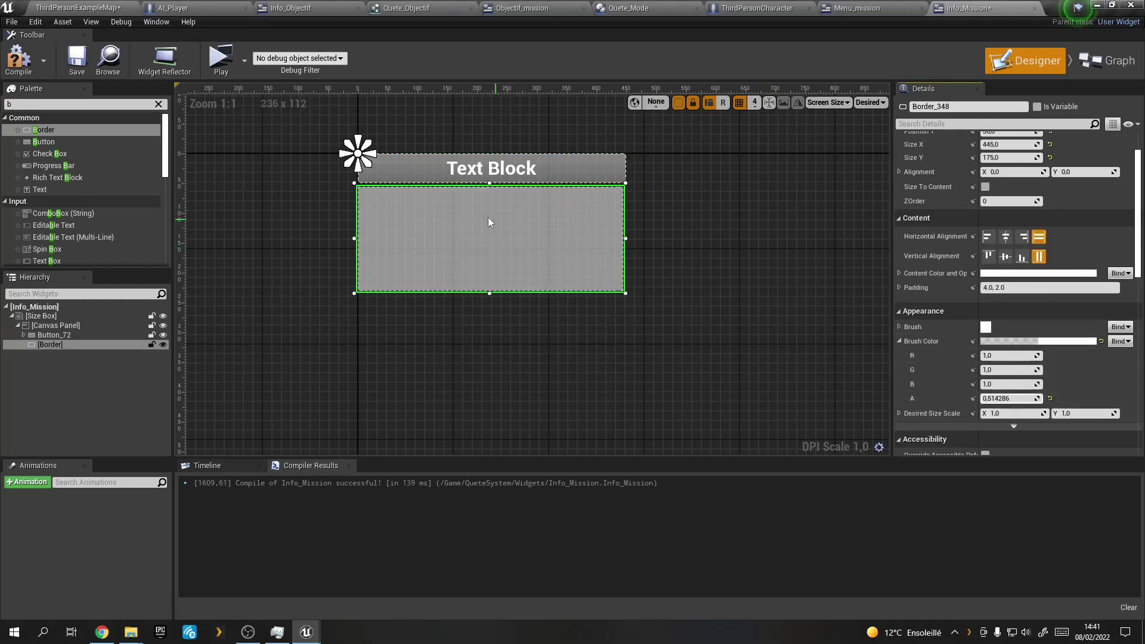
left_click(1045, 343)
left_click(958, 457)
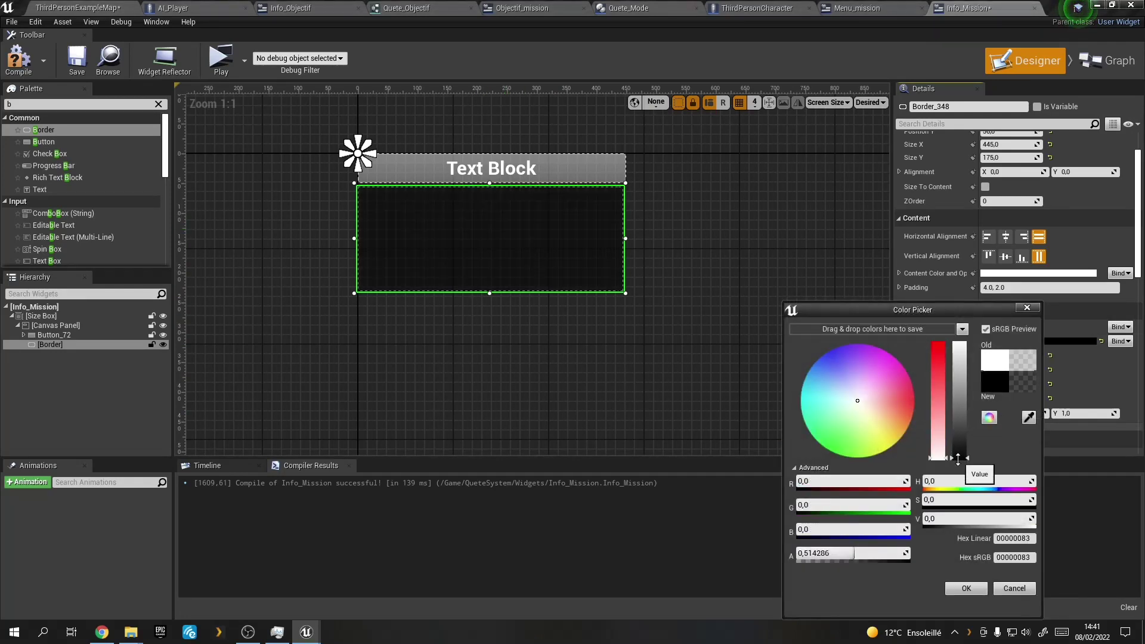
left_click(967, 589)
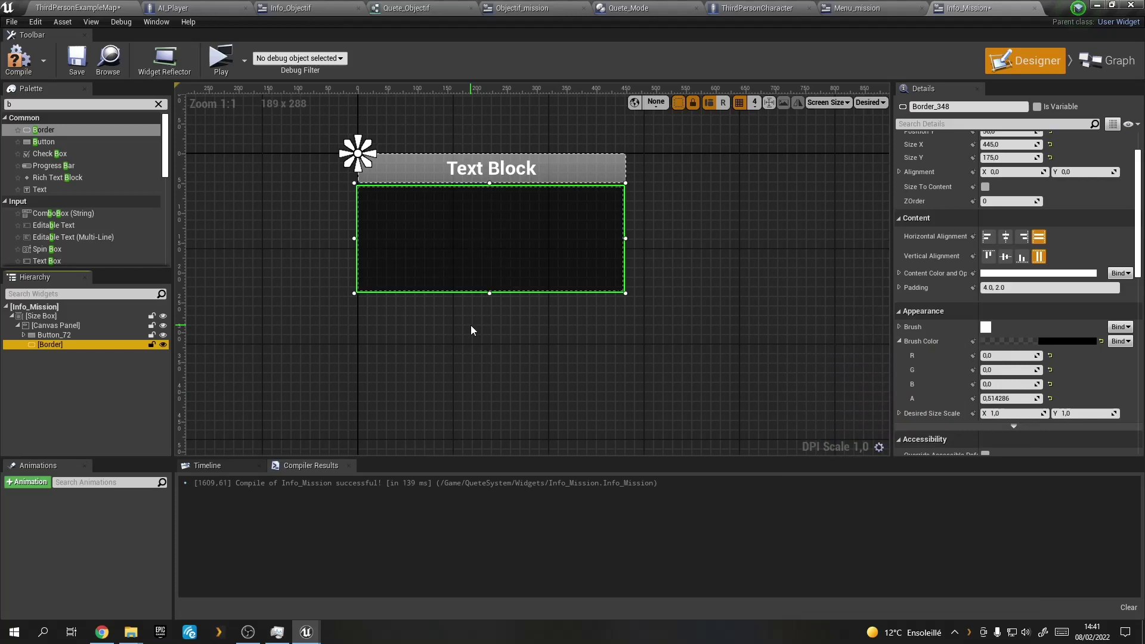
left_click(439, 384)
left_click(434, 263)
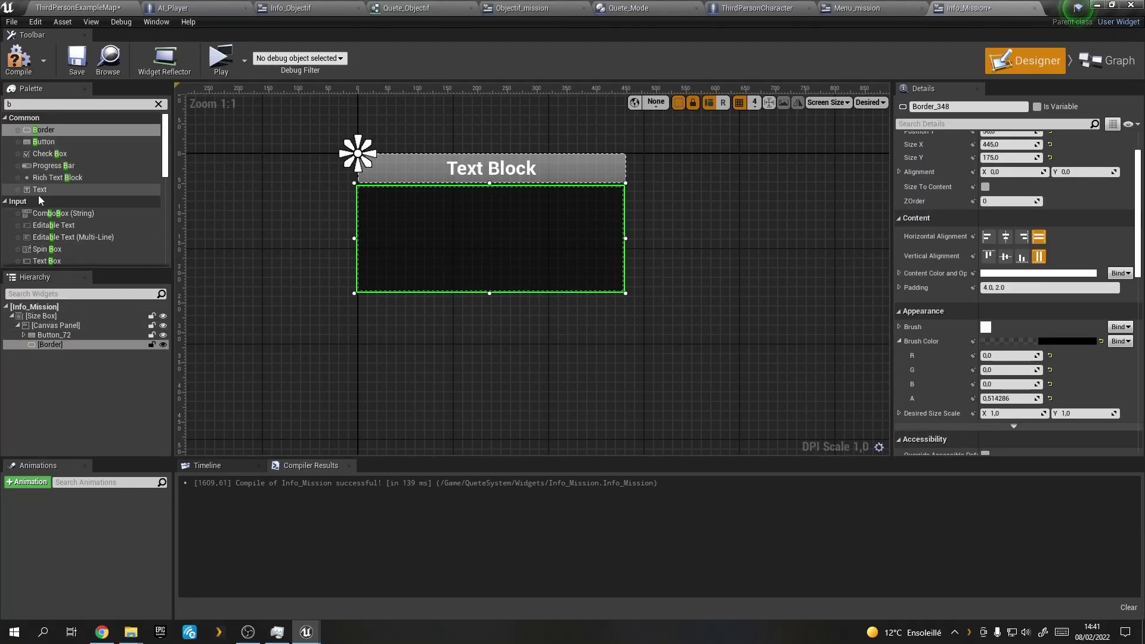
Add a Text block inside the Border with font size 15, then compile and save Info_Mission.
left_click_drag(38, 189, 65, 346)
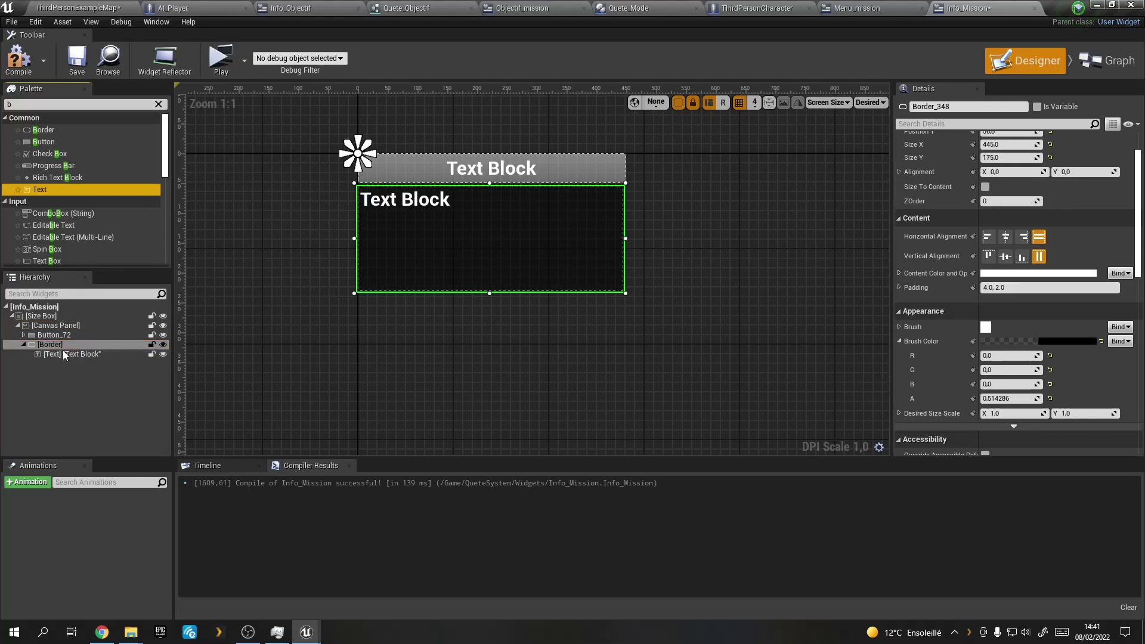
left_click(70, 62)
left_click(591, 281)
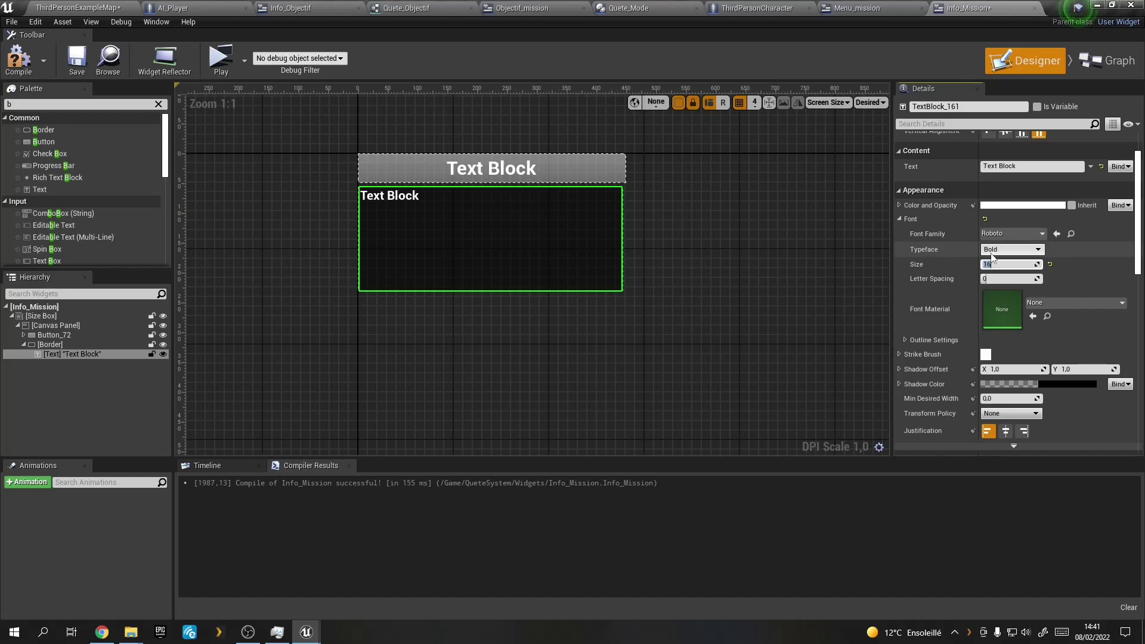
key("Return")
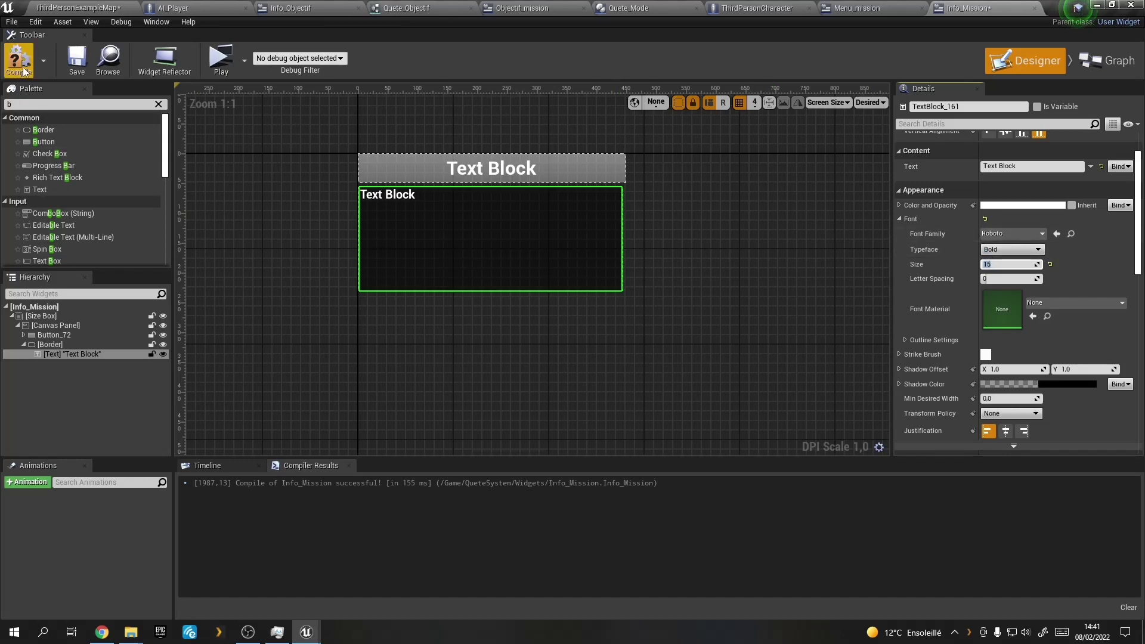
left_click(19, 59)
left_click(74, 71)
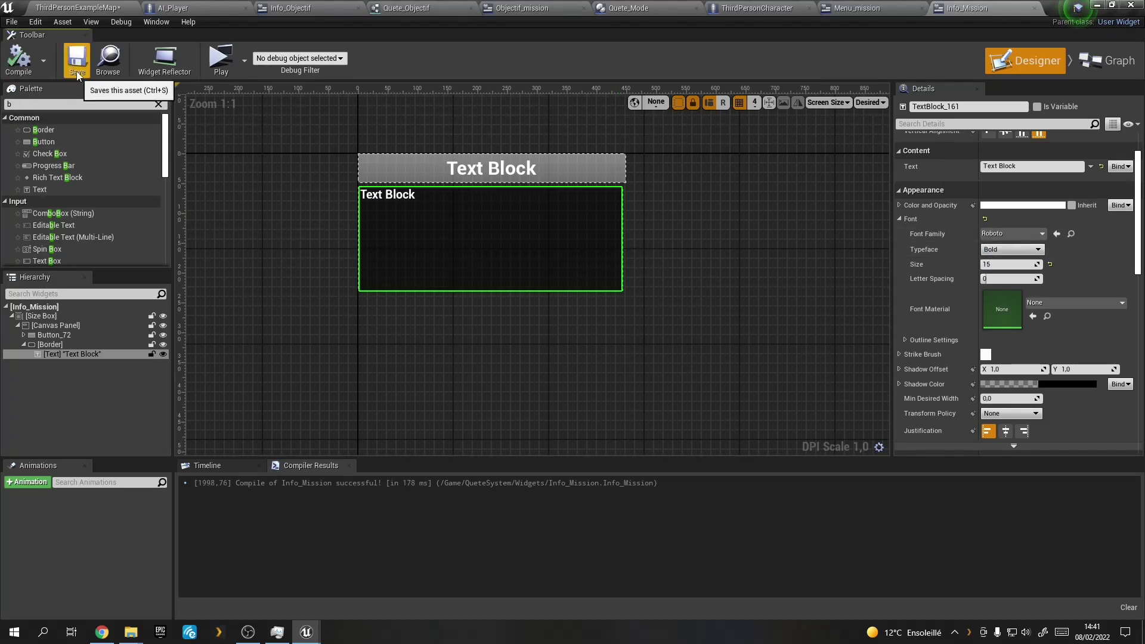
Set the dark Description border's visibility to Hidden, then compile and save Info_Mission.
left_click(92, 346)
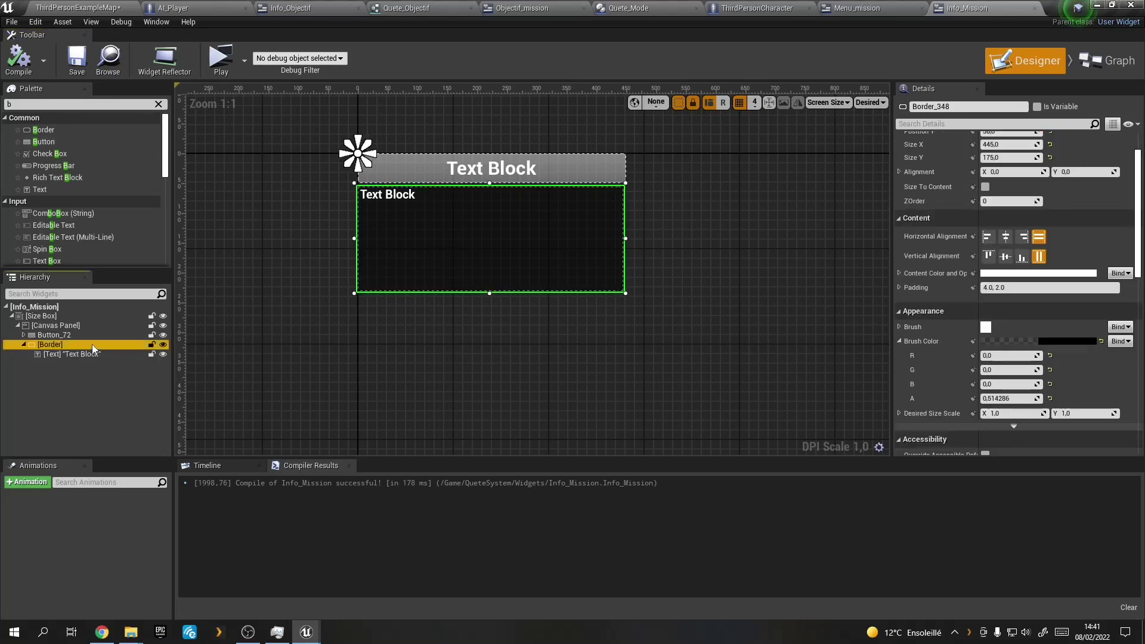
scroll(1036, 377, "down", 6)
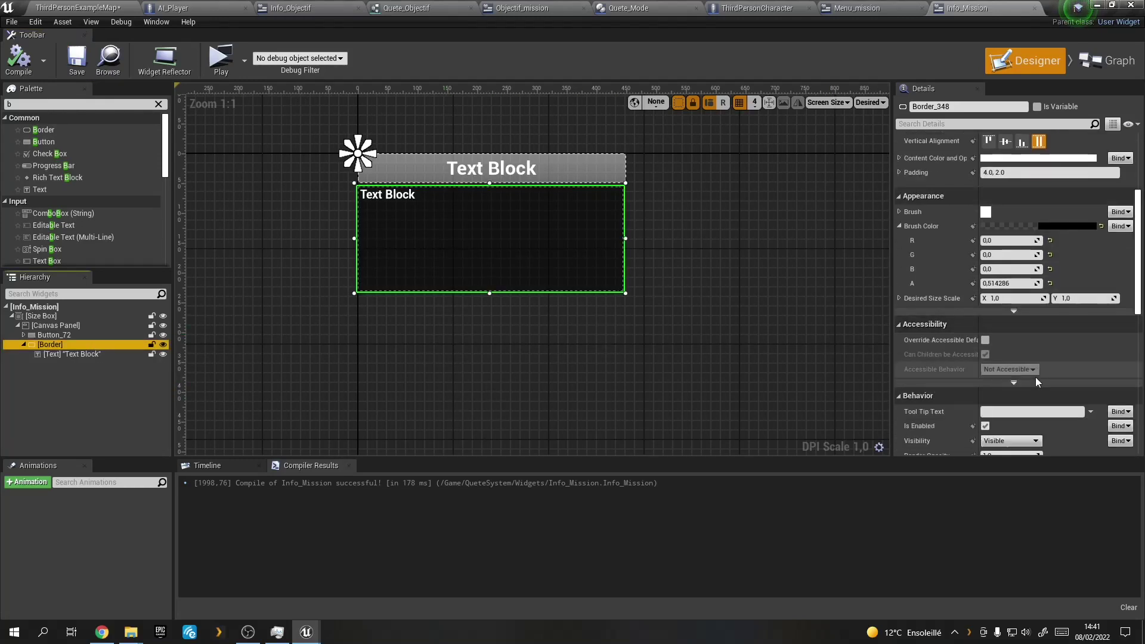
left_click(1011, 346)
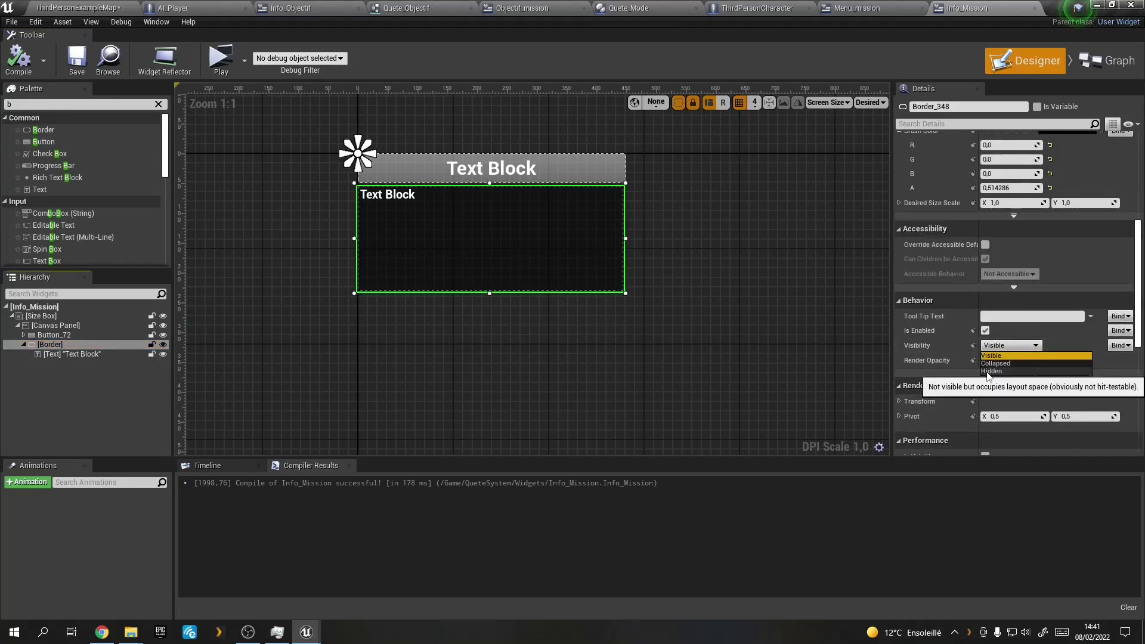
left_click(1008, 371)
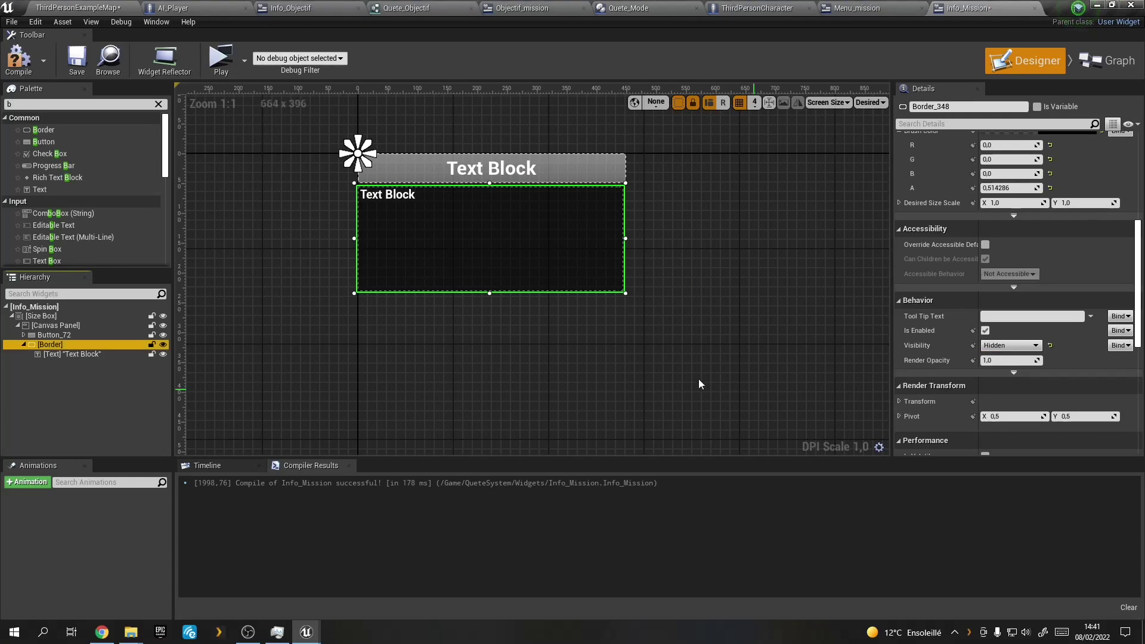
left_click(19, 60)
left_click(87, 72)
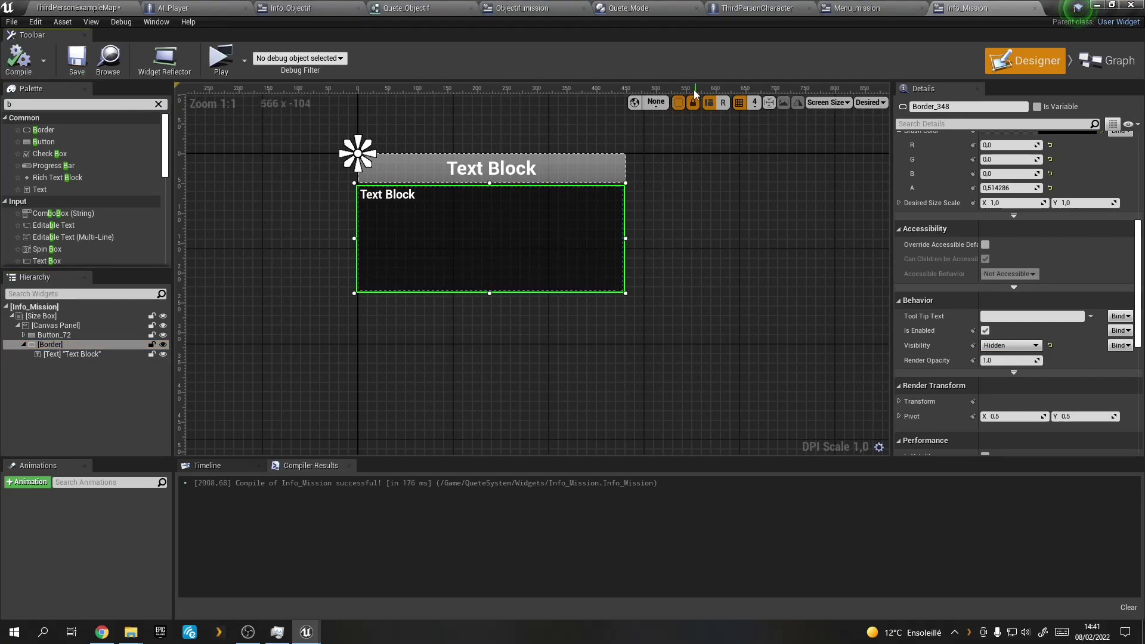
Select Button_72 and scroll its Details panel down to the Events list.
left_click(433, 166)
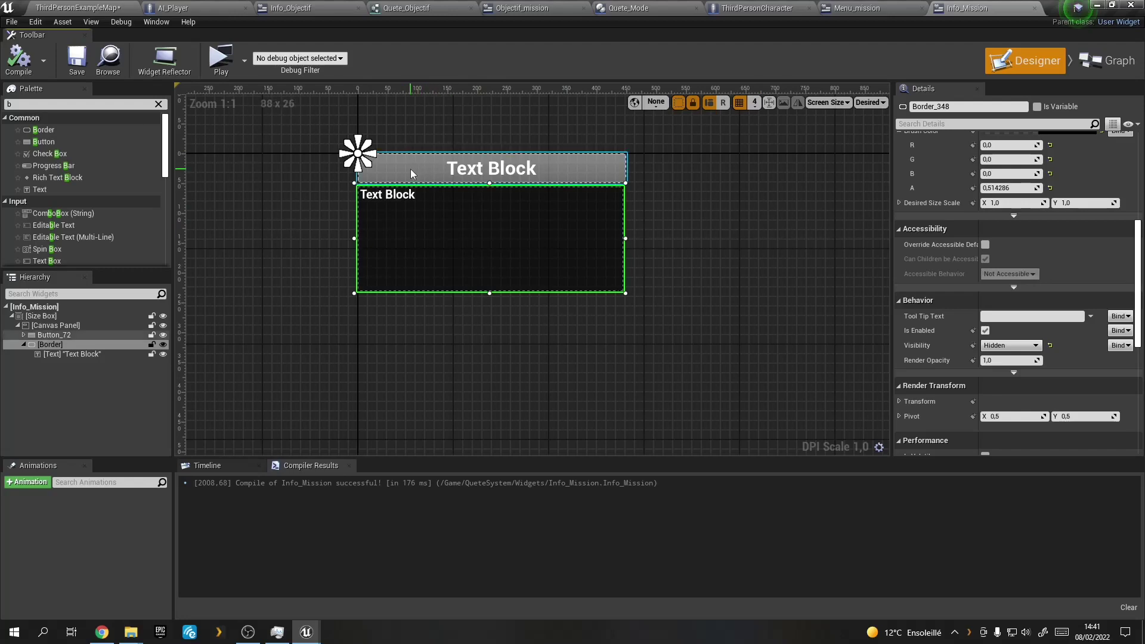
scroll(1050, 407, "down", 5)
scroll(1049, 402, "down", 3)
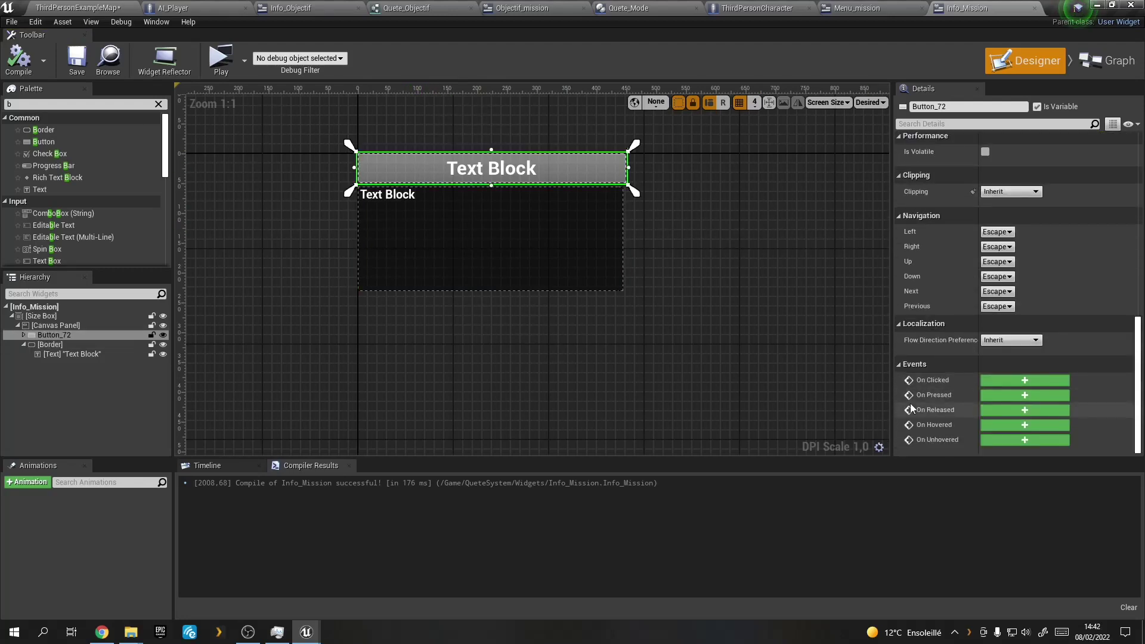
Add an On Hovered event for Button_72, then rename the Border to Description and tick Is Variable.
left_click(998, 428)
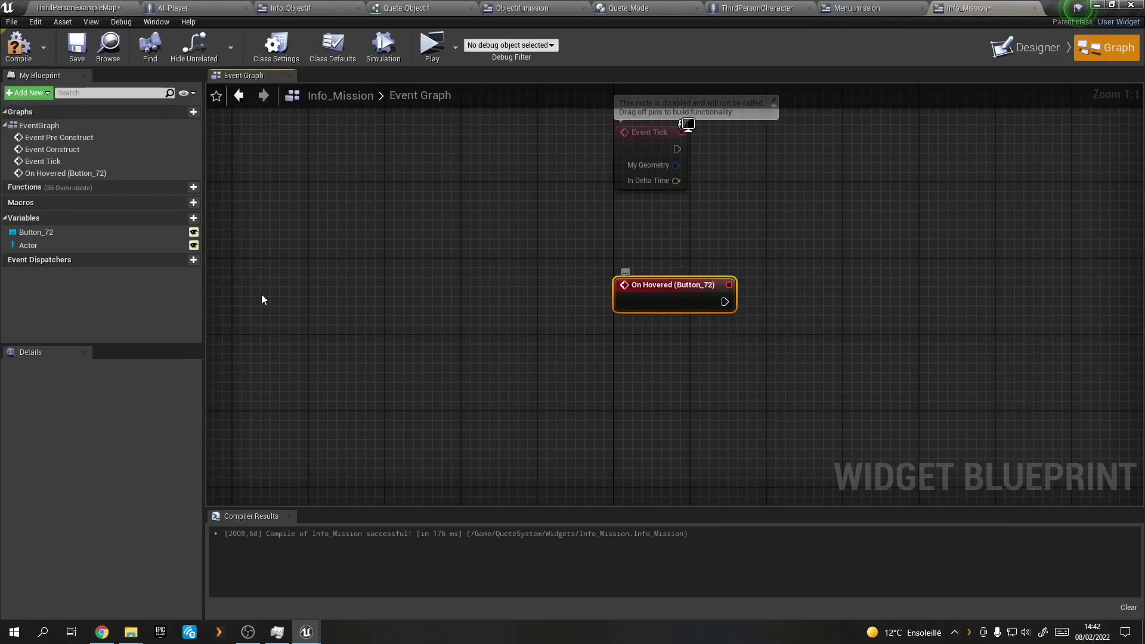
left_click(1022, 53)
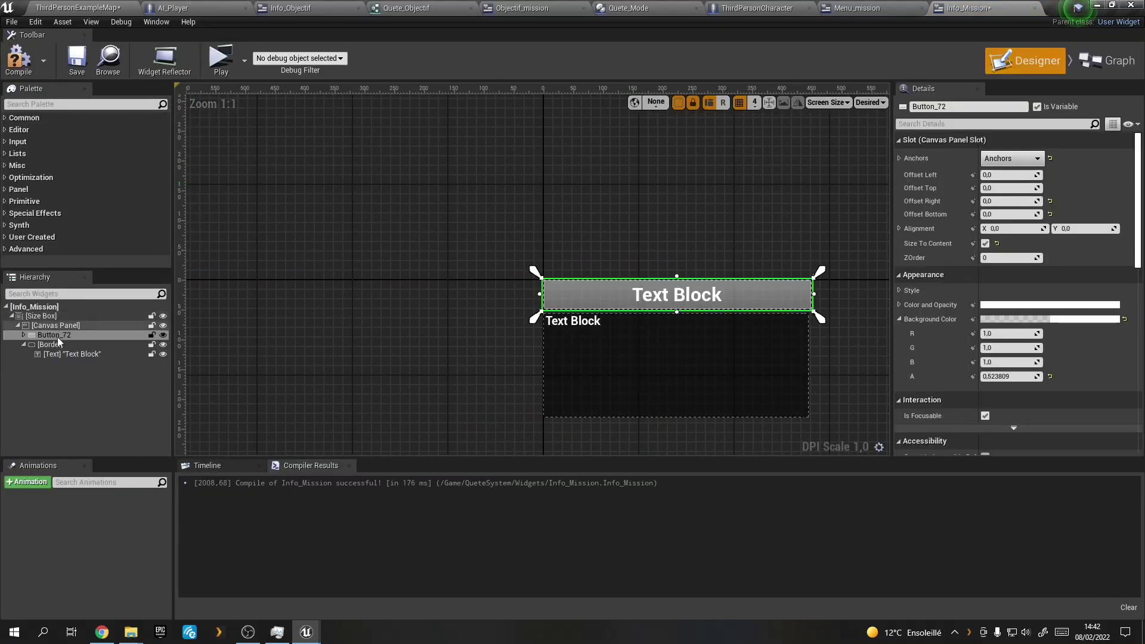
left_click(964, 107)
type("Description")
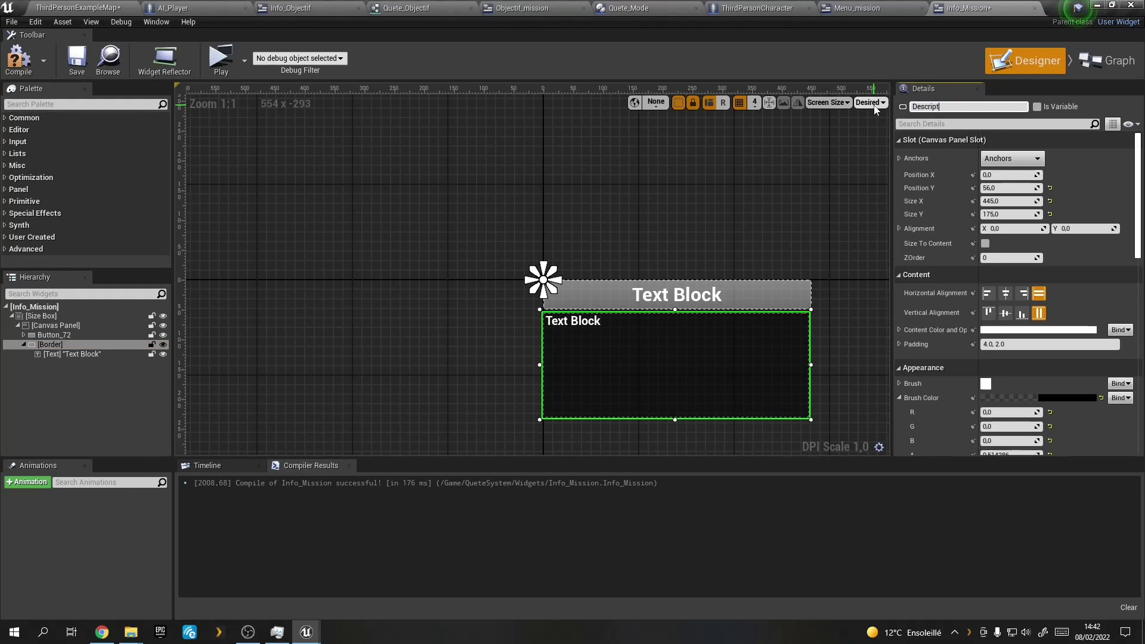
left_click(1037, 106)
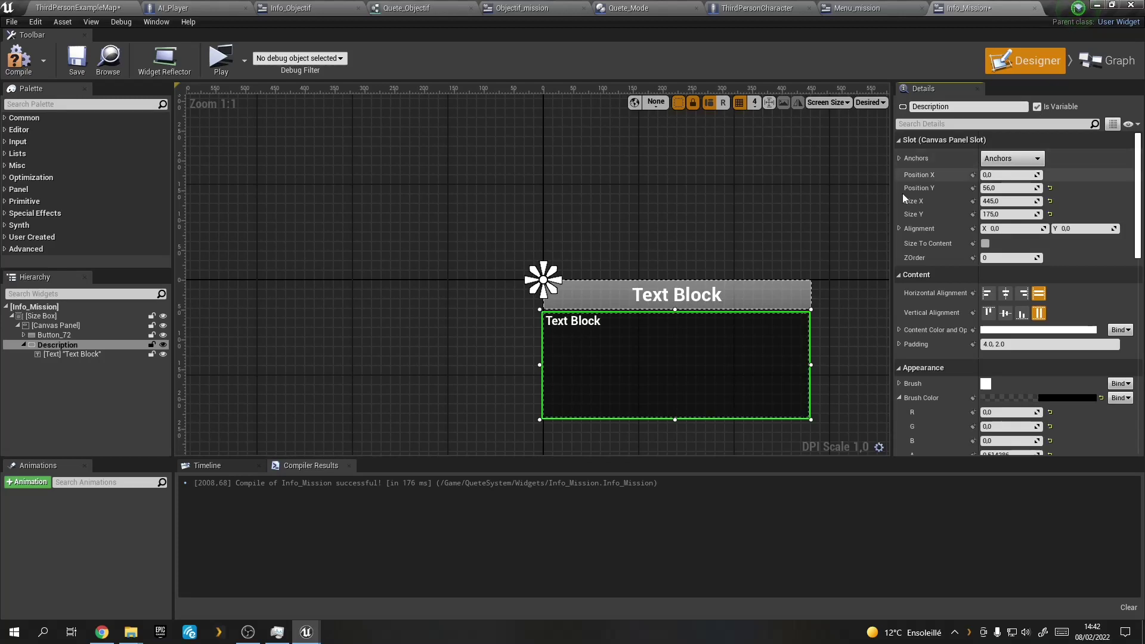
Bind the description Text Block to Actor > Description_Mission and recompile the widget.
left_click(560, 328)
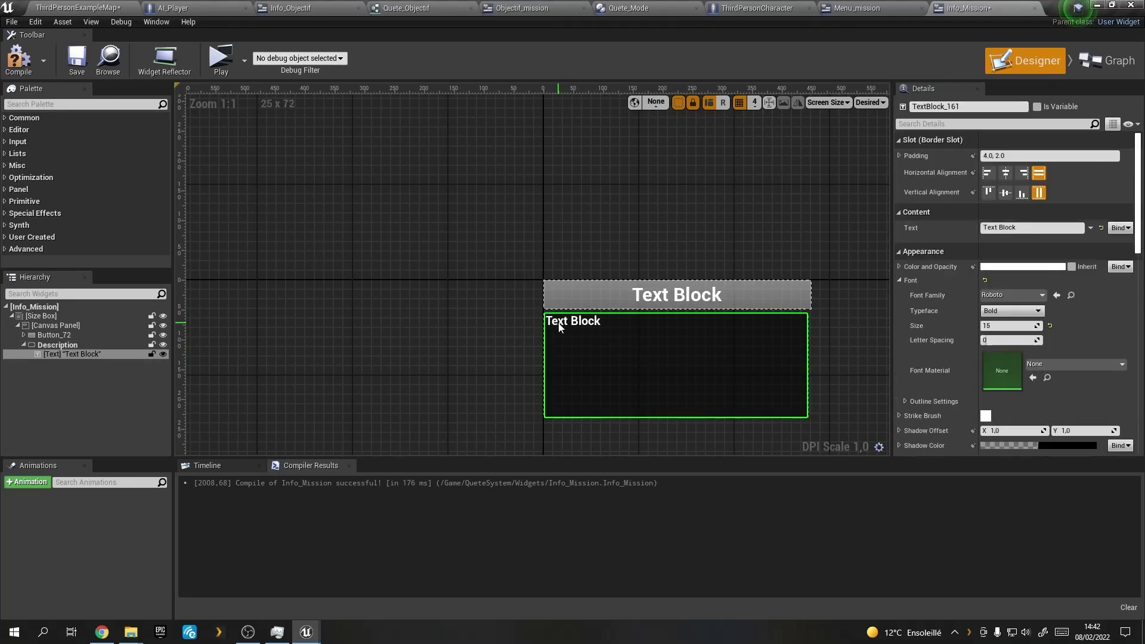
left_click(1120, 227)
mouse_move(1103, 278)
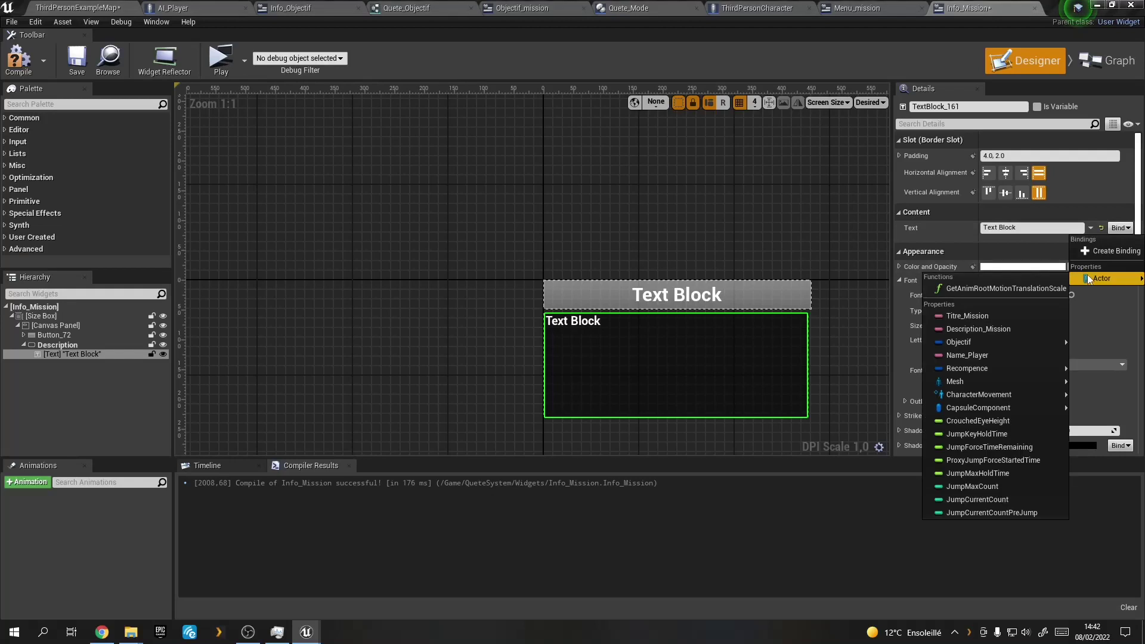
left_click(967, 330)
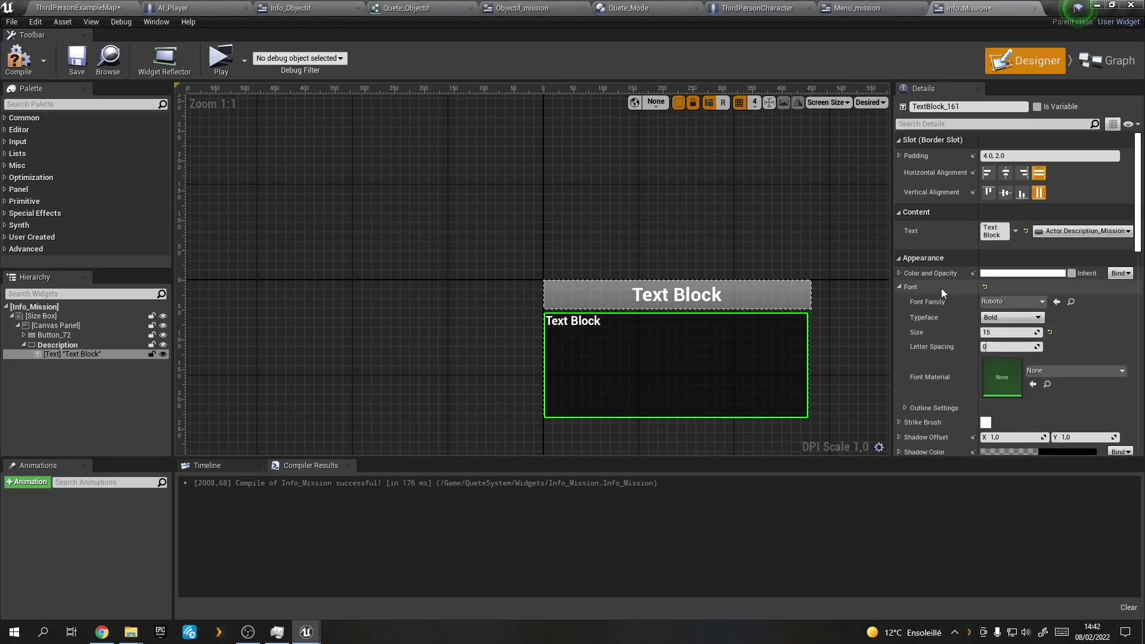
left_click(17, 63)
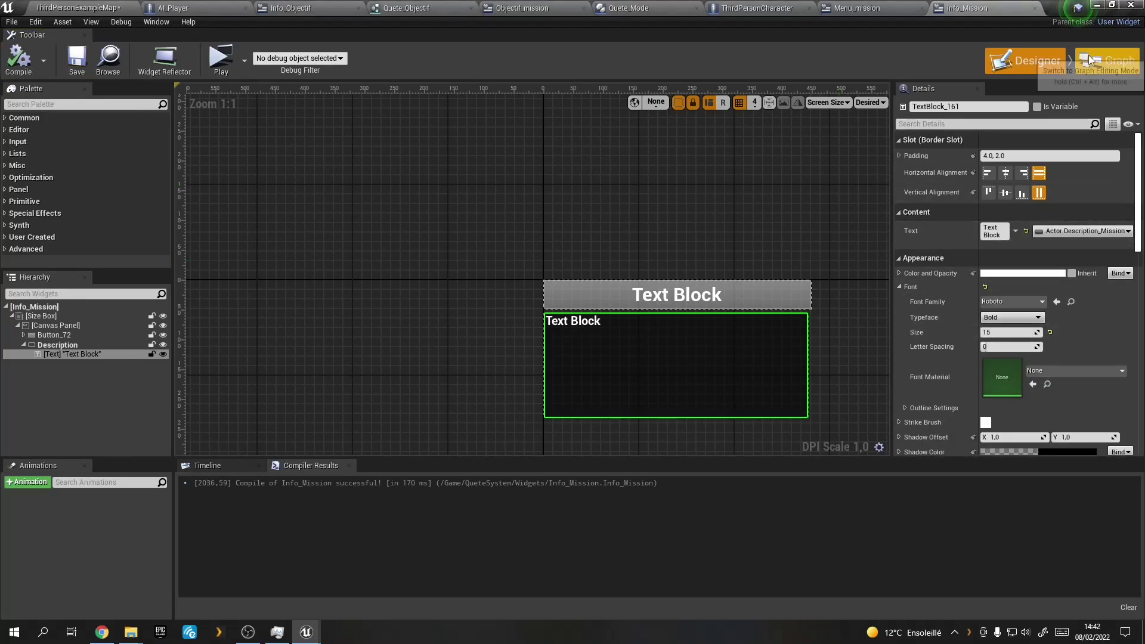
In the event graph, add a Description getter with a Set Visibility node from its pin.
left_click(1094, 66)
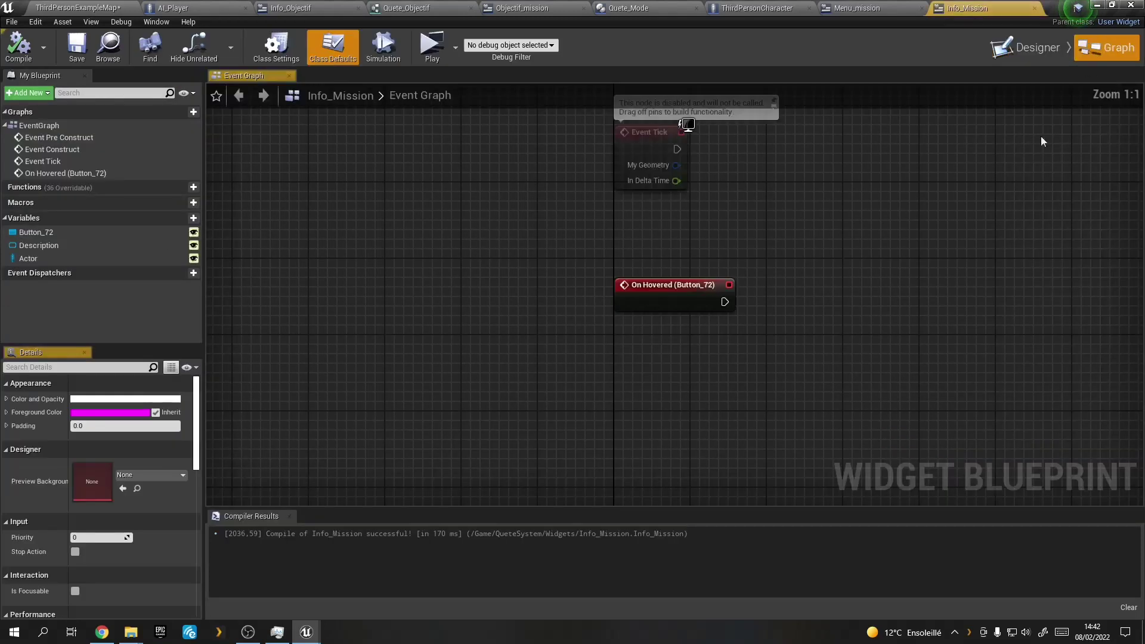
left_click_drag(725, 303, 753, 305)
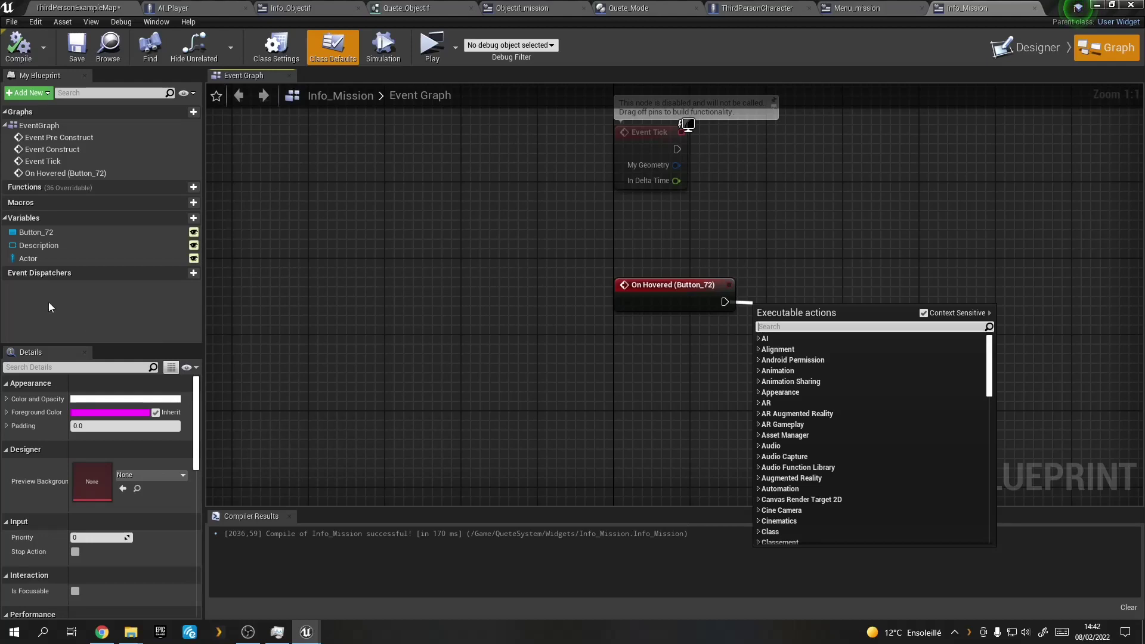
mouse_move(38, 245)
left_mouse_down()
mouse_move(630, 344)
mouse_move(732, 335)
left_mouse_up()
left_click(629, 347)
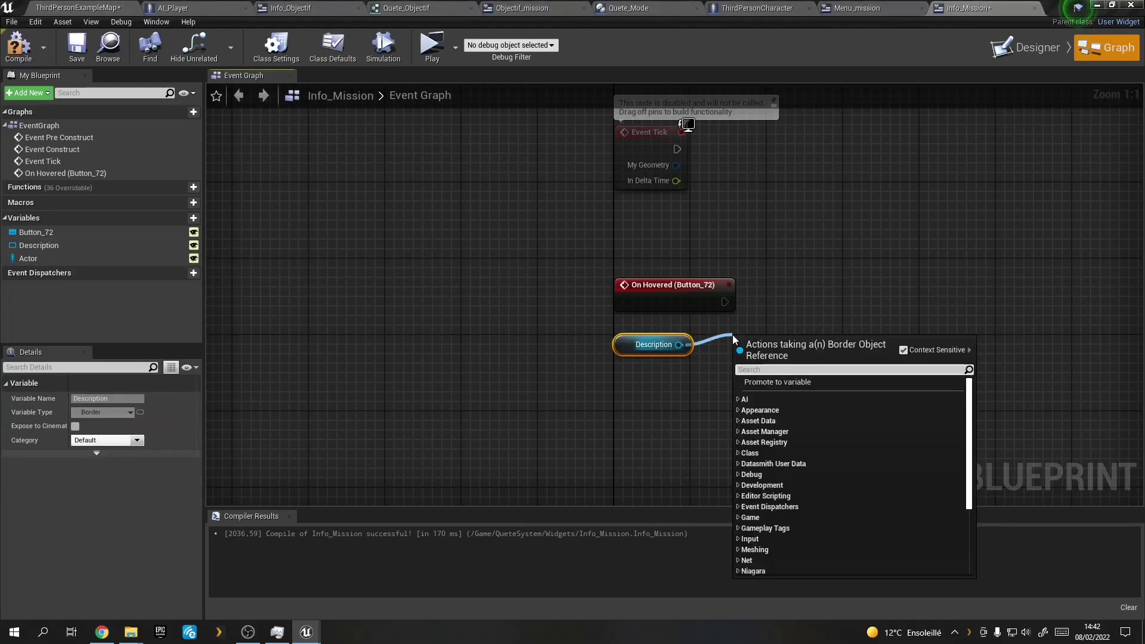
type("visi")
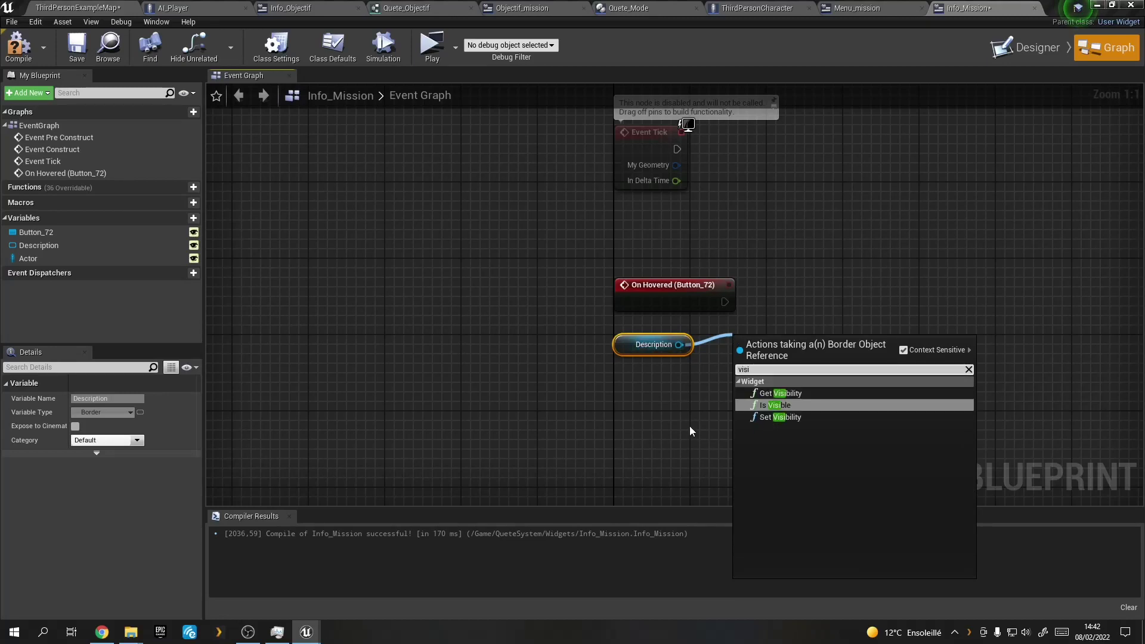
left_click(779, 417)
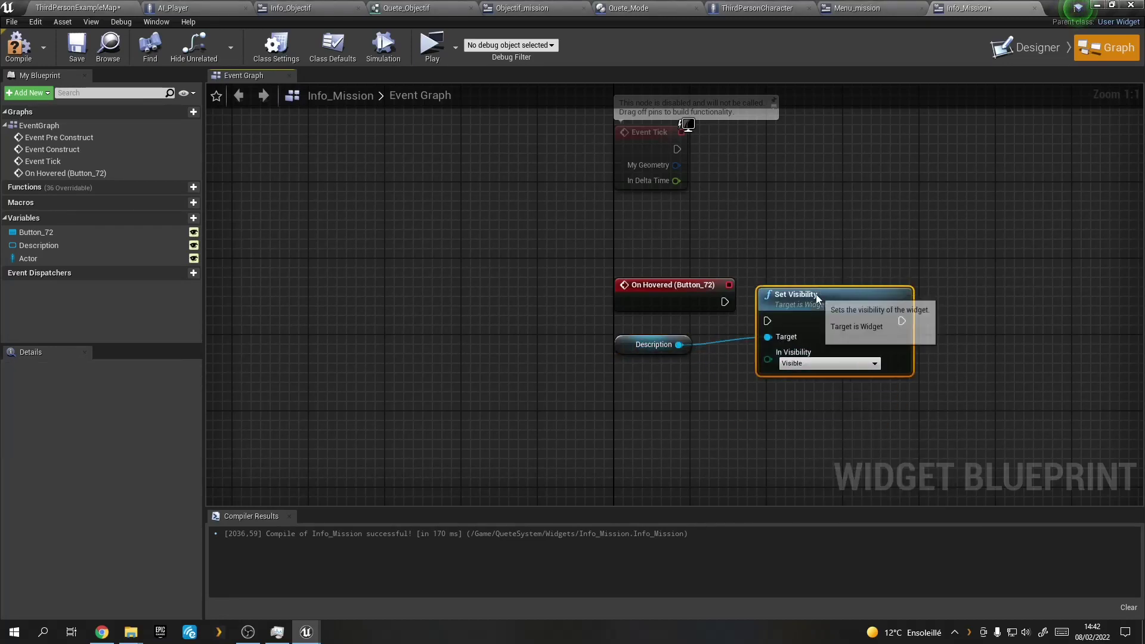
Wire On Hovered (Button_72) into Set Visibility so Description becomes Visible.
left_click_drag(817, 285, 807, 276)
left_click_drag(725, 302, 757, 302)
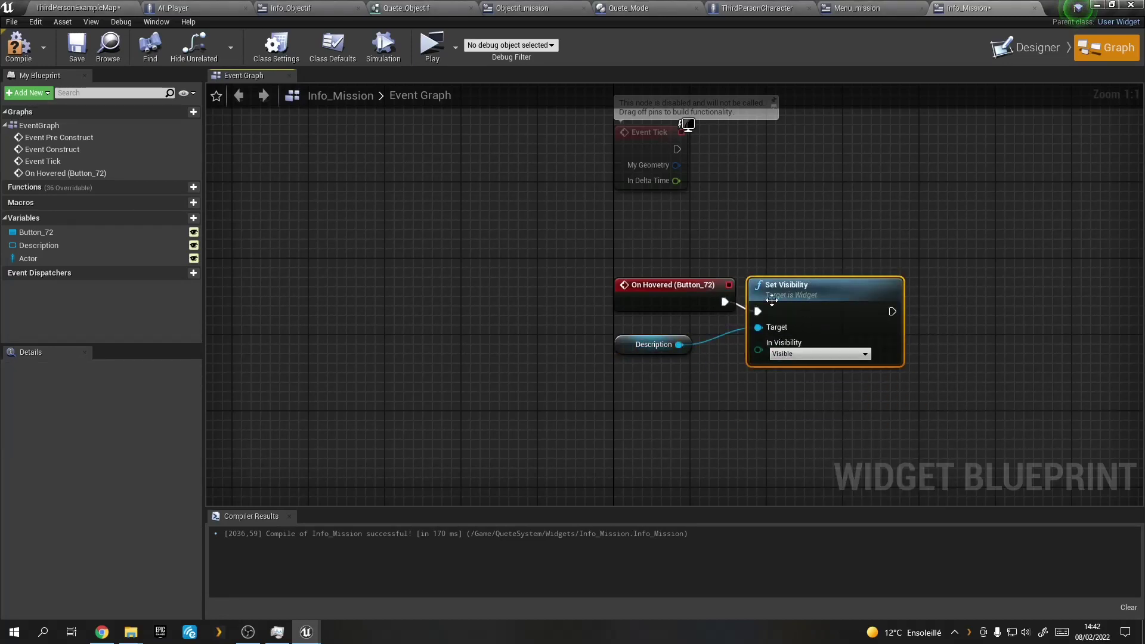
left_click(577, 318)
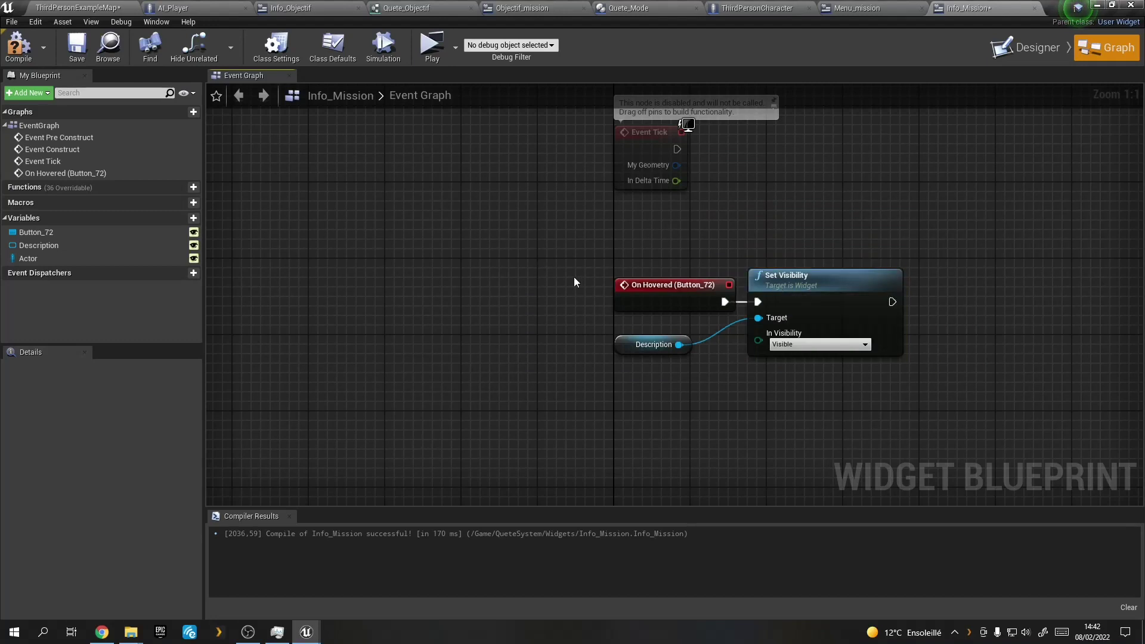
left_click(30, 232)
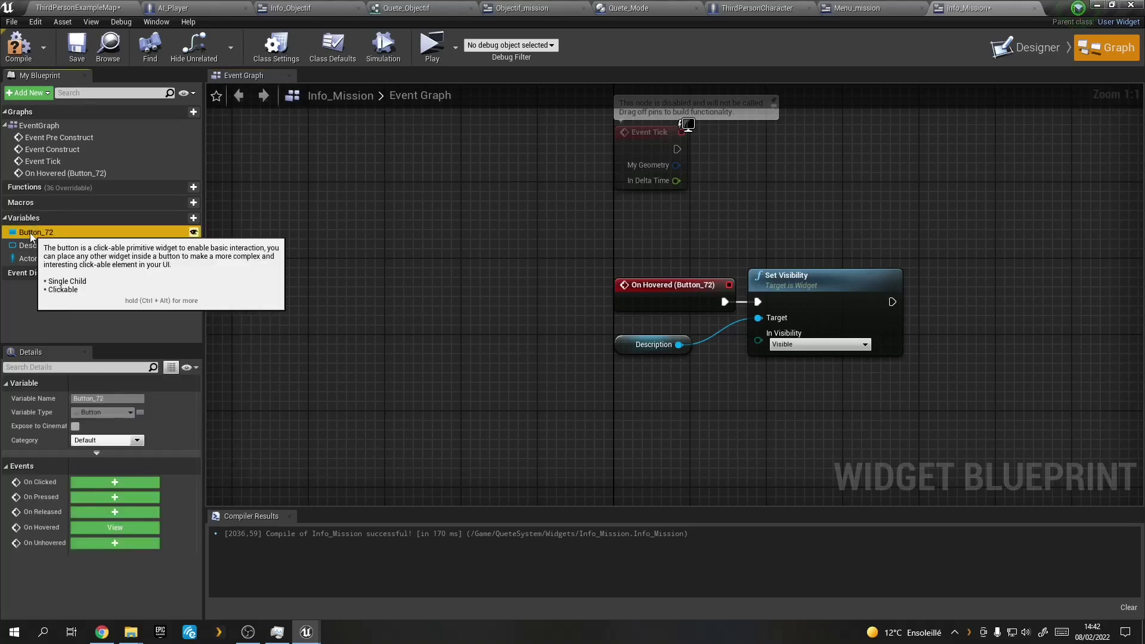
Add an On Unhovered event and paste copies of the Description and Set Visibility nodes beside it.
left_click(105, 542)
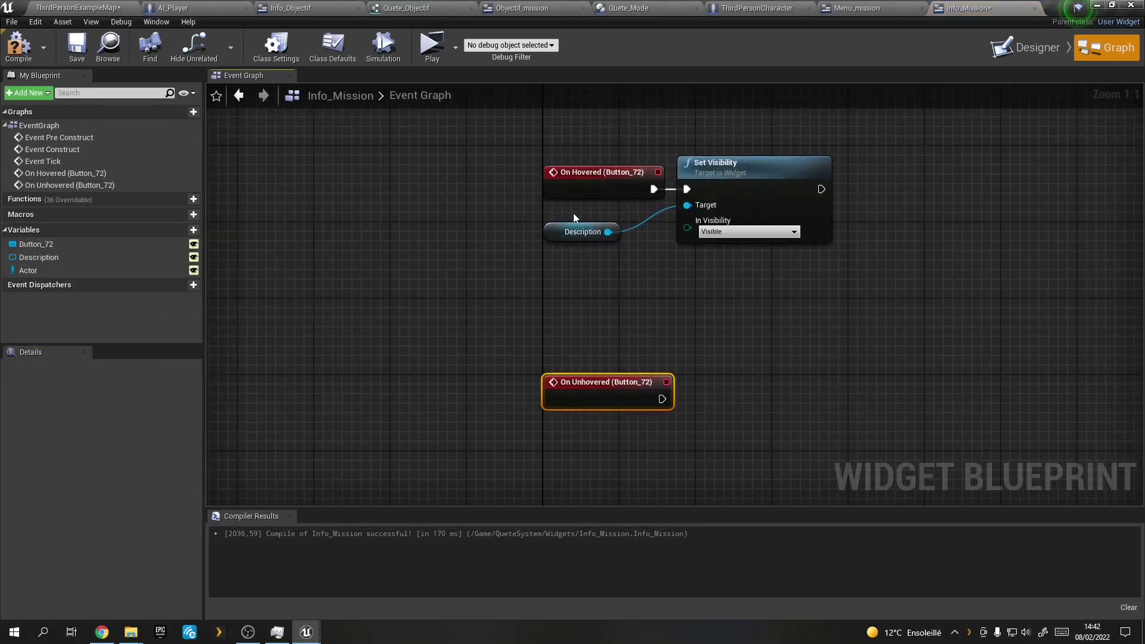
left_click_drag(573, 217, 757, 263)
key("ctrl+c")
key("ctrl+v")
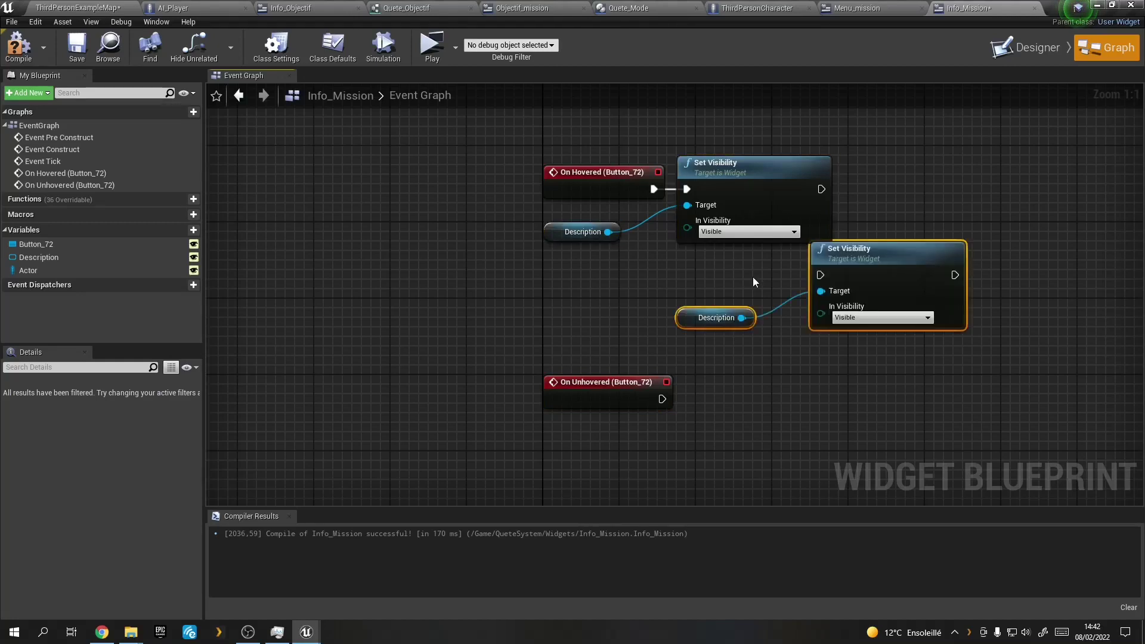
mouse_move(844, 255)
left_mouse_down()
mouse_move(741, 381)
mouse_move(662, 399)
left_mouse_up()
Wire On Unhovered to the copied Set Visibility set to Hidden, then switch to Menu_mission.
left_click_drag(741, 384, 714, 384)
left_click(740, 442)
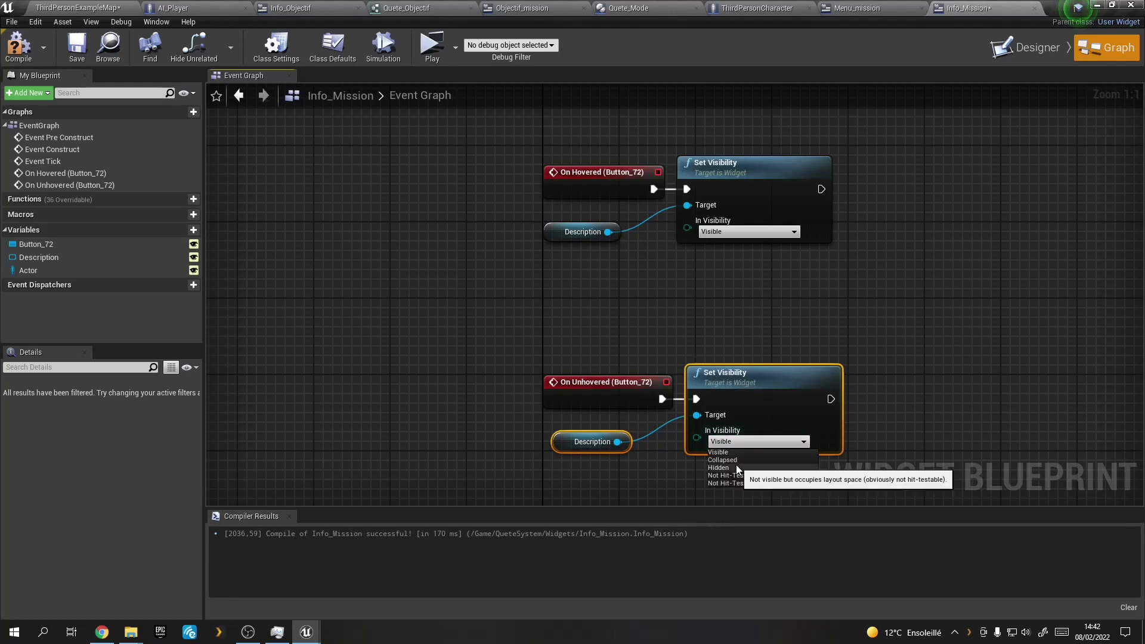
left_click(719, 467)
left_click_drag(582, 352, 758, 448)
mouse_move(760, 404)
left_mouse_down()
mouse_move(750, 404)
mouse_move(759, 399)
left_mouse_up()
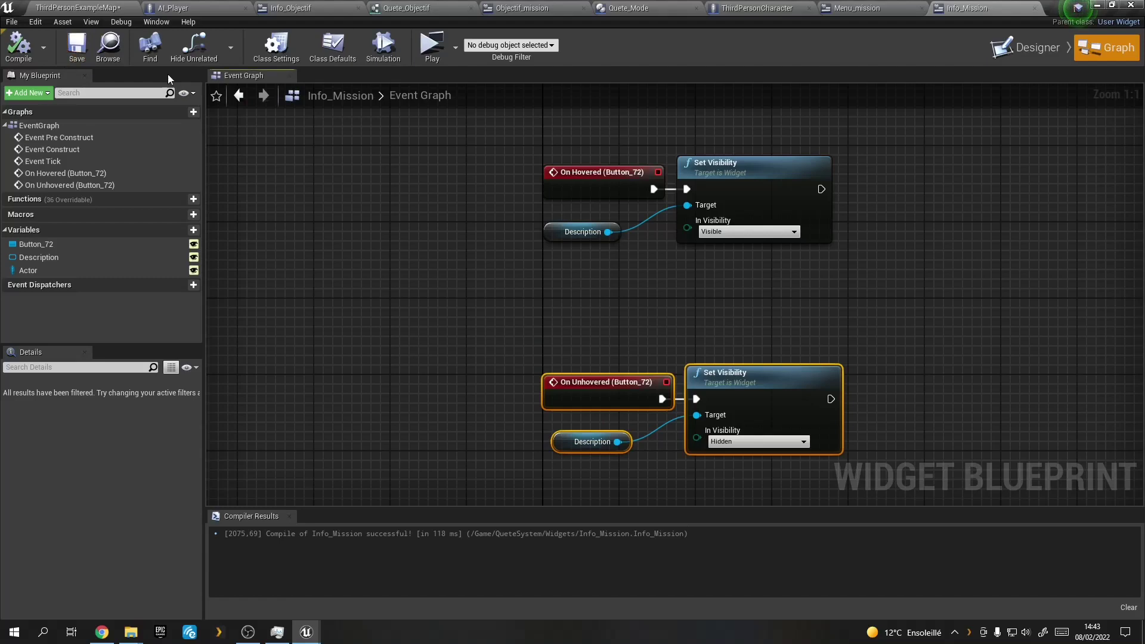
left_click(891, 8)
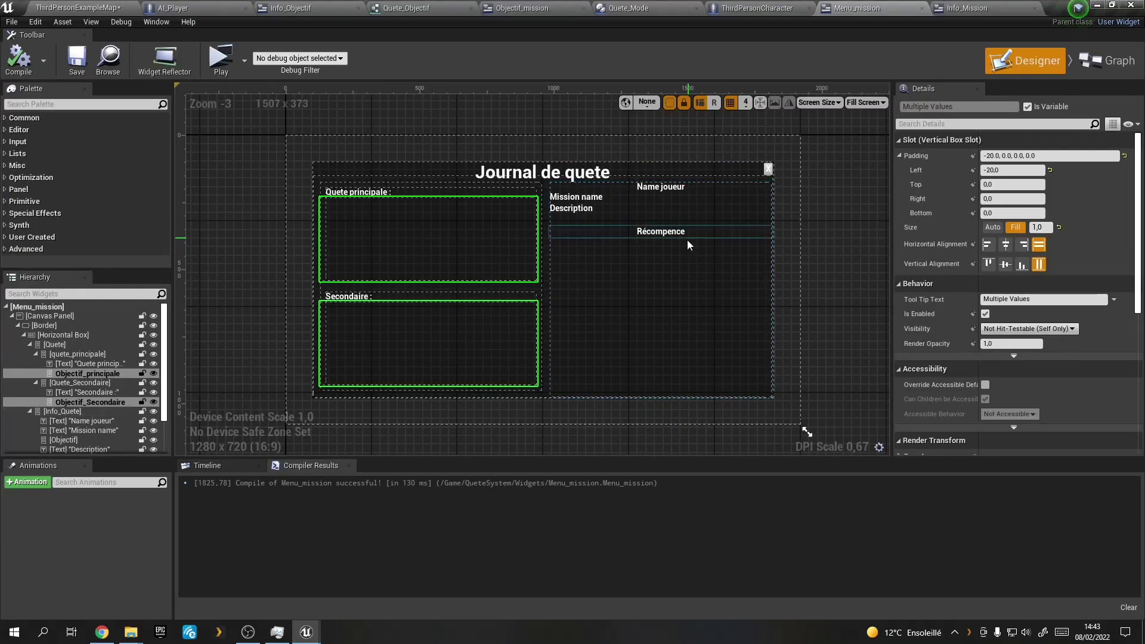
Close the Info_Mission and Menu_mission editors and return to the map tab.
left_click(1035, 8)
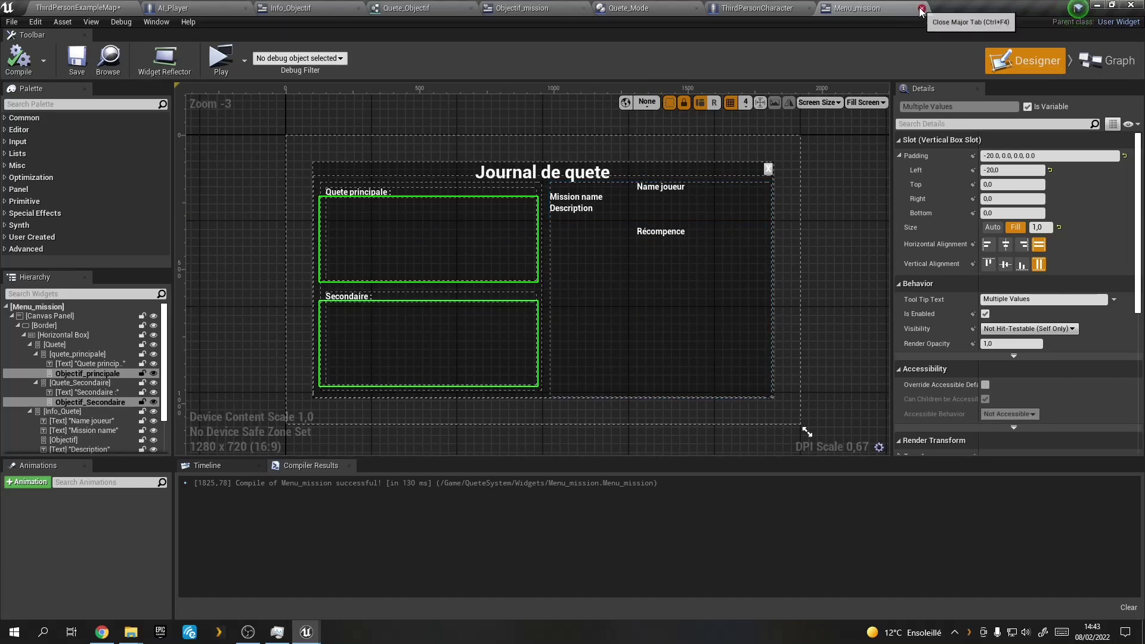
left_click(923, 7)
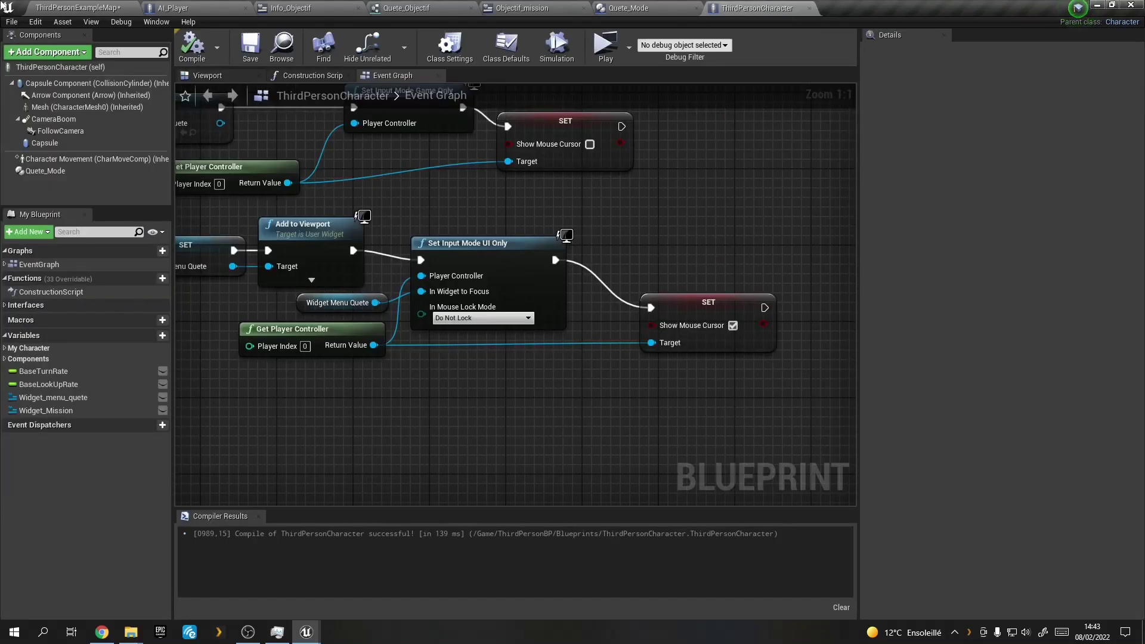
left_click(77, 8)
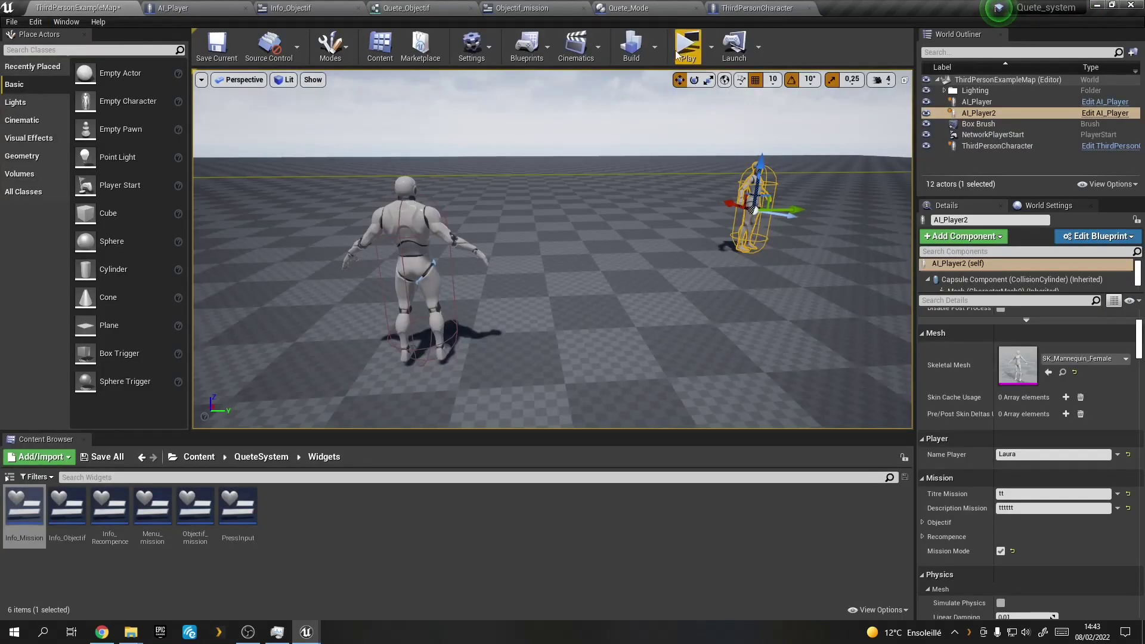
Save the map through Save All > Save Selected and start a Play session.
left_click(108, 457)
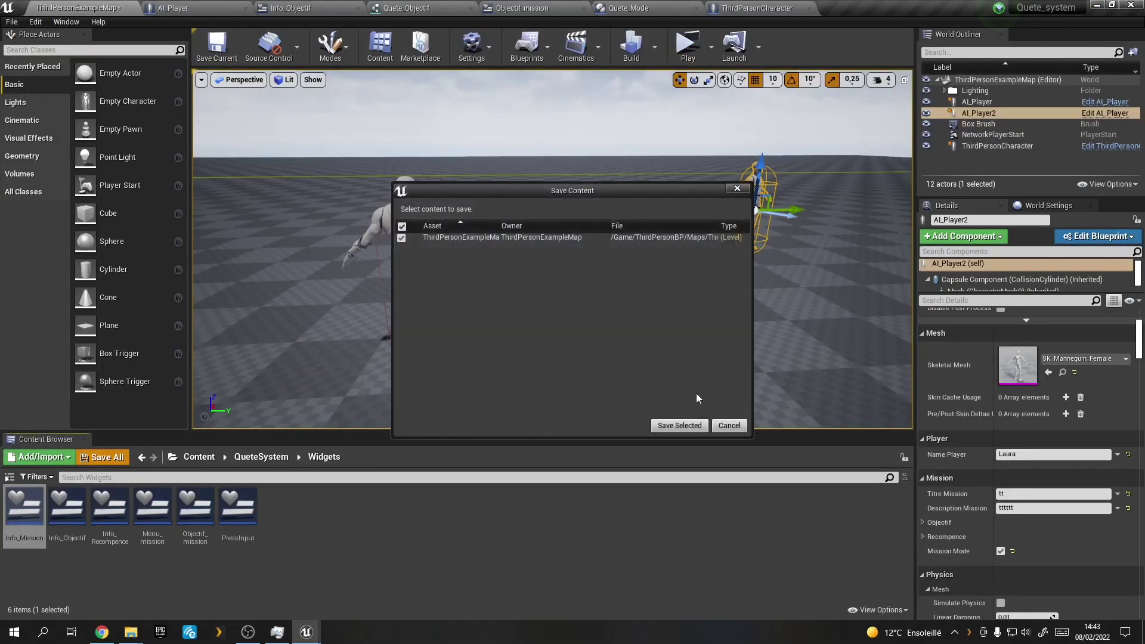
left_click(677, 427)
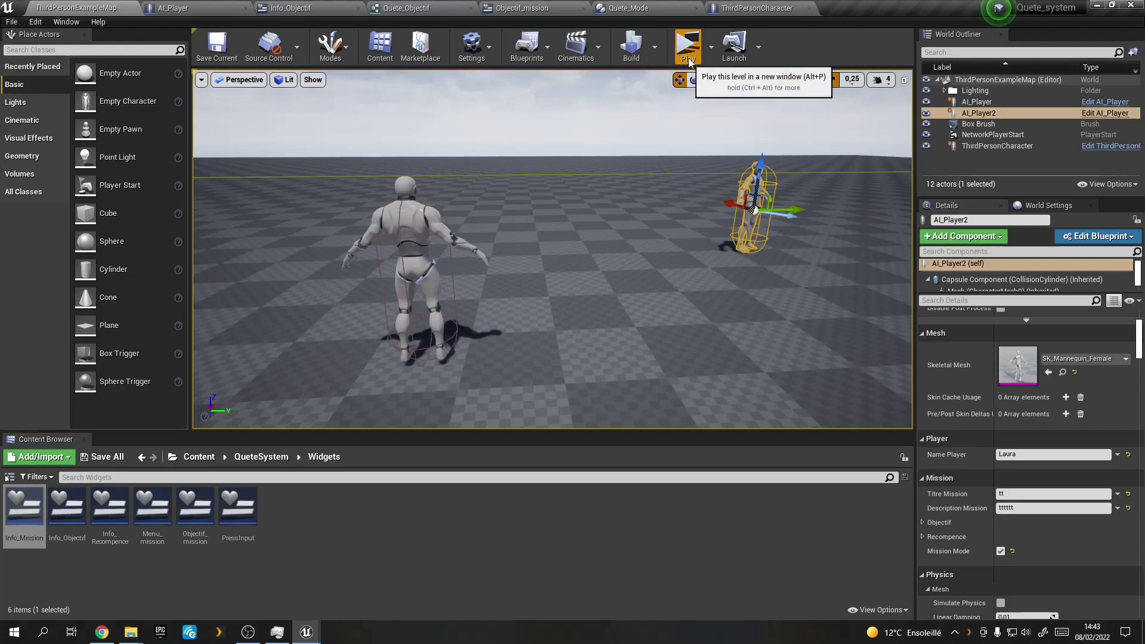
left_click(688, 46)
key("w")
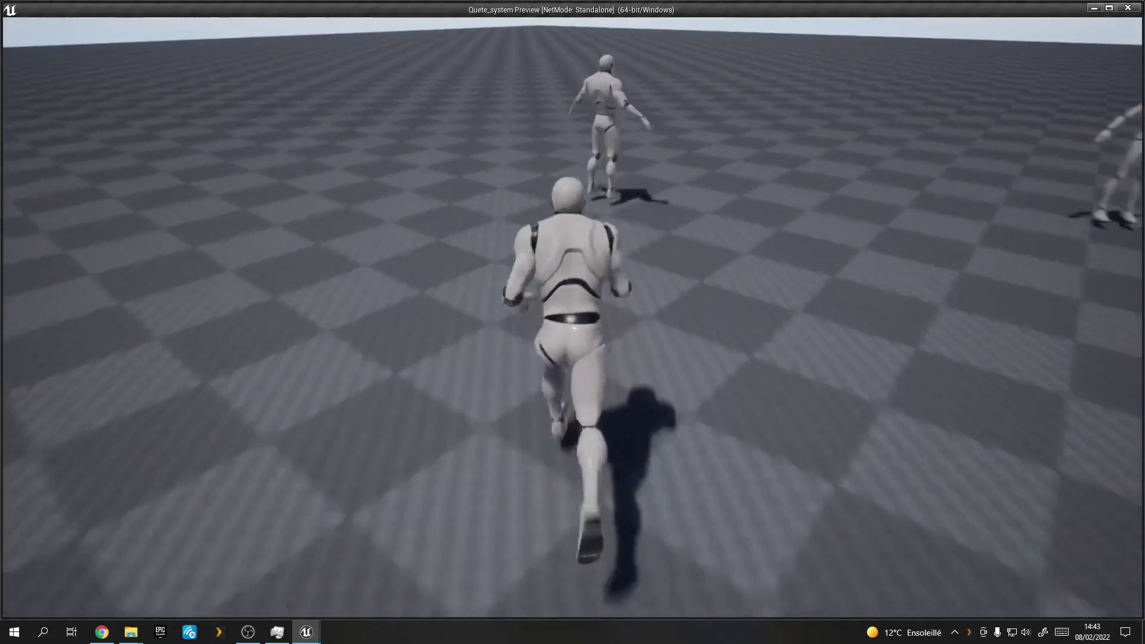
key("e")
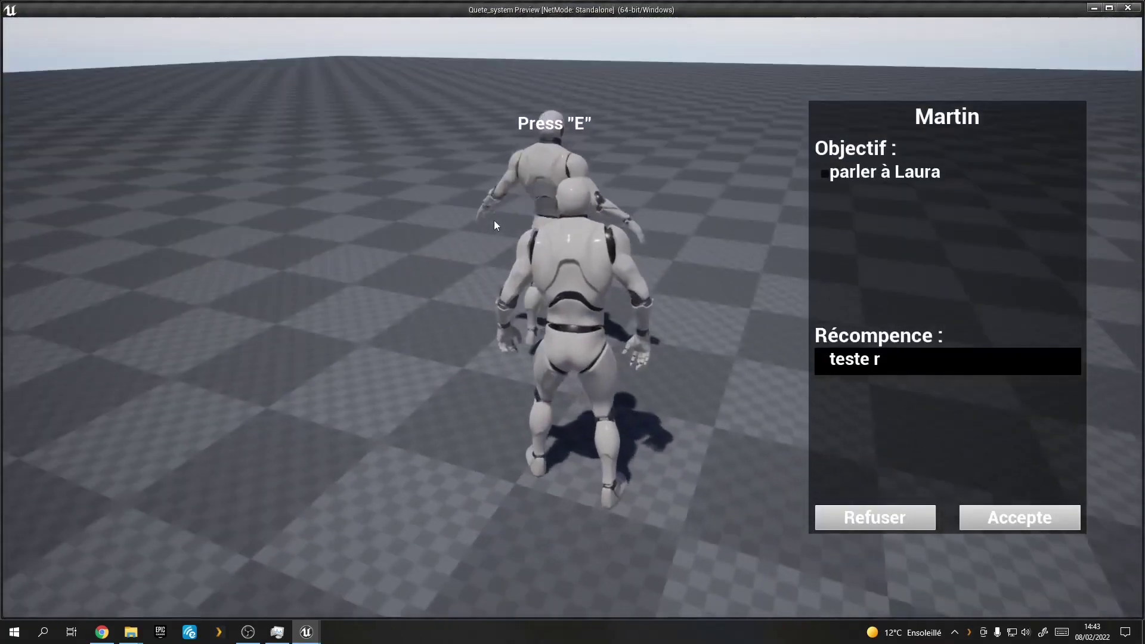
mouse_move(942, 425)
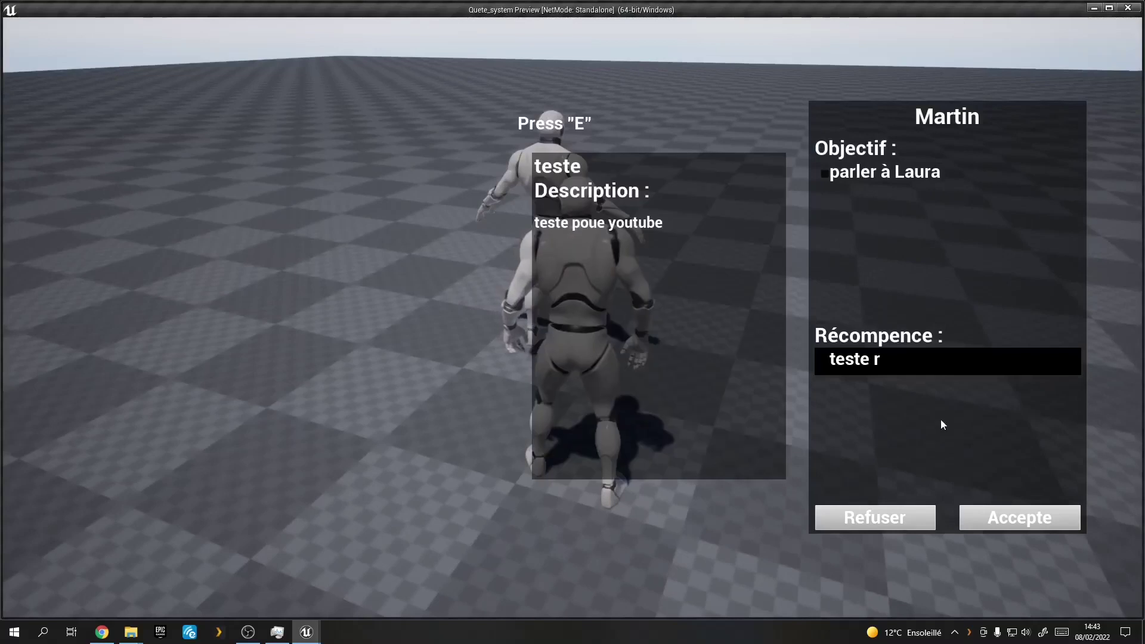
left_click(1014, 517)
key("j")
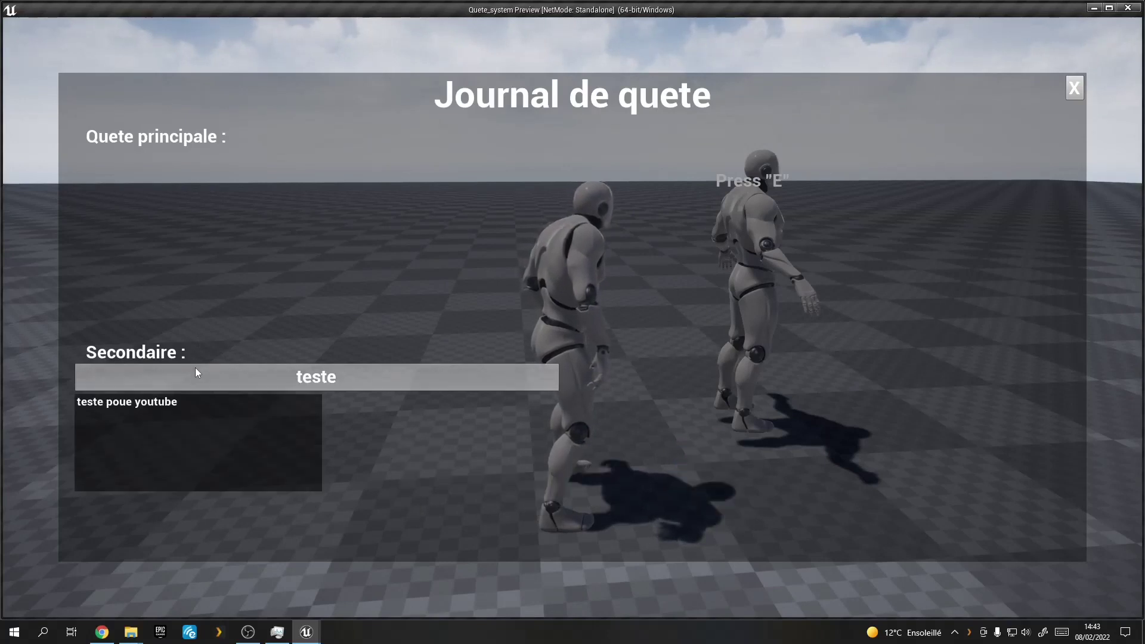
mouse_move(193, 375)
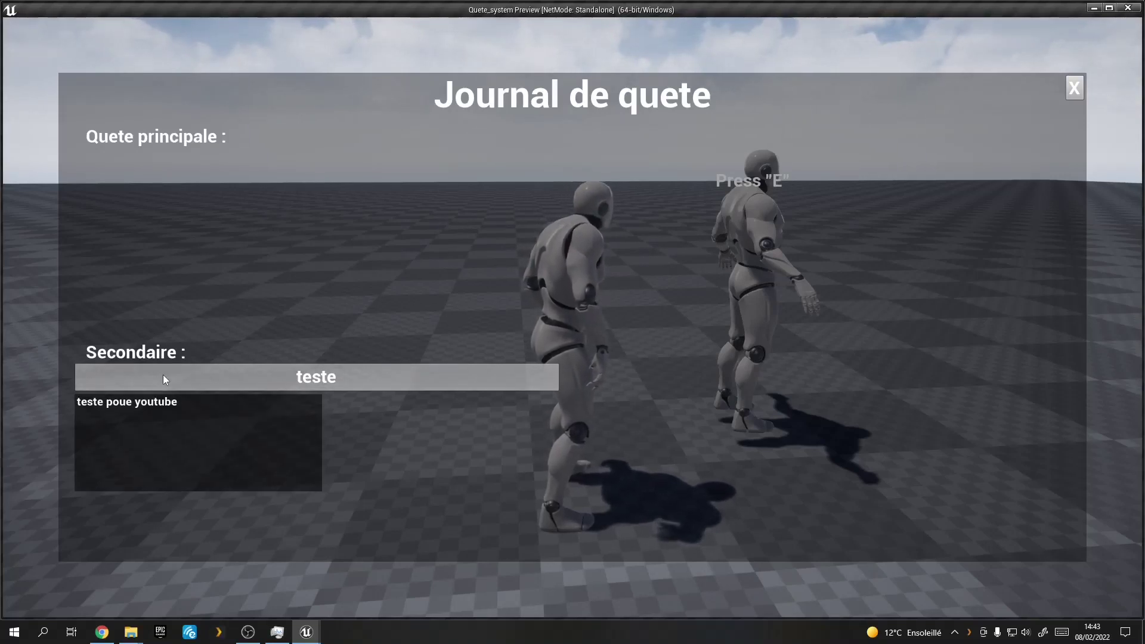
key("Escape")
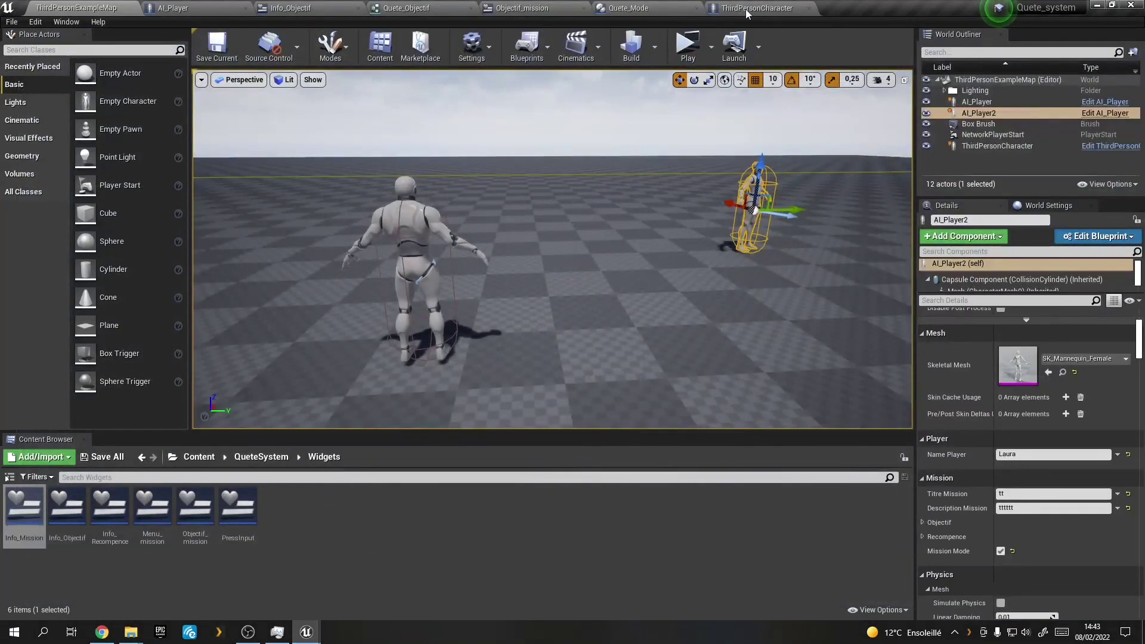
Leave the blueprint tabs for the level editor and open Info_Mission from the Content Browser.
left_click(747, 13)
left_click(636, 11)
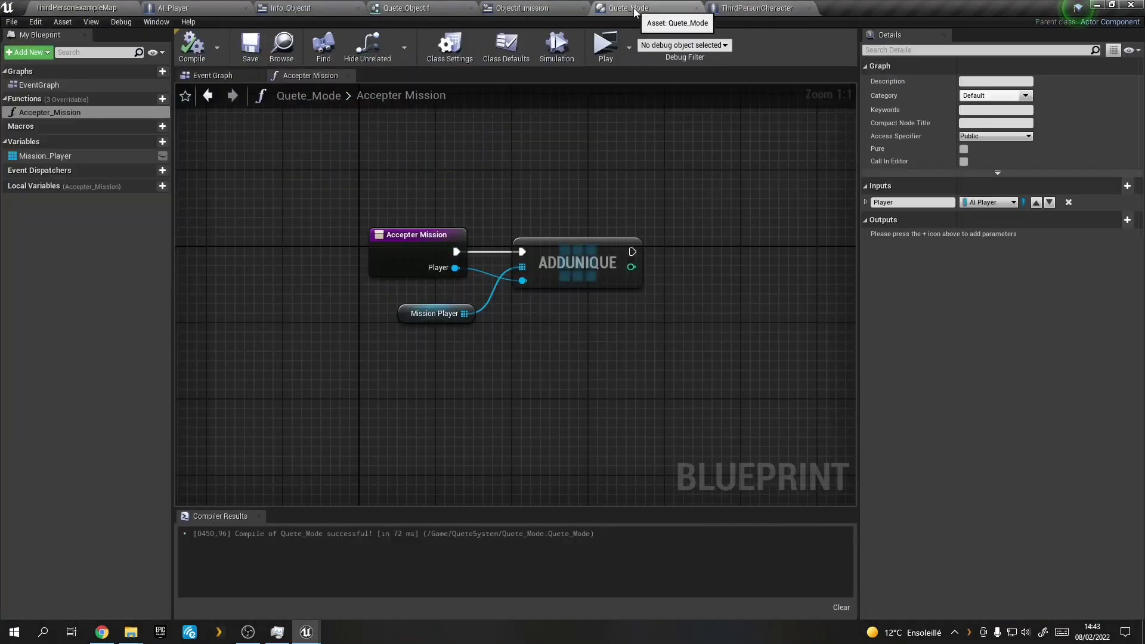
left_click(760, 9)
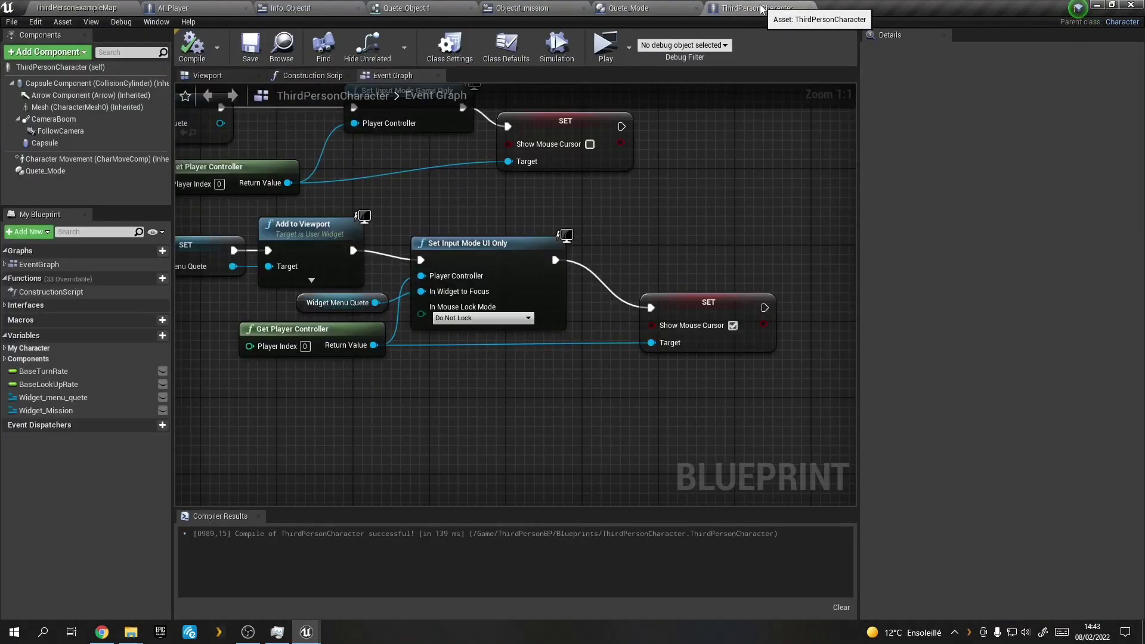
left_click(513, 8)
left_click(61, 10)
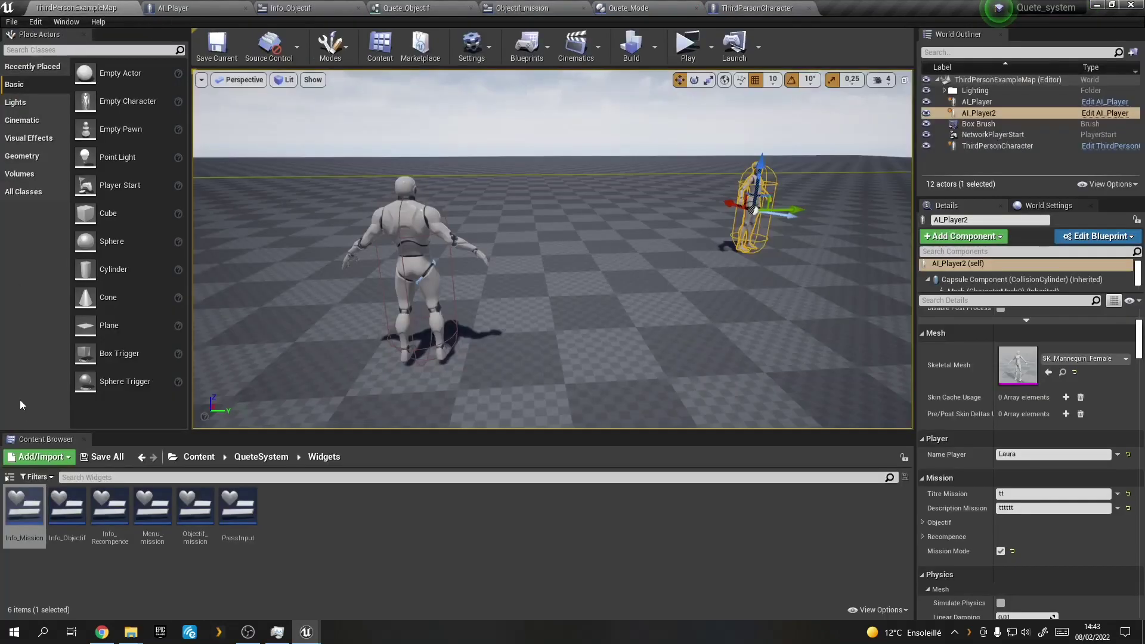
double_click(24, 510)
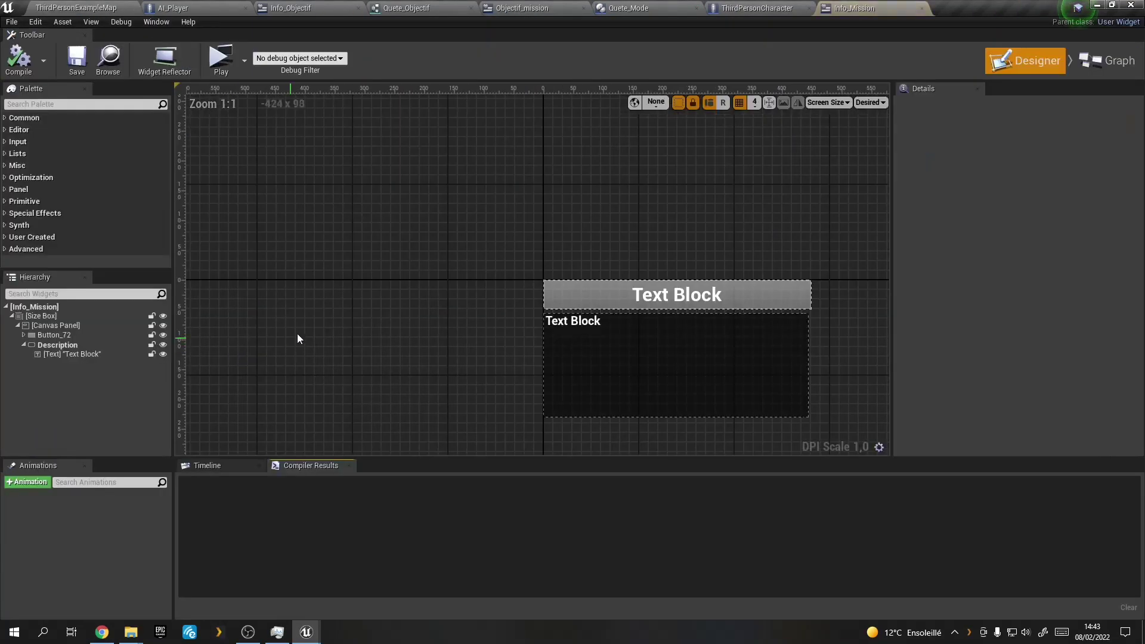
Set the Description border's Size X to 500, then compile and save Info_Mission.
left_click(671, 338)
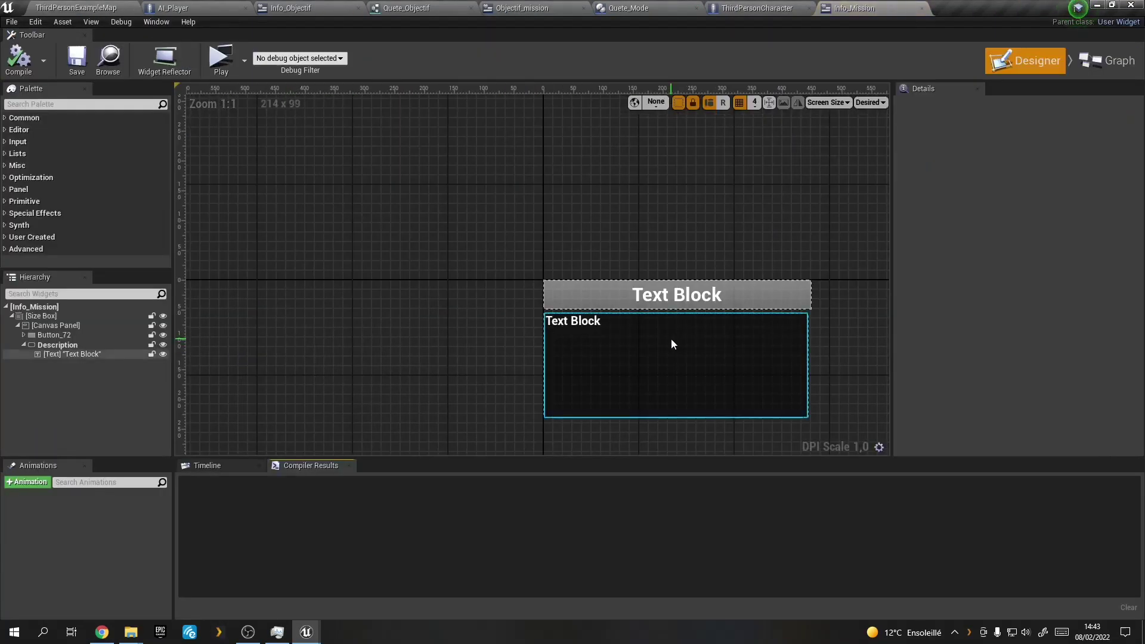
left_click(583, 311)
left_click_drag(1008, 201, 1026, 201)
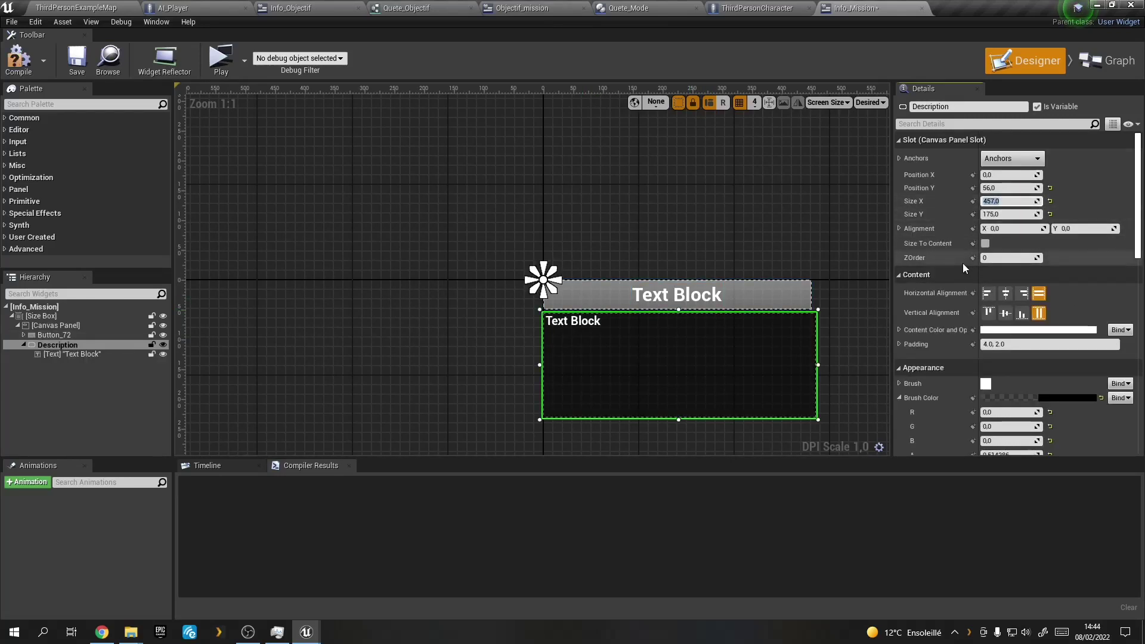
type("500")
key("Return")
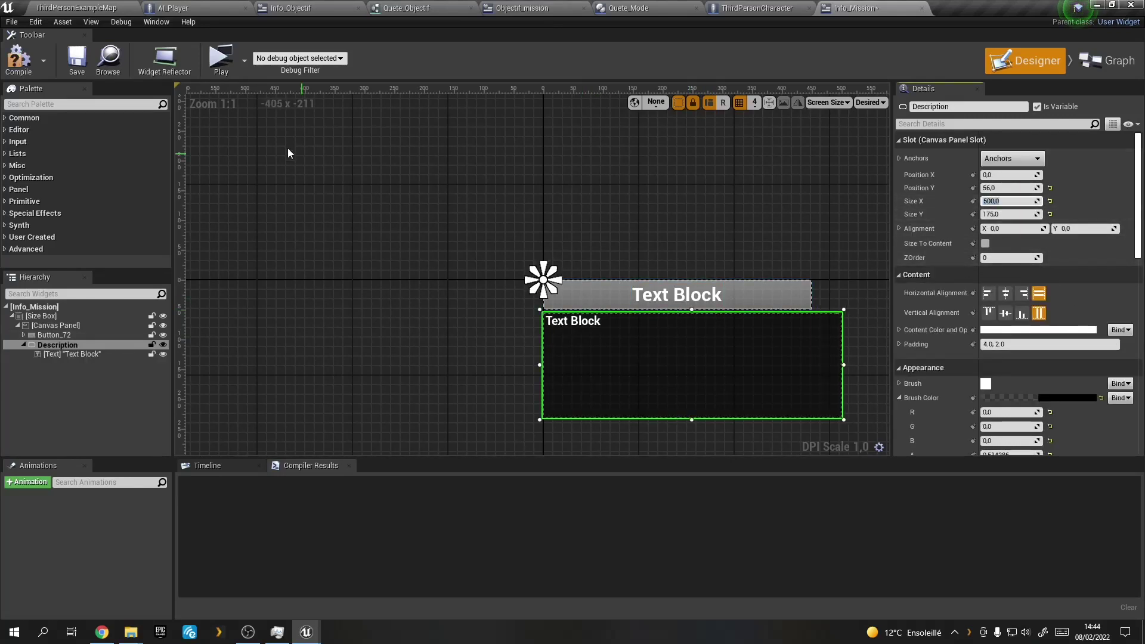
left_click(18, 60)
left_click(76, 71)
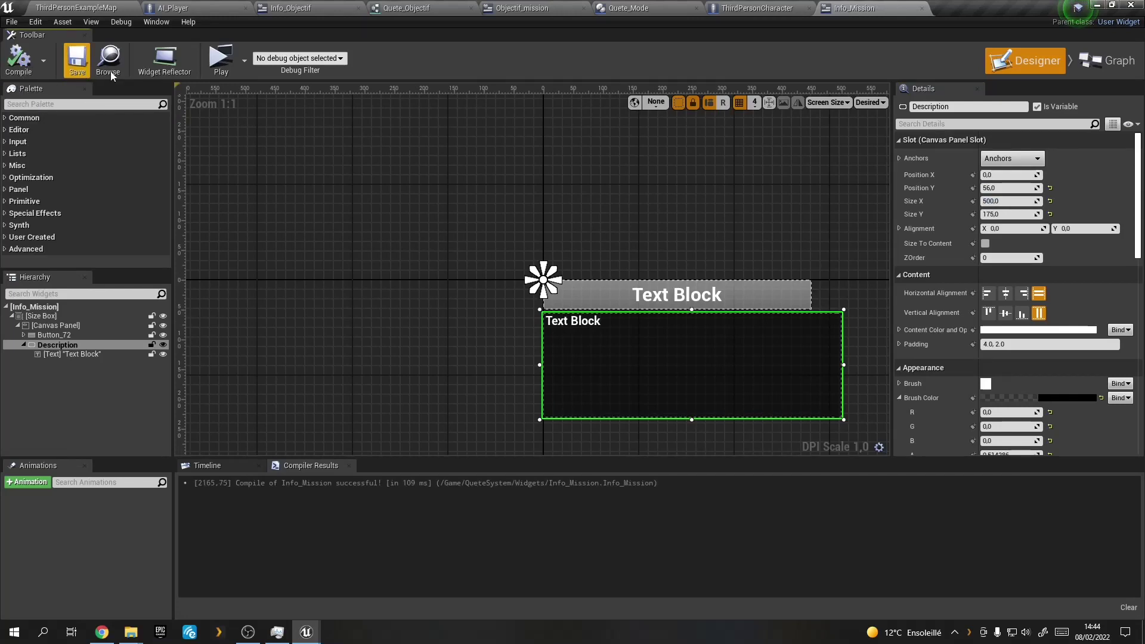
Play the level and accept the quests from both NPCs with E and Accepte.
left_click(219, 60)
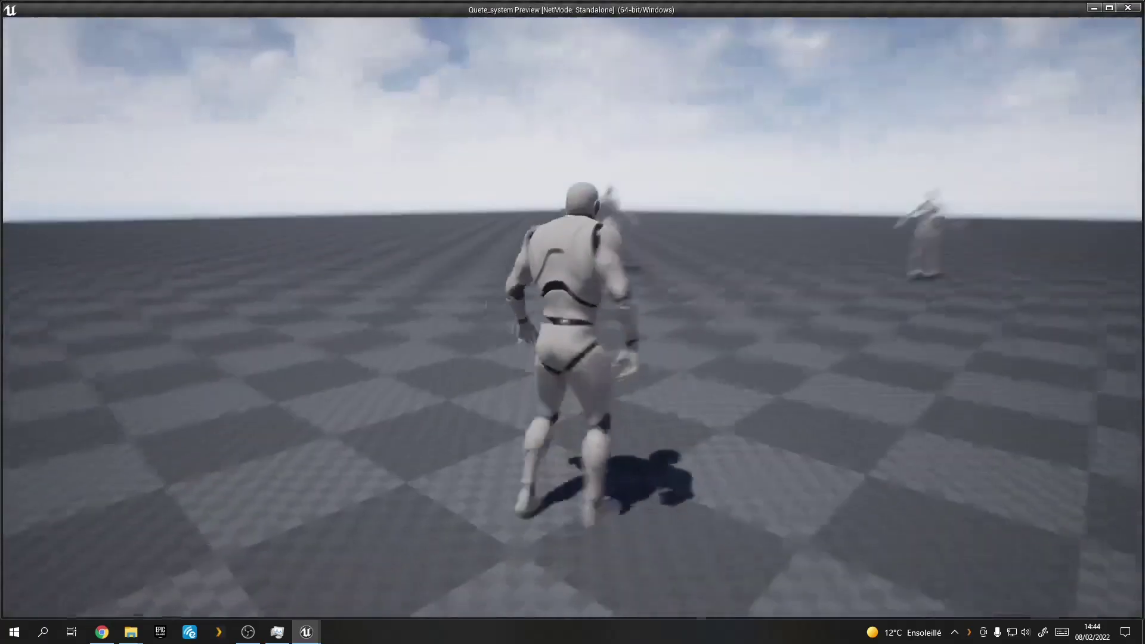
key("e")
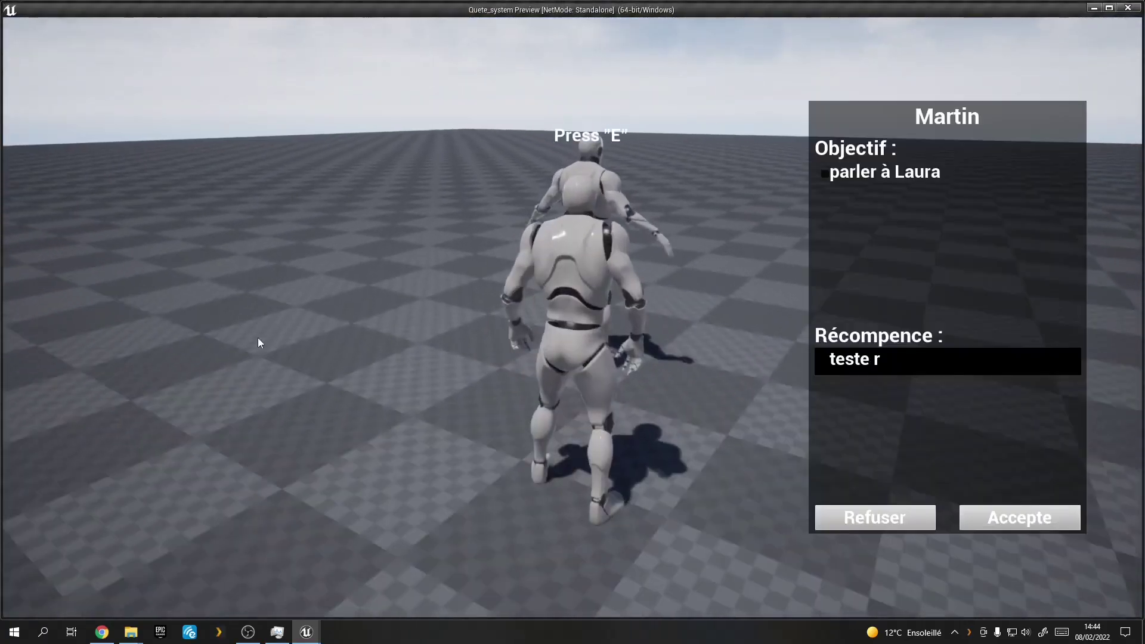
left_click(1020, 518)
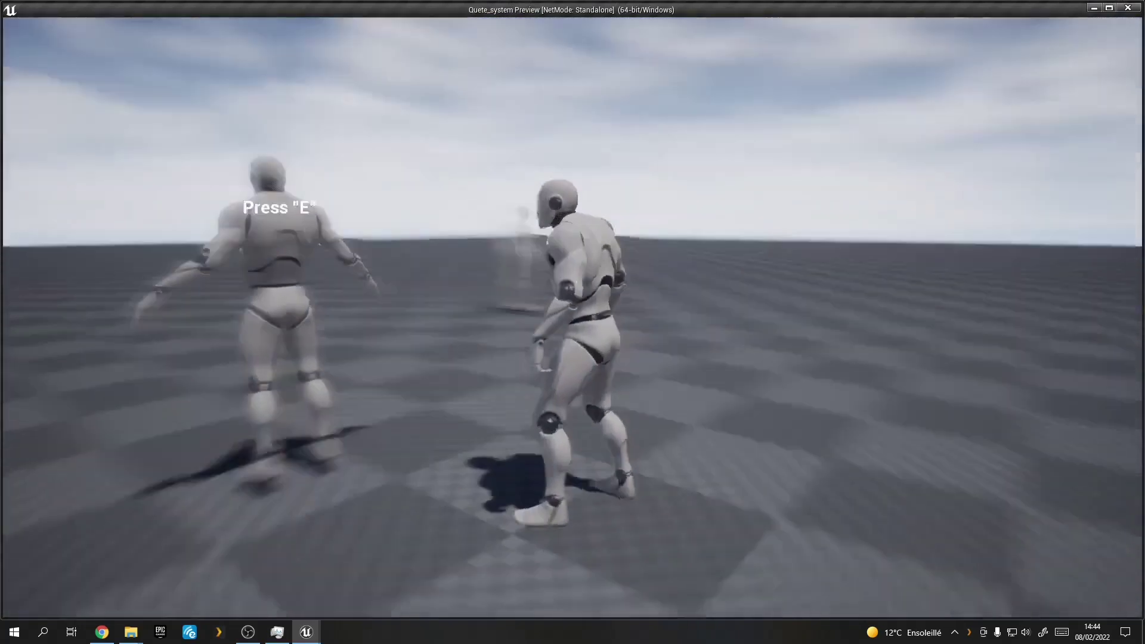
key("e")
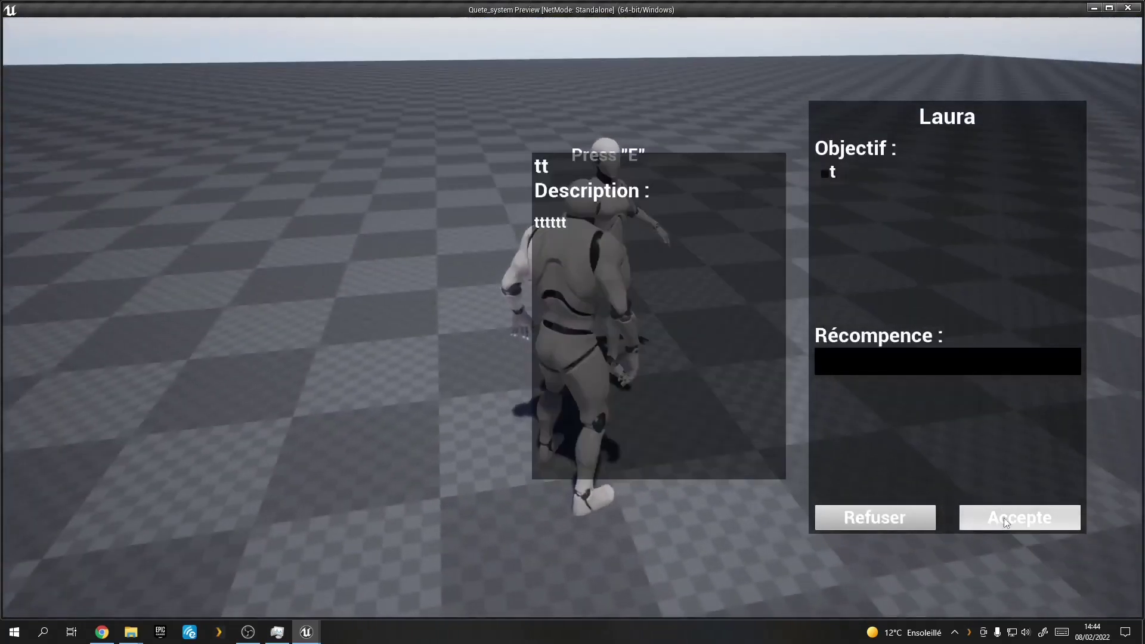
left_click(1067, 522)
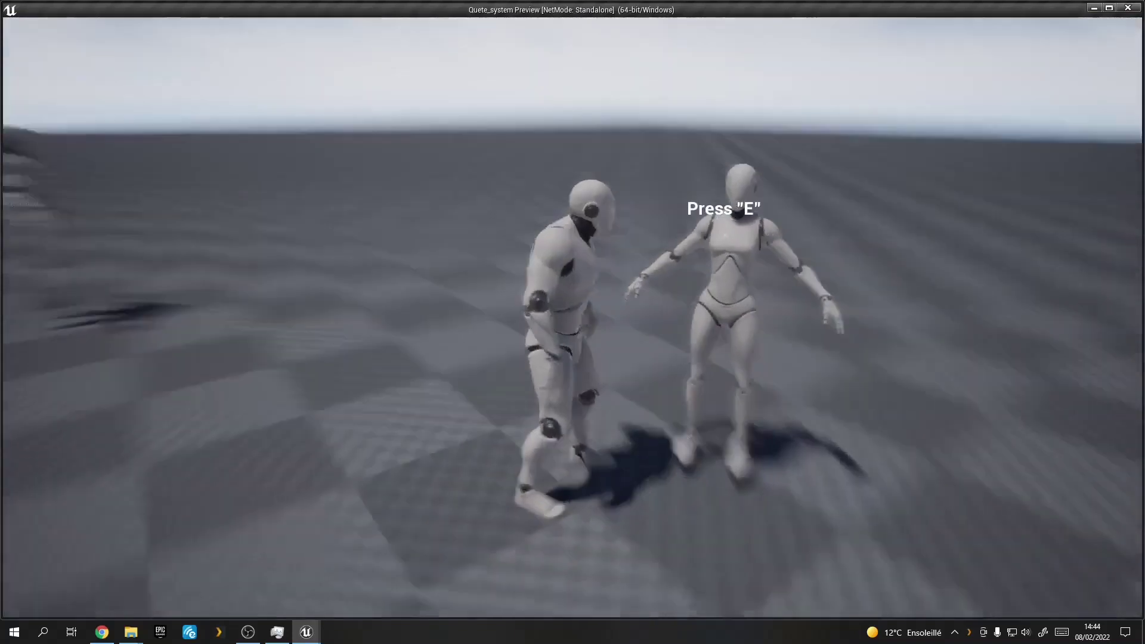
Open the quest journal with J and select the 'tt' quest entry.
key("j")
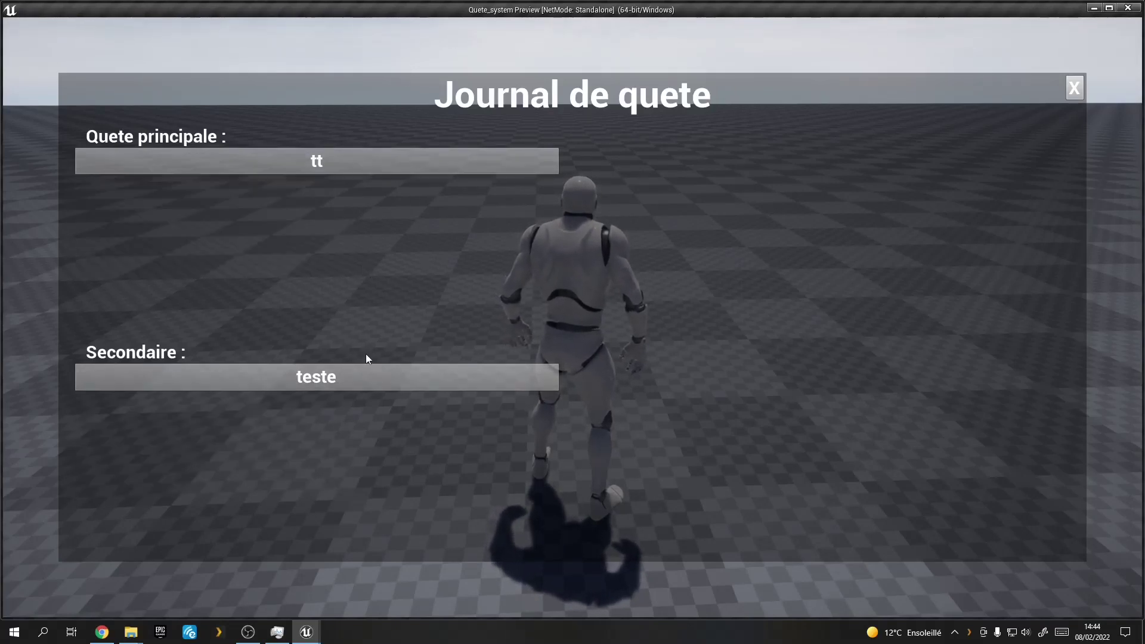
mouse_move(358, 167)
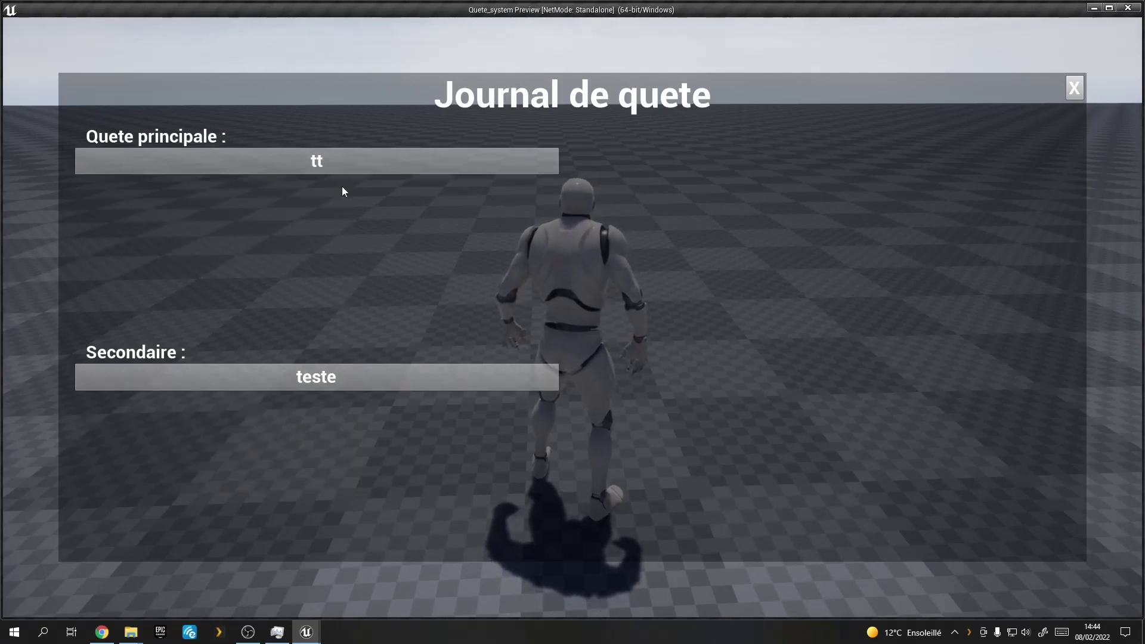
left_click(385, 169)
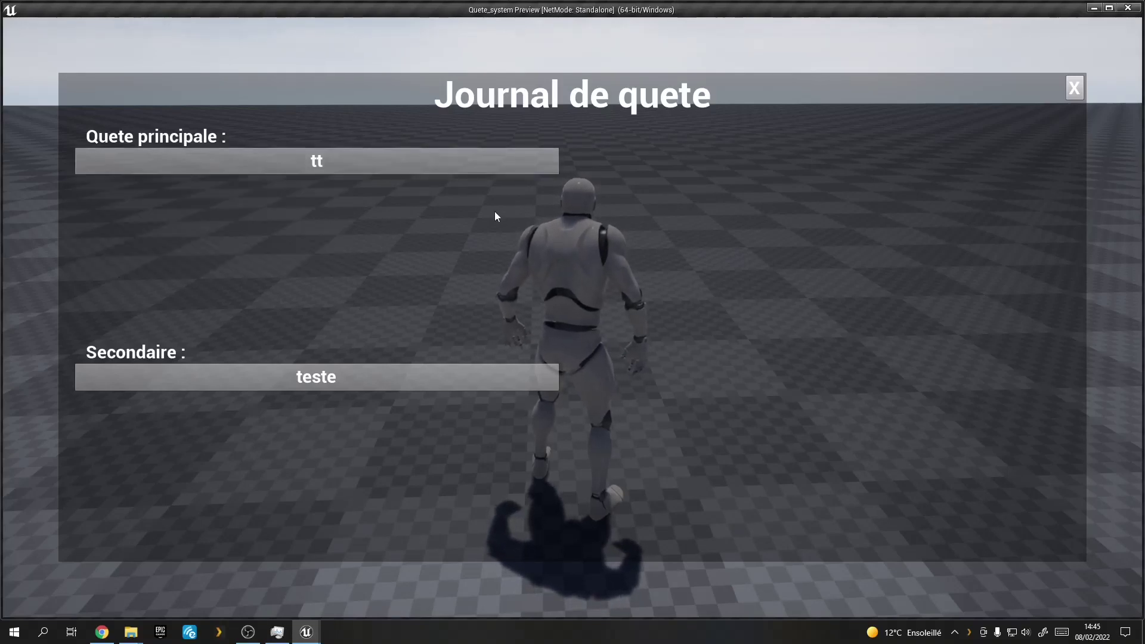
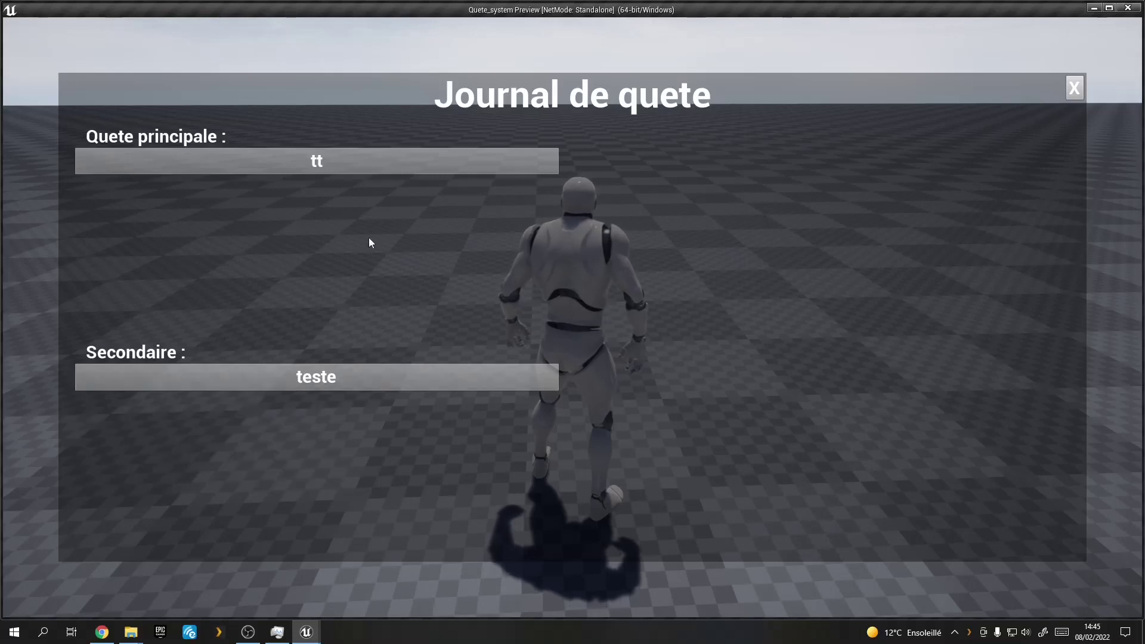
Preview the descriptions of the main quest 'tt' and the secondary quest 'teste', then close the journal.
mouse_move(340, 392)
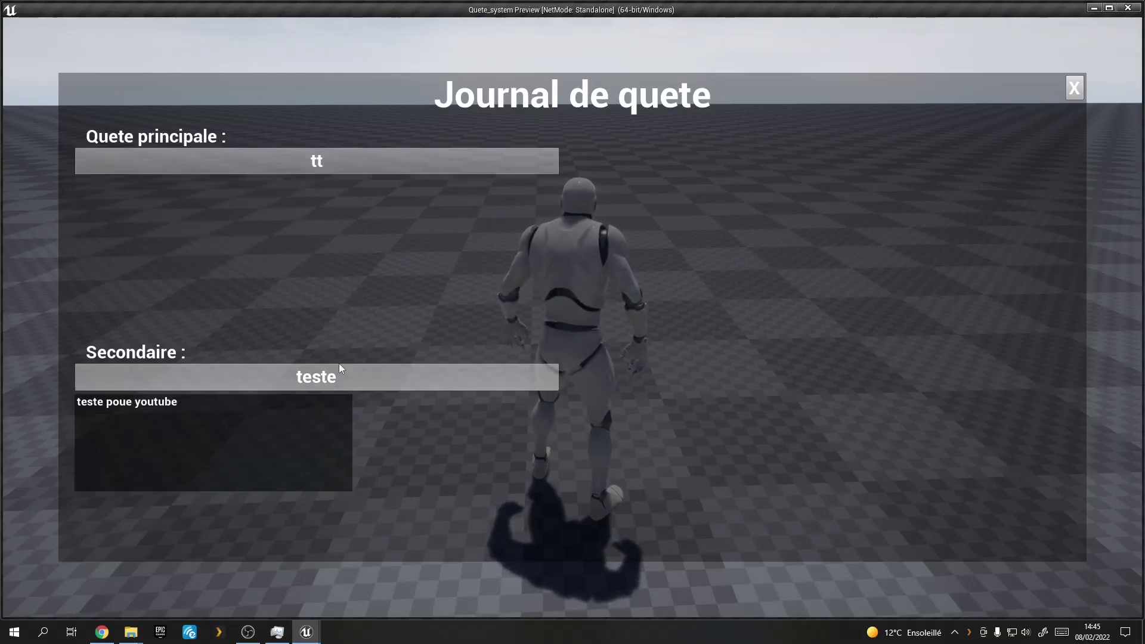
mouse_move(303, 162)
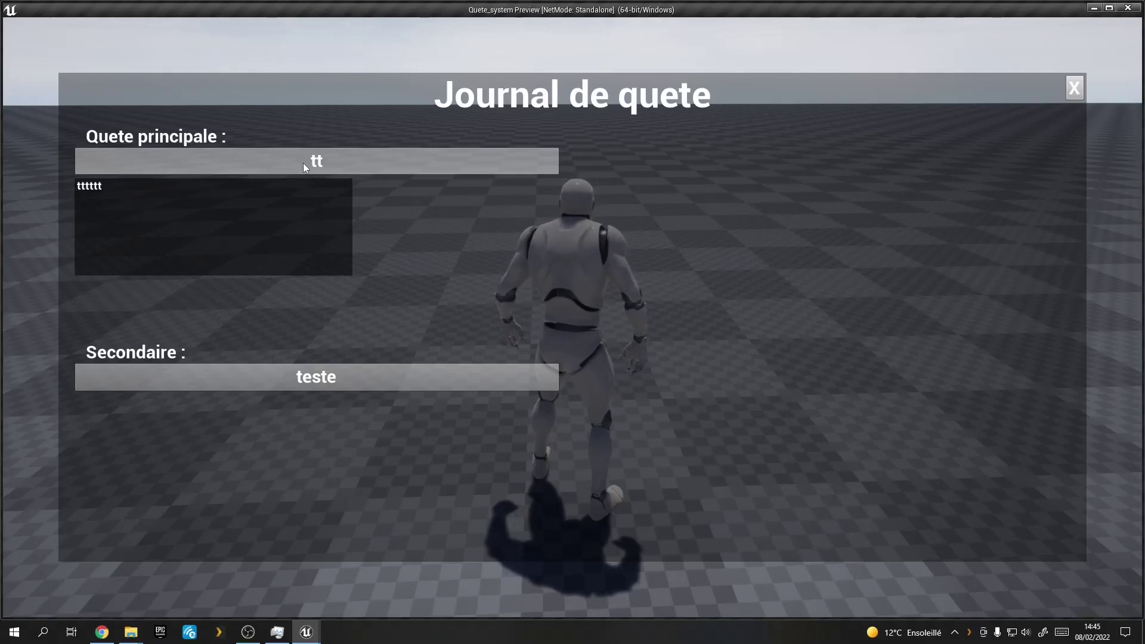
left_click(1074, 91)
Stop the play session and return to ThirdPersonExampleMap, bringing OBS to the front.
key("Escape")
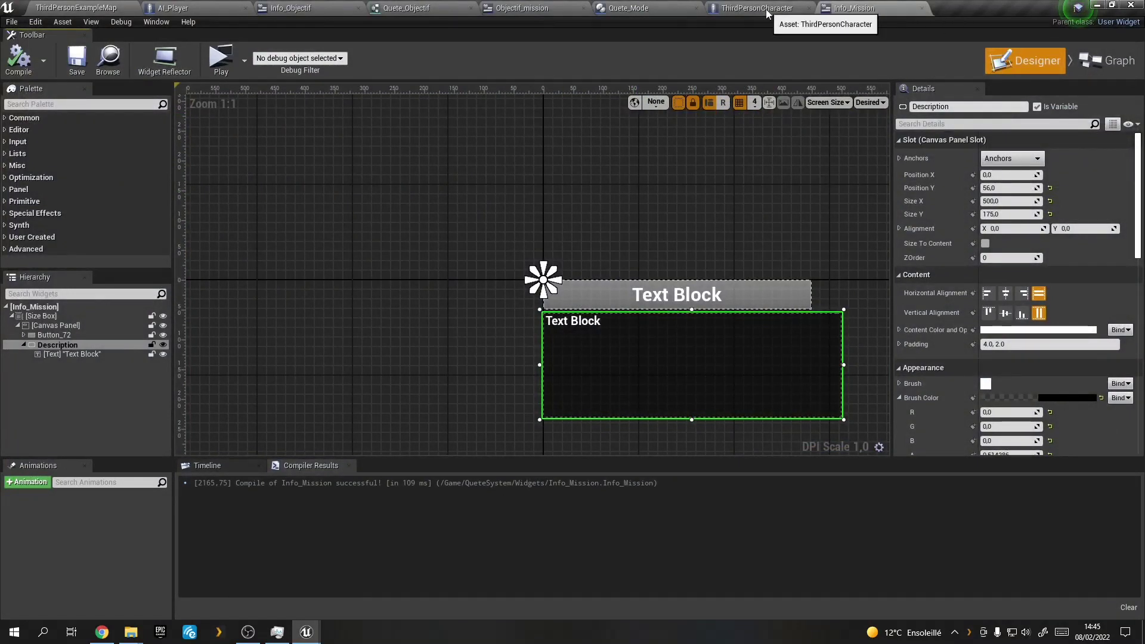
left_click(76, 8)
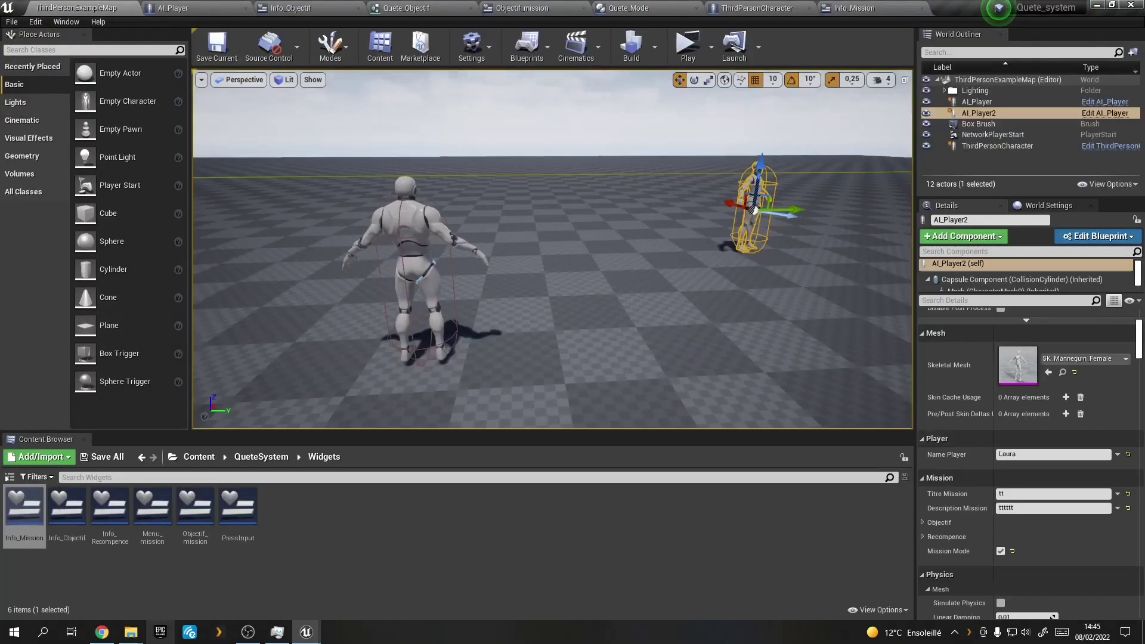
left_click(248, 632)
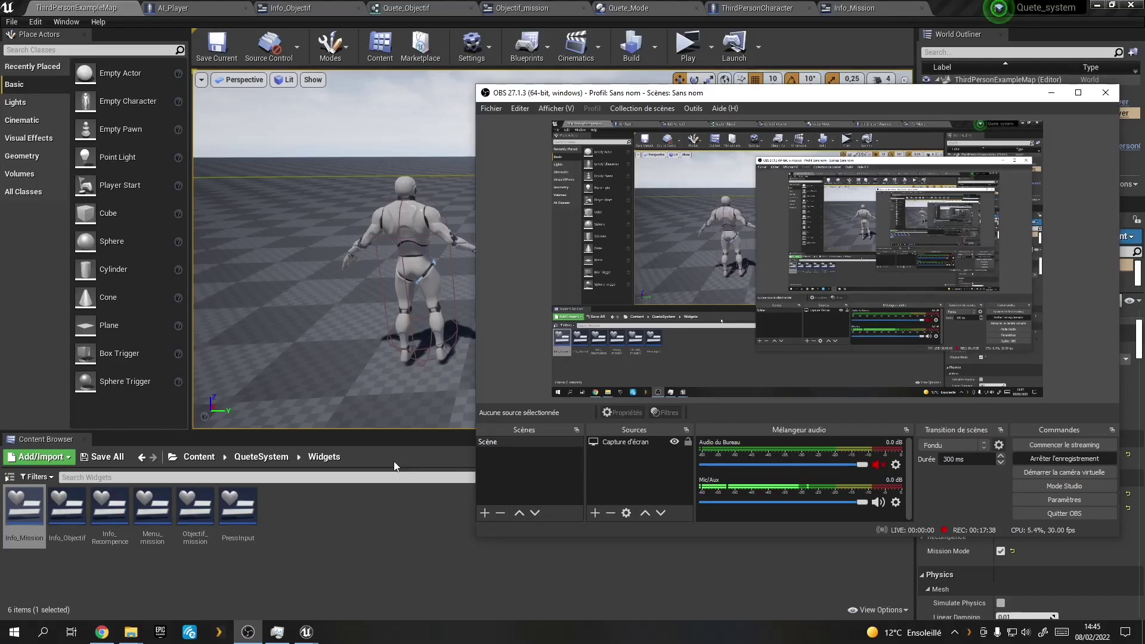